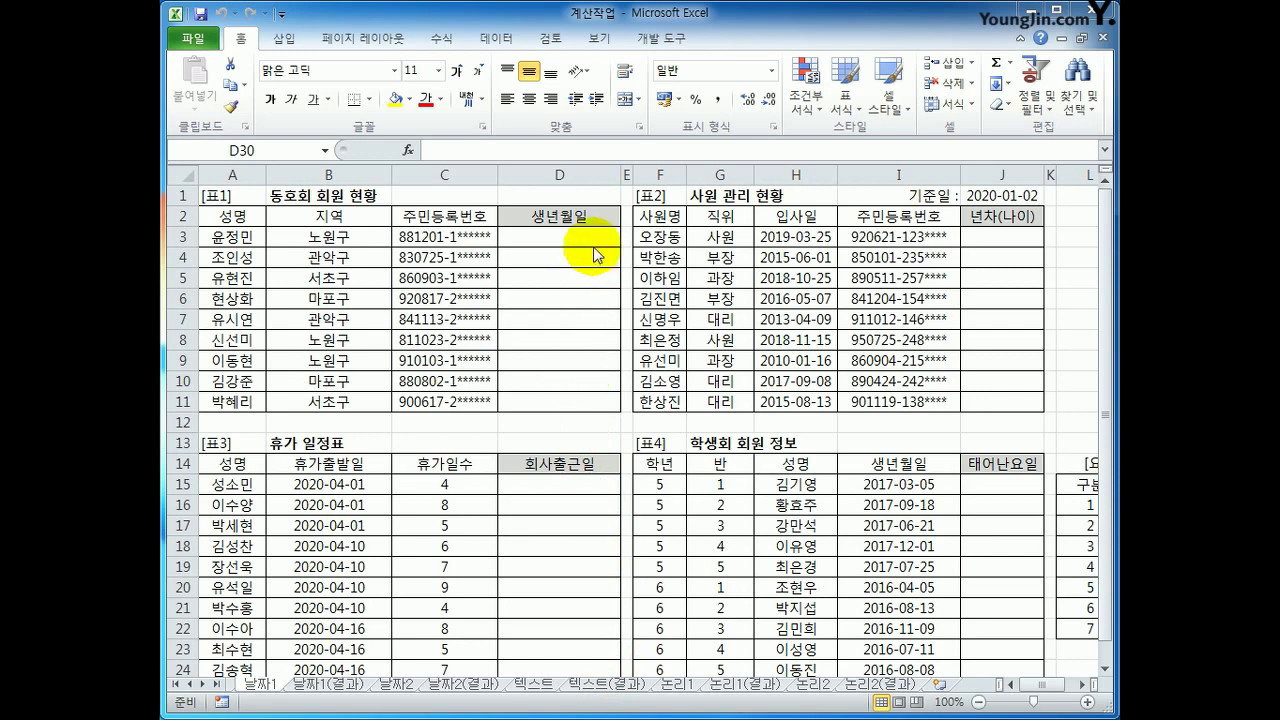
In D3, start a DATE formula whose year argument extracts the first two digits of the registration number: =DATE(MID(C3,1,2)
{"action": "left_click", "coordinate": [583, 241]}
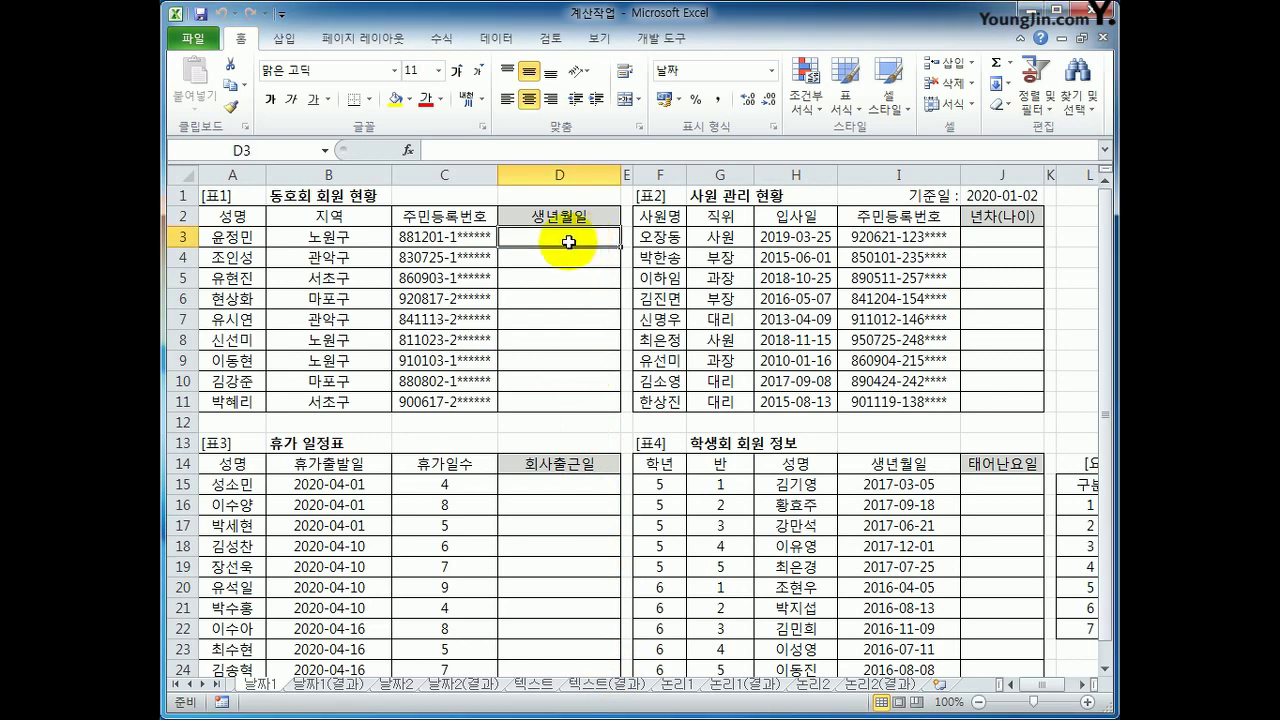
{"action": "left_click_drag", "start_coordinate": [440, 237], "coordinate": [445, 398]}
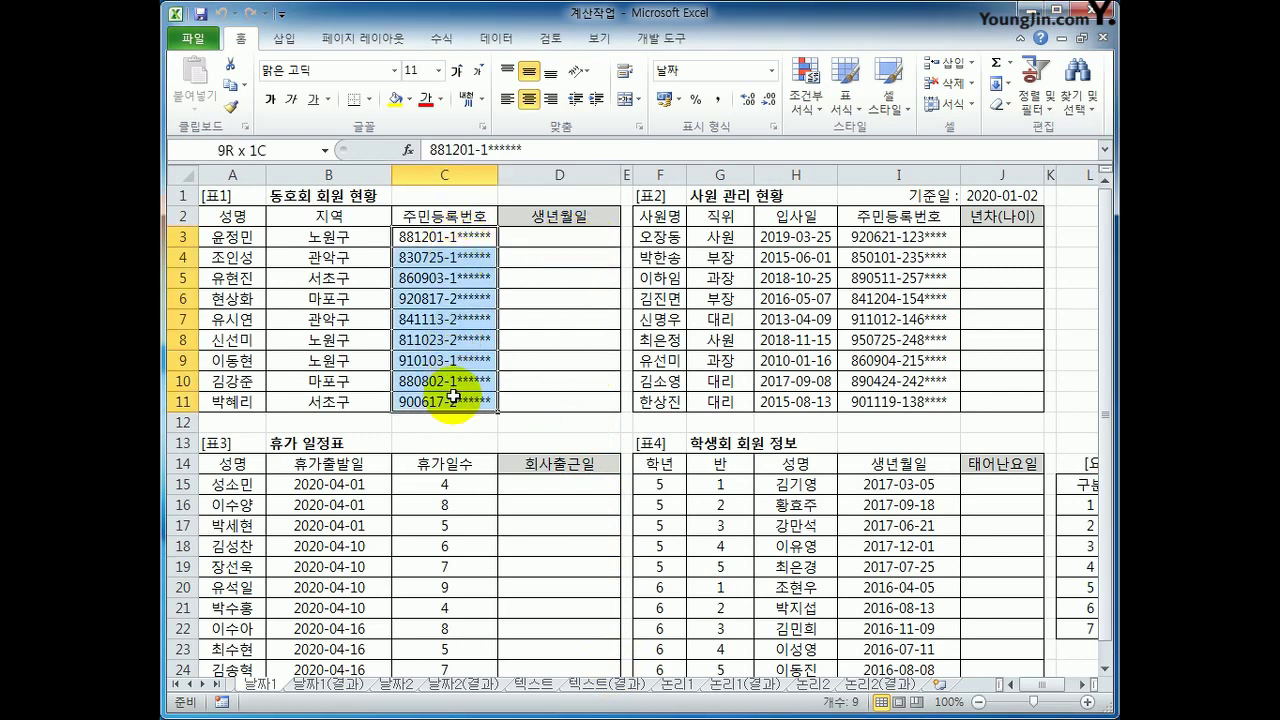
{"action": "left_click", "coordinate": [536, 241]}
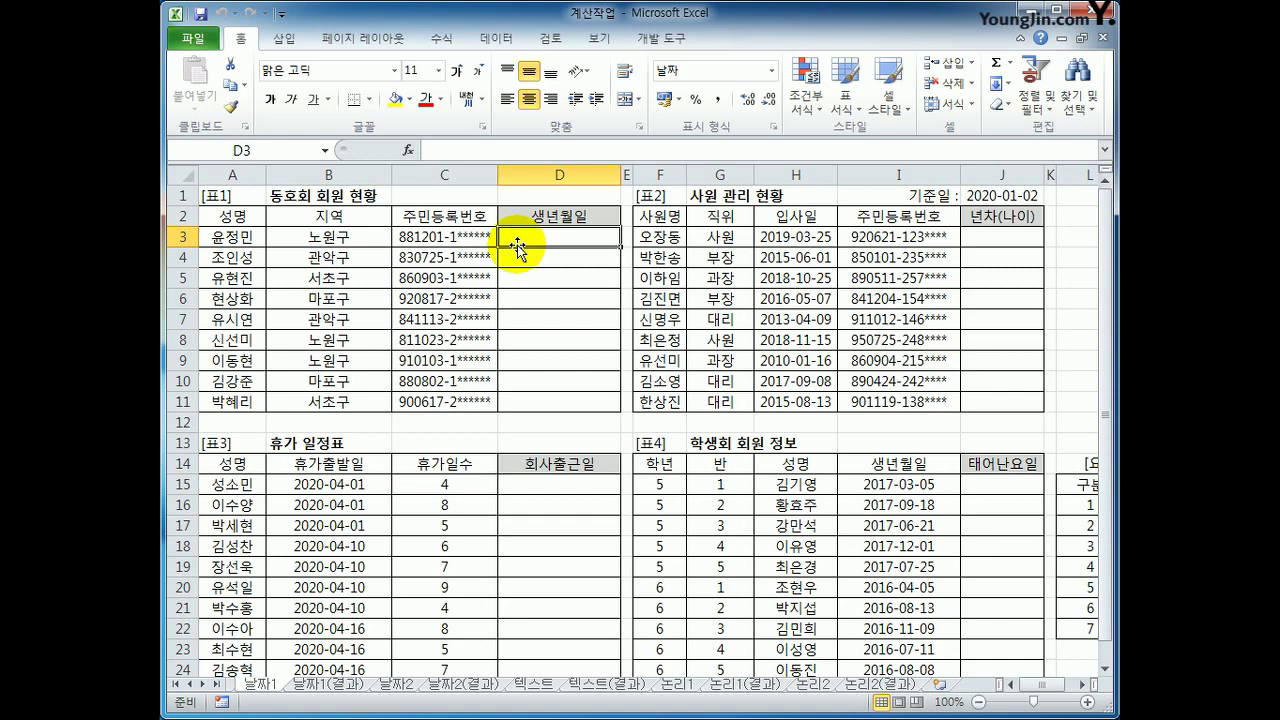
{"action": "type", "text": "=DATE("}
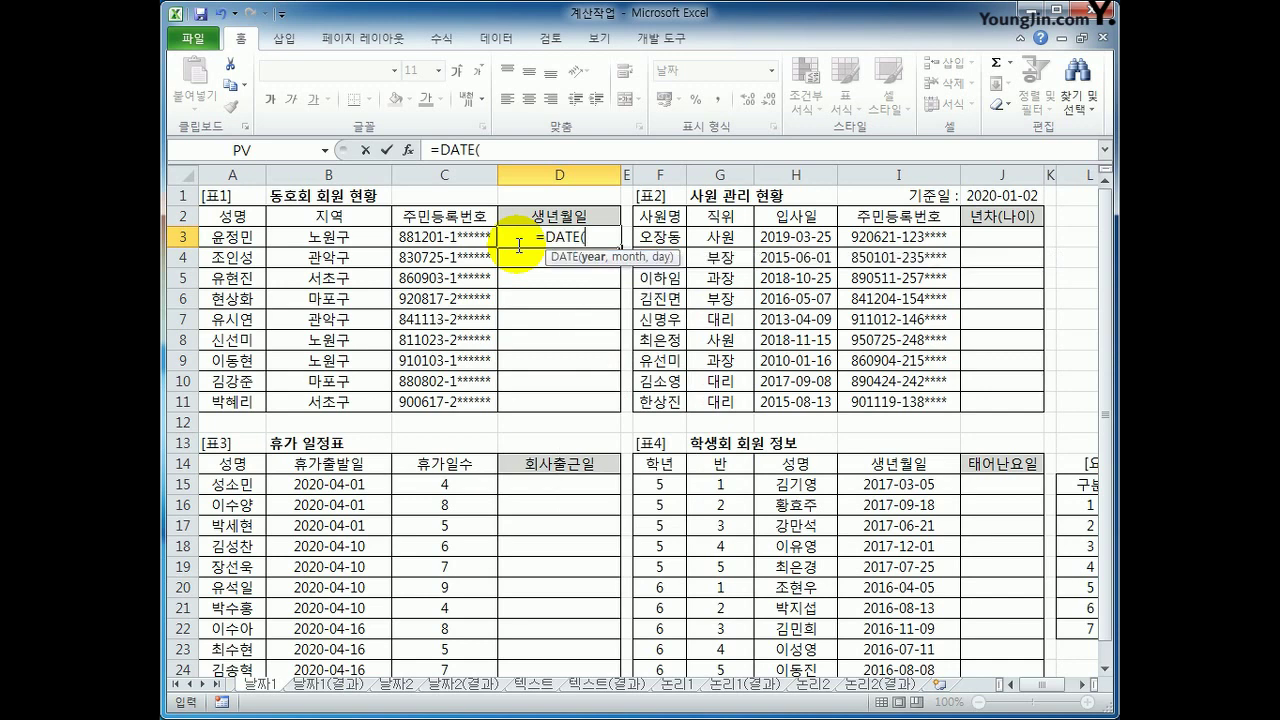
{"action": "type", "text": "MID("}
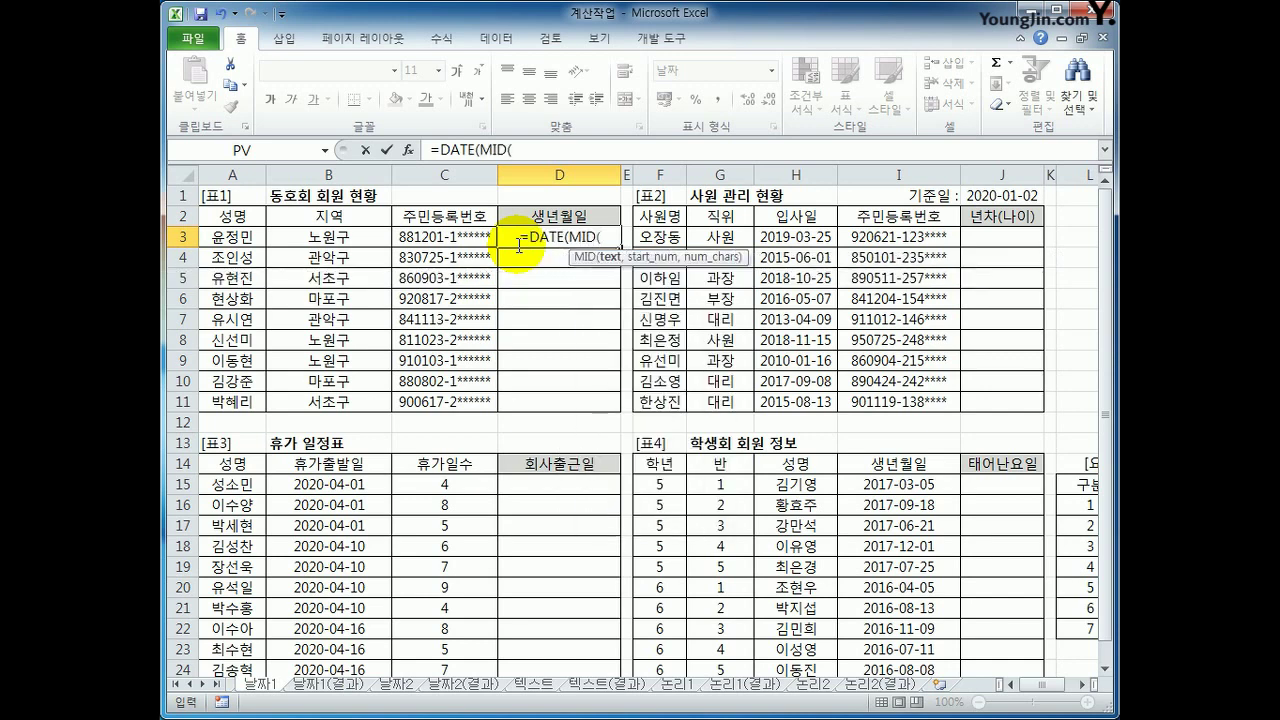
{"action": "key", "text": "Left"}
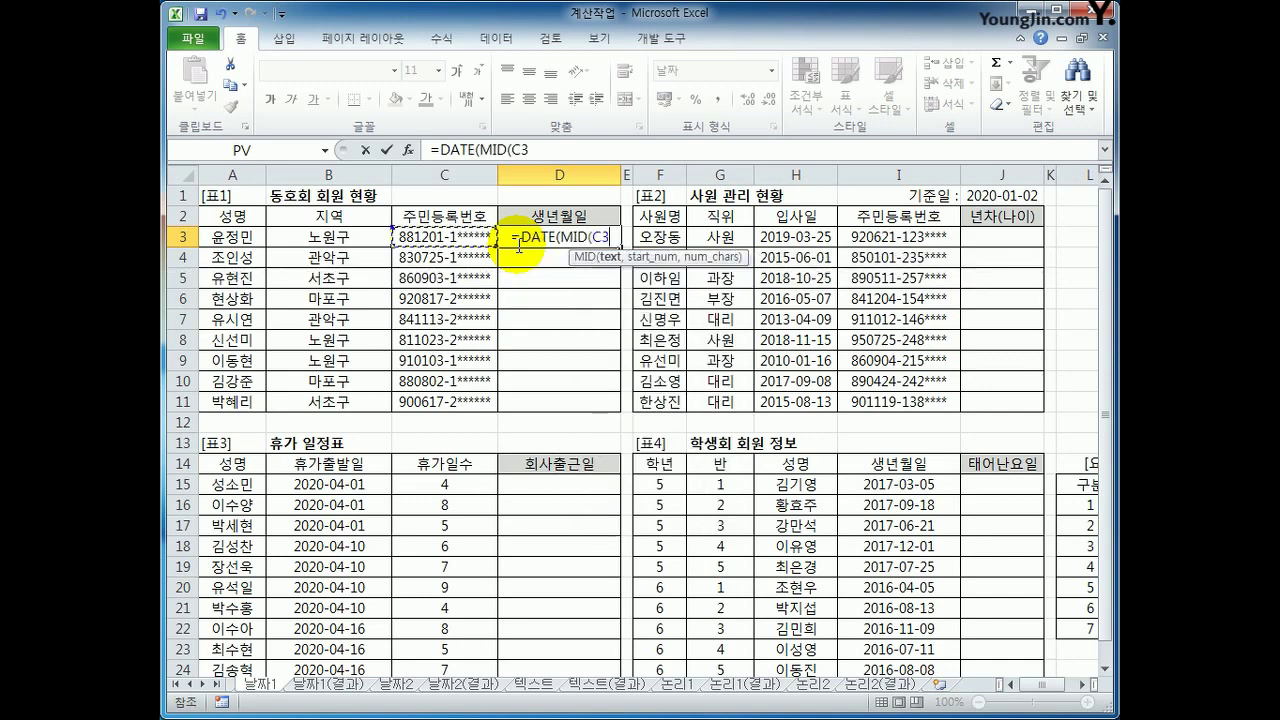
{"action": "type", "text": ",1,"}
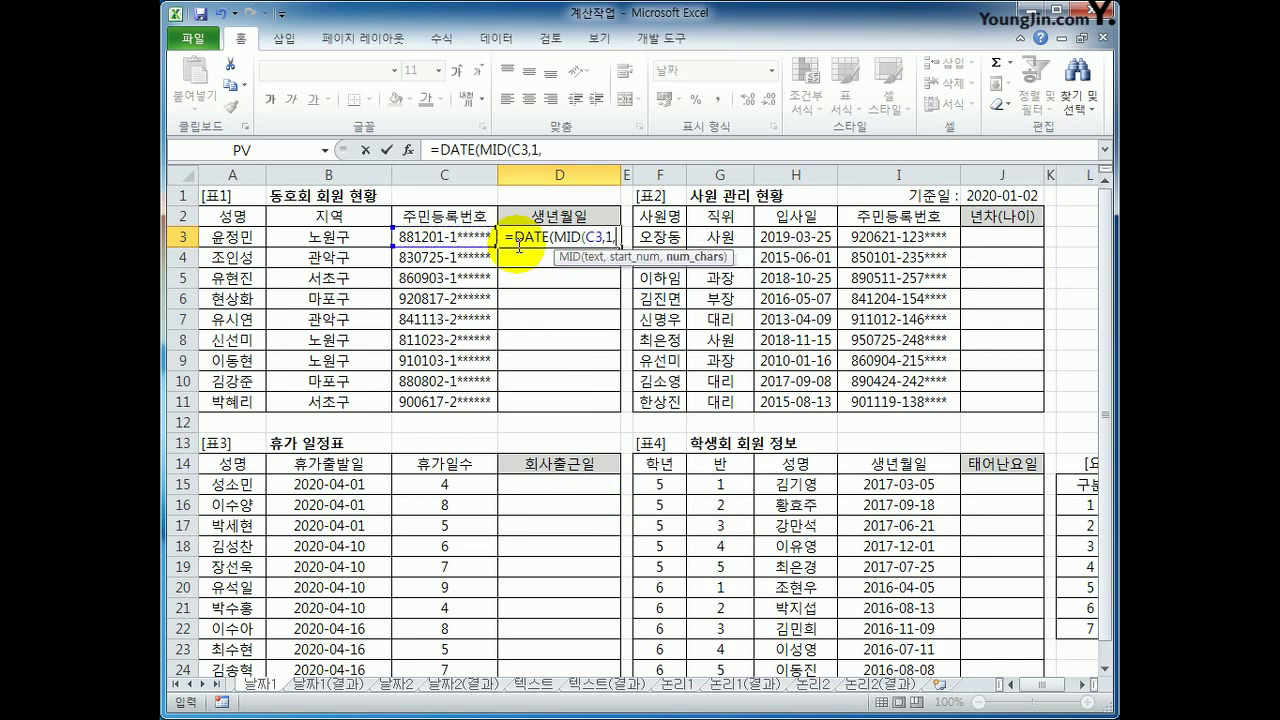
{"action": "type", "text": "2)"}
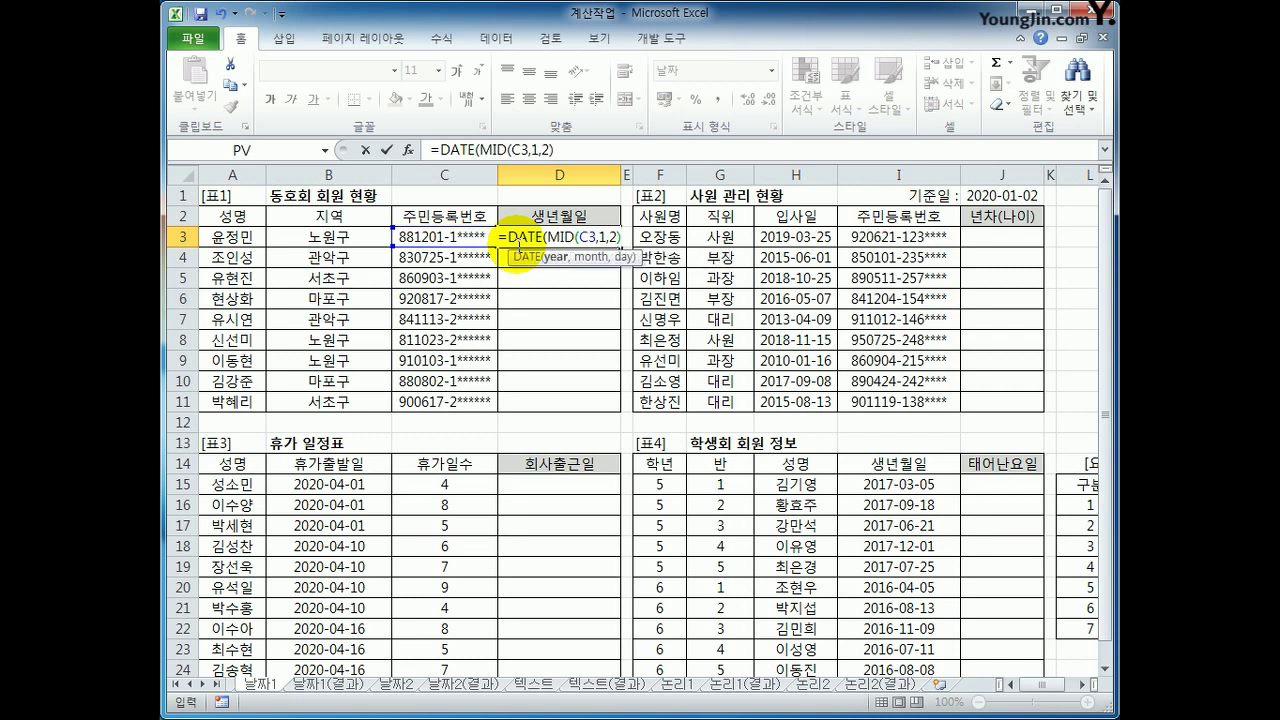
Add the month argument MID(C3,3,2) to the DATE formula in D3
{"action": "type", "text": ","}
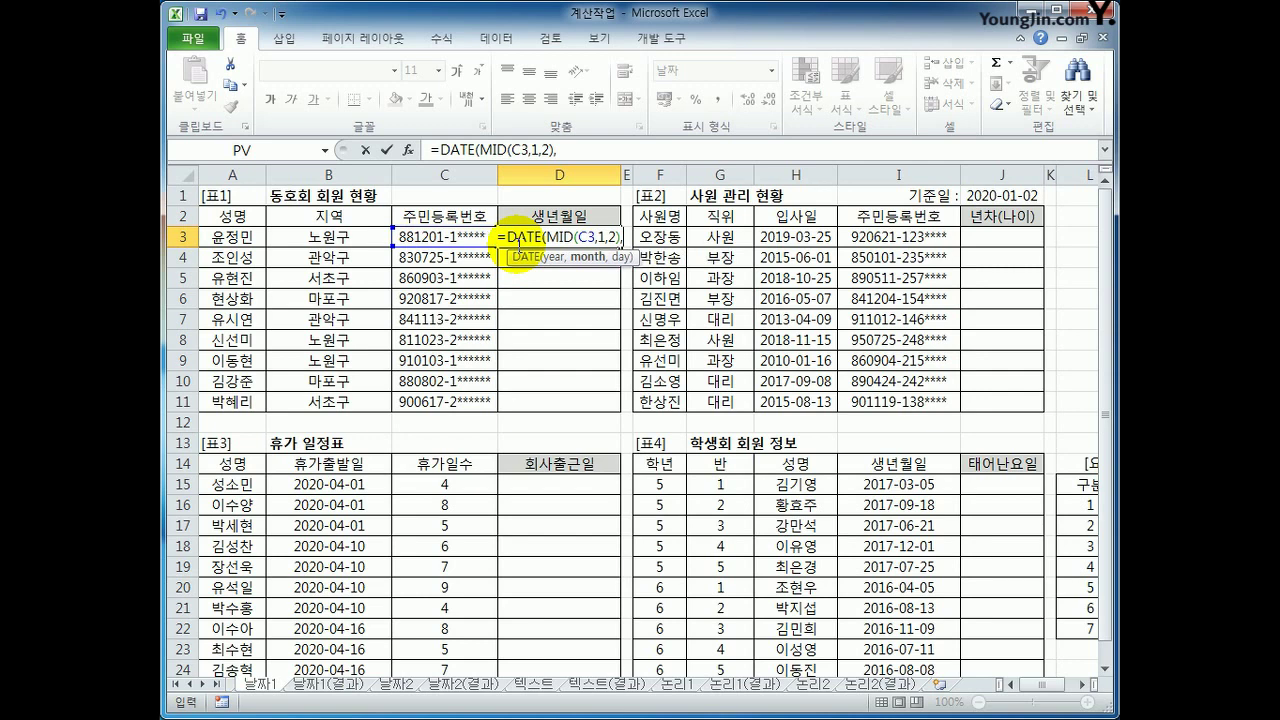
{"action": "type", "text": "MID("}
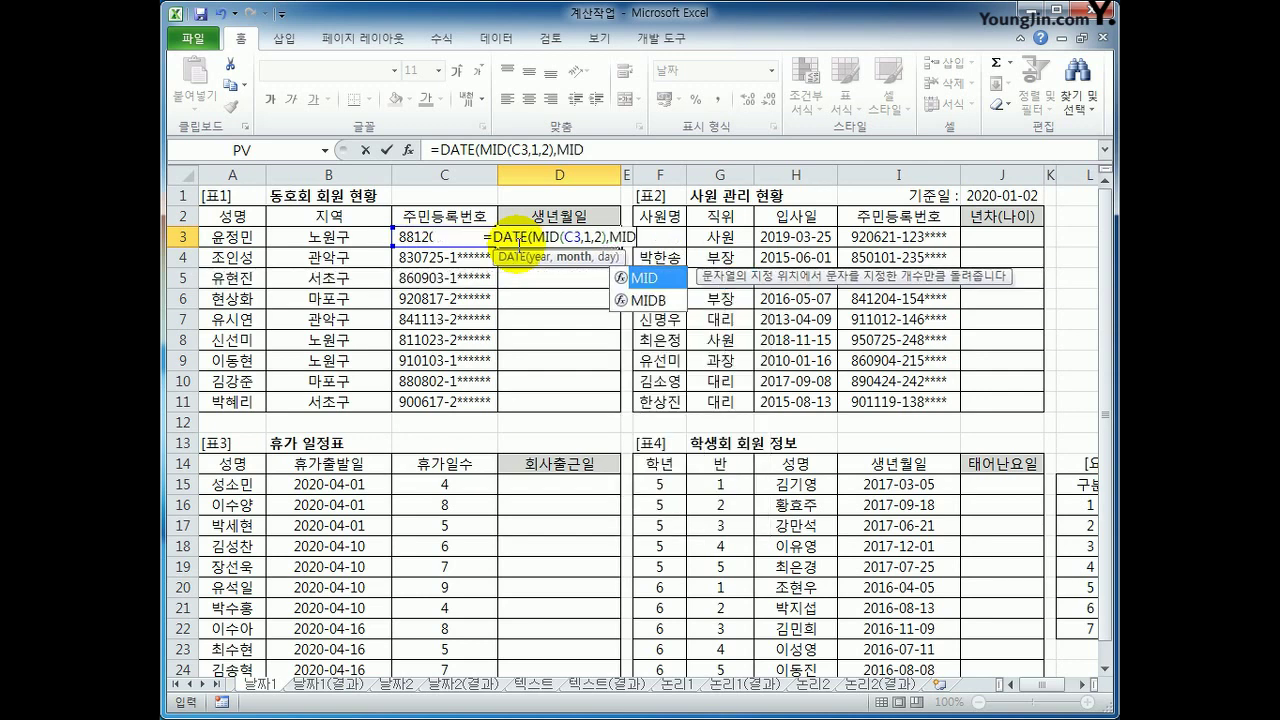
{"action": "key", "text": "Left"}
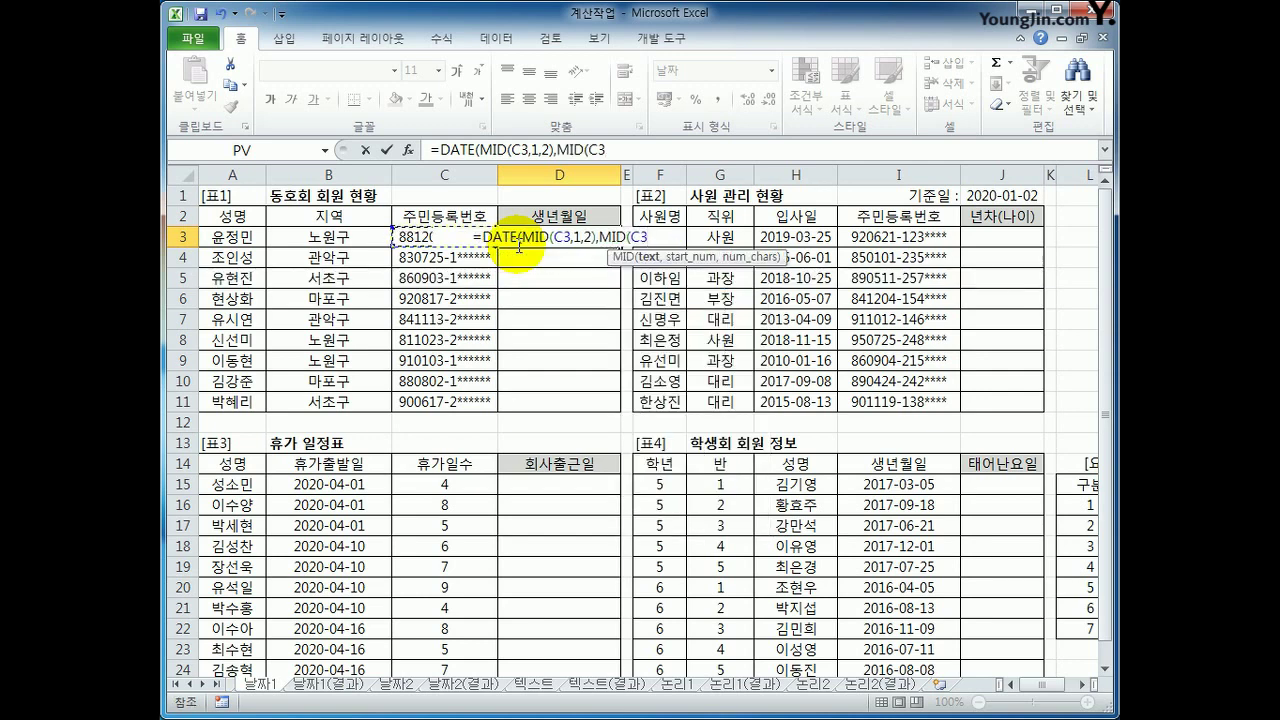
{"action": "type", "text": ","}
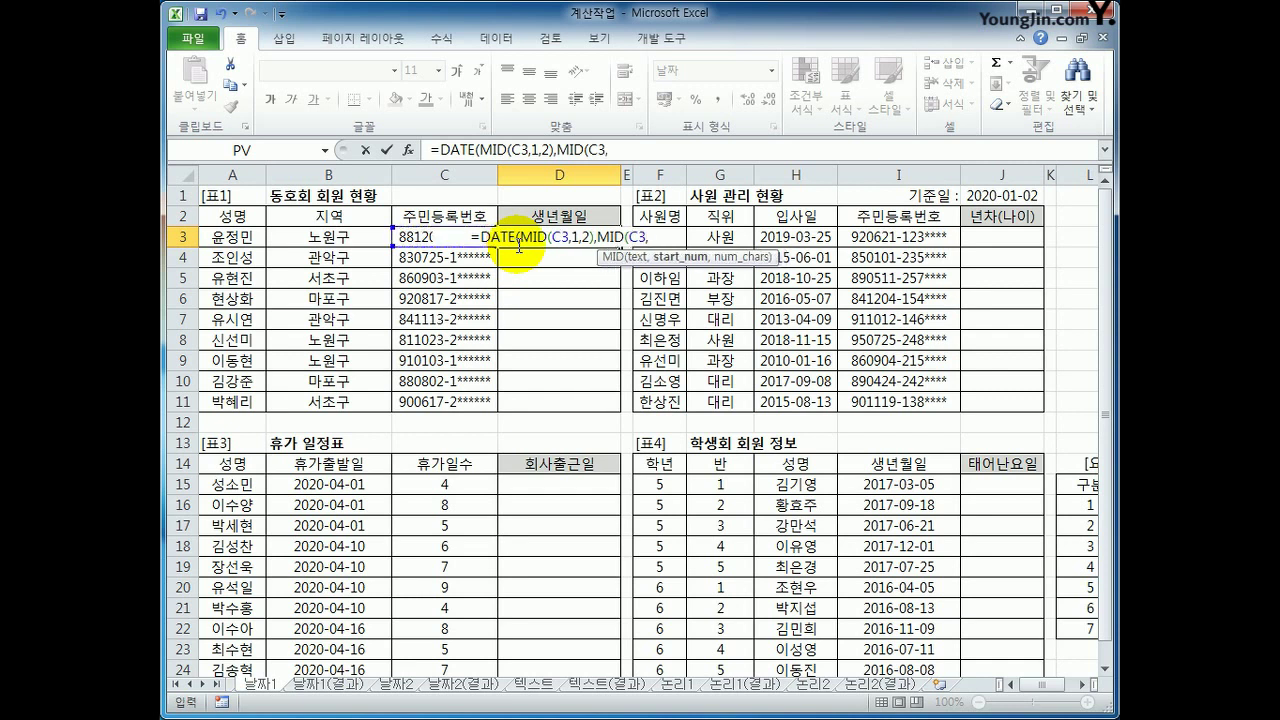
{"action": "type", "text": "3,2)"}
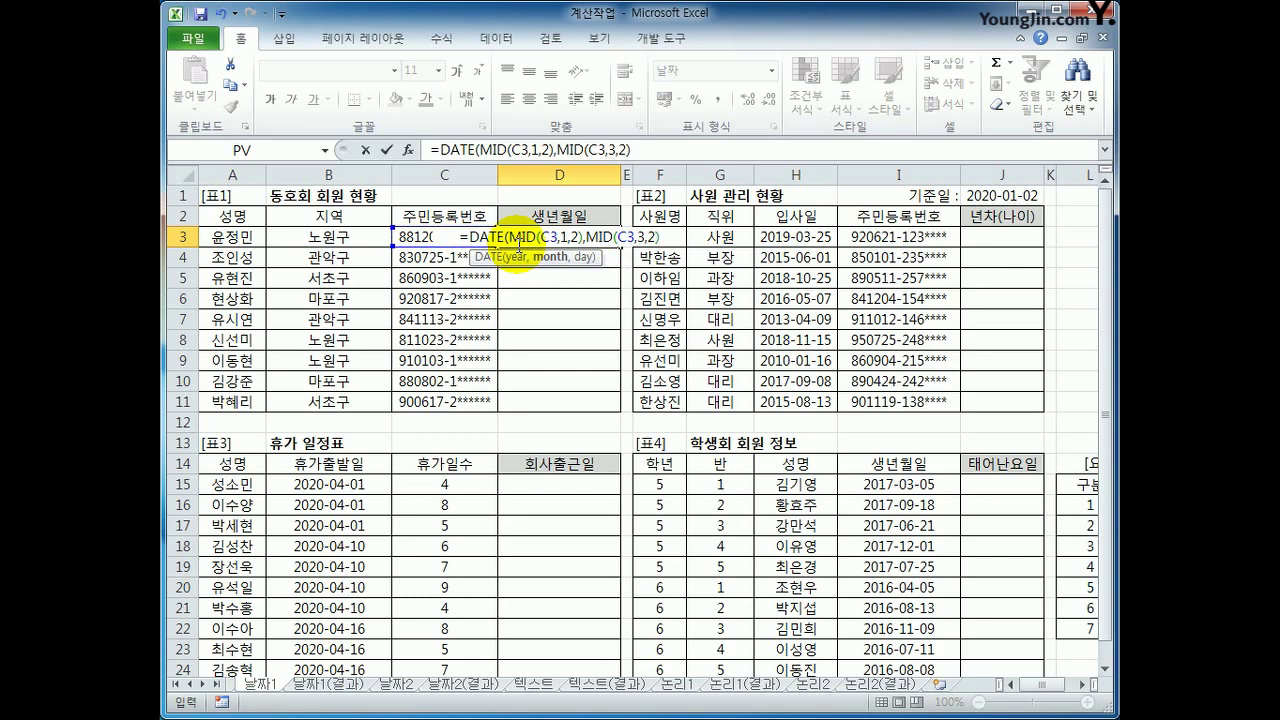
Add the day argument MID(C3,5,2) and complete the DATE formula in D3
{"action": "type", "text": ",MID(C3"}
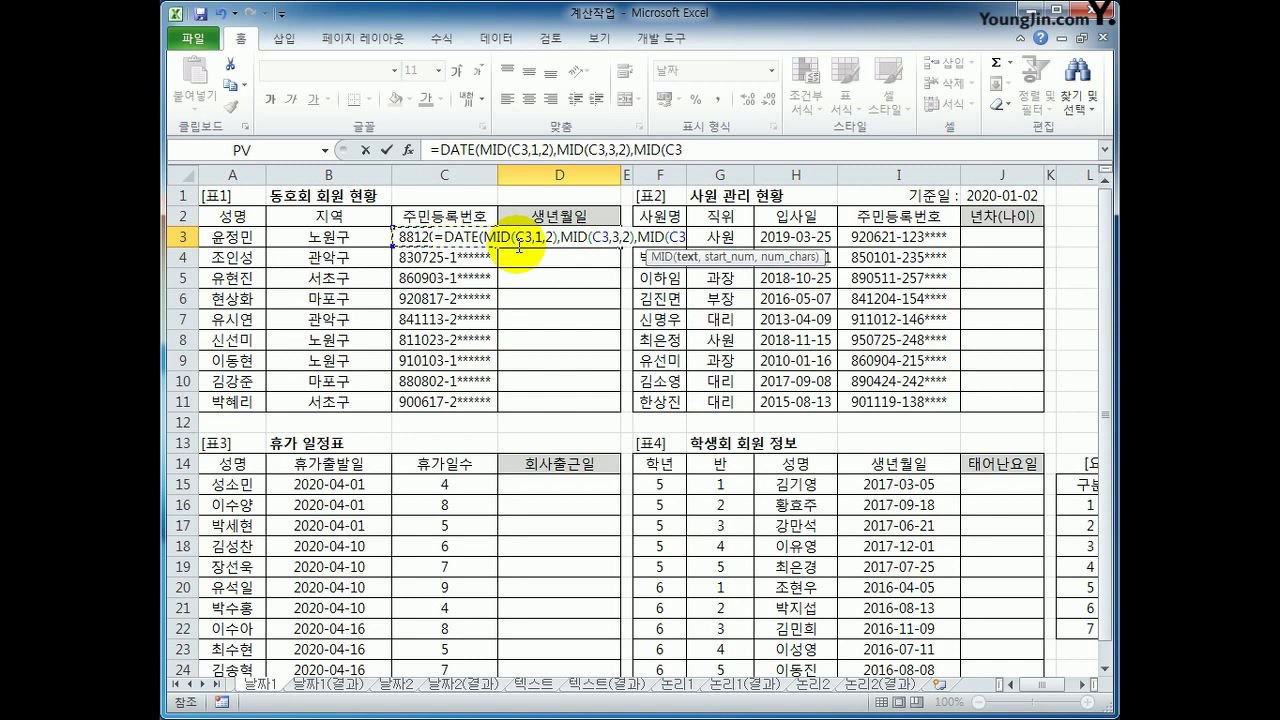
{"action": "type", "text": ","}
{"action": "type", "text": "5"}
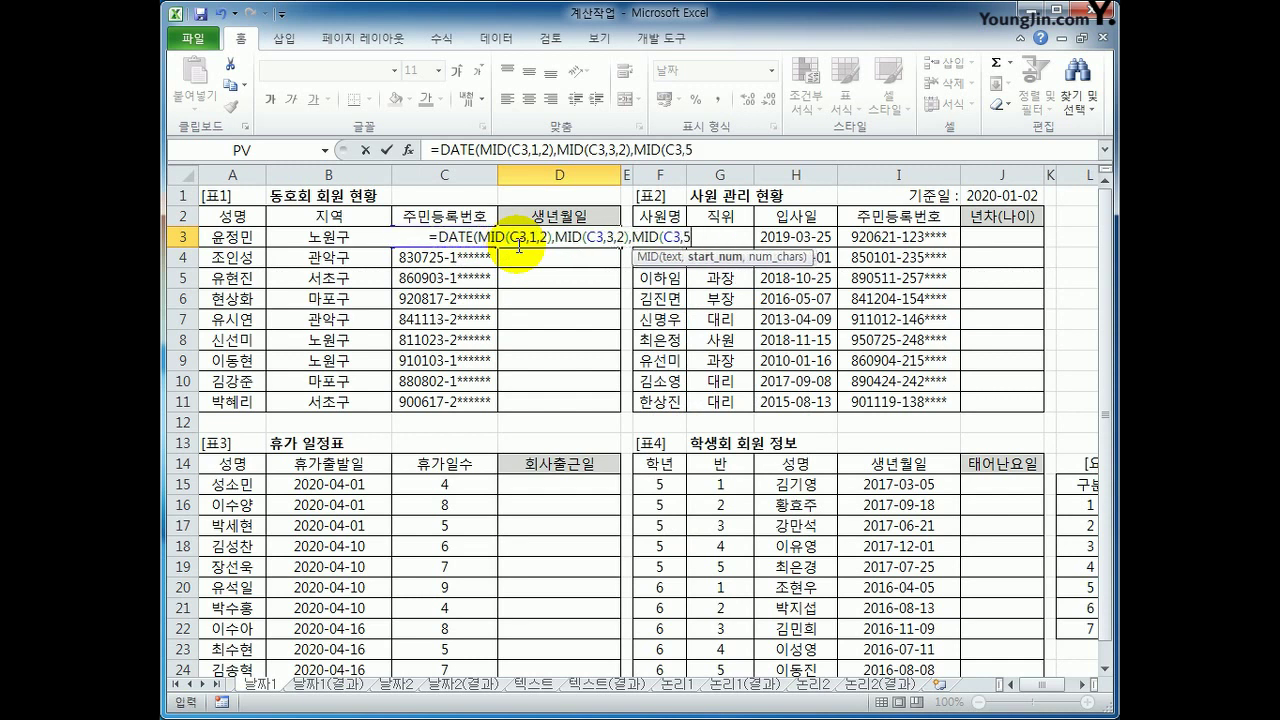
{"action": "type", "text": ",2)"}
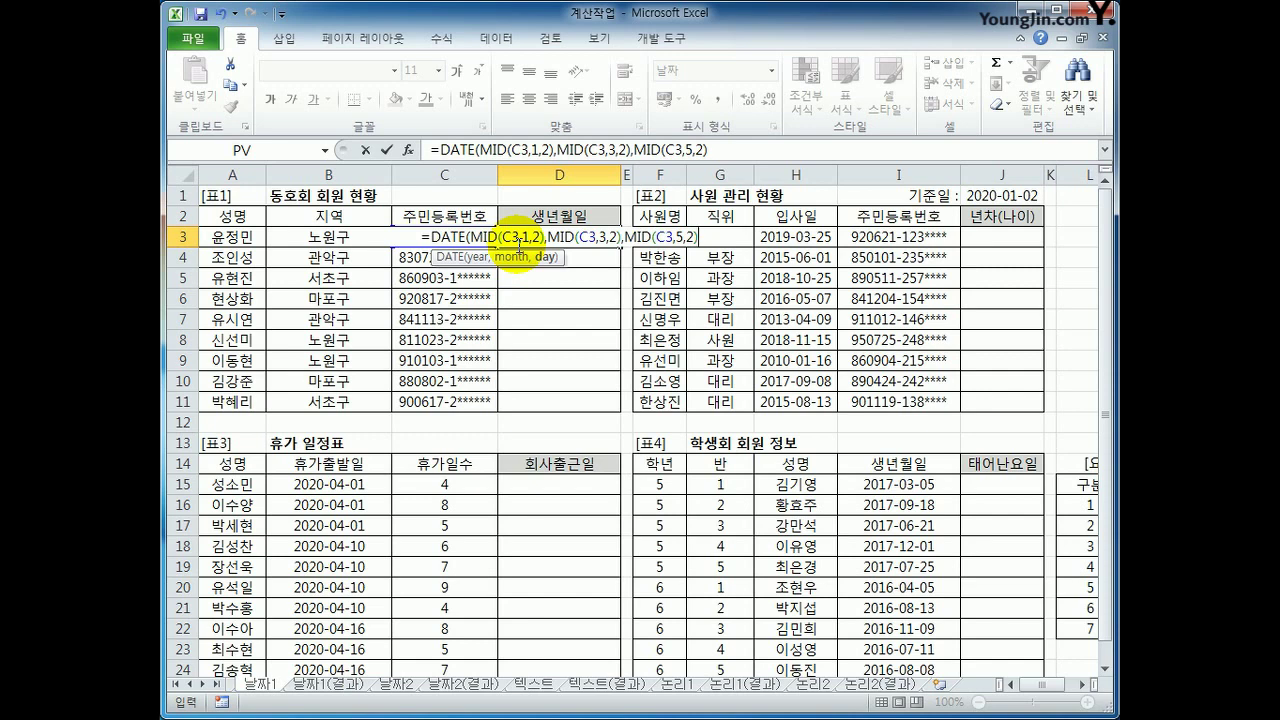
{"action": "type", "text": ")"}
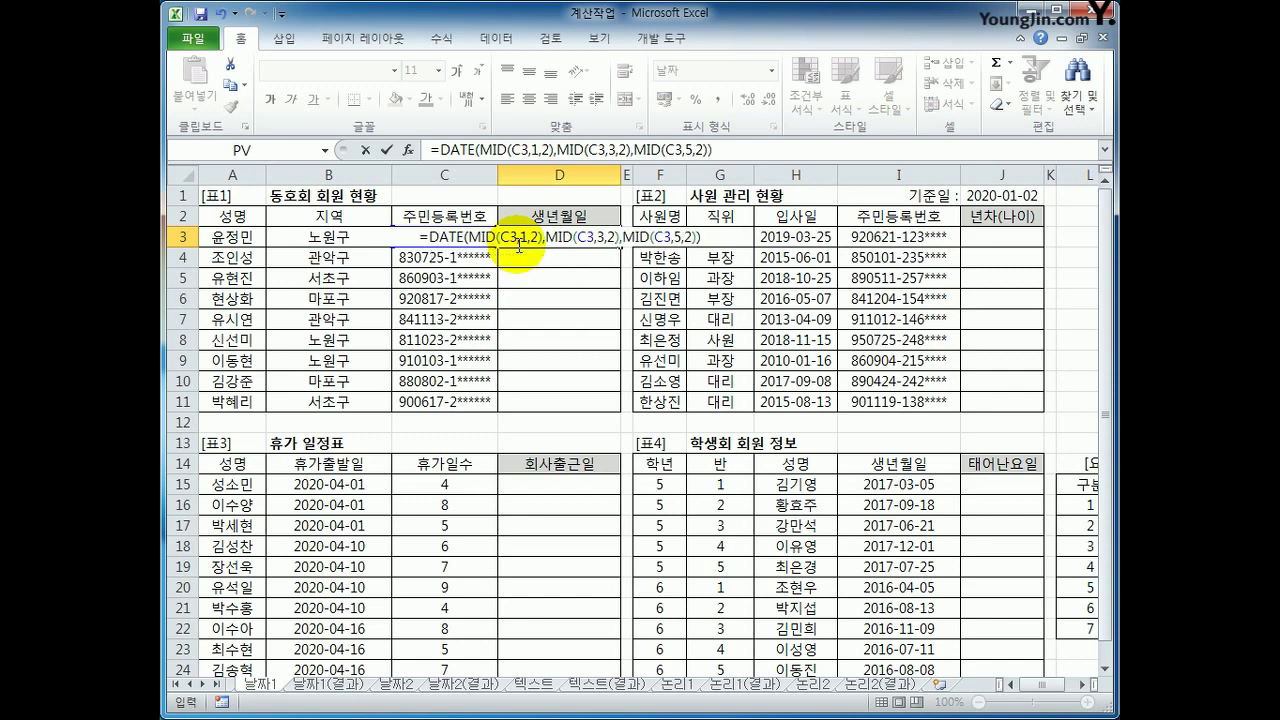
{"action": "key", "text": "Return"}
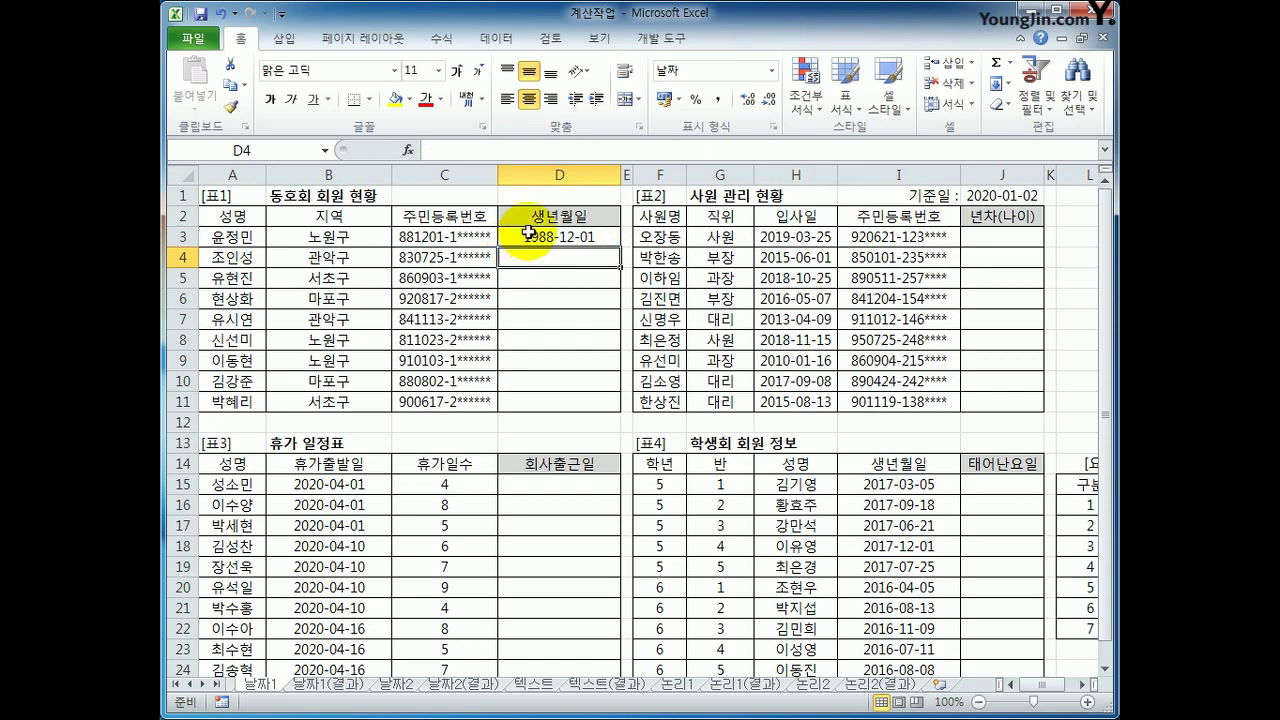
Fill the birth date formula from D3 down to D11
{"action": "left_click", "coordinate": [520, 237]}
{"action": "left_click_drag", "start_coordinate": [620, 246], "coordinate": [597, 403]}
{"action": "left_click", "coordinate": [597, 403]}
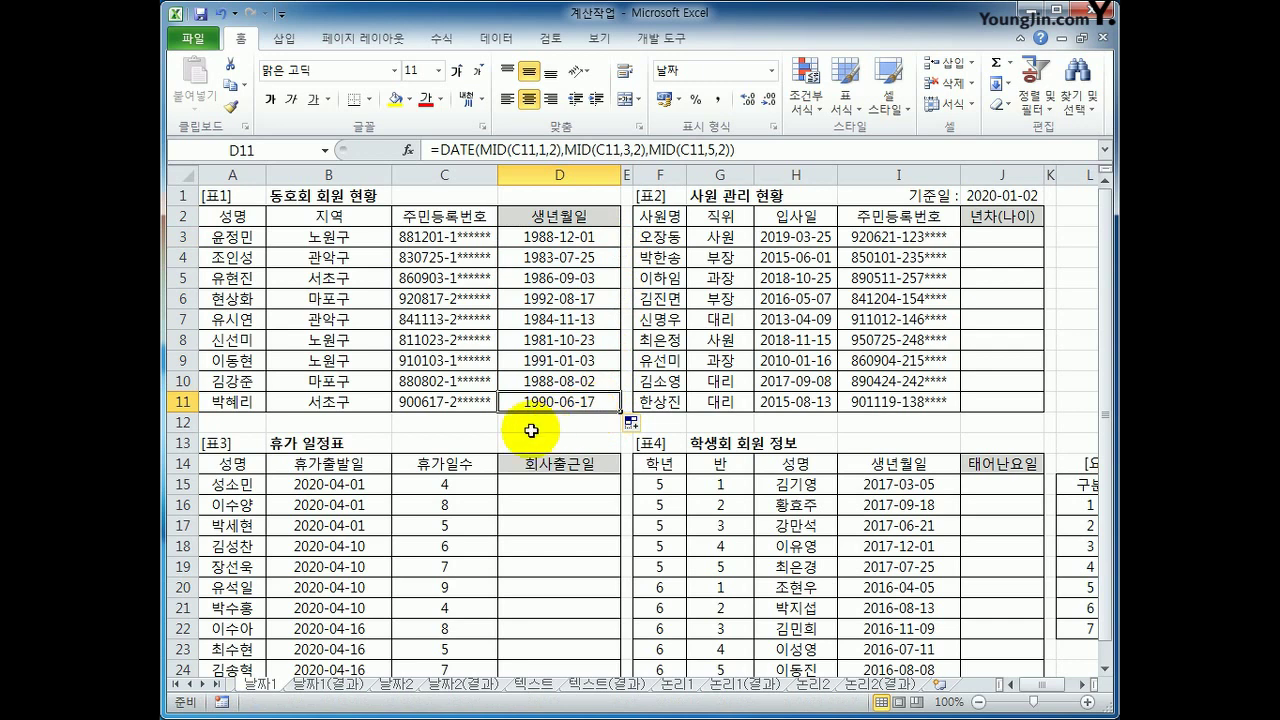
Examine the hire date, registration number and reference date cells in 표2 that the 년차(나이) column depends on
{"action": "left_click", "coordinate": [989, 241]}
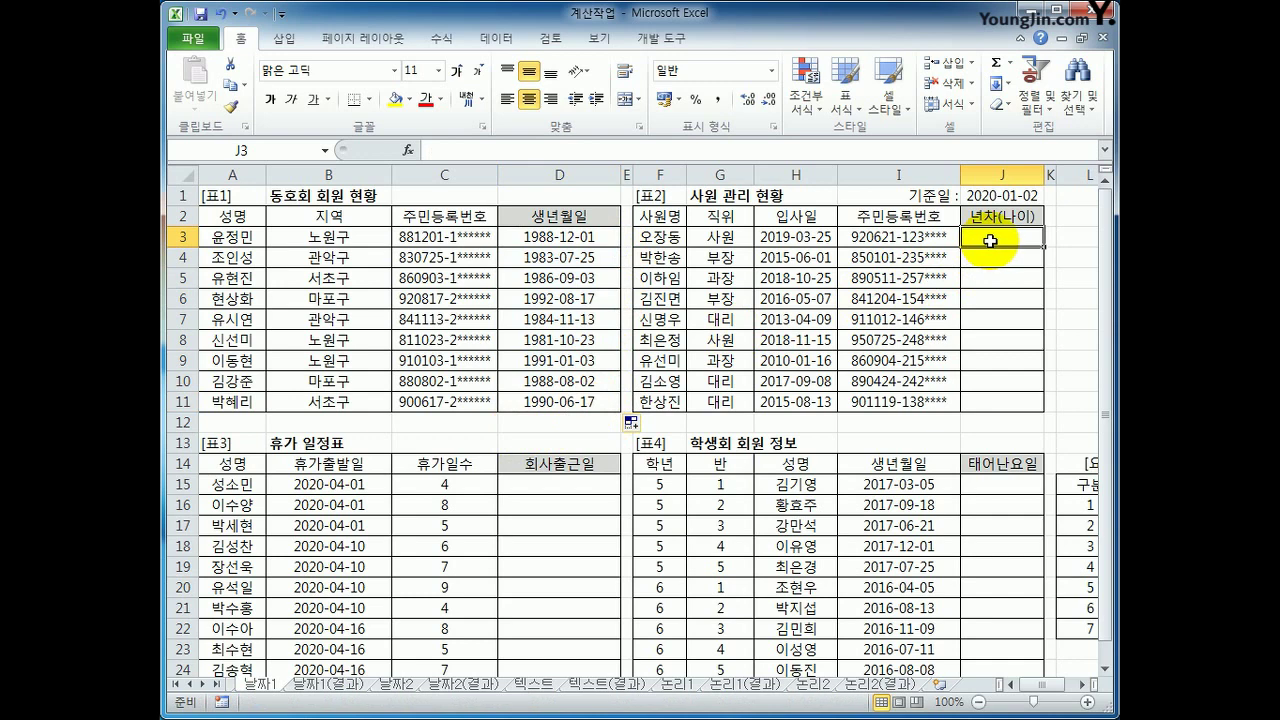
{"action": "left_click", "coordinate": [788, 238]}
{"action": "left_click", "coordinate": [891, 233]}
{"action": "left_click", "coordinate": [971, 235]}
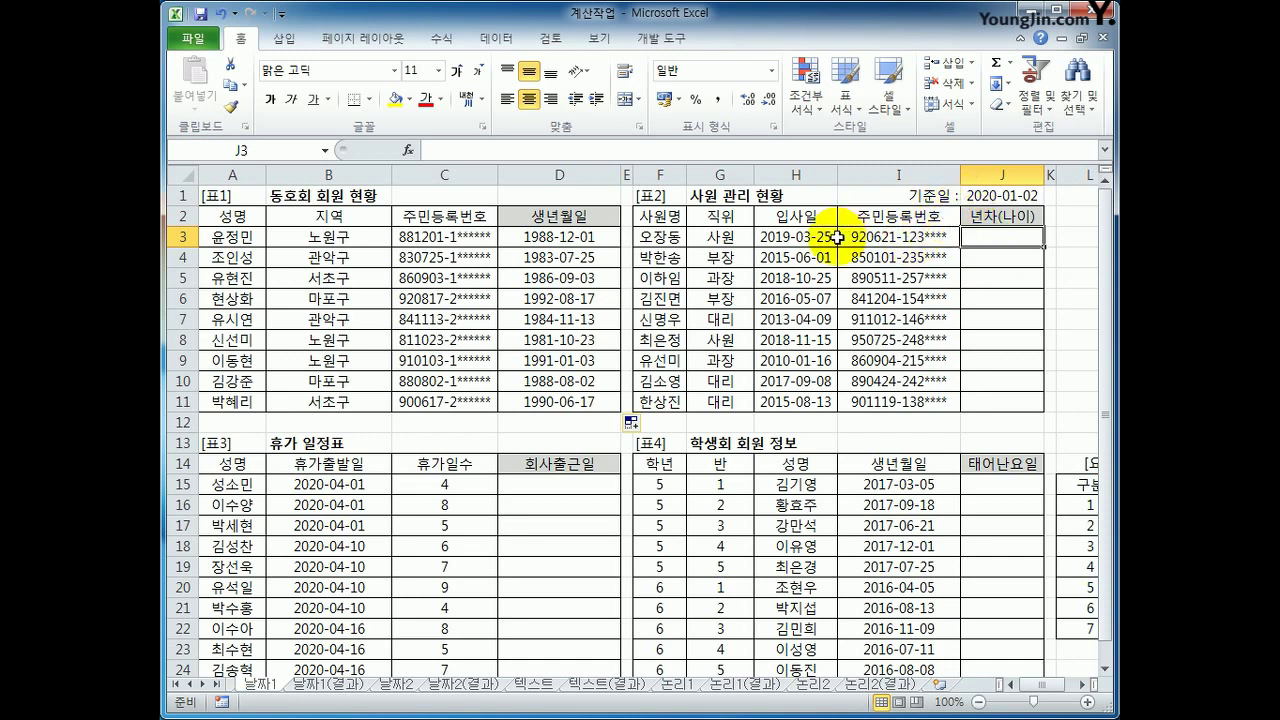
{"action": "left_click", "coordinate": [830, 237]}
{"action": "left_click", "coordinate": [990, 196]}
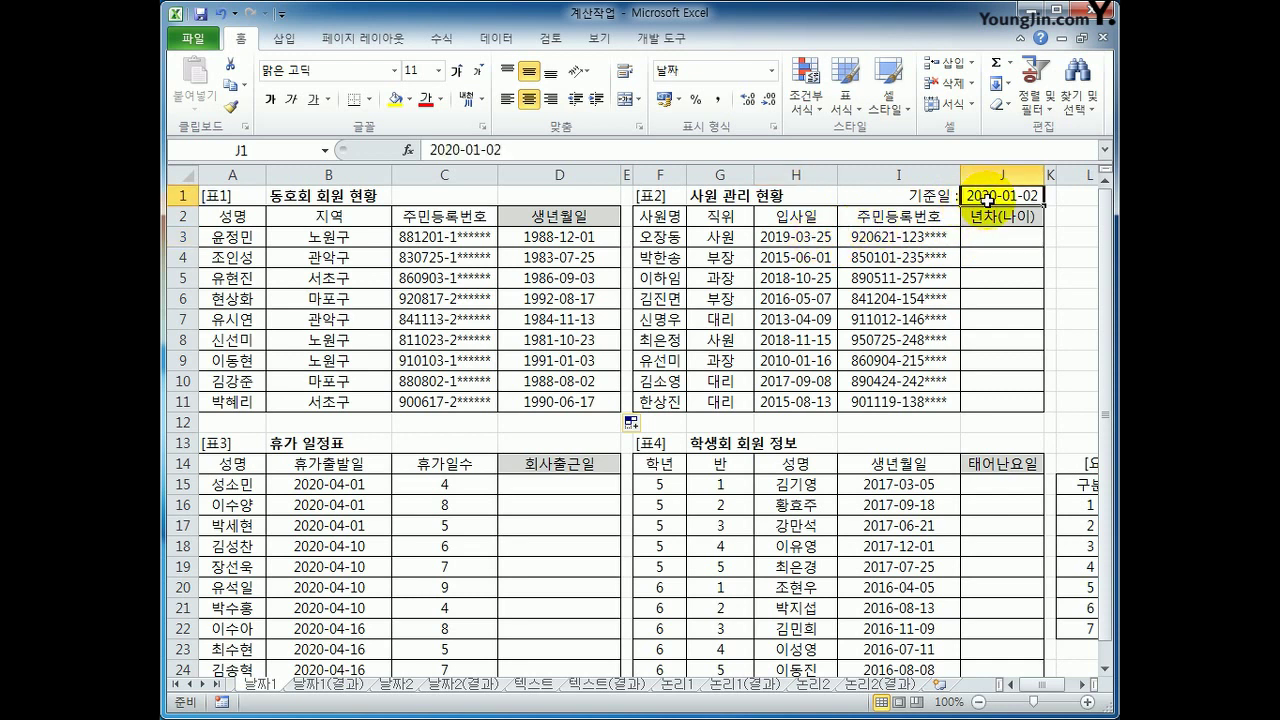
{"action": "left_click", "coordinate": [832, 237]}
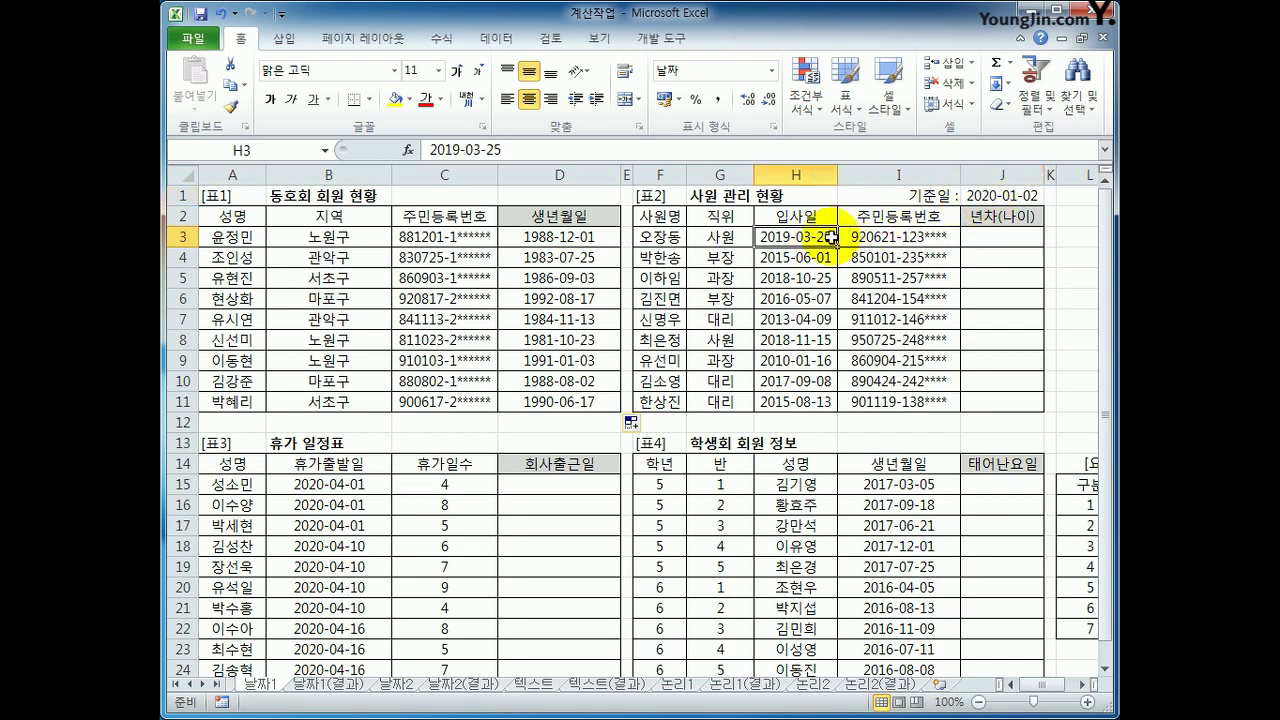
{"action": "left_click", "coordinate": [978, 237]}
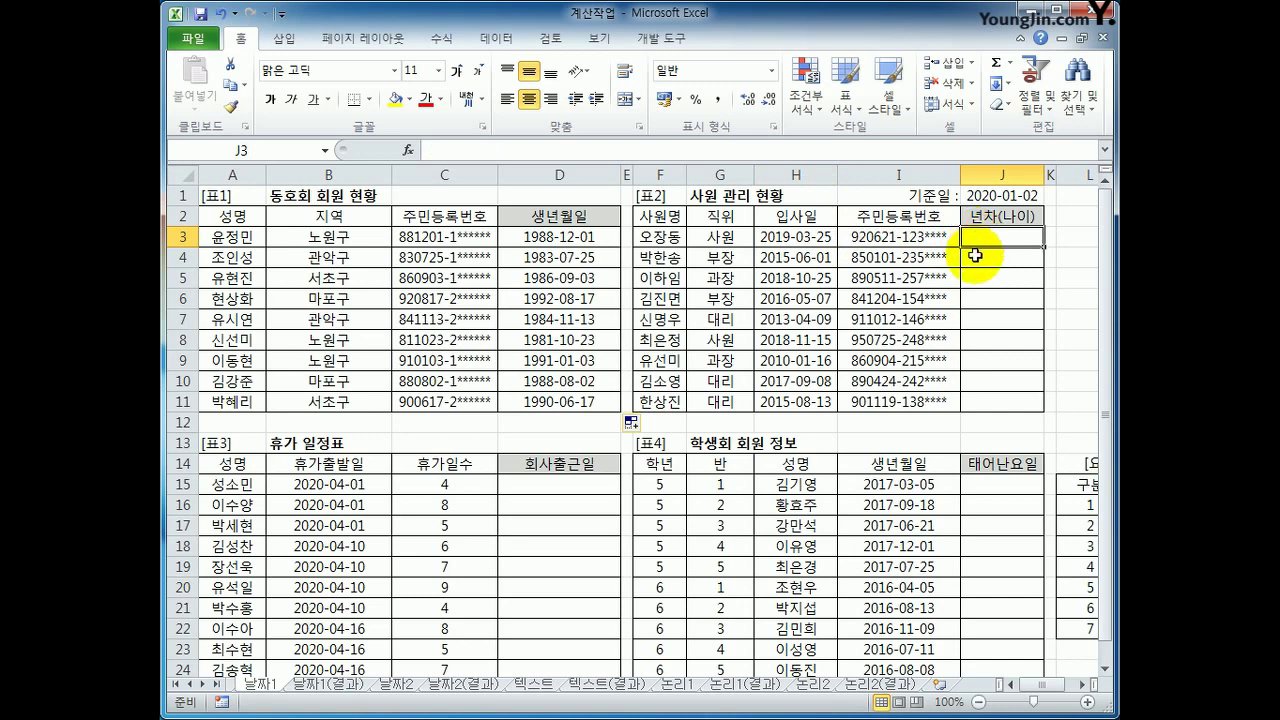
{"action": "left_click", "coordinate": [998, 199]}
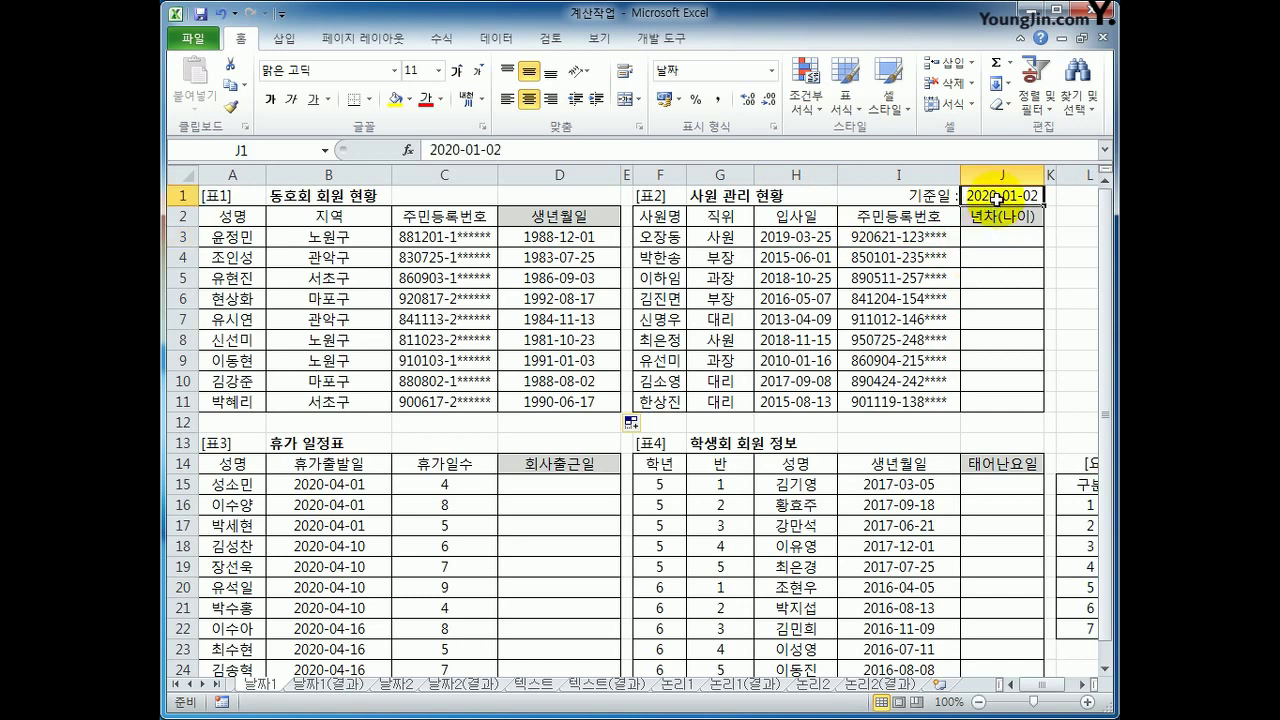
{"action": "left_click", "coordinate": [905, 240]}
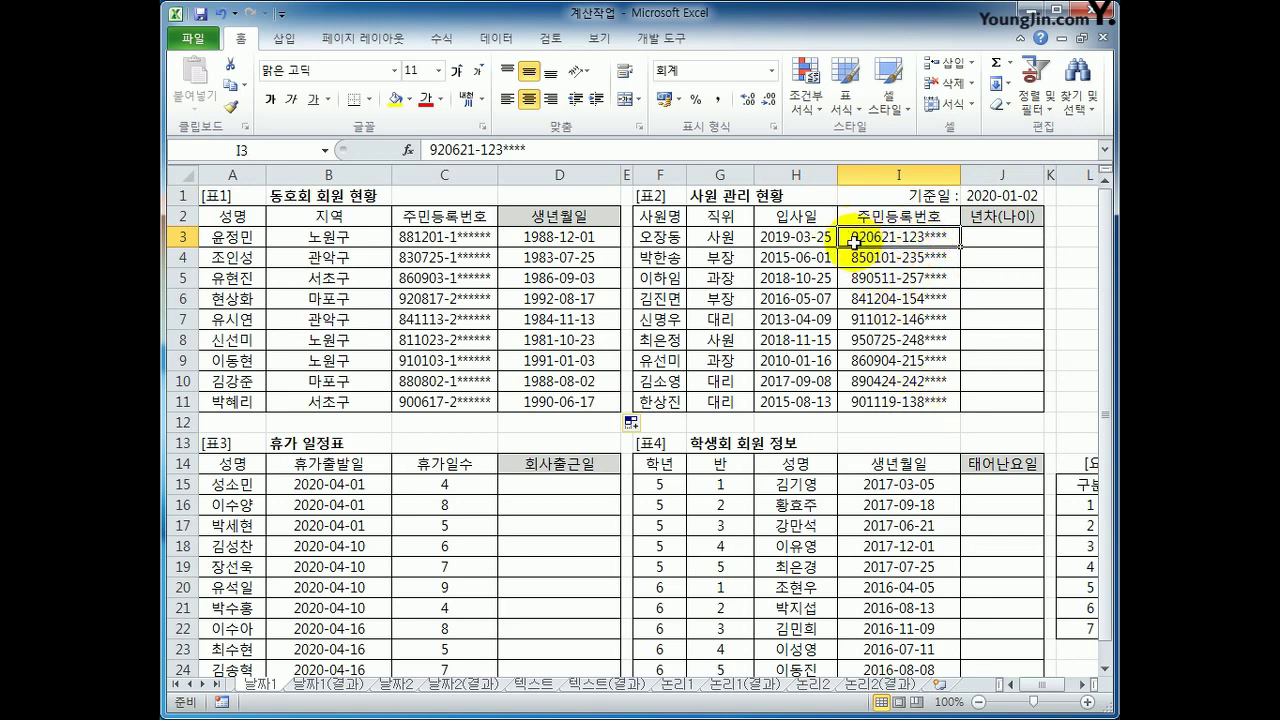
Start the 년차(나이) formula in J3 with the year of the reference date, =YEAR($J$1), as an absolute reference
{"action": "left_click", "coordinate": [982, 239]}
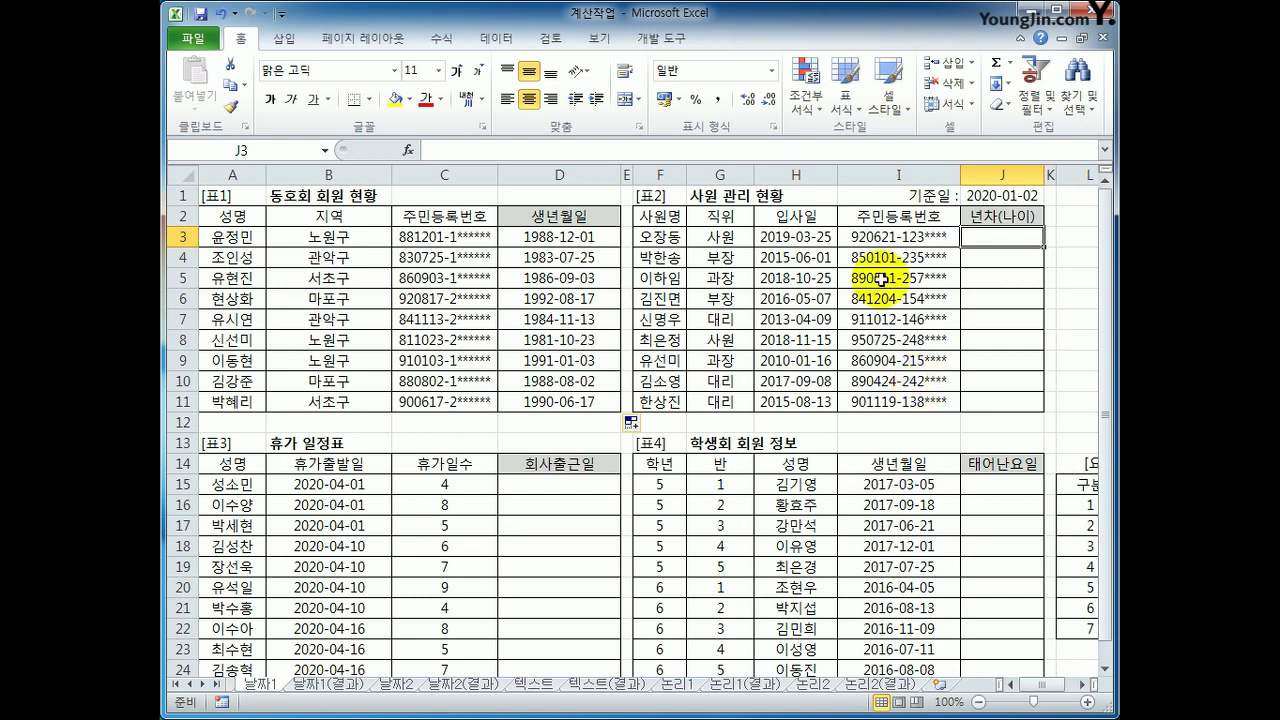
{"action": "type", "text": "=Y"}
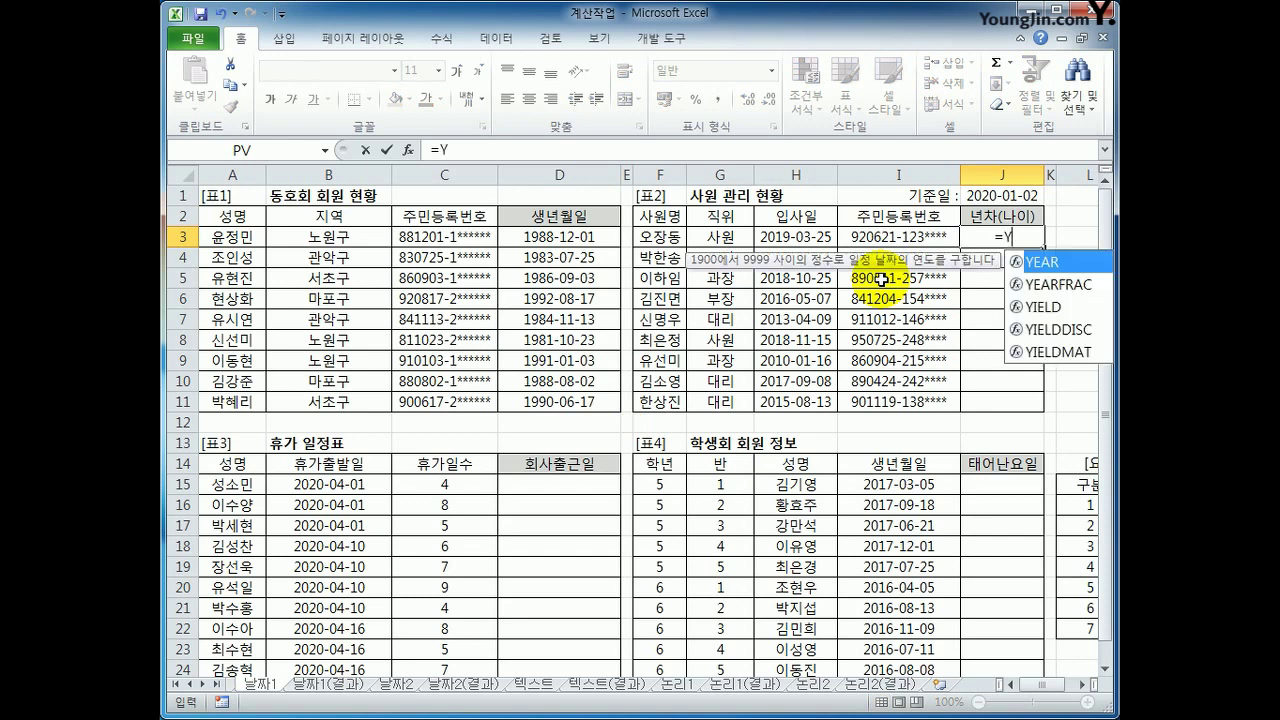
{"action": "key", "text": "Tab"}
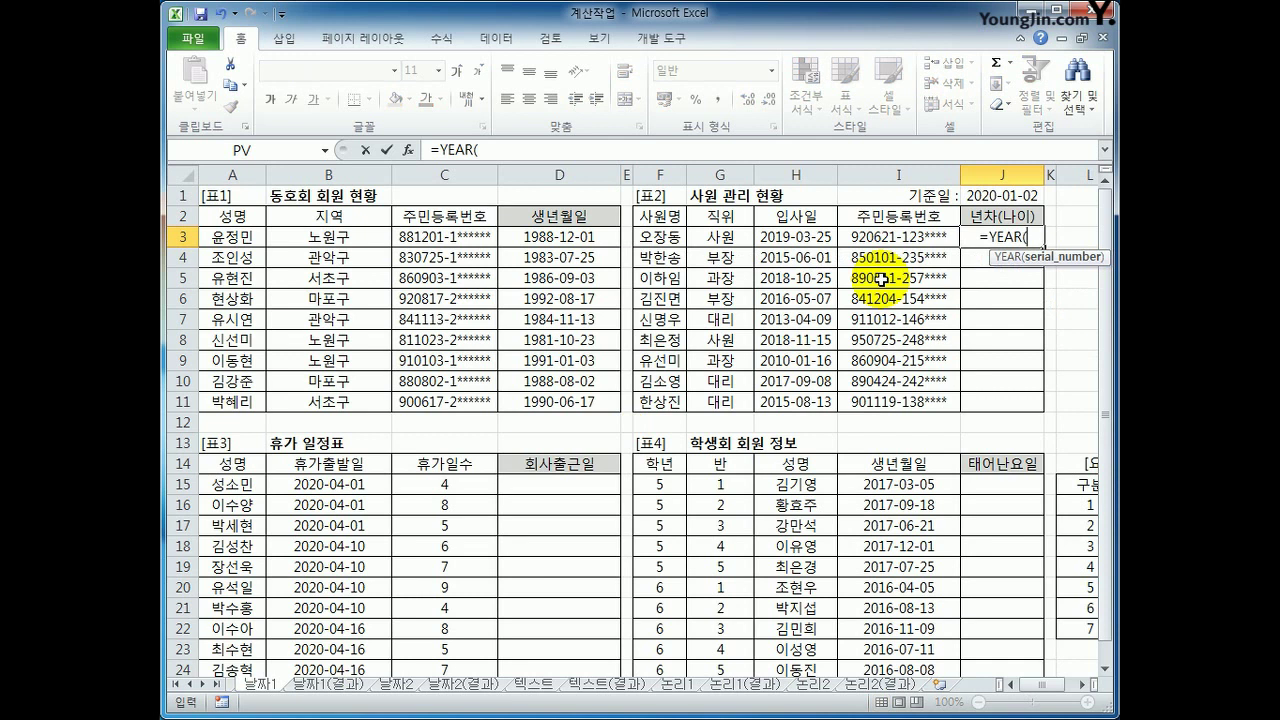
{"action": "left_click", "coordinate": [980, 196]}
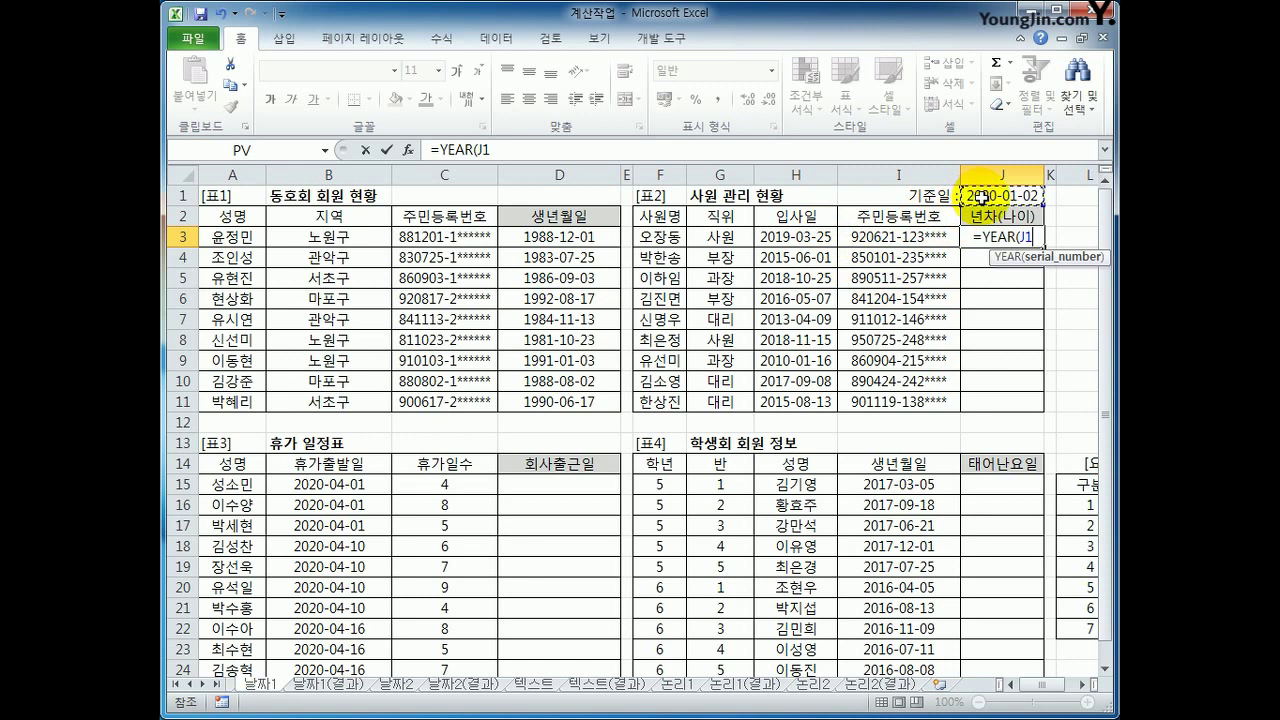
{"action": "key", "text": "F4"}
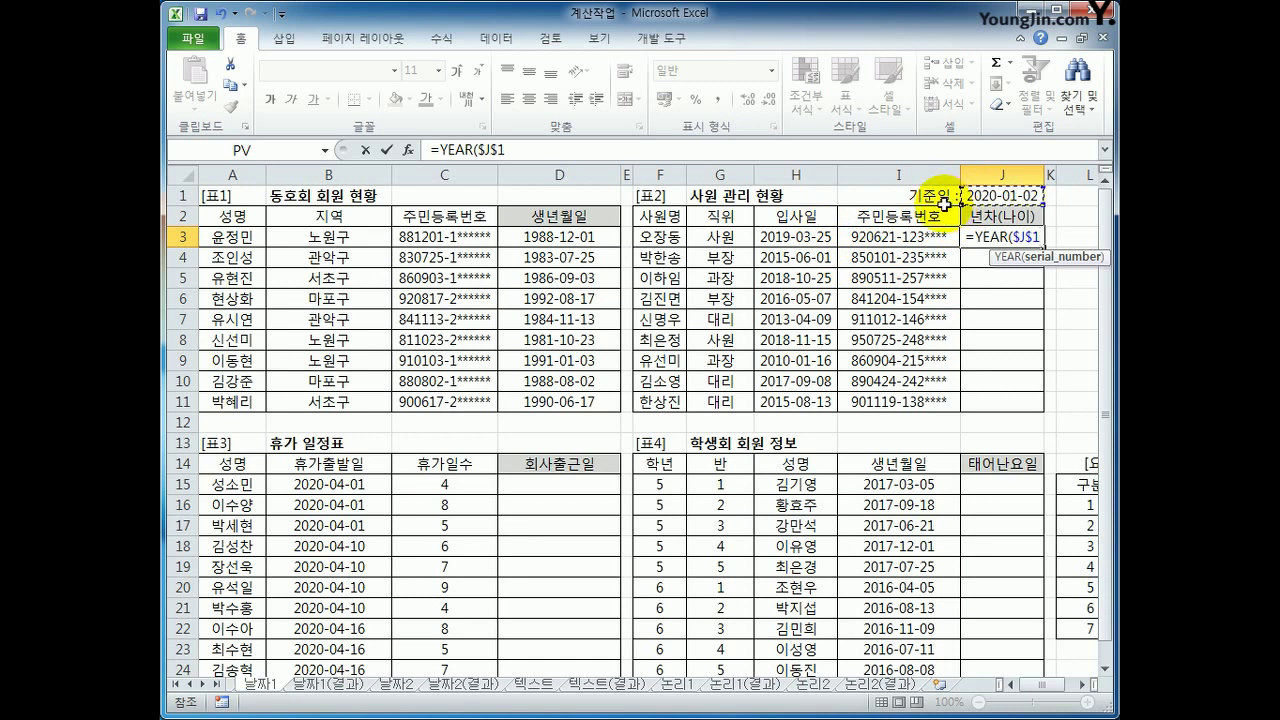
{"action": "type", "text": ")"}
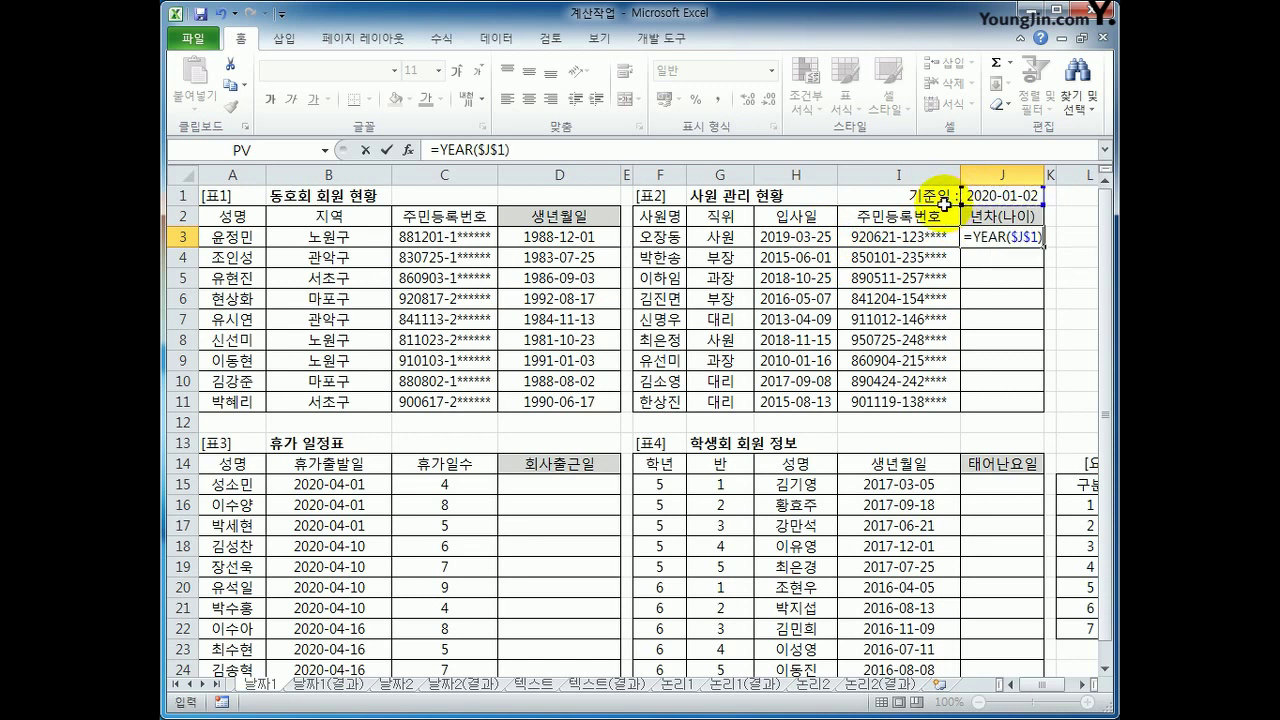
Subtract the hire year YEAR(H3) in the J3 formula, append the text "년차(" and check it against the source dates
{"action": "type", "text": "-YEAR("}
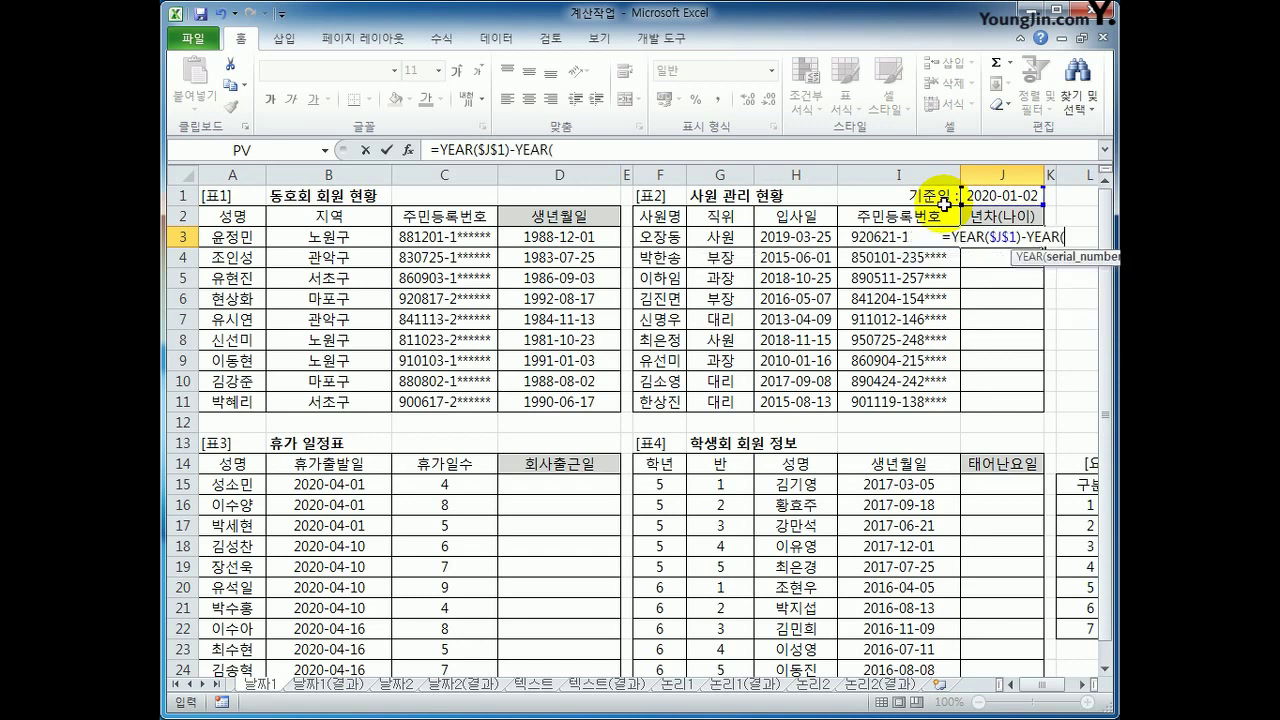
{"action": "left_click", "coordinate": [792, 236]}
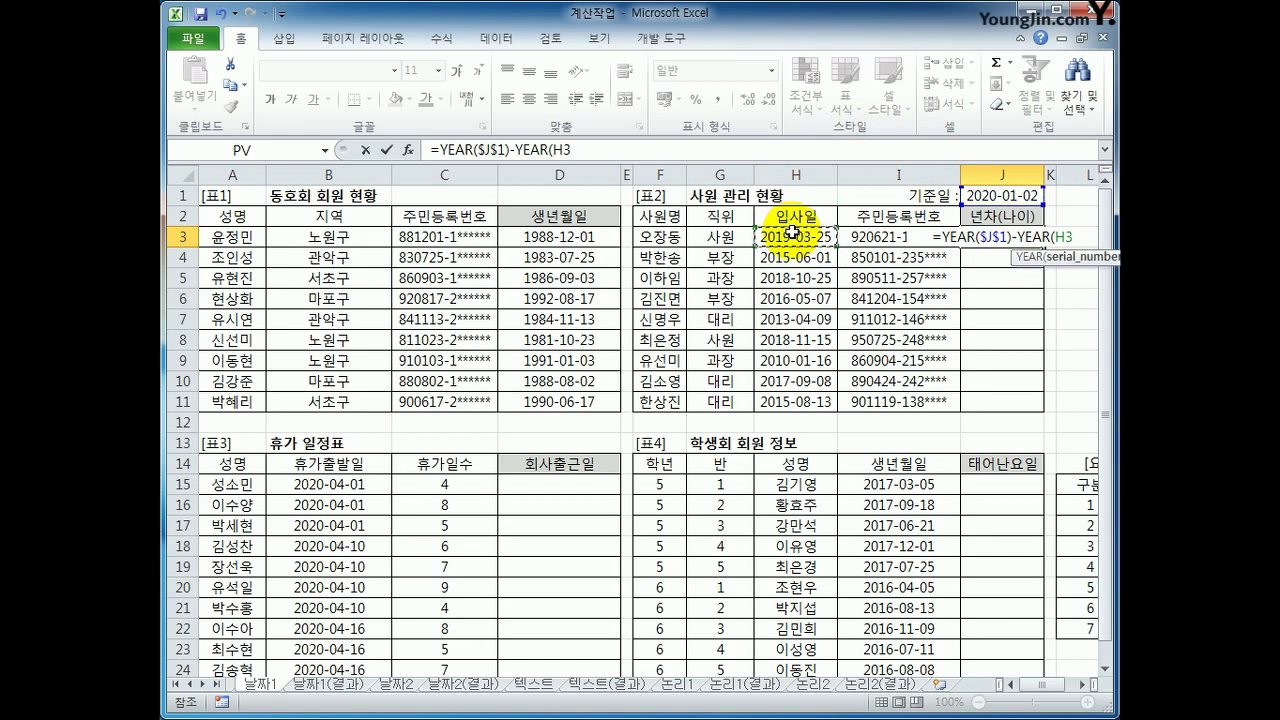
{"action": "type", "text": ")"}
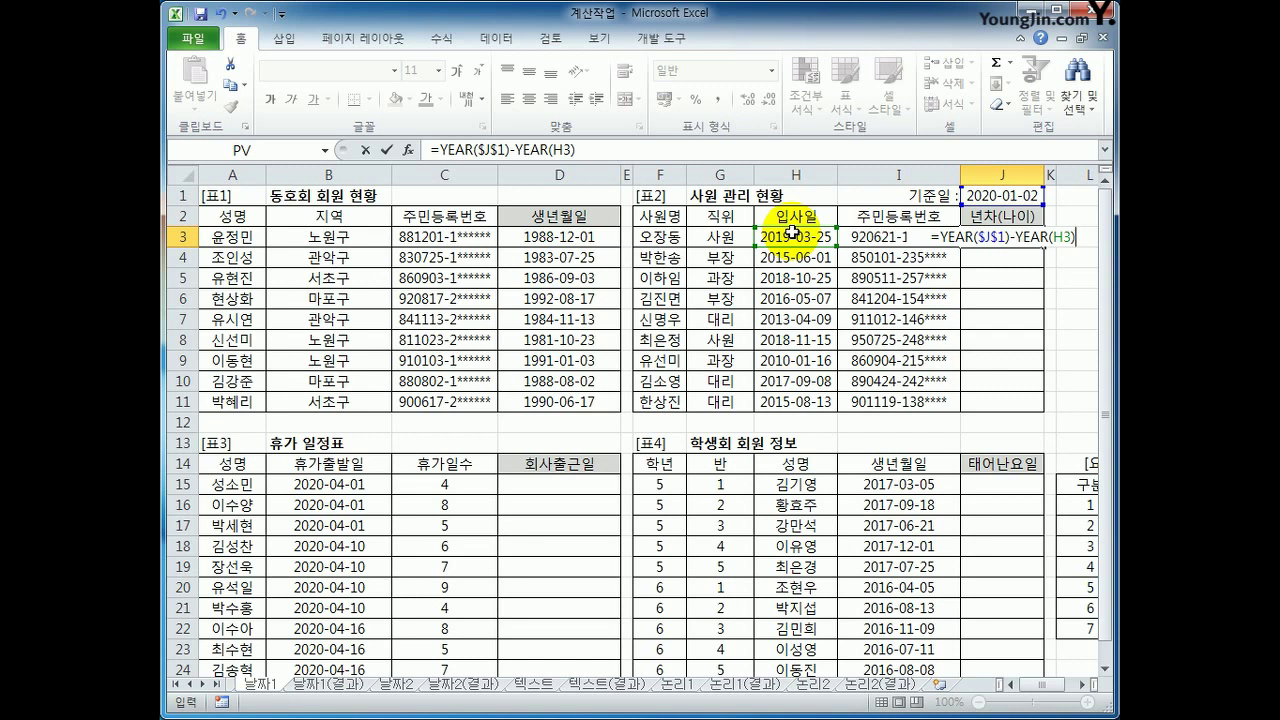
{"action": "type", "text": "&\"년ㅊ"}
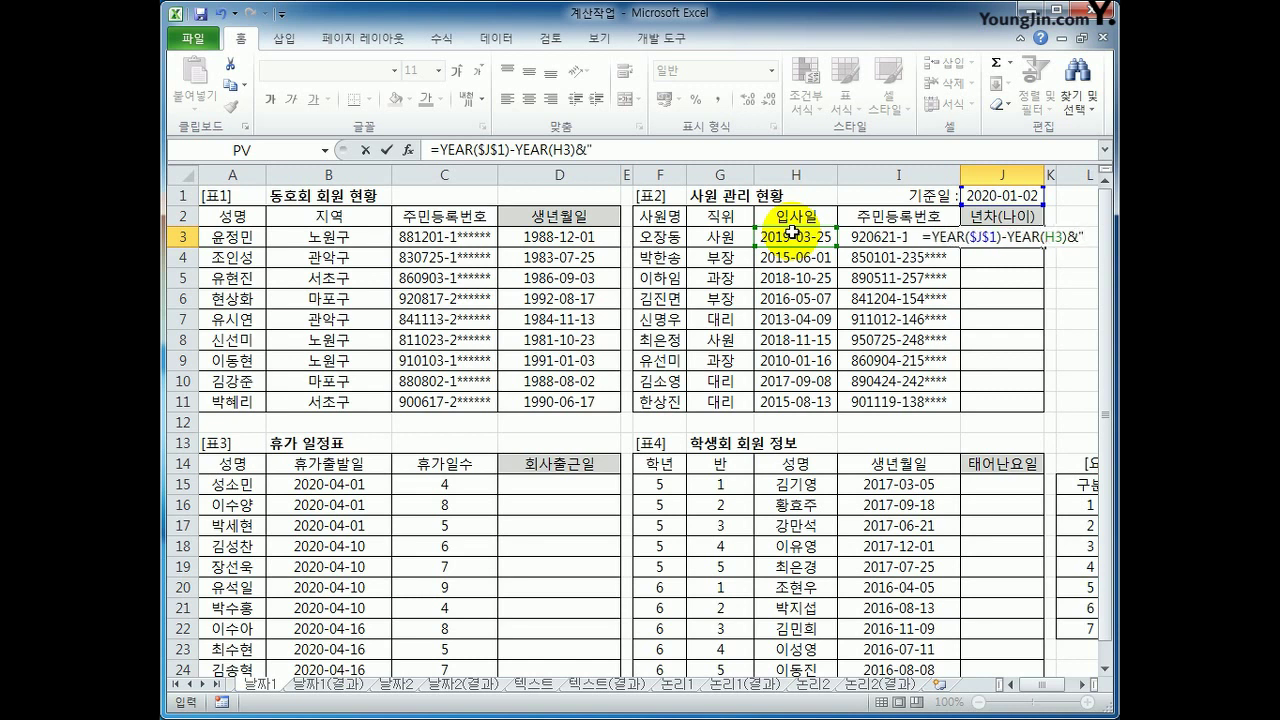
{"action": "type", "text": "ㅏ("}
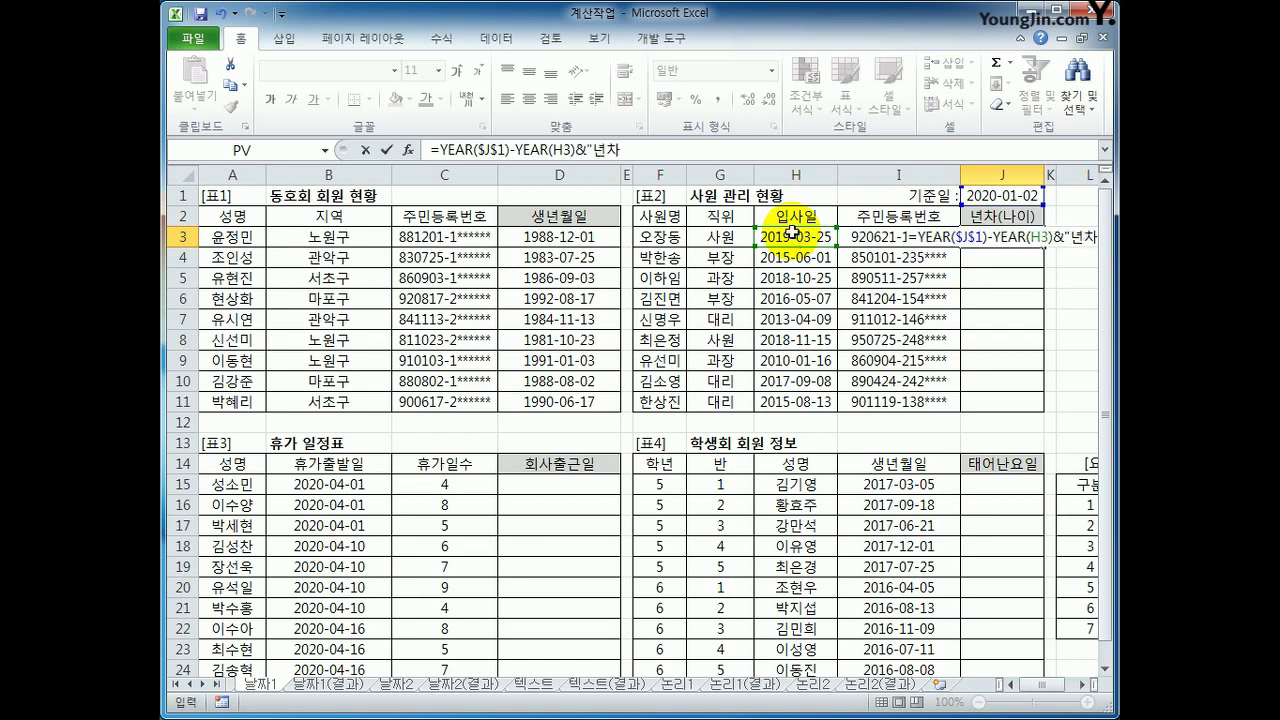
{"action": "type", "text": "\""}
{"action": "key", "text": "ctrl+Return"}
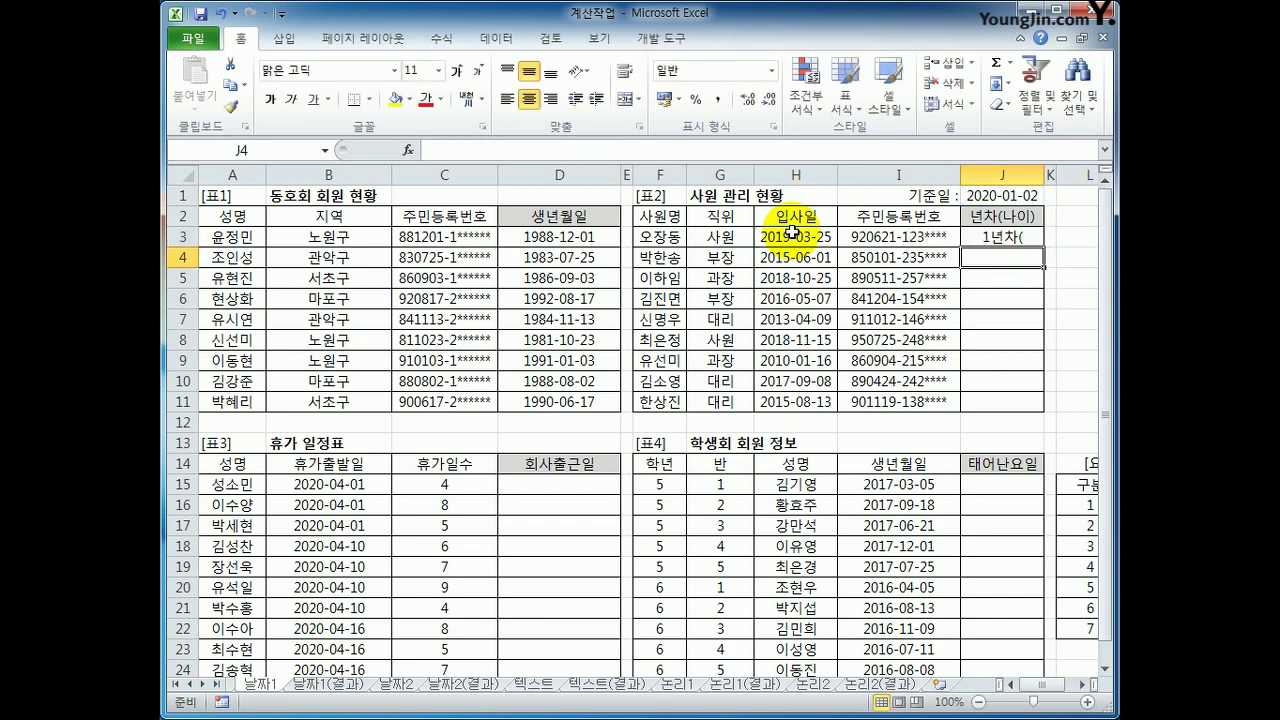
{"action": "left_click", "coordinate": [1000, 196]}
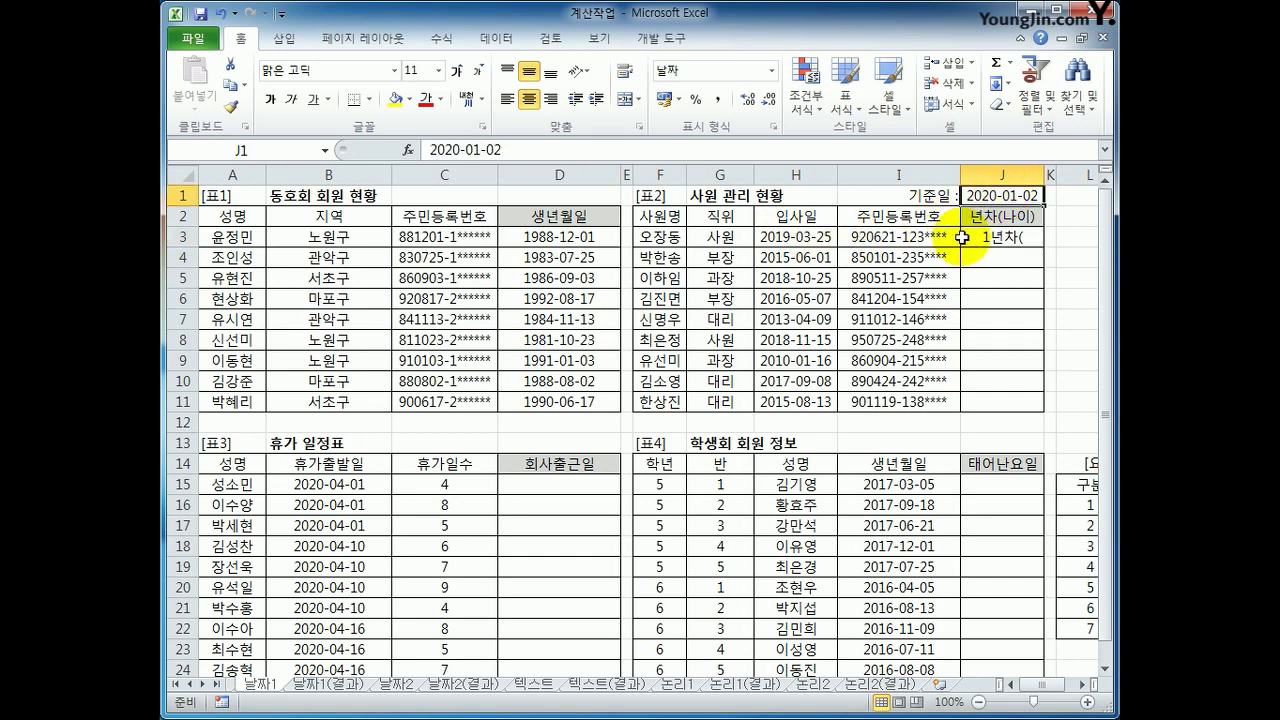
{"action": "left_click", "coordinate": [815, 240]}
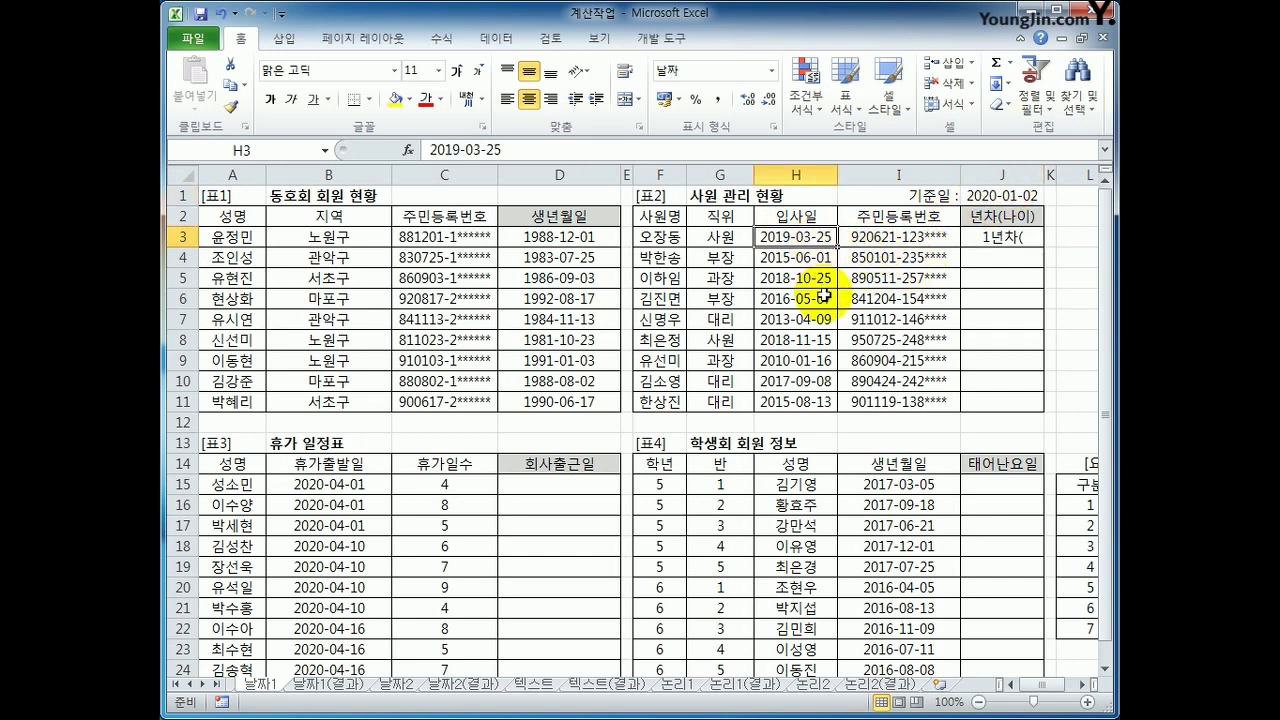
Extend the J3 formula with &YEAR($J$1) to begin the age part
{"action": "left_click", "coordinate": [1005, 240]}
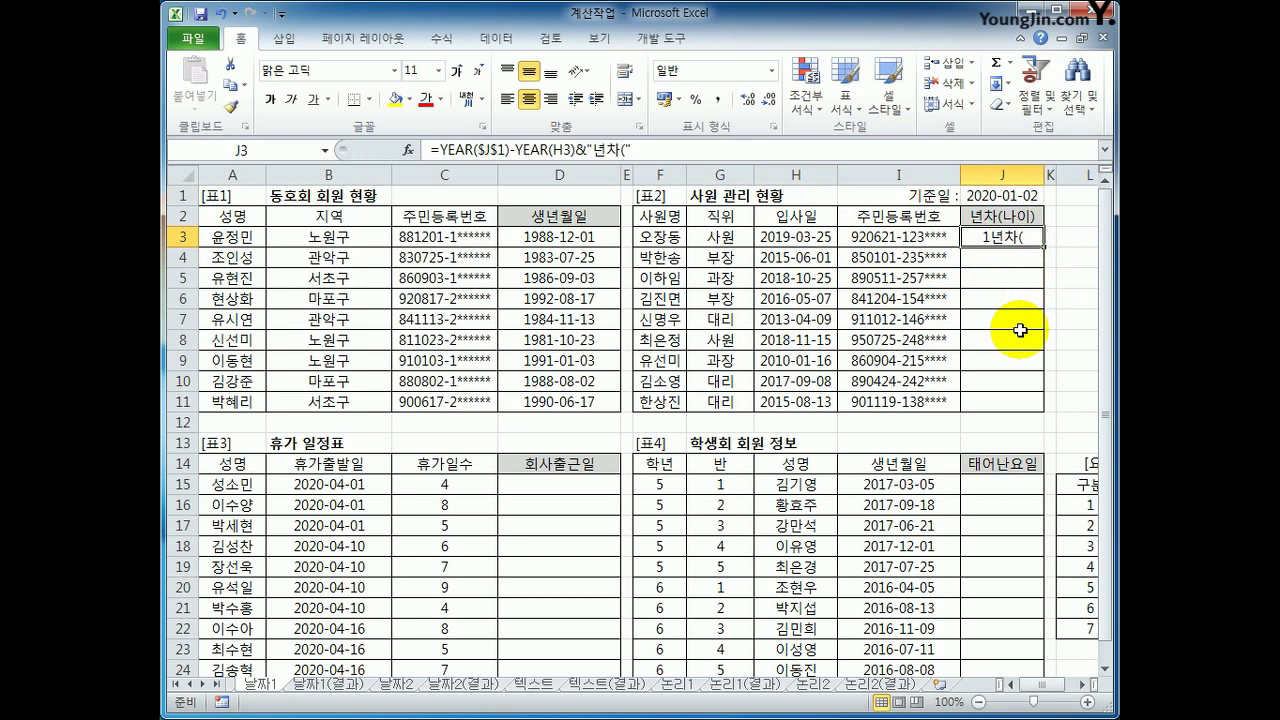
{"action": "left_click", "coordinate": [657, 152]}
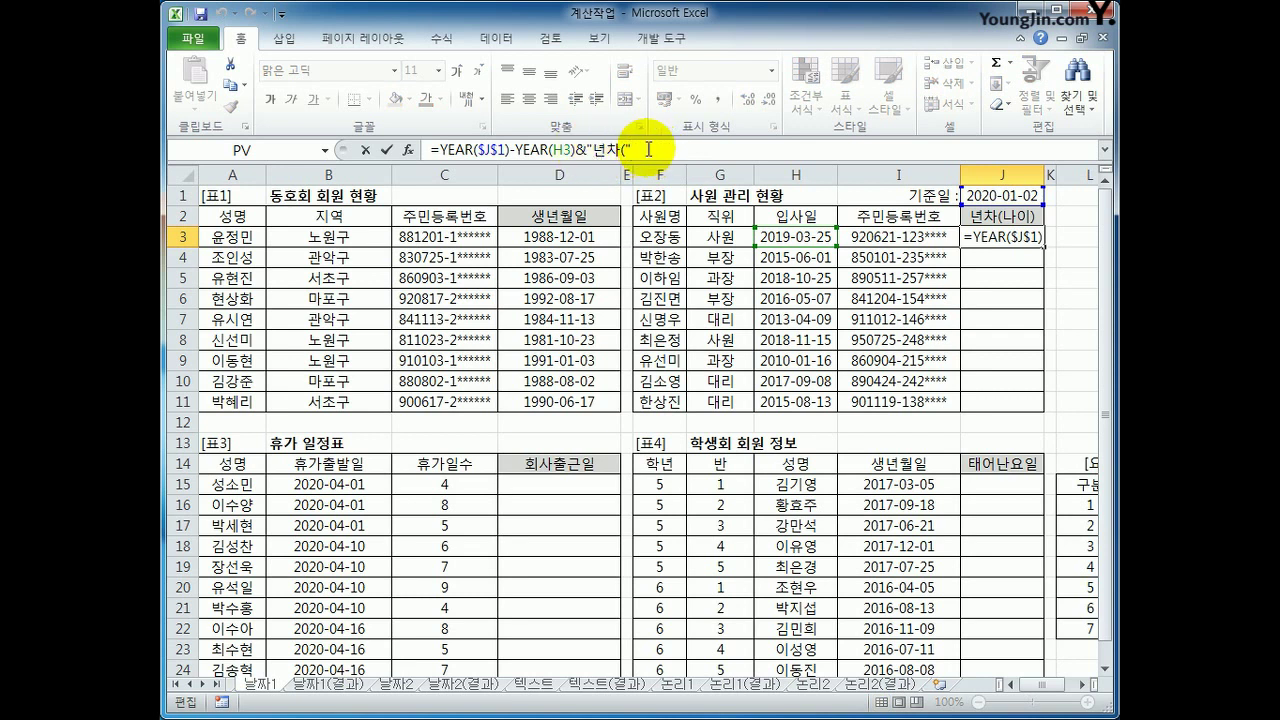
{"action": "type", "text": "&"}
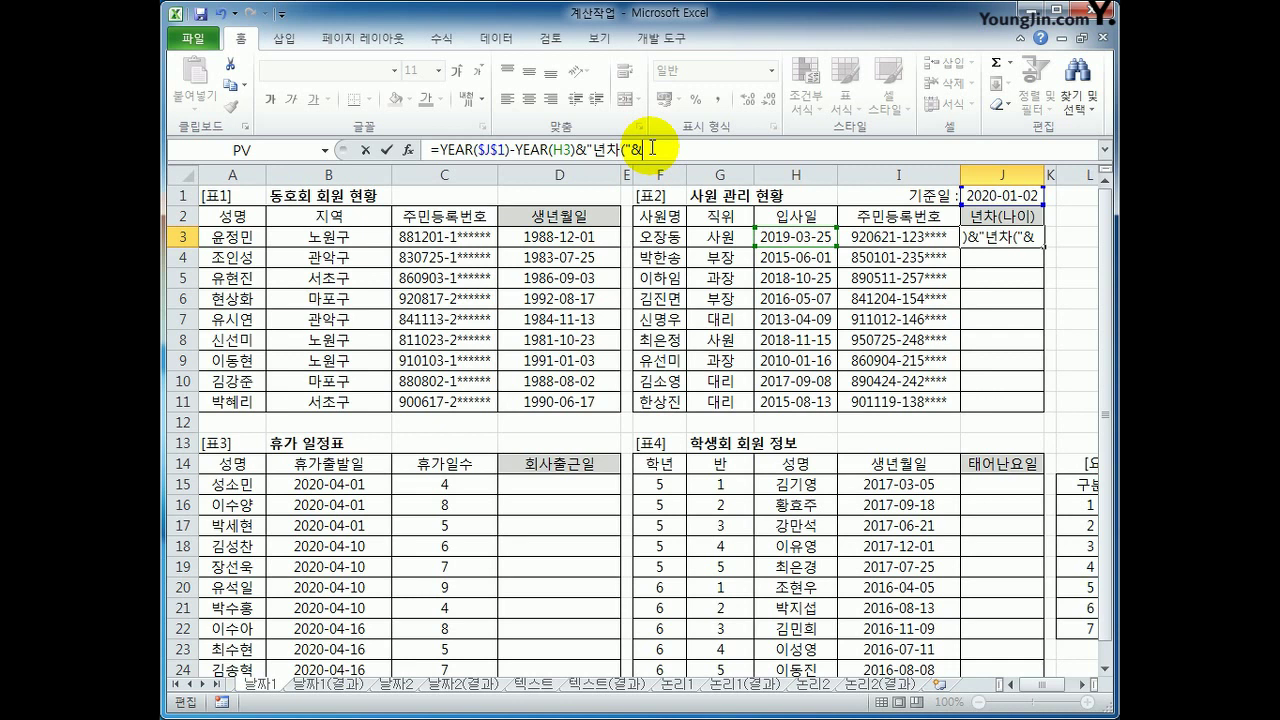
{"action": "type", "text": "ㅛㄷ"}
{"action": "key", "text": "BackSpace"}
{"action": "key", "text": "BackSpace"}
{"action": "type", "text": "YEAR"}
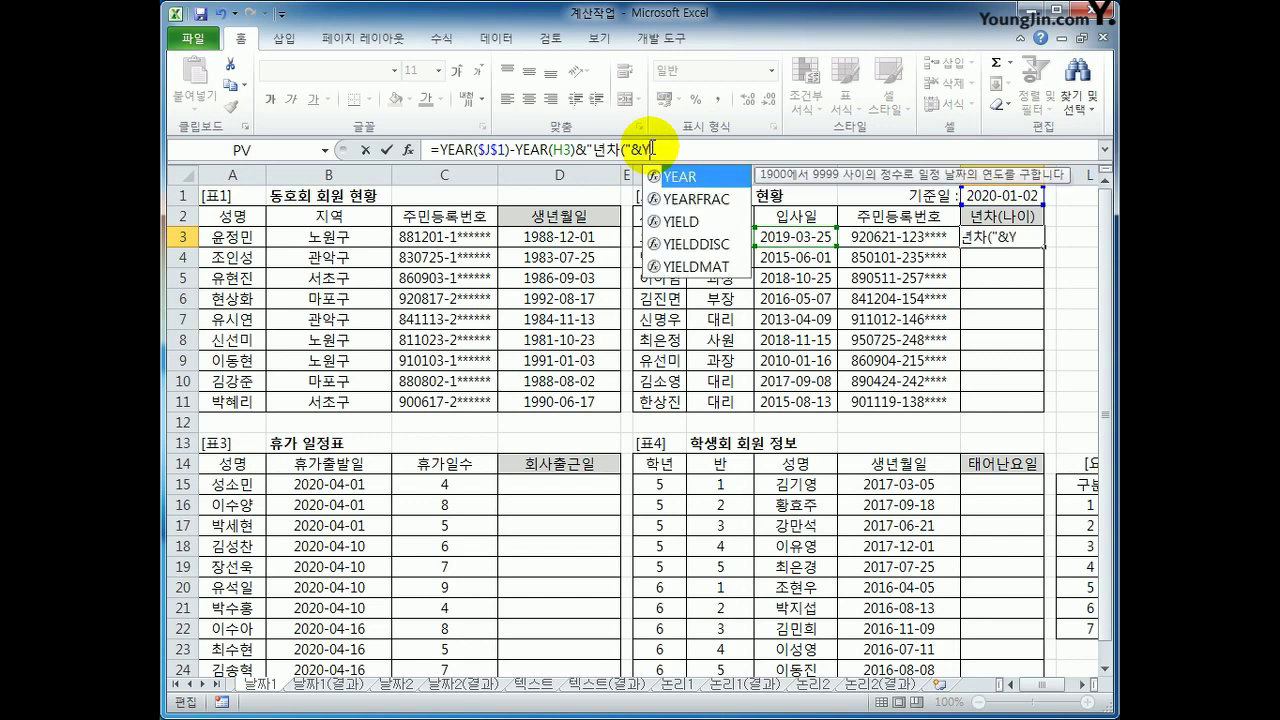
{"action": "type", "text": "("}
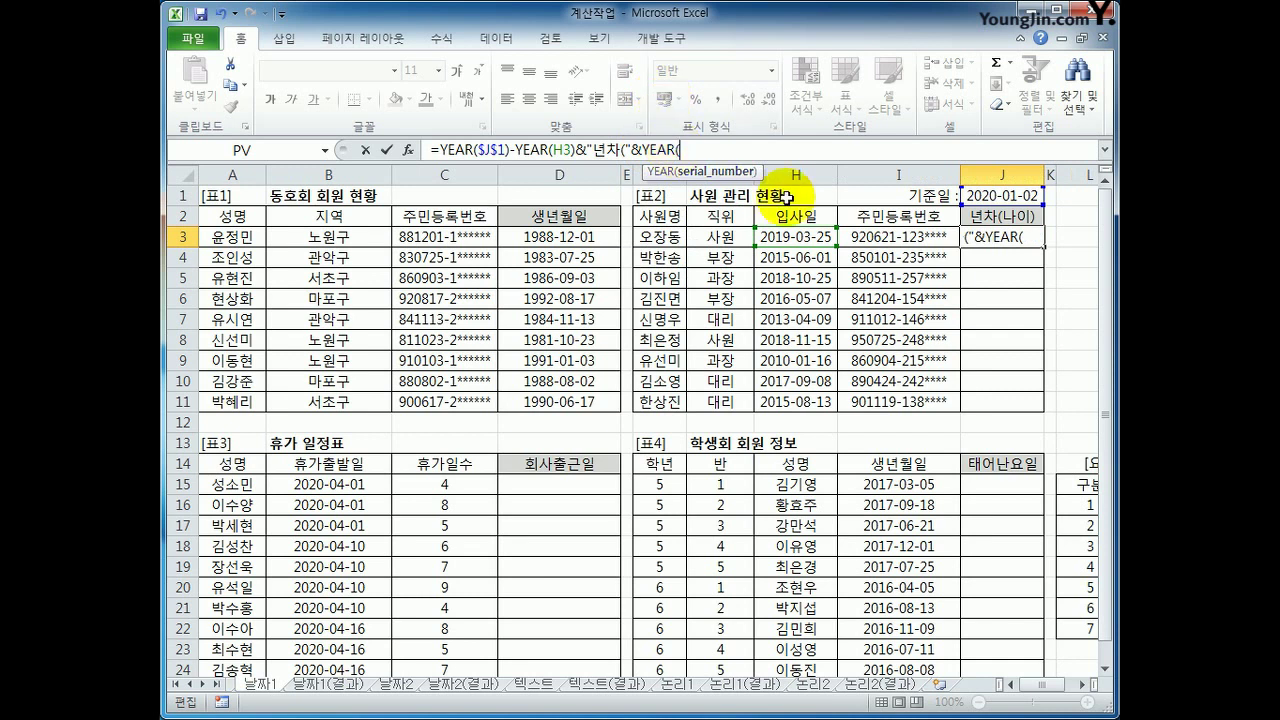
{"action": "left_click", "coordinate": [990, 198]}
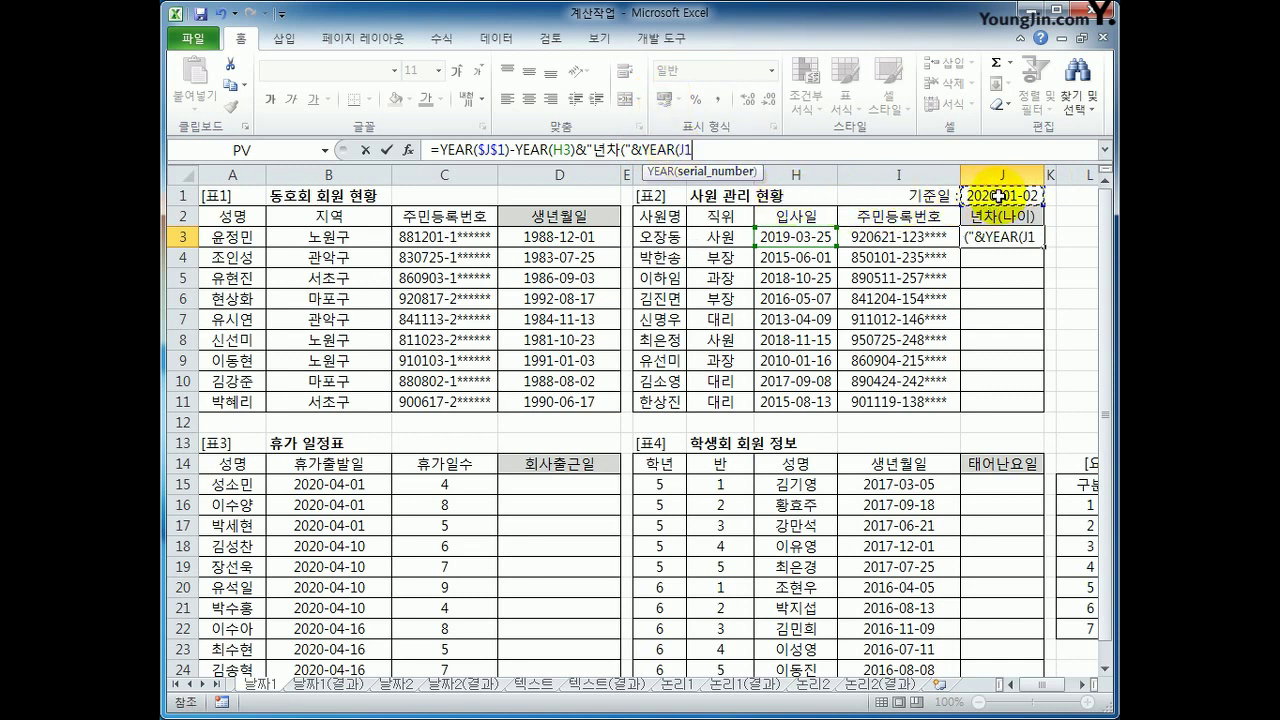
{"action": "key", "text": "F4"}
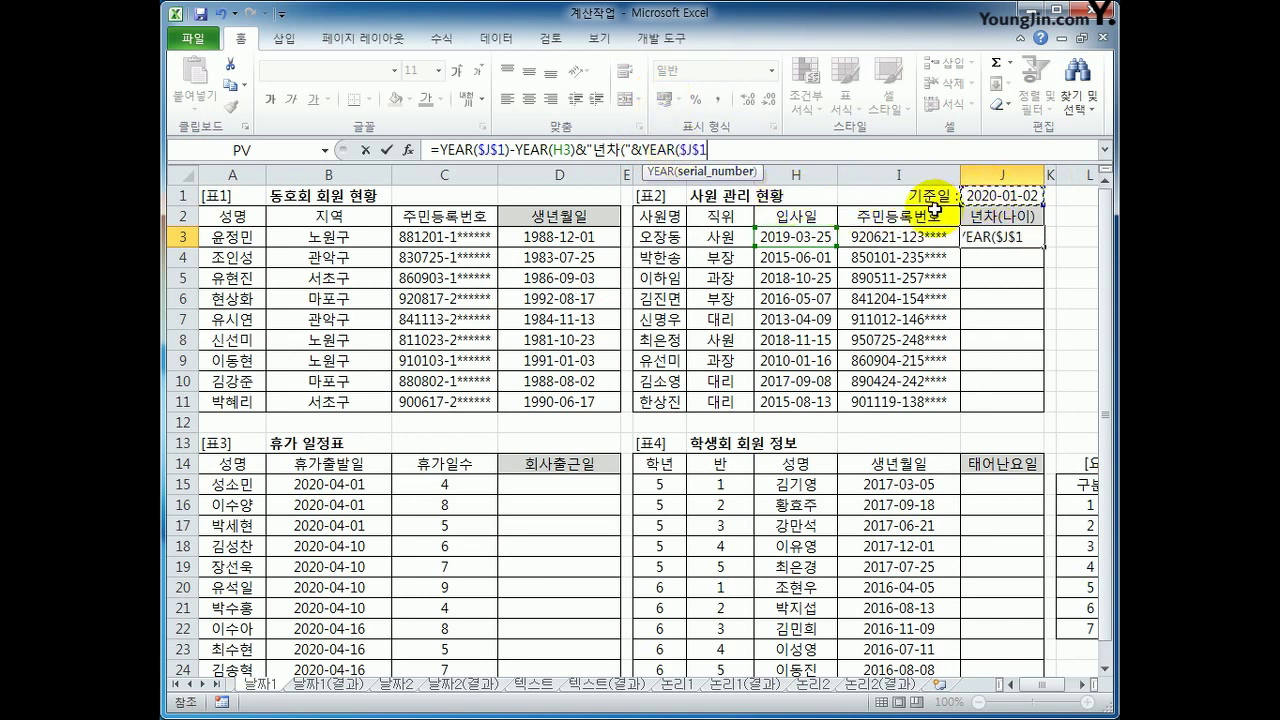
{"action": "type", "text": ")"}
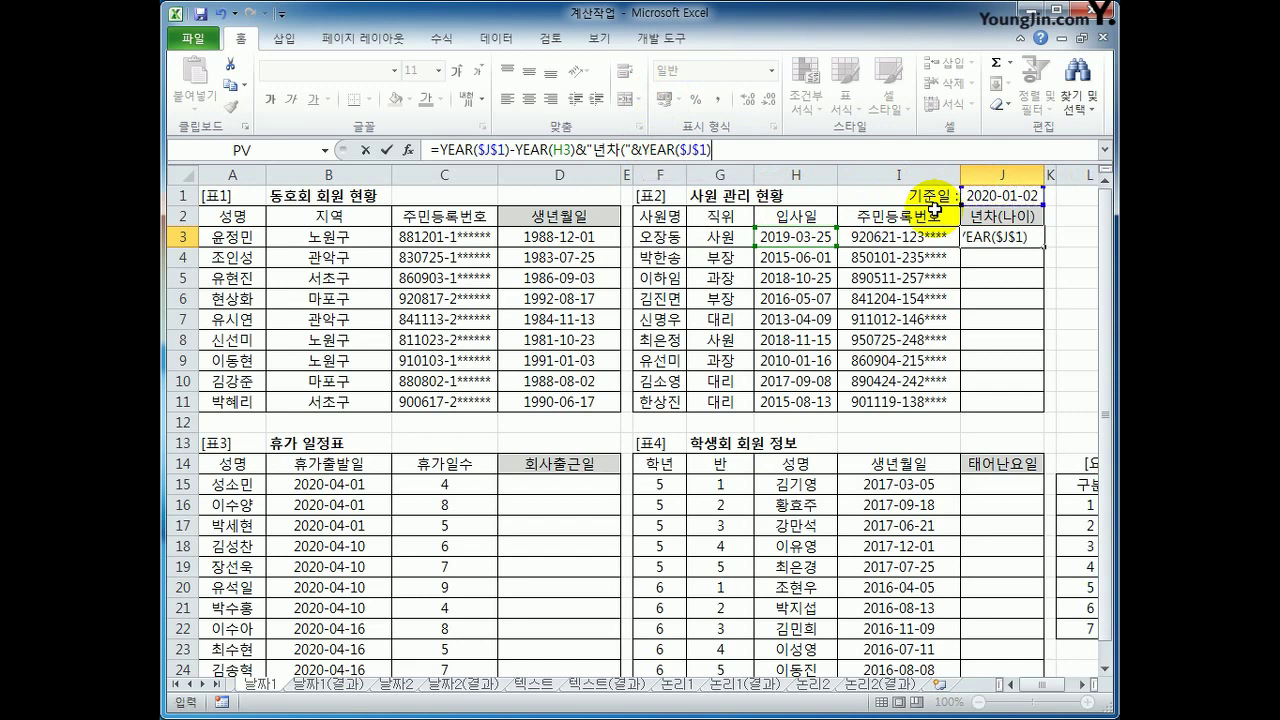
Subtract the birth year (1900+LEFT(I3,2)) in the J3 formula, append ")" as closing text and complete it
{"action": "type", "text": "-(1900"}
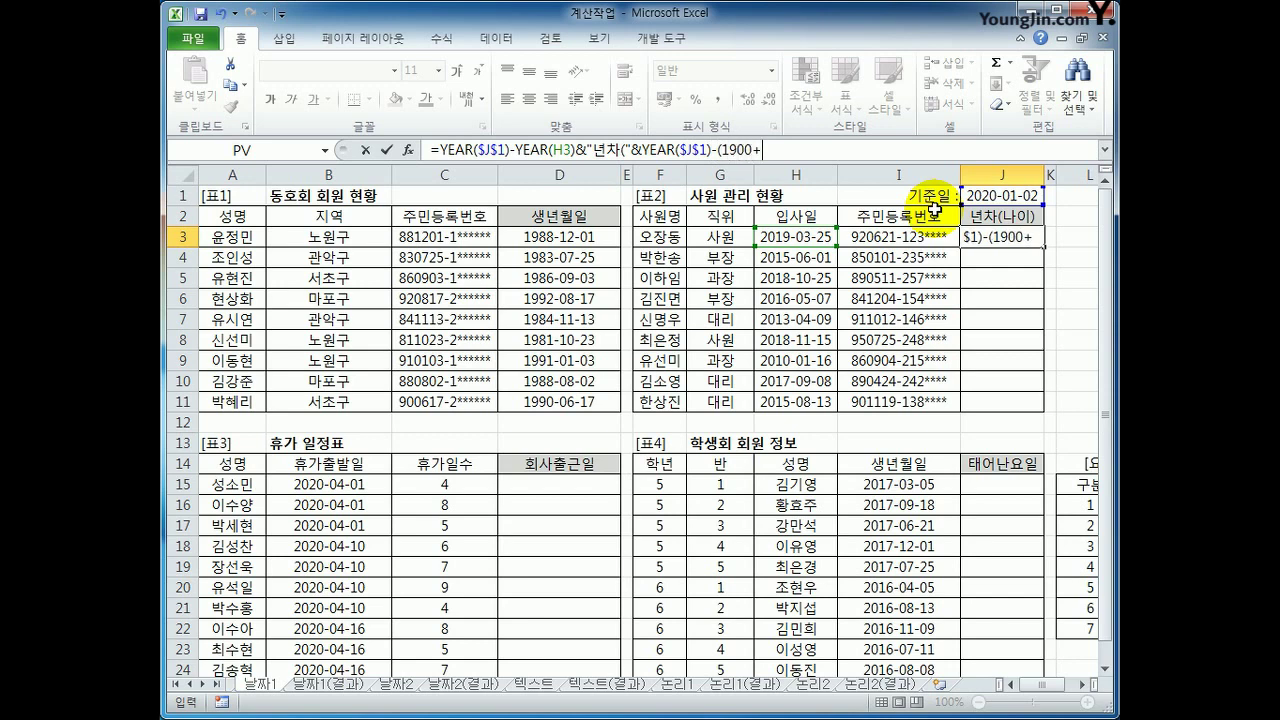
{"action": "type", "text": "+LE"}
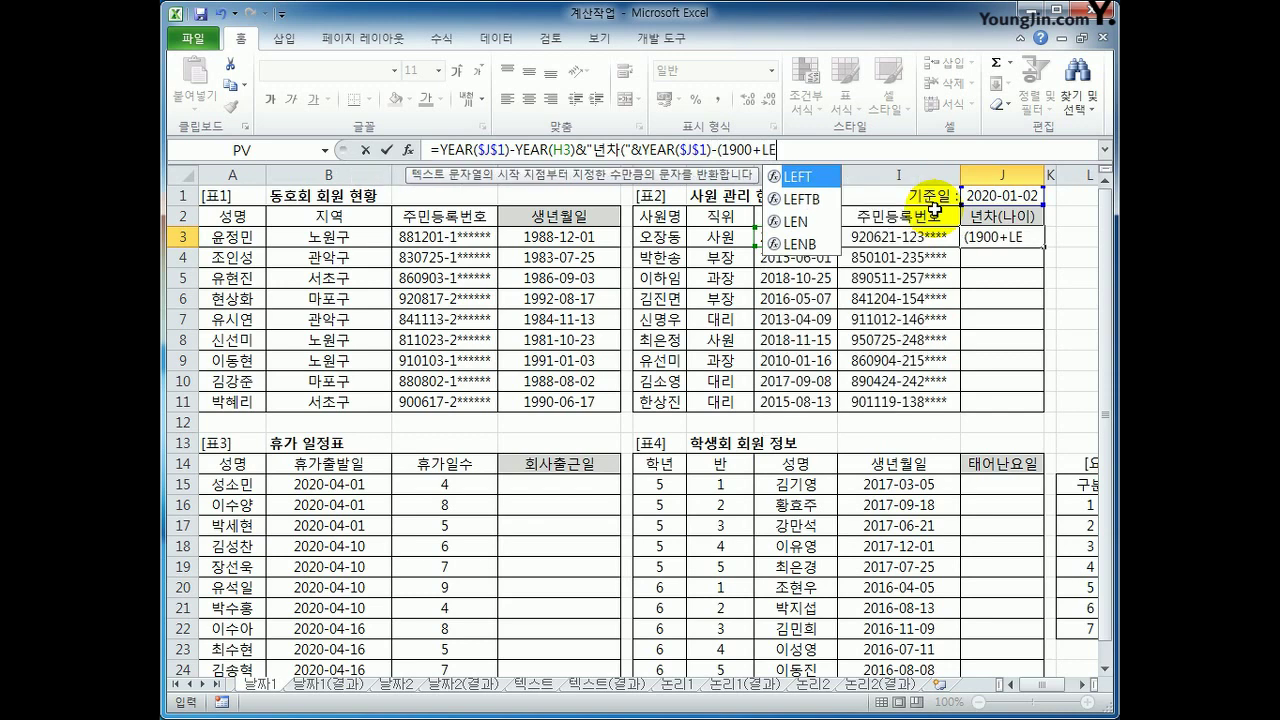
{"action": "type", "text": "FT("}
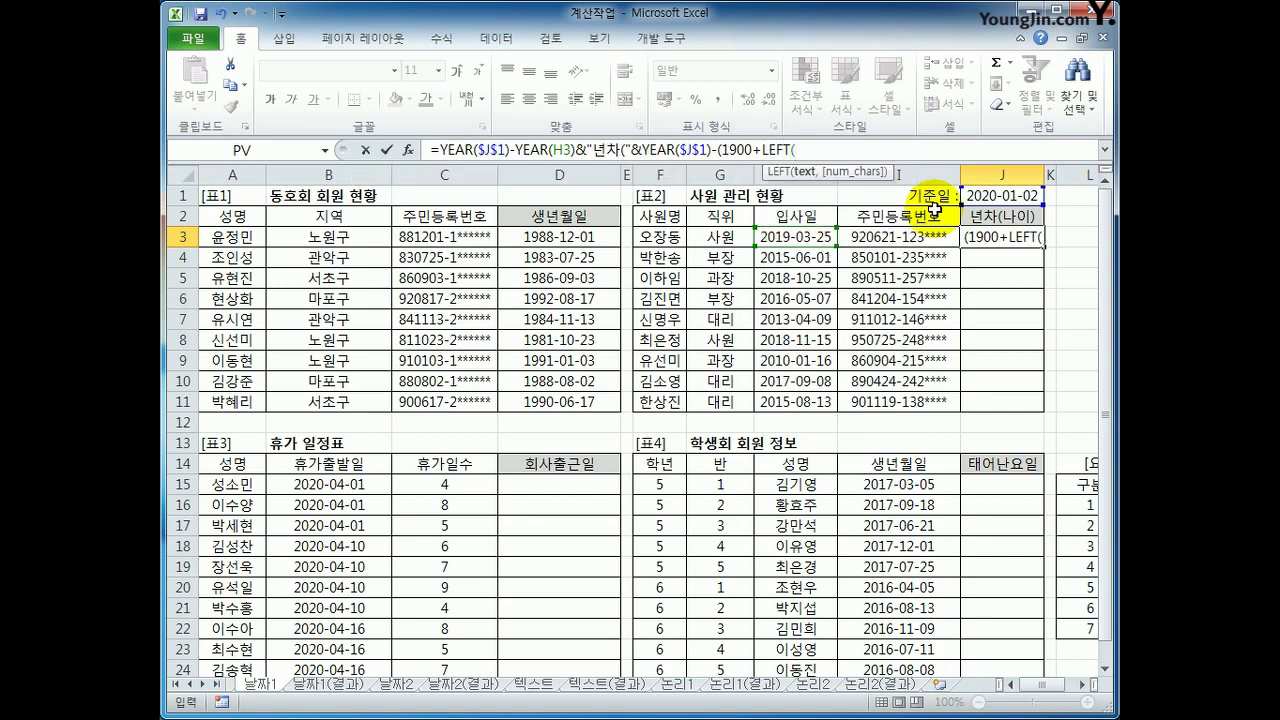
{"action": "left_click", "coordinate": [870, 236]}
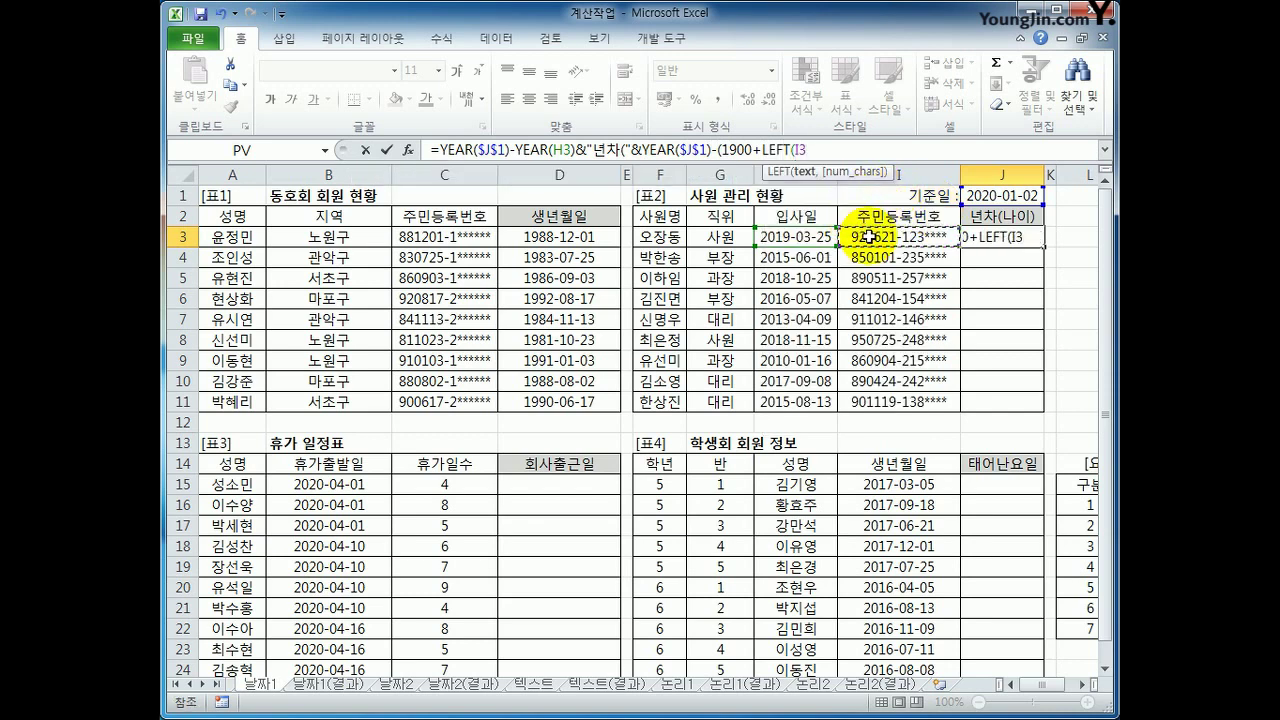
{"action": "type", "text": ",2)"}
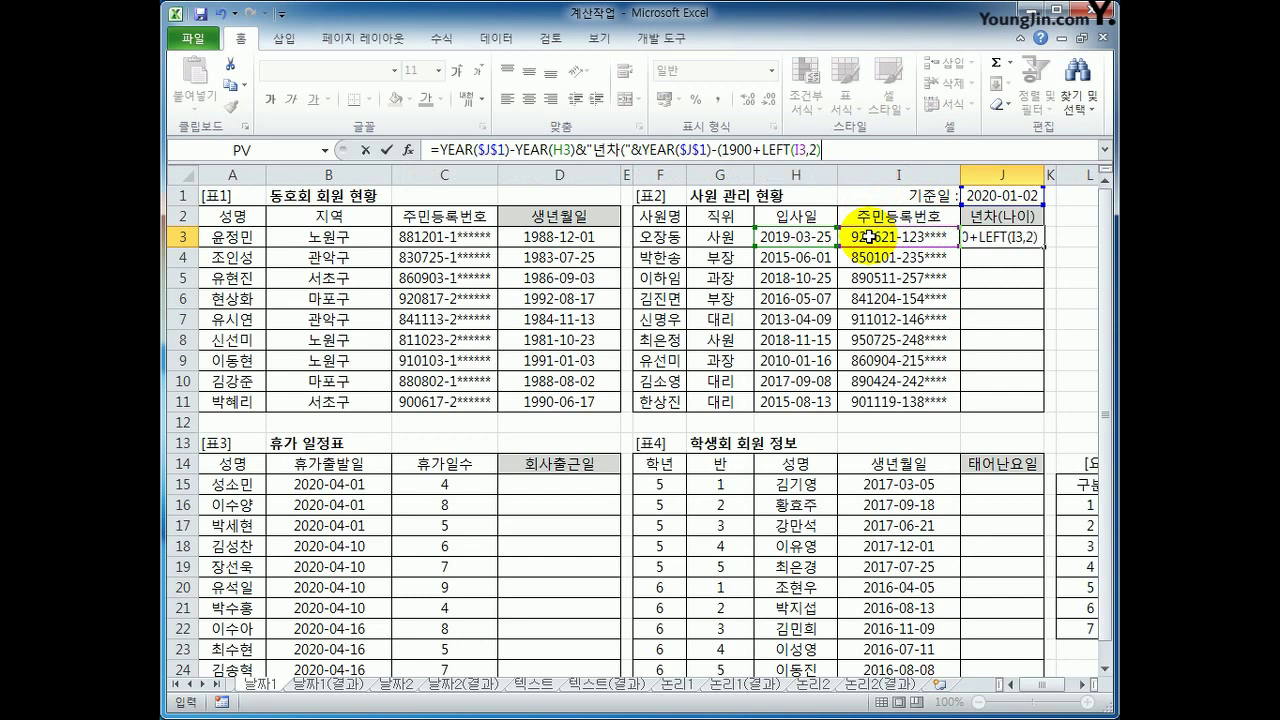
{"action": "type", "text": ")&\")\""}
{"action": "key", "text": "Return"}
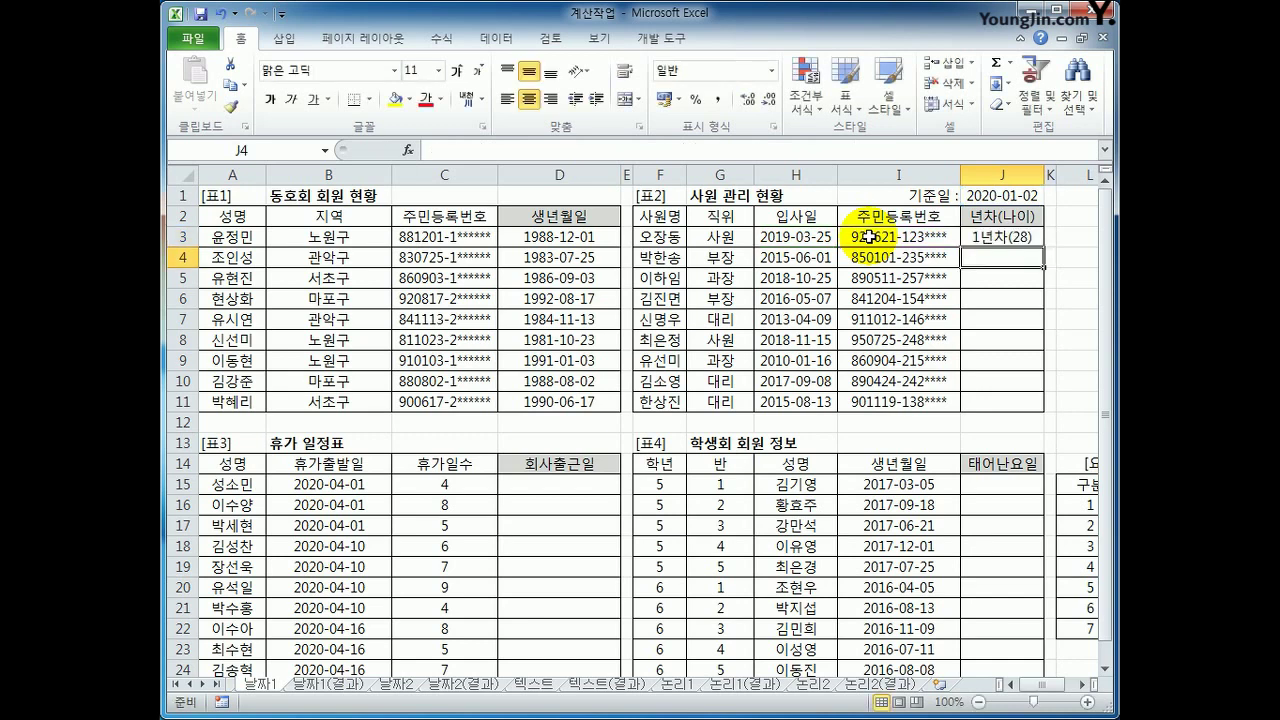
Fill the 년차(나이) formula from J3 down to J11 and review the filled column
{"action": "left_click", "coordinate": [1000, 238]}
{"action": "left_click_drag", "start_coordinate": [1038, 248], "coordinate": [1031, 408]}
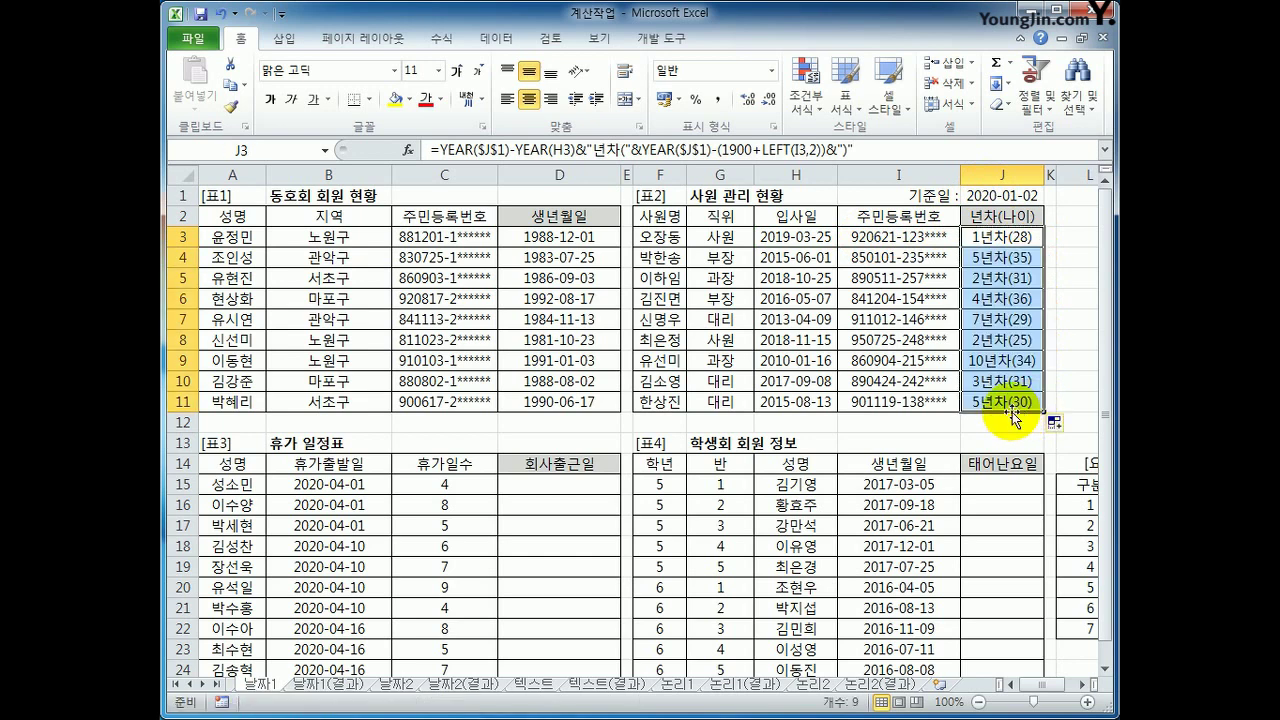
{"action": "left_click", "coordinate": [1008, 195]}
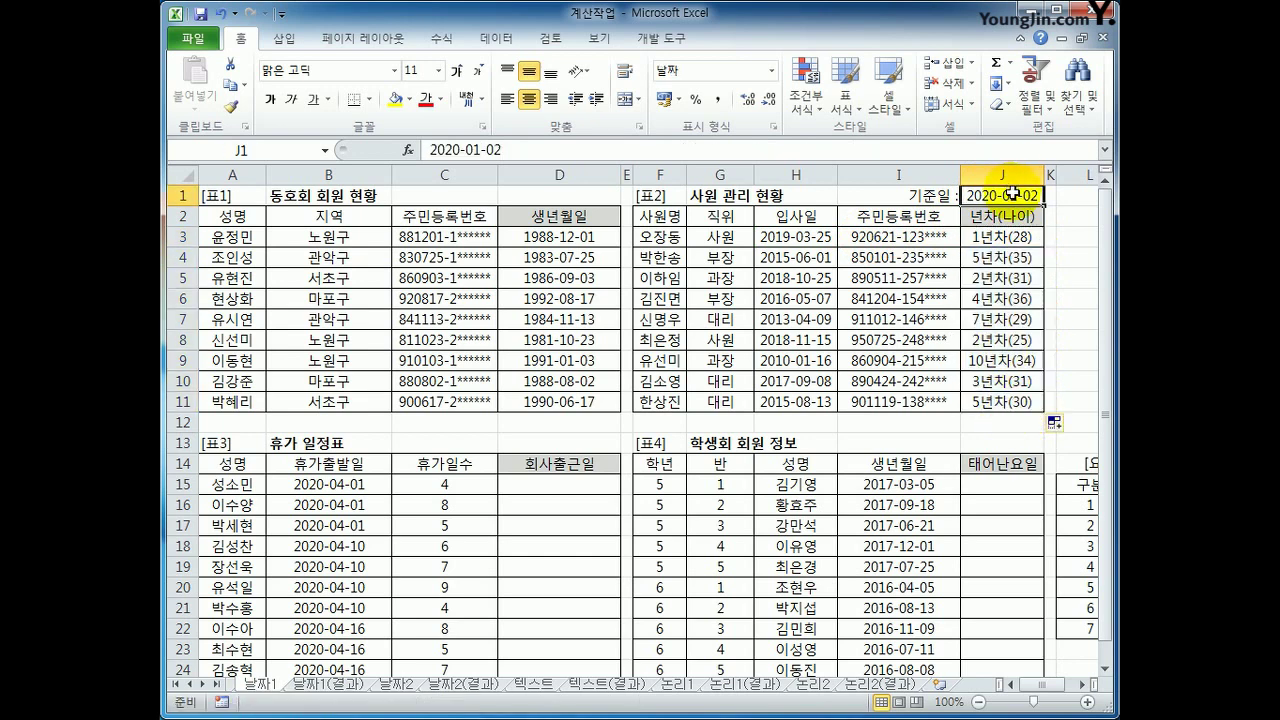
{"action": "left_click_drag", "start_coordinate": [1000, 236], "coordinate": [1002, 399]}
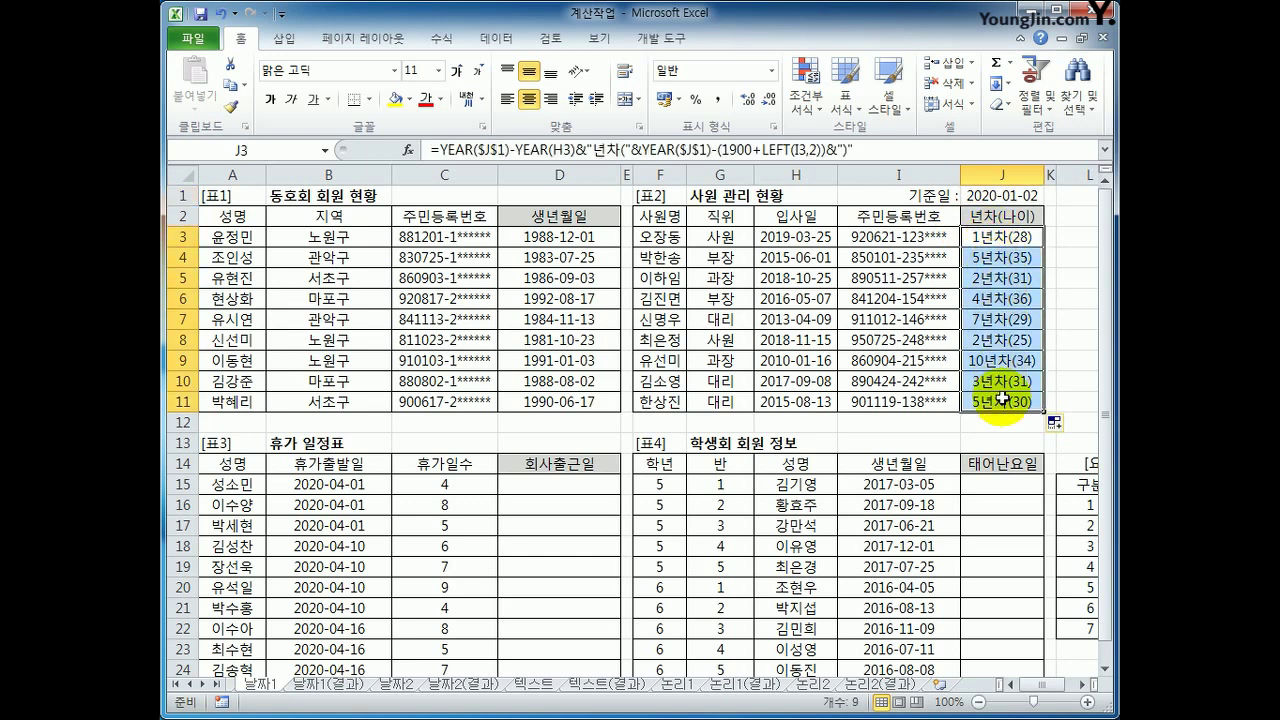
{"action": "left_click", "coordinate": [1002, 241]}
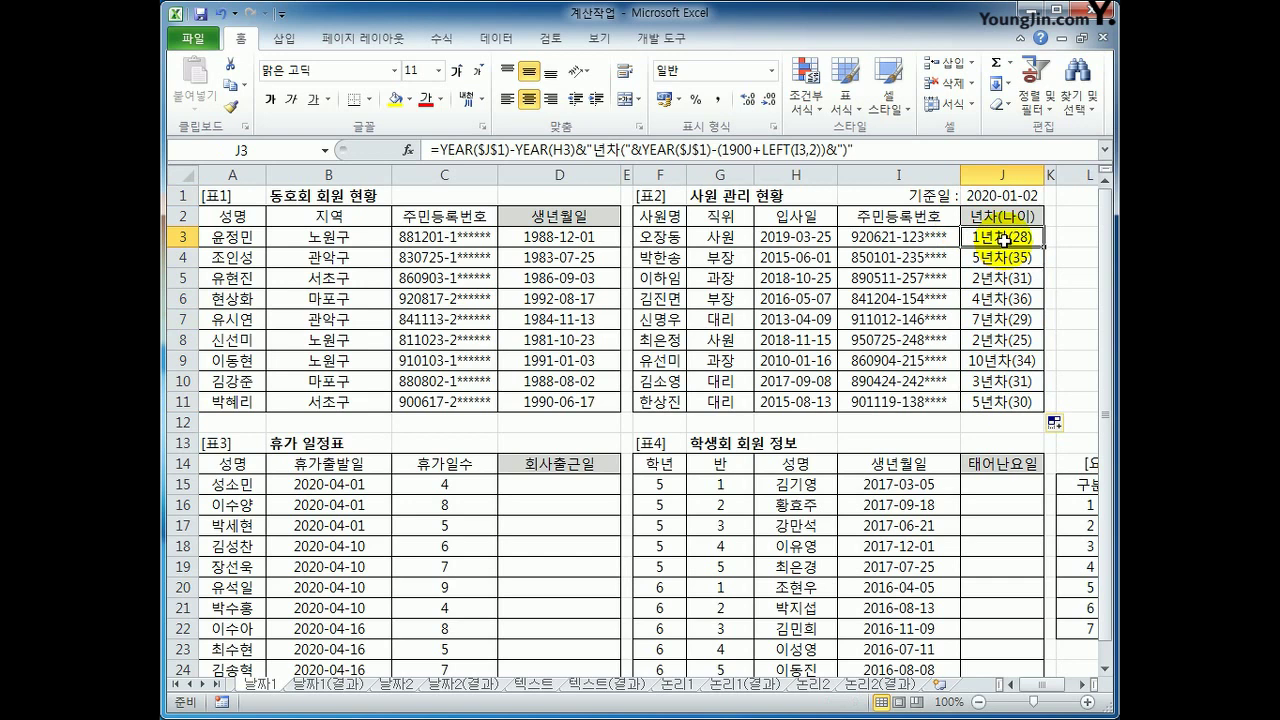
Review the 휴가출발일 and 휴가일수 data in 표3 and insert the WORKDAY function in D15
{"action": "scroll", "coordinate": [590, 500], "scroll_direction": "down", "scroll_amount": 2}
{"action": "left_click", "coordinate": [567, 362]}
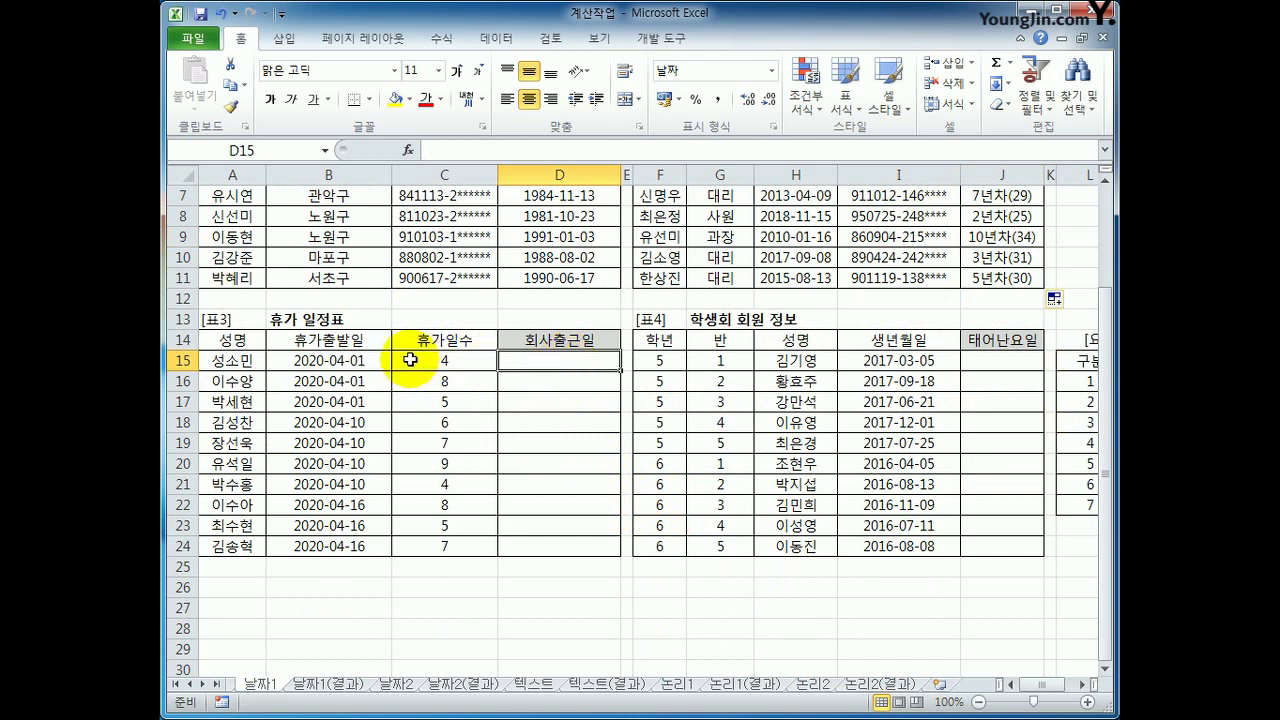
{"action": "left_click_drag", "start_coordinate": [372, 360], "coordinate": [354, 541]}
{"action": "left_click_drag", "start_coordinate": [443, 363], "coordinate": [450, 541]}
{"action": "left_click", "coordinate": [580, 364]}
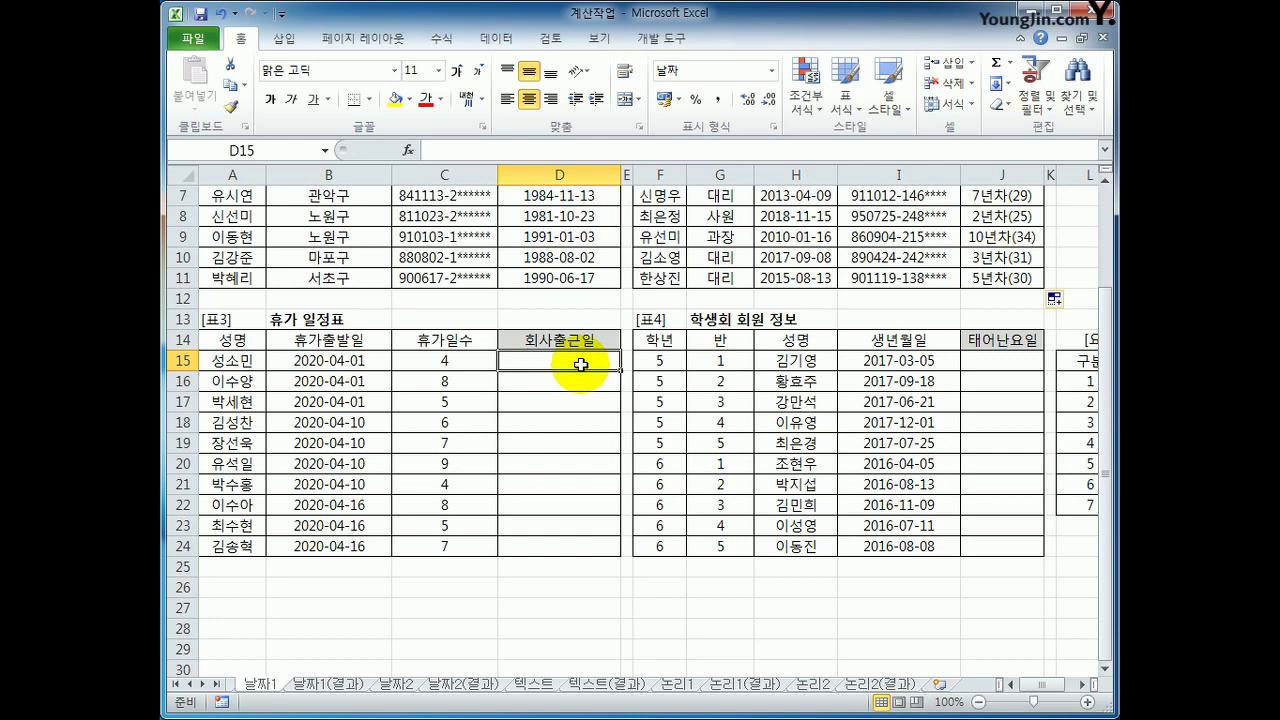
{"action": "left_click", "coordinate": [441, 38]}
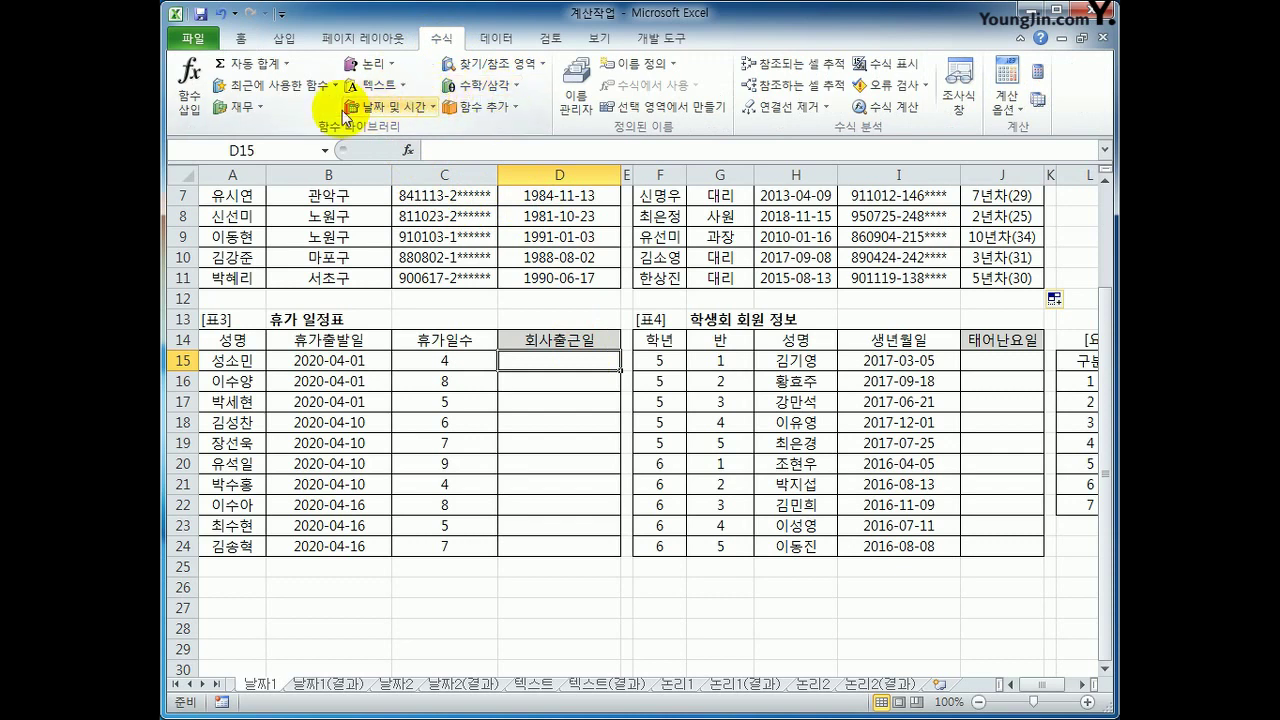
{"action": "left_click", "coordinate": [403, 112]}
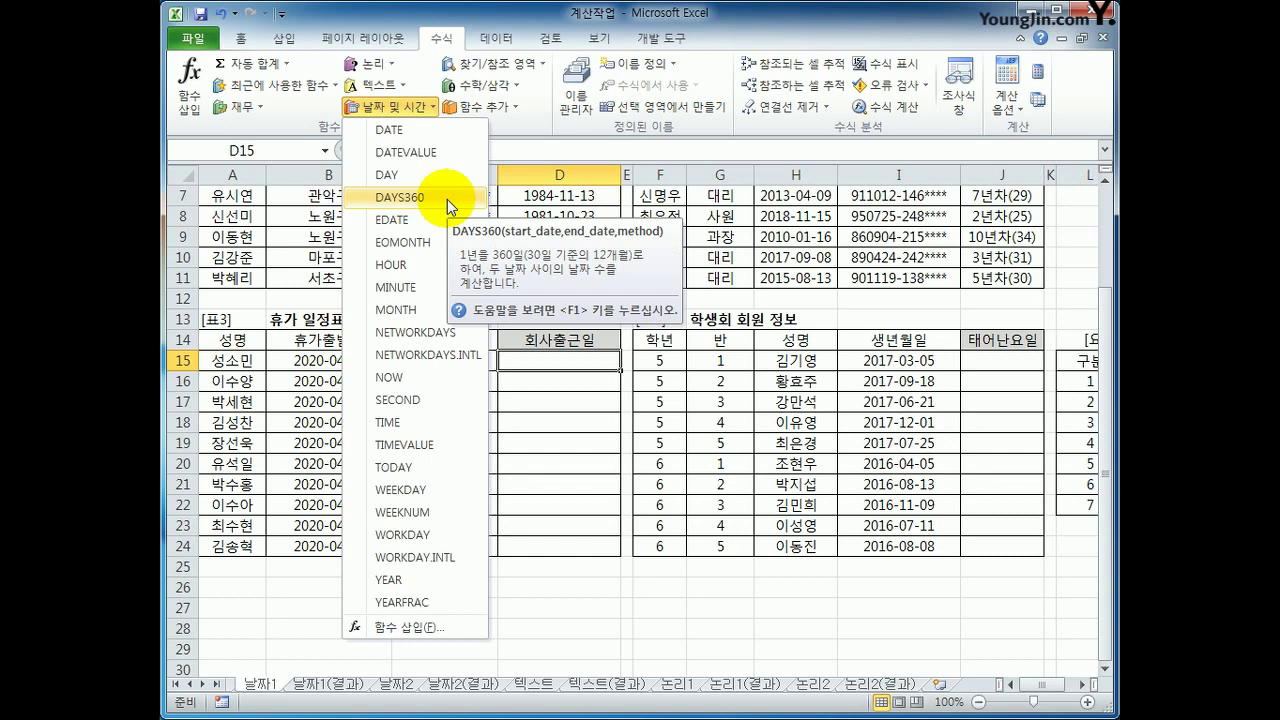
{"action": "left_click", "coordinate": [451, 538]}
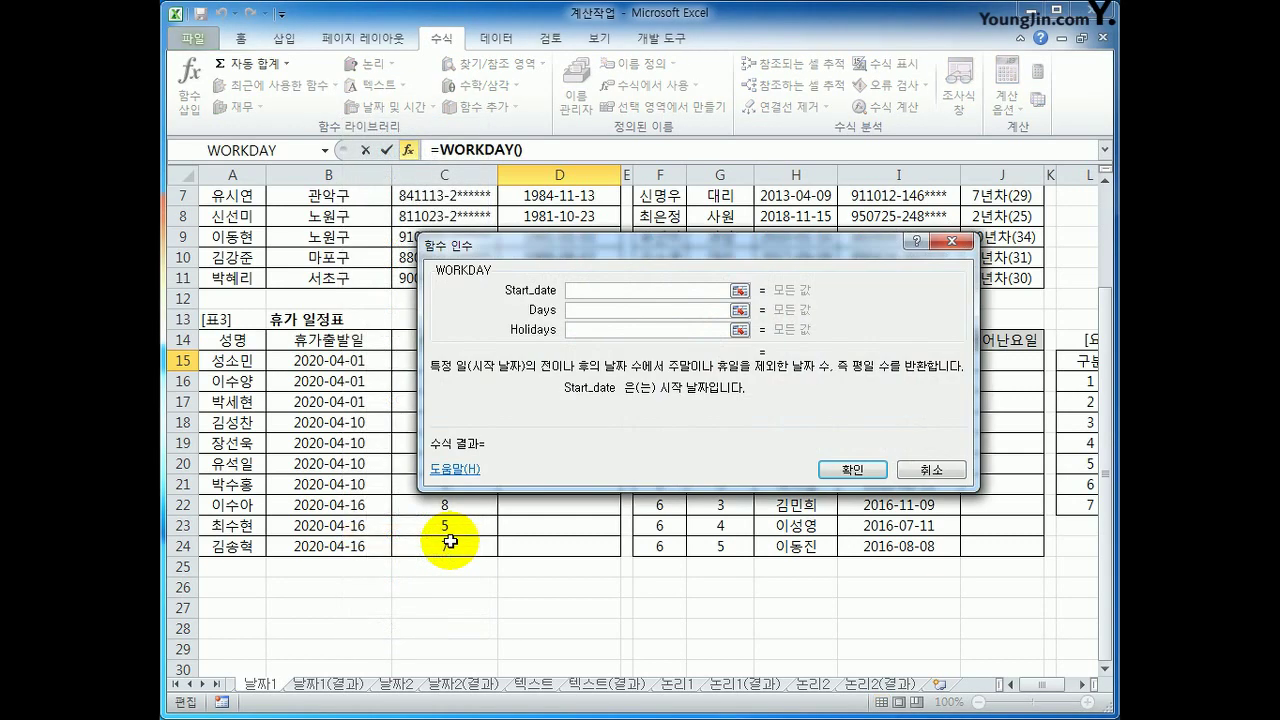
{"action": "left_click_drag", "start_coordinate": [561, 428], "coordinate": [639, 253]}
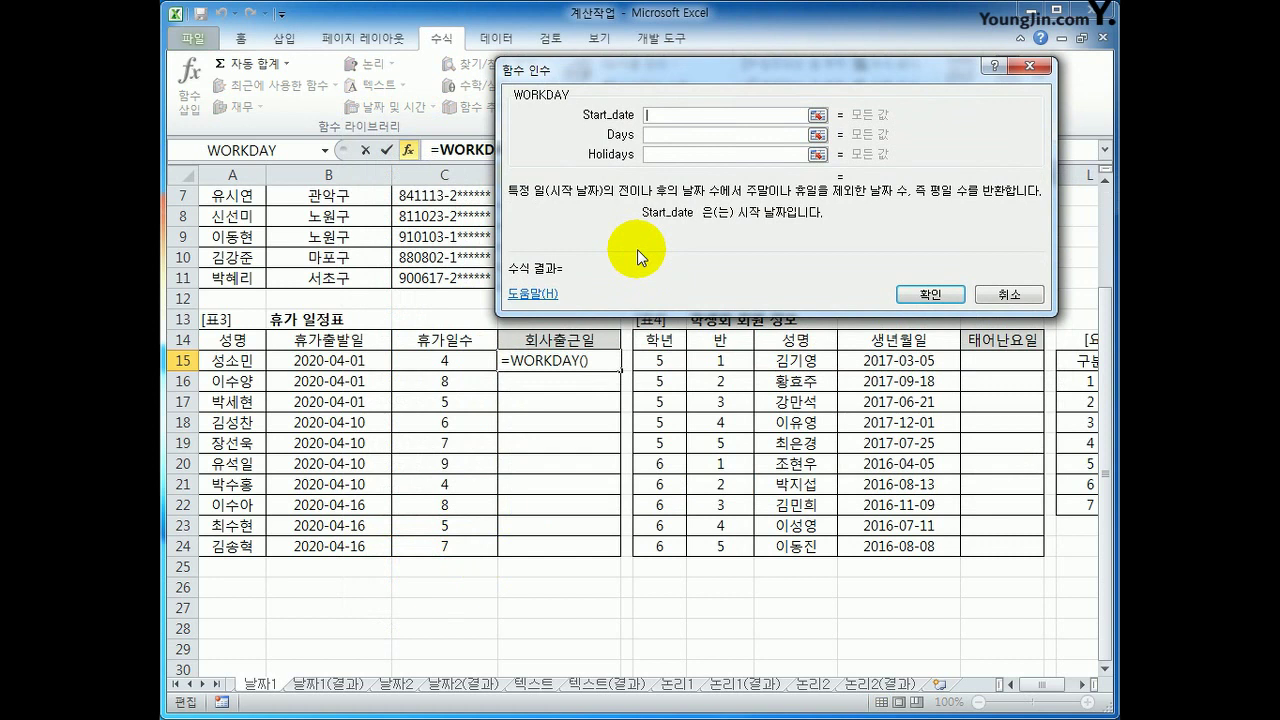
Set WORKDAY's Start_date to B15 and Days to C15, leave Holidays empty and complete the function
{"action": "left_click", "coordinate": [369, 358]}
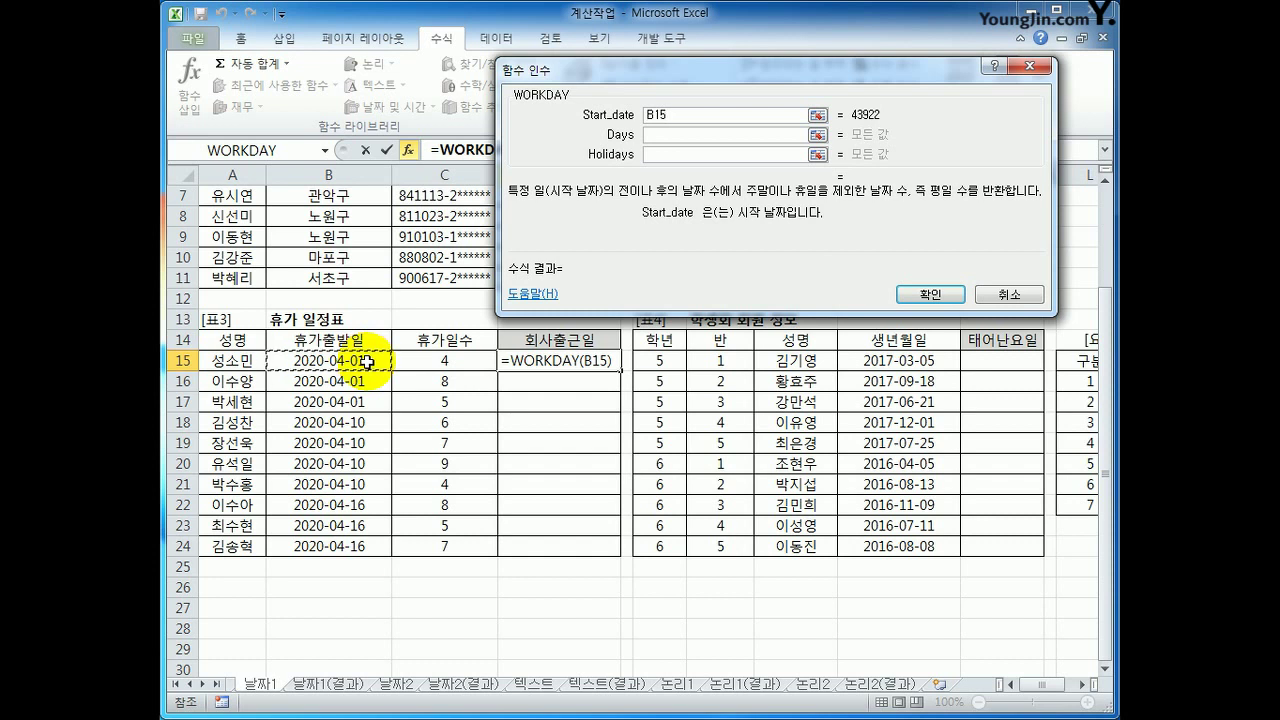
{"action": "left_click", "coordinate": [662, 138]}
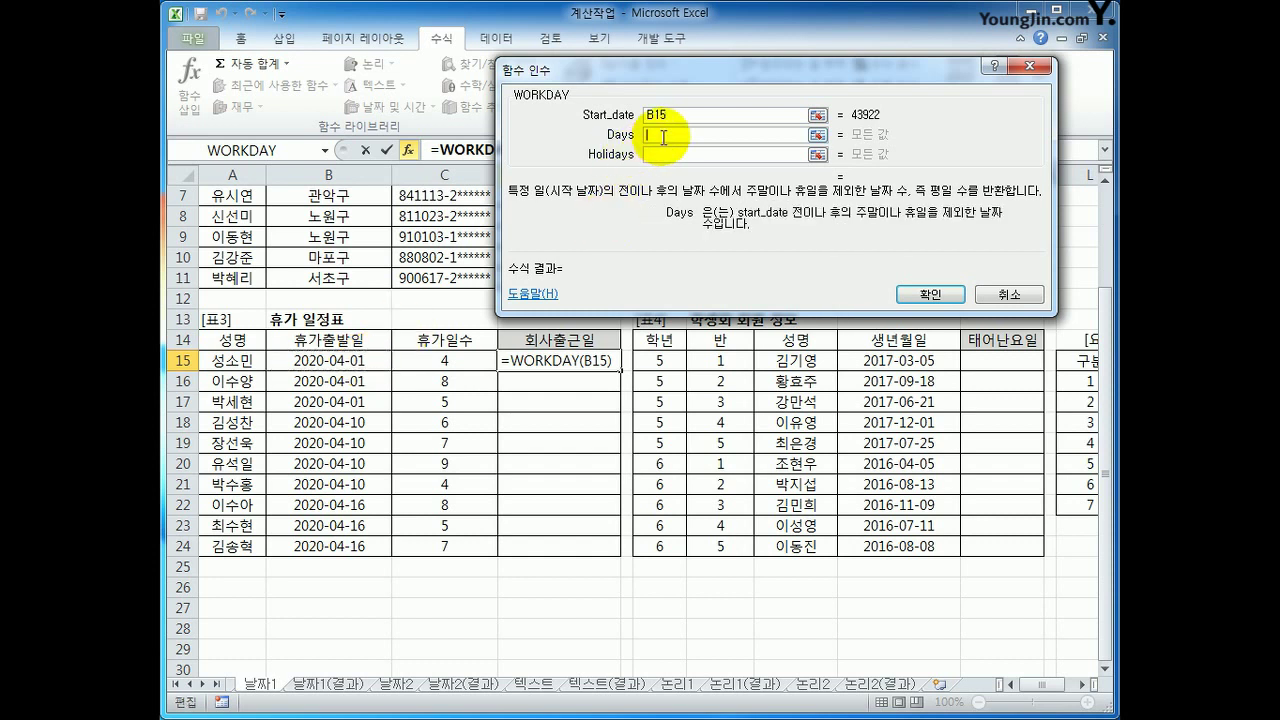
{"action": "left_click", "coordinate": [446, 358]}
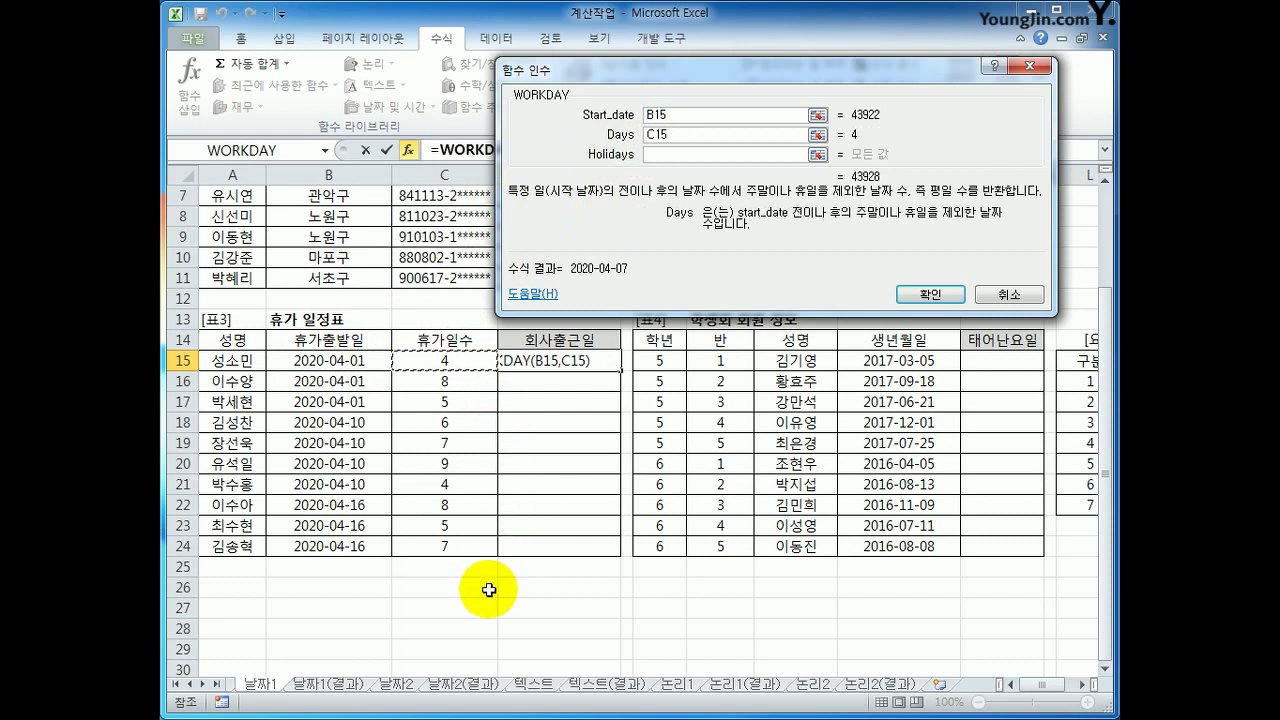
{"action": "left_click", "coordinate": [704, 154]}
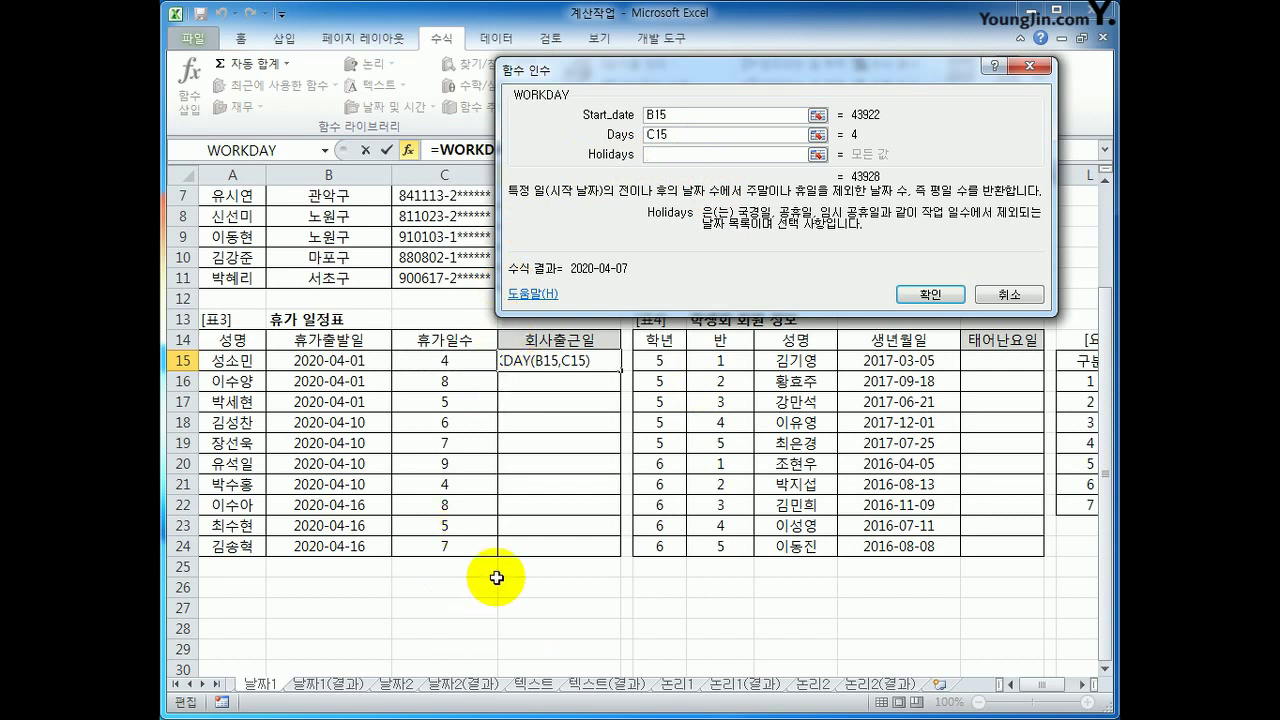
{"action": "left_click", "coordinate": [670, 113]}
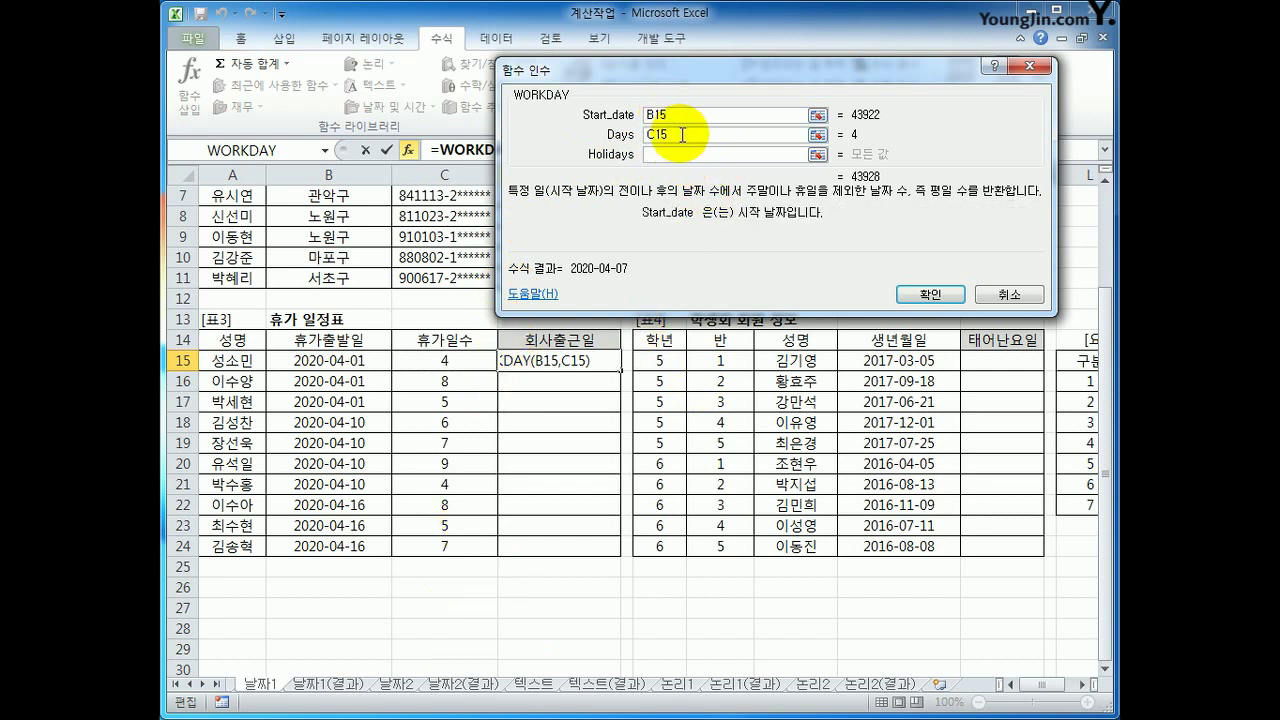
{"action": "left_click", "coordinate": [682, 134]}
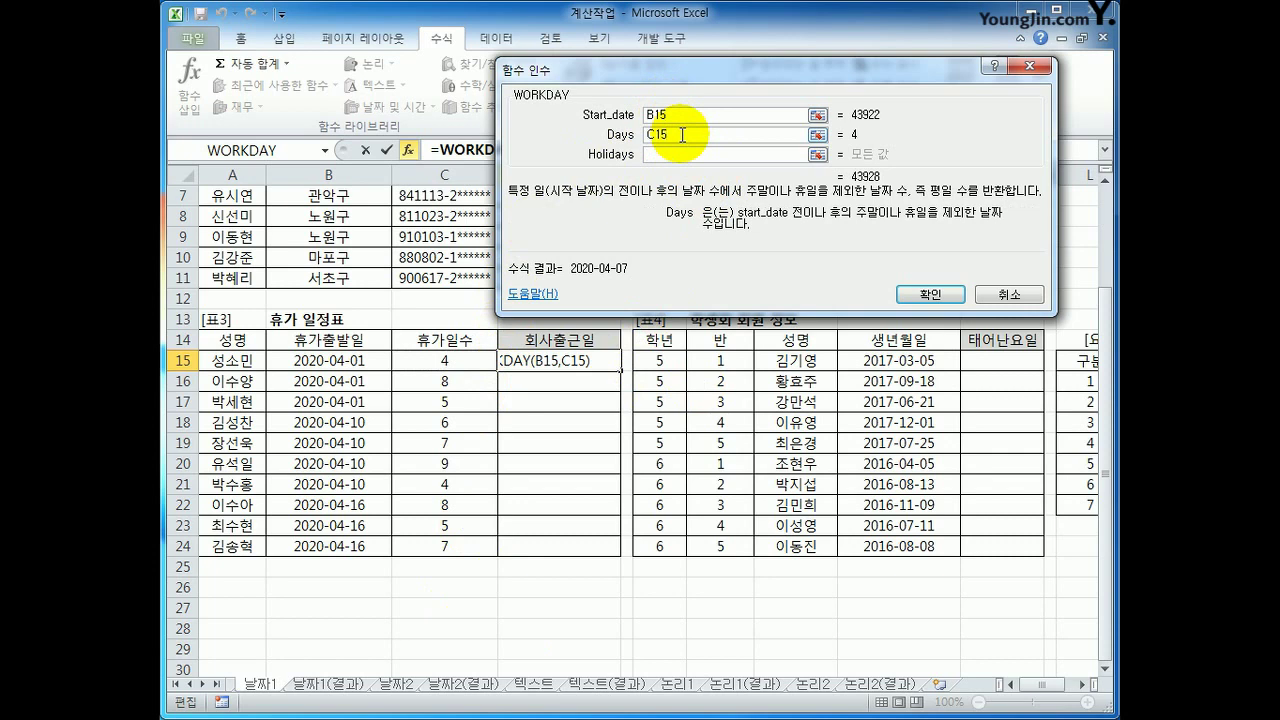
{"action": "left_click", "coordinate": [920, 294]}
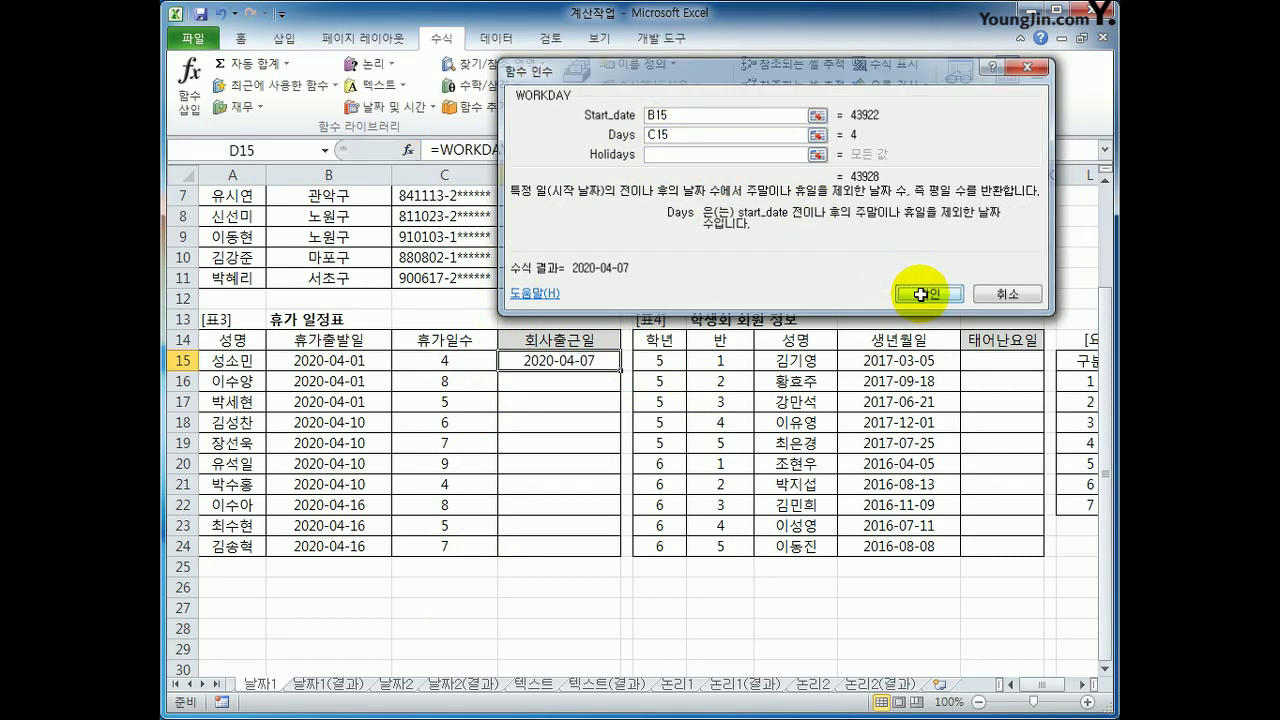
Check the D15 result against its source cells and fill the WORKDAY formula down to D24
{"action": "left_click", "coordinate": [372, 362]}
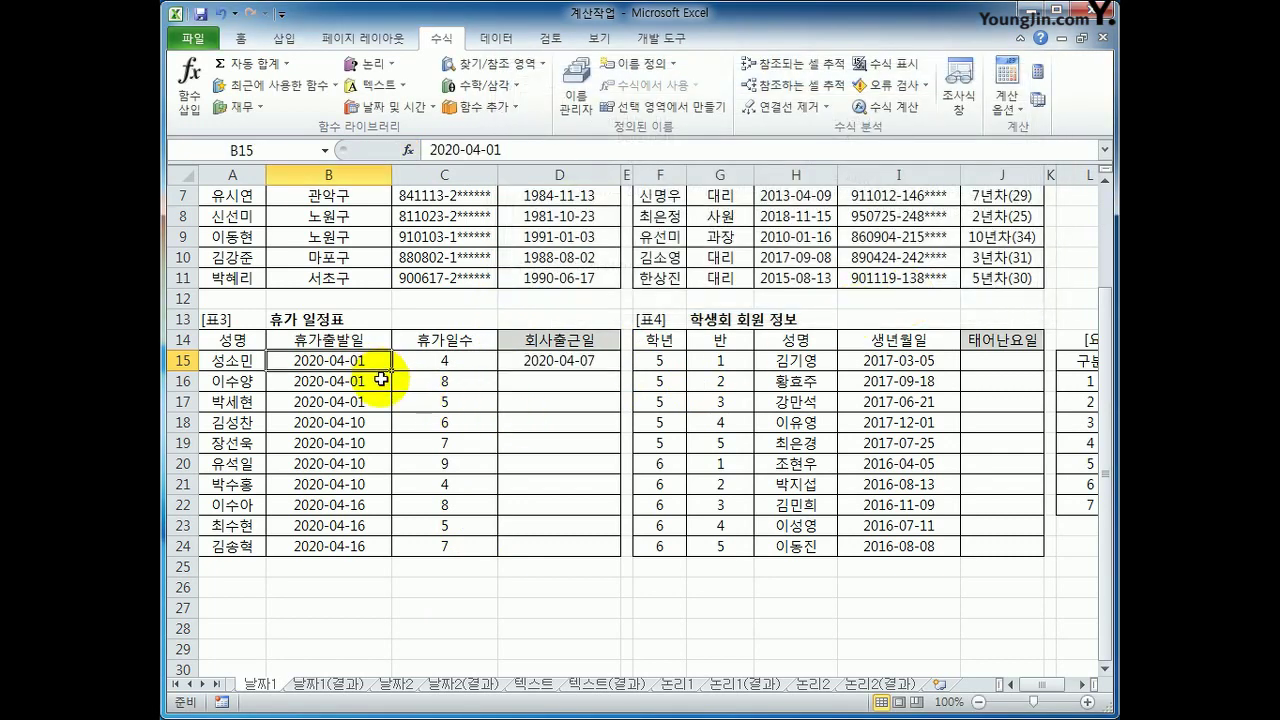
{"action": "left_click", "coordinate": [447, 364]}
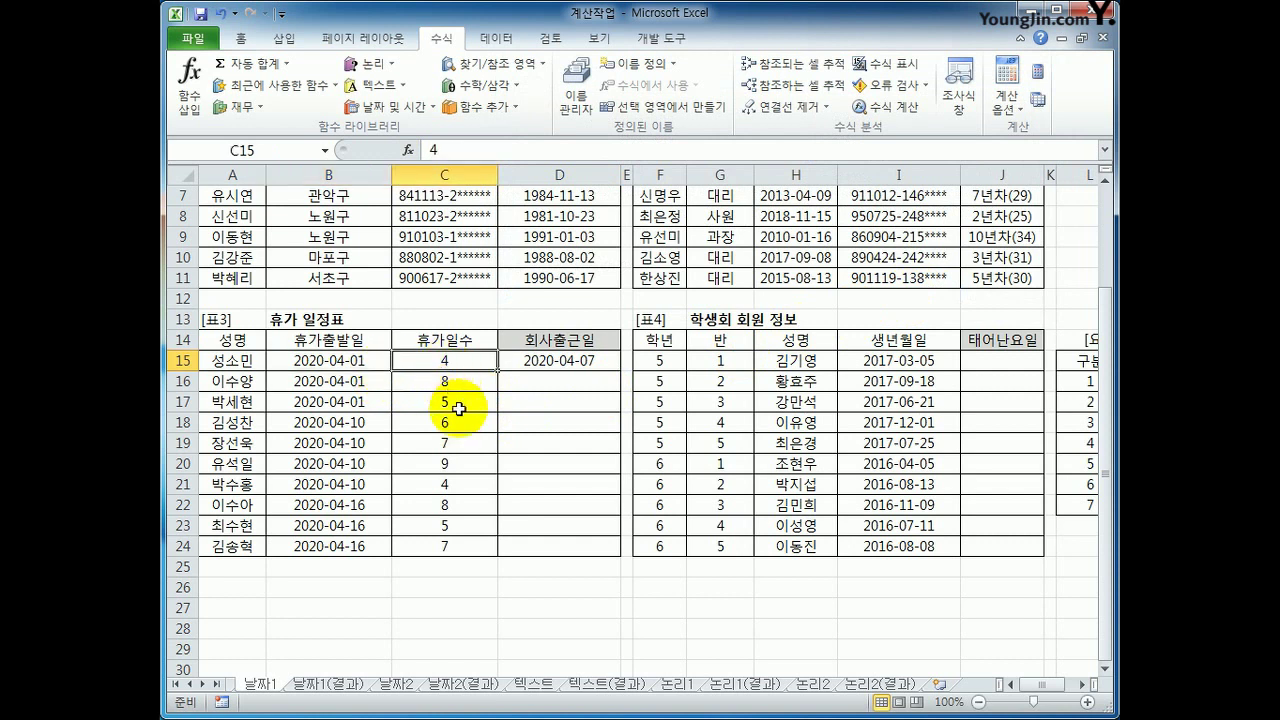
{"action": "left_click", "coordinate": [595, 360]}
{"action": "left_click_drag", "start_coordinate": [621, 373], "coordinate": [612, 562]}
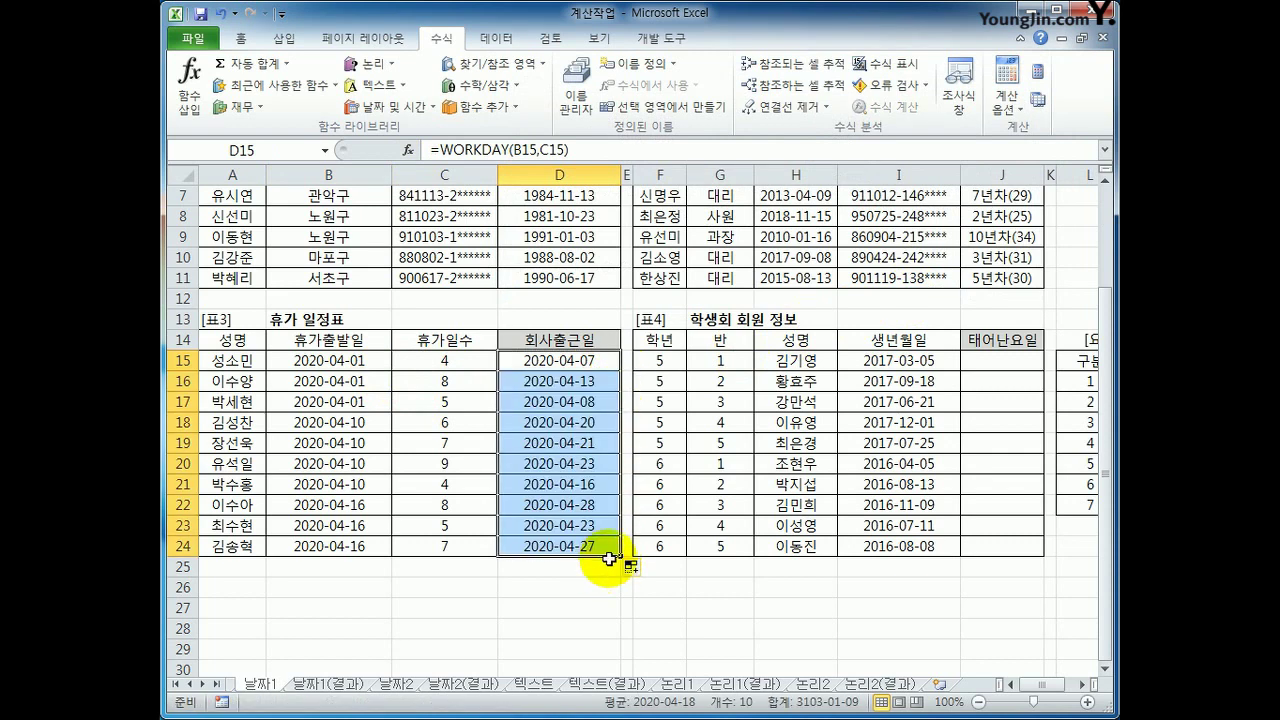
{"action": "left_click", "coordinate": [606, 549]}
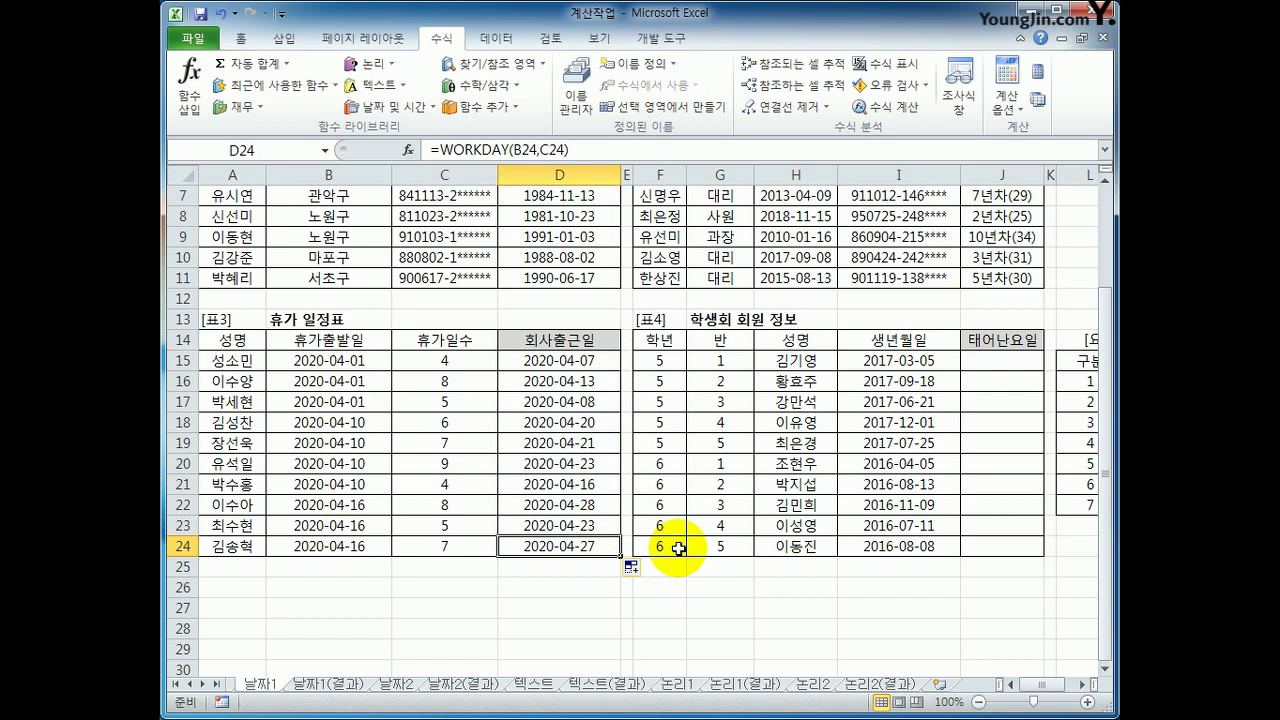
Examine the codes and weekday names in 요일구분표 and the birth dates in 표4
{"action": "left_click", "coordinate": [993, 364]}
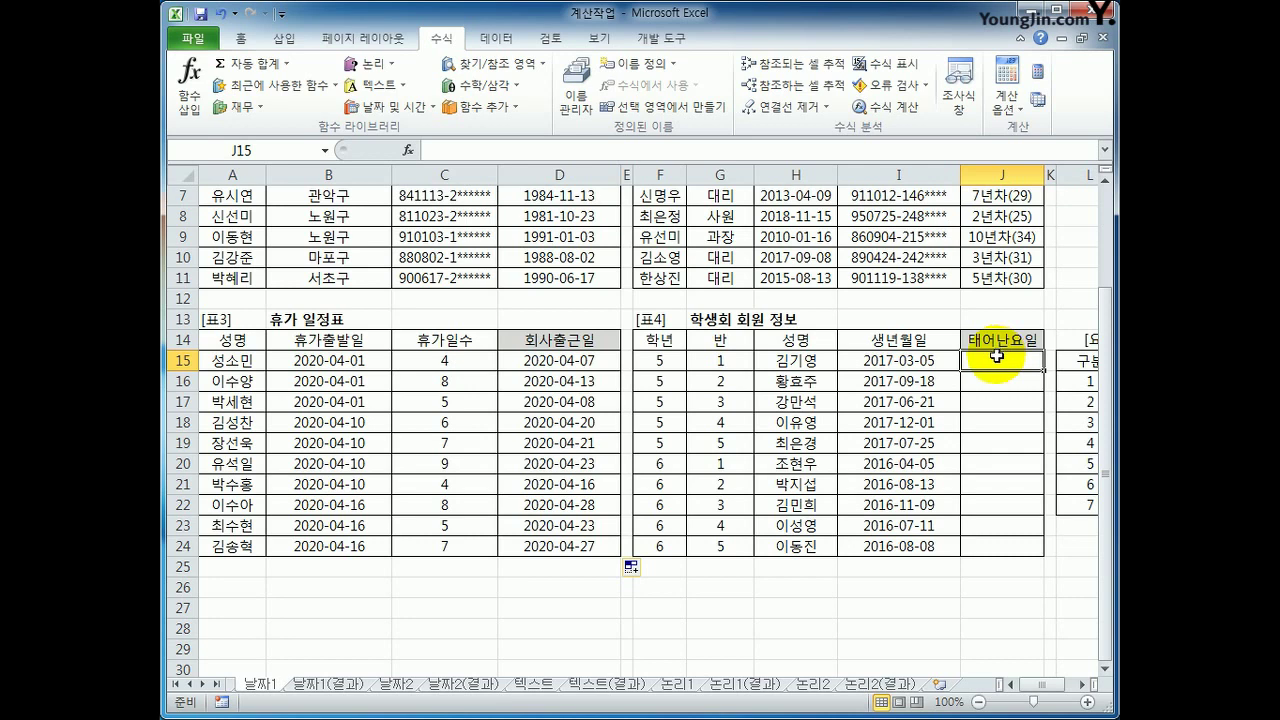
{"action": "left_click", "coordinate": [1082, 685]}
{"action": "left_click", "coordinate": [1082, 685]}
{"action": "left_click", "coordinate": [1082, 685]}
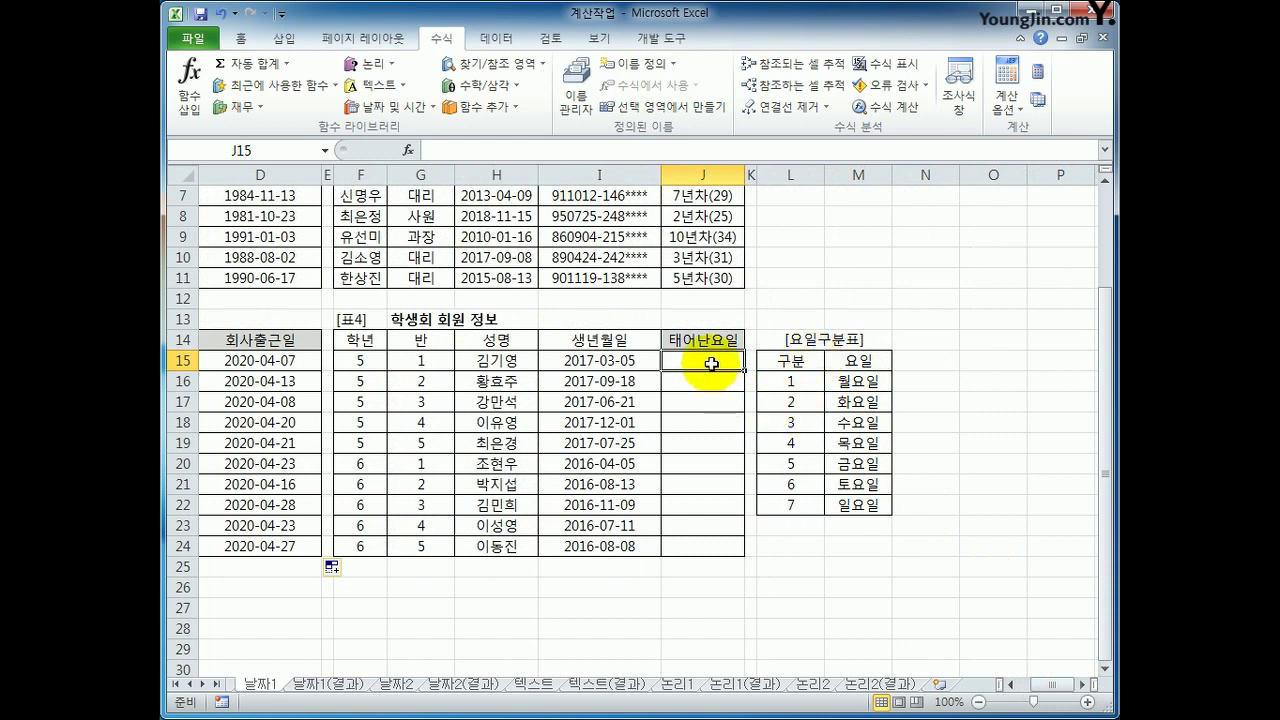
{"action": "left_click_drag", "start_coordinate": [790, 381], "coordinate": [795, 508]}
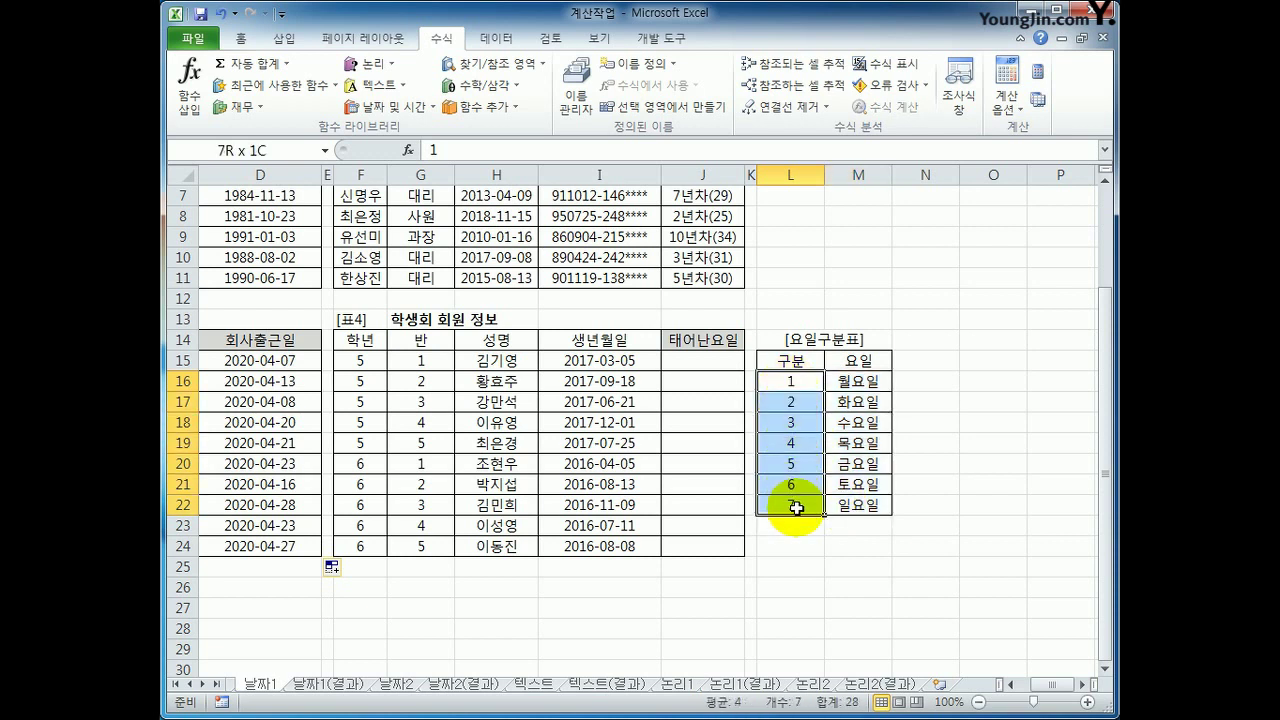
{"action": "left_click_drag", "start_coordinate": [858, 381], "coordinate": [862, 506]}
{"action": "left_click_drag", "start_coordinate": [634, 357], "coordinate": [634, 549]}
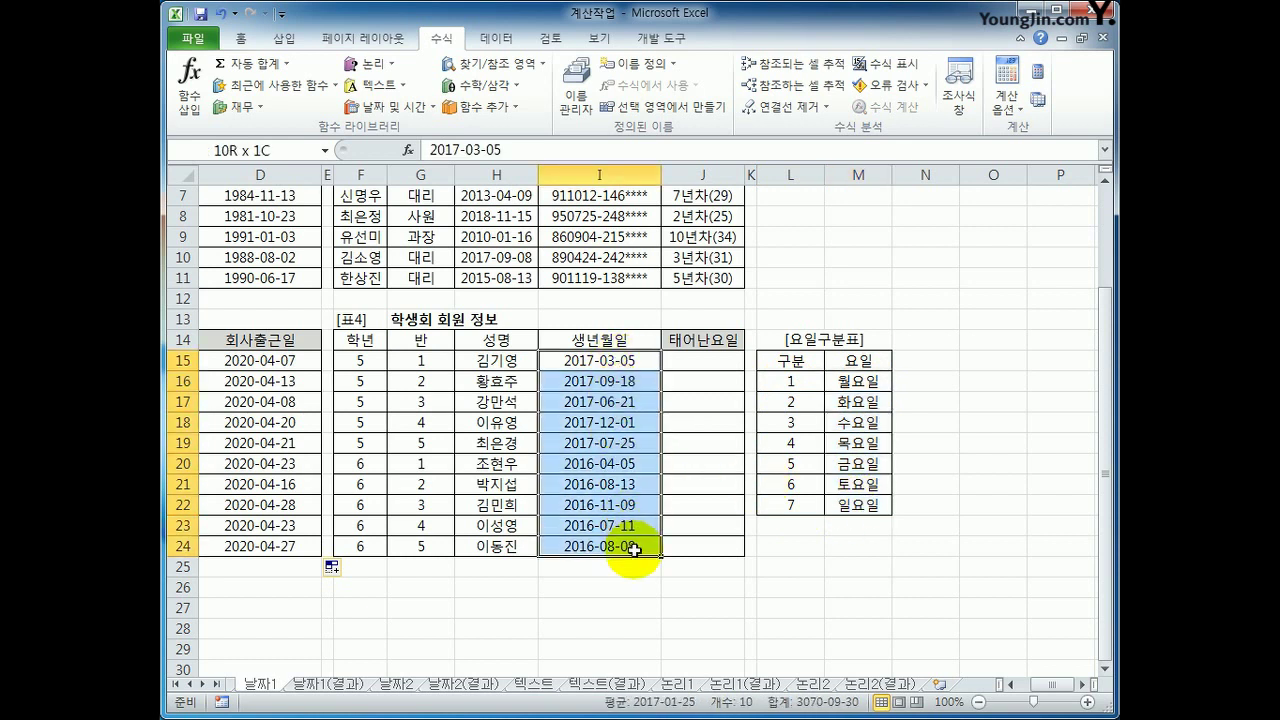
{"action": "left_click_drag", "start_coordinate": [634, 549], "coordinate": [634, 549]}
Enter =WEEKDAY(I15,2) in J15, choosing the return type that numbers Monday as 1 through Sunday as 7
{"action": "left_click", "coordinate": [714, 370]}
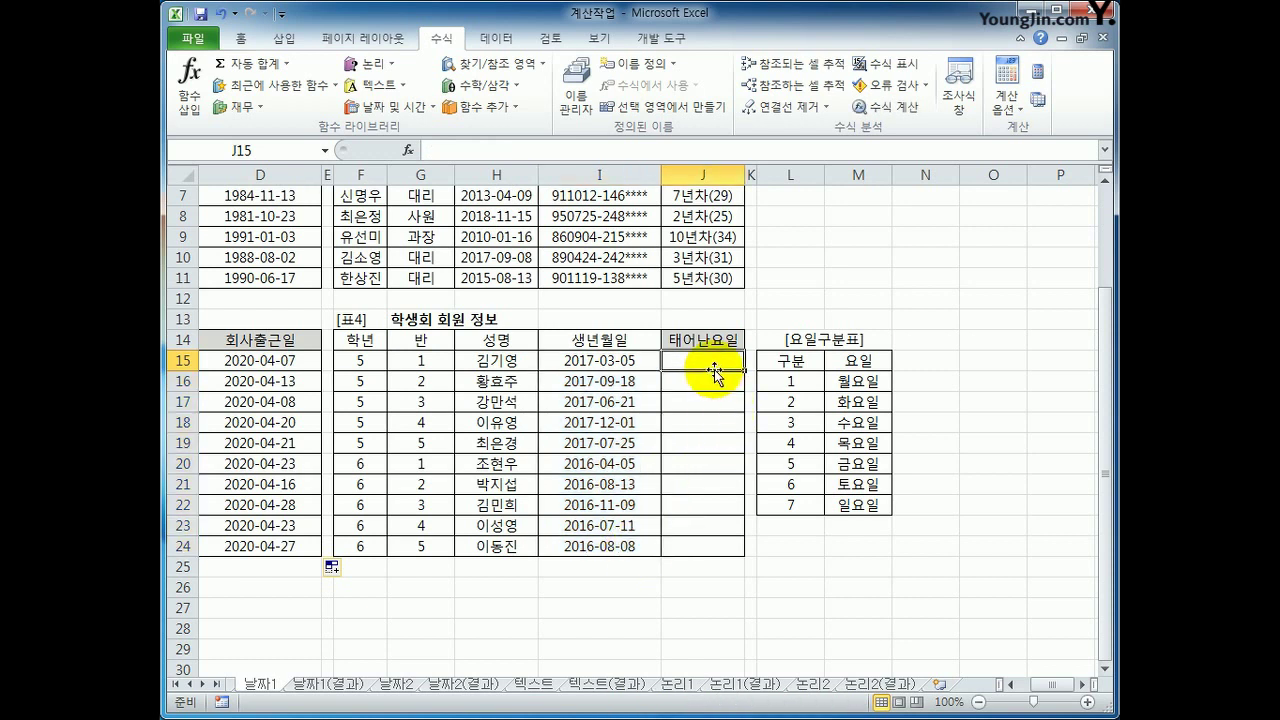
{"action": "type", "text": "=WE"}
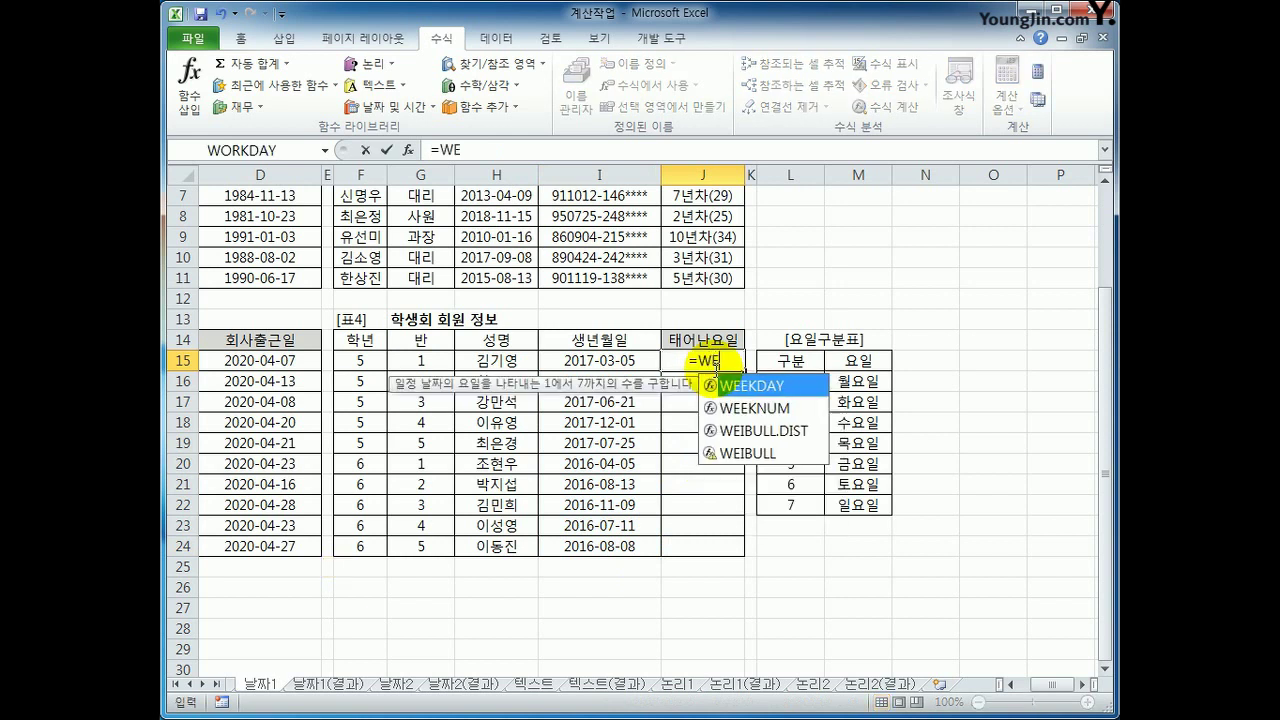
{"action": "key", "text": "Tab"}
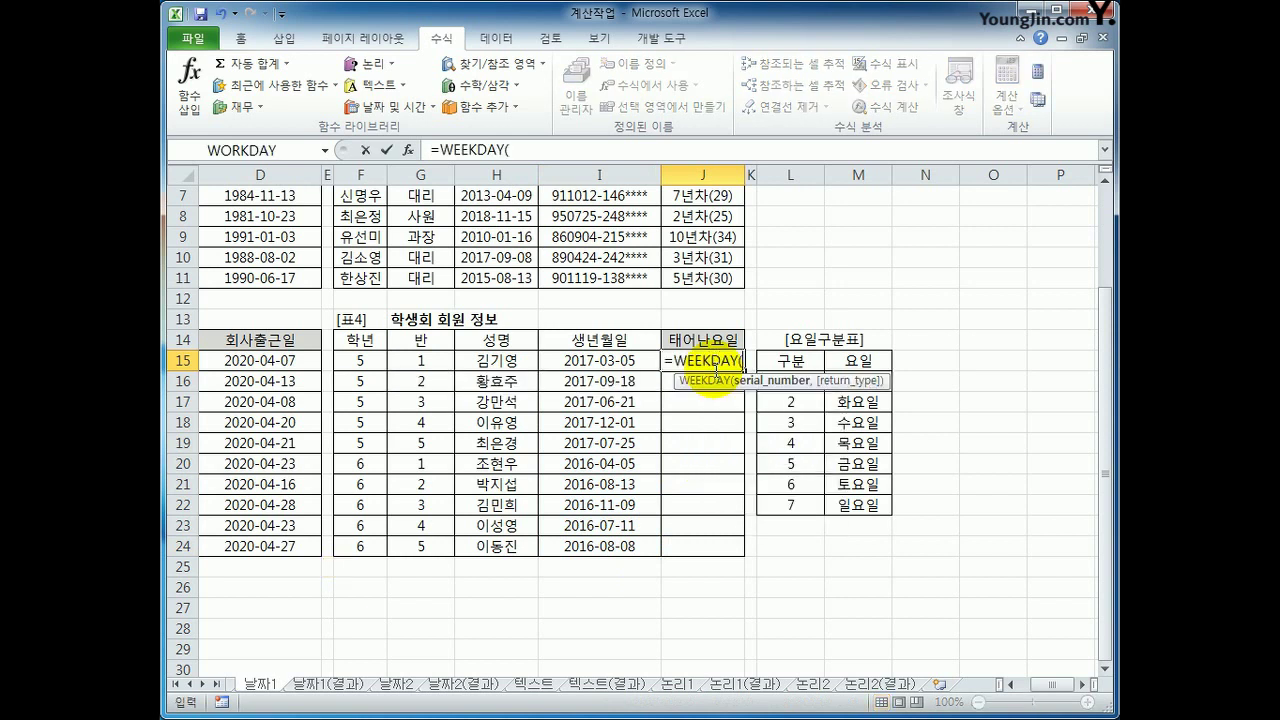
{"action": "left_click", "coordinate": [582, 368]}
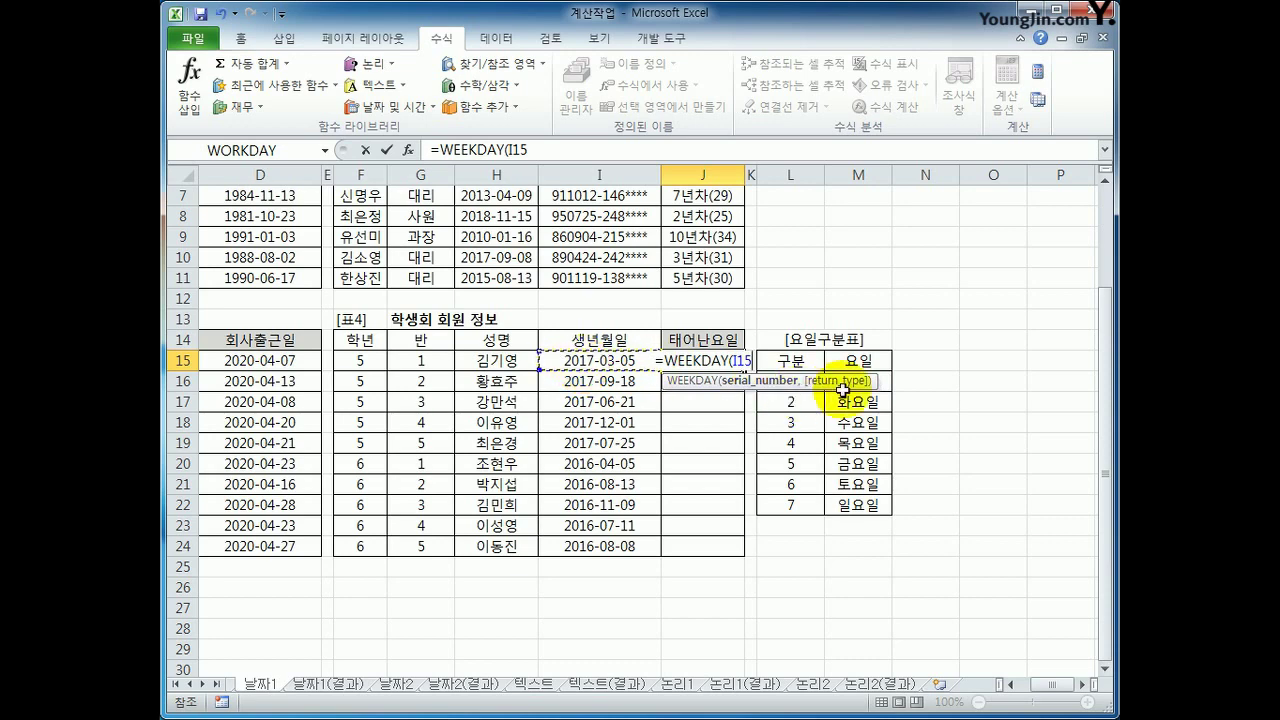
{"action": "type", "text": ","}
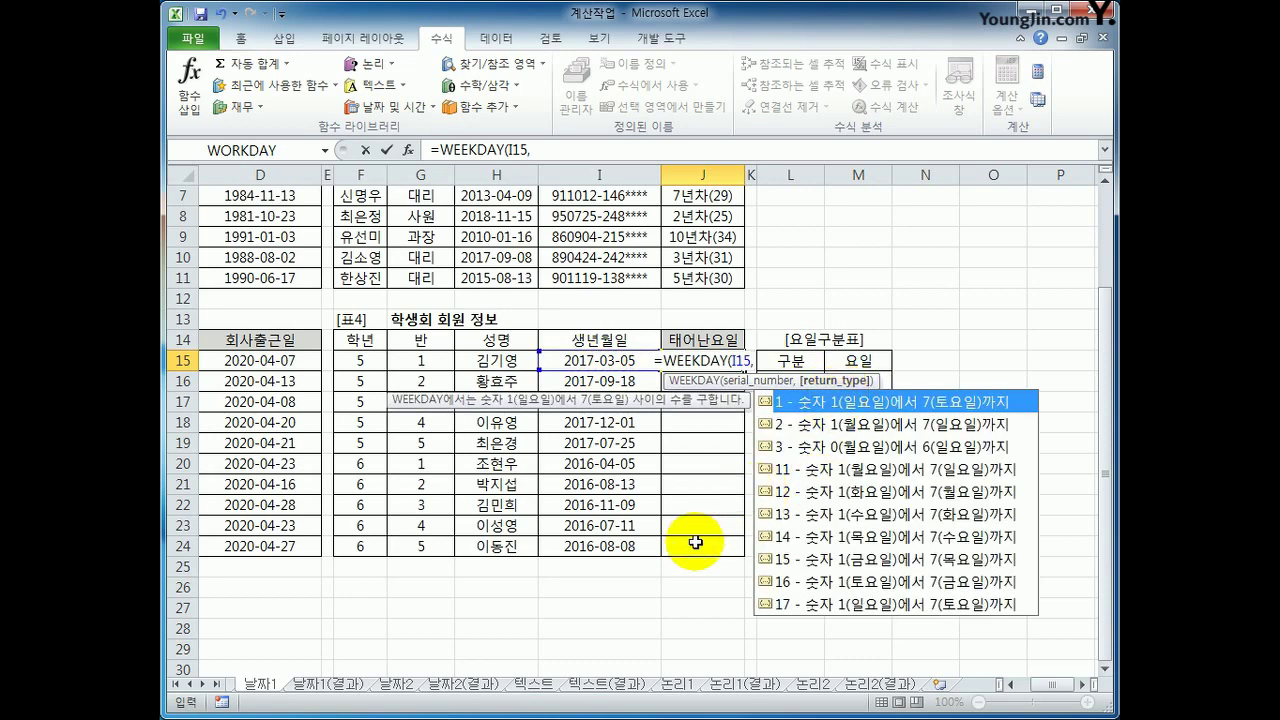
{"action": "left_click", "coordinate": [830, 425]}
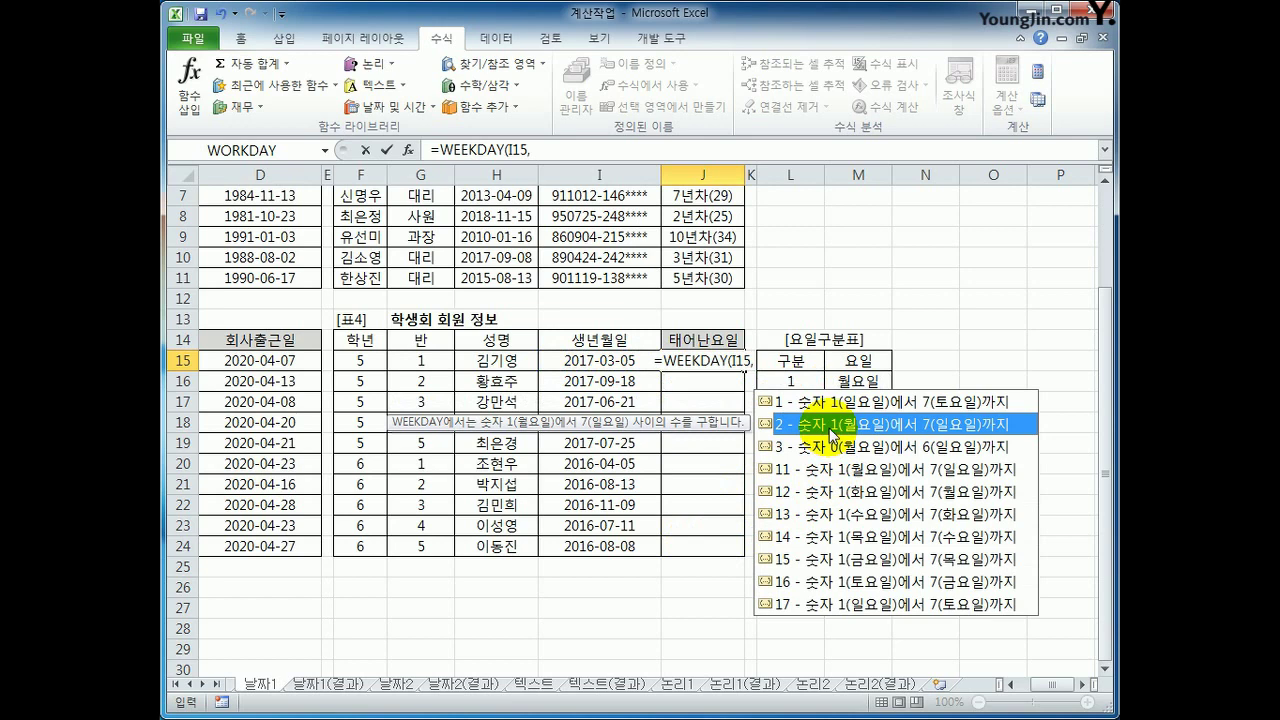
{"action": "double_click", "coordinate": [830, 428]}
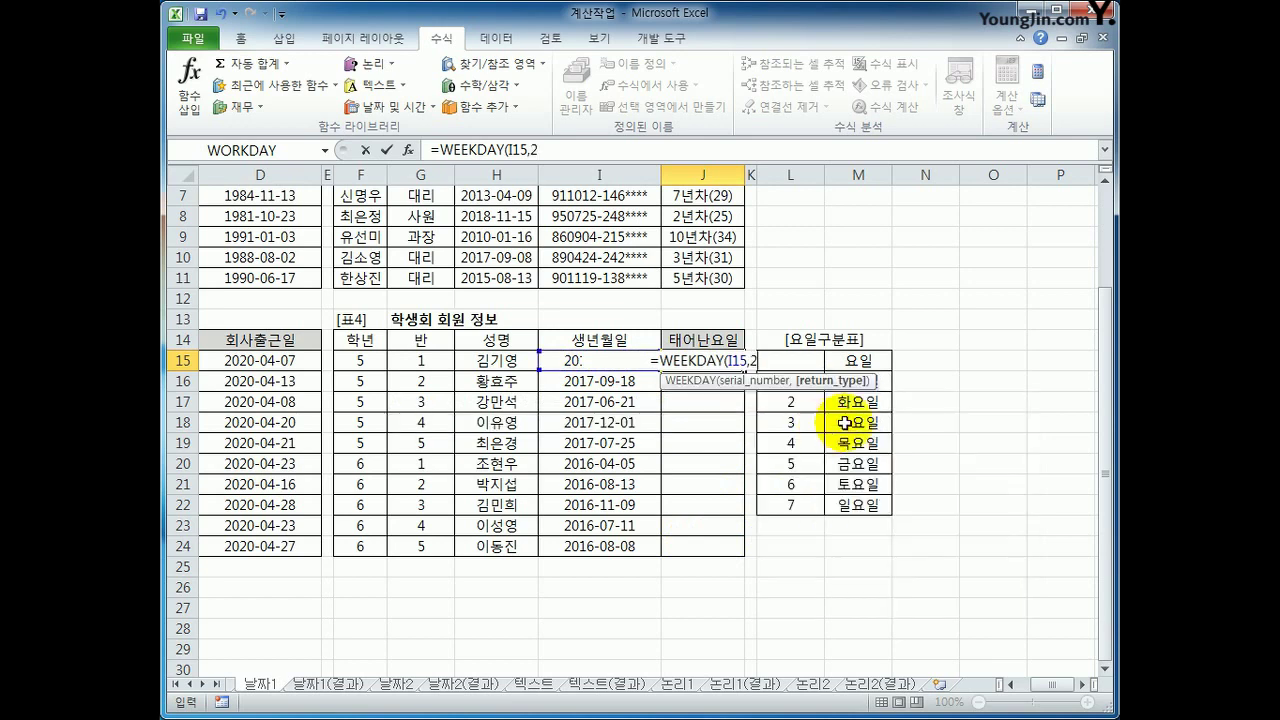
{"action": "type", "text": ")"}
{"action": "key", "text": "Return"}
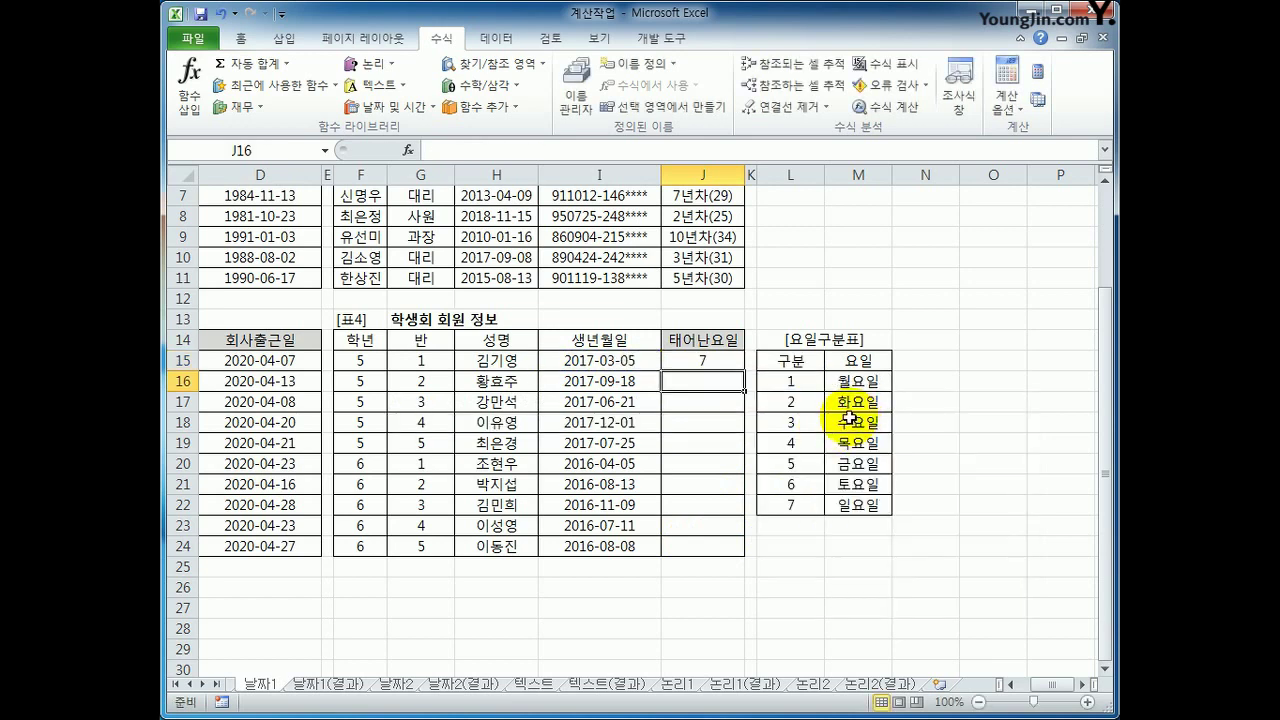
Fill the WEEKDAY formula from J15 down to J24 and check the first filled cells
{"action": "left_click", "coordinate": [728, 363]}
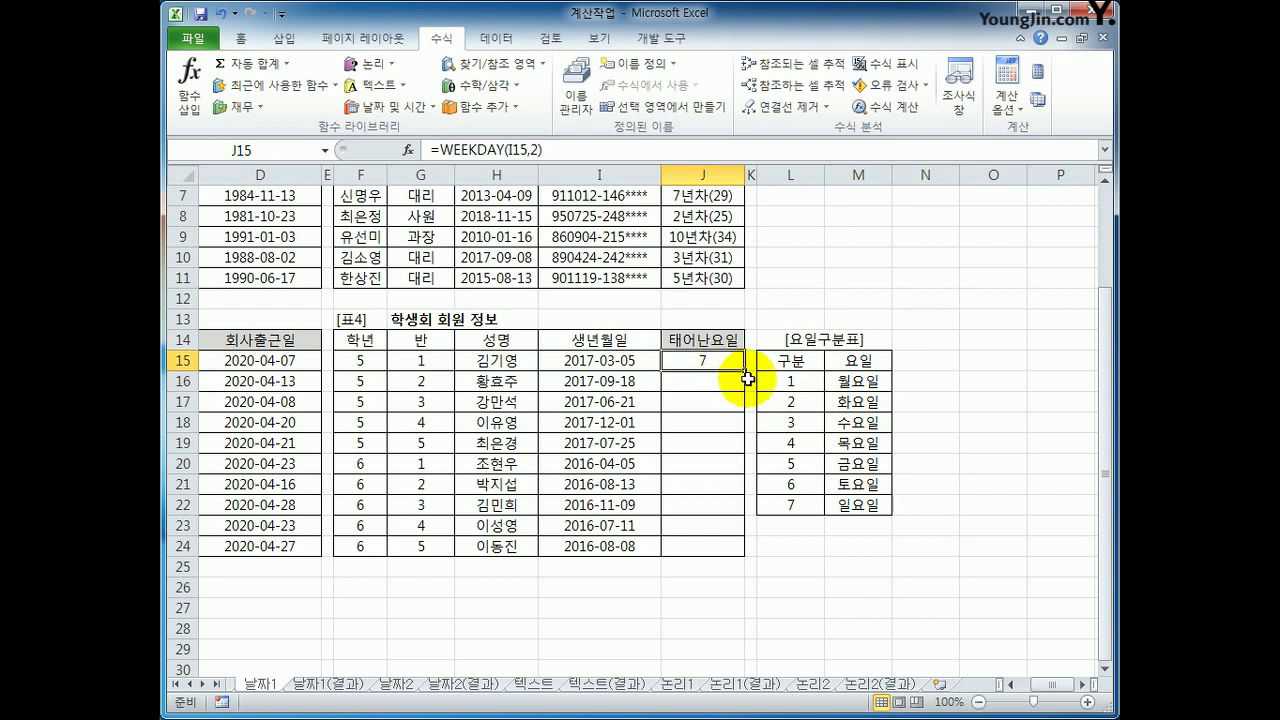
{"action": "left_click_drag", "start_coordinate": [740, 378], "coordinate": [745, 551]}
{"action": "left_click", "coordinate": [704, 382]}
{"action": "left_click", "coordinate": [721, 360]}
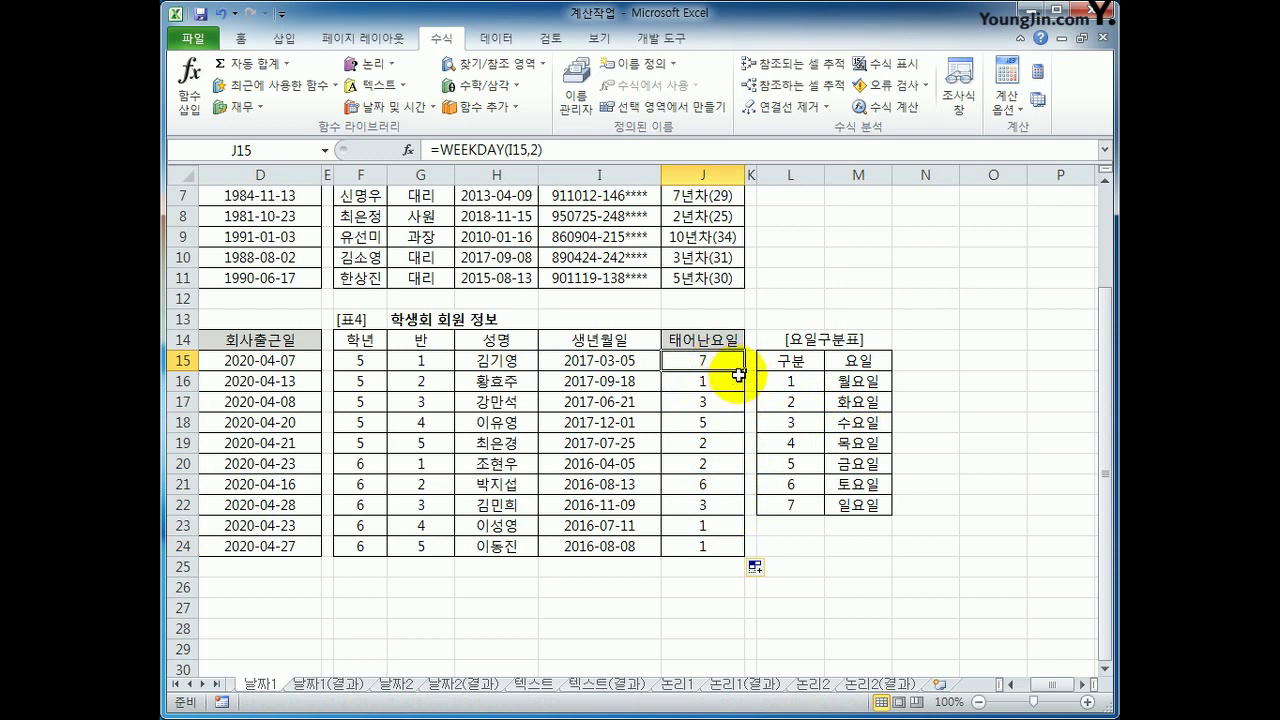
Wrap the WEEKDAY formula in J15 in a VLOOKUP that uses the absolute range $L$16:$M$22 of 요일구분표 as its table
{"action": "left_click_drag", "start_coordinate": [790, 381], "coordinate": [845, 503]}
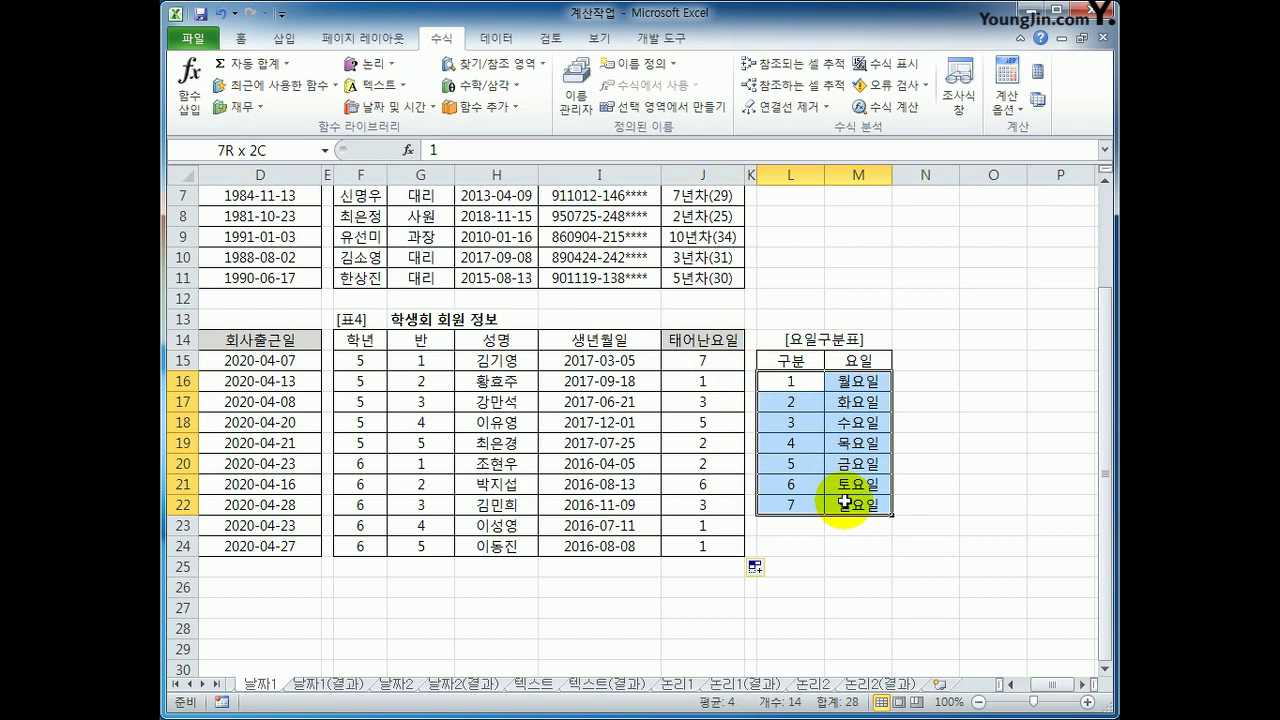
{"action": "left_click", "coordinate": [704, 364]}
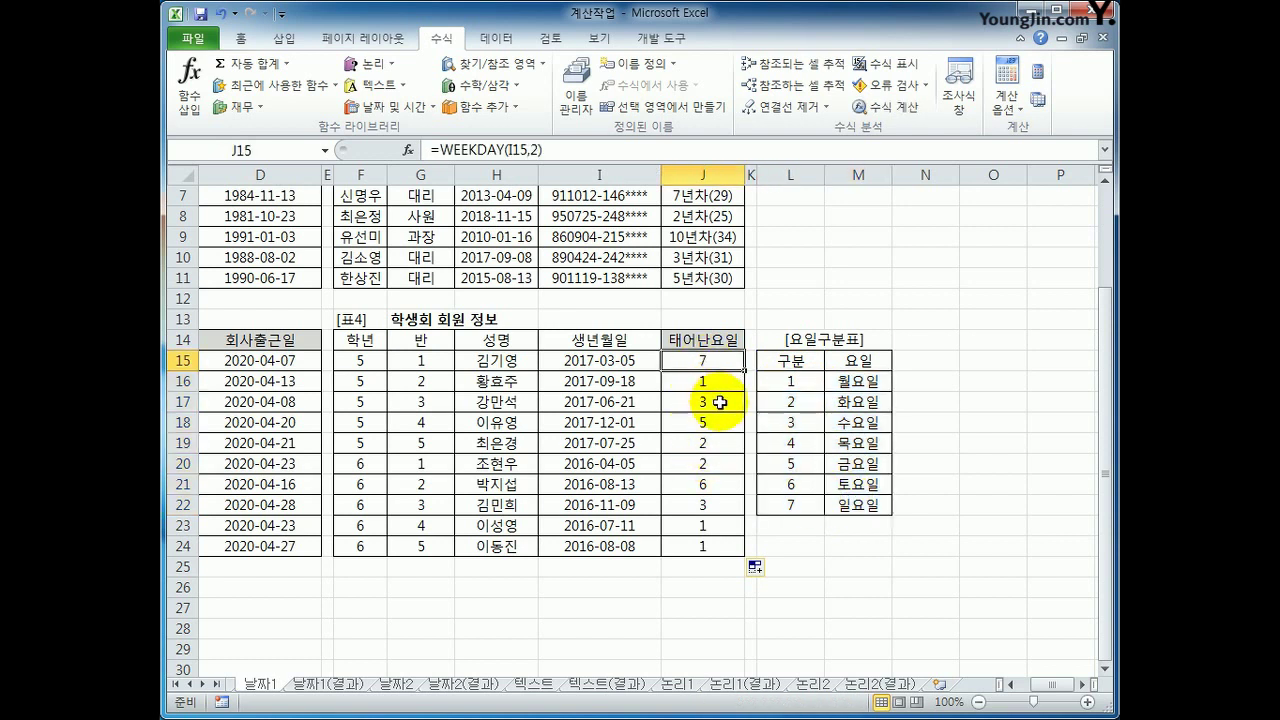
{"action": "left_click", "coordinate": [441, 150]}
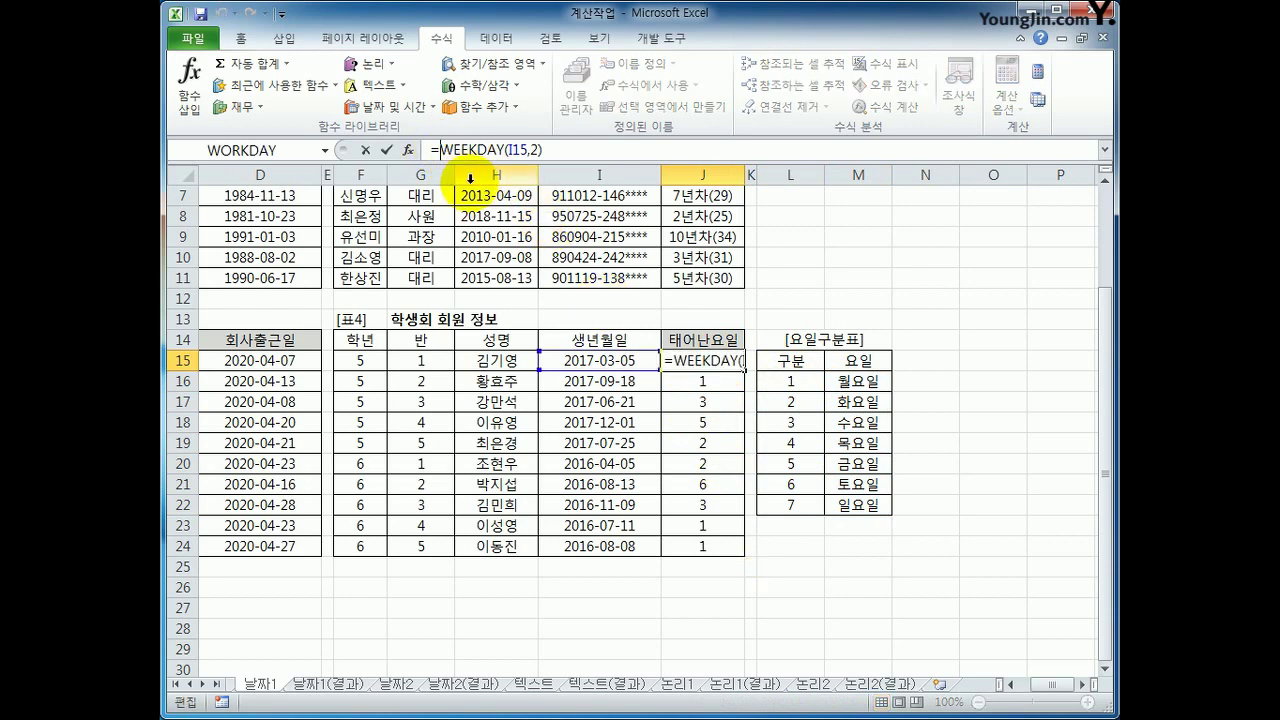
{"action": "type", "text": "VL"}
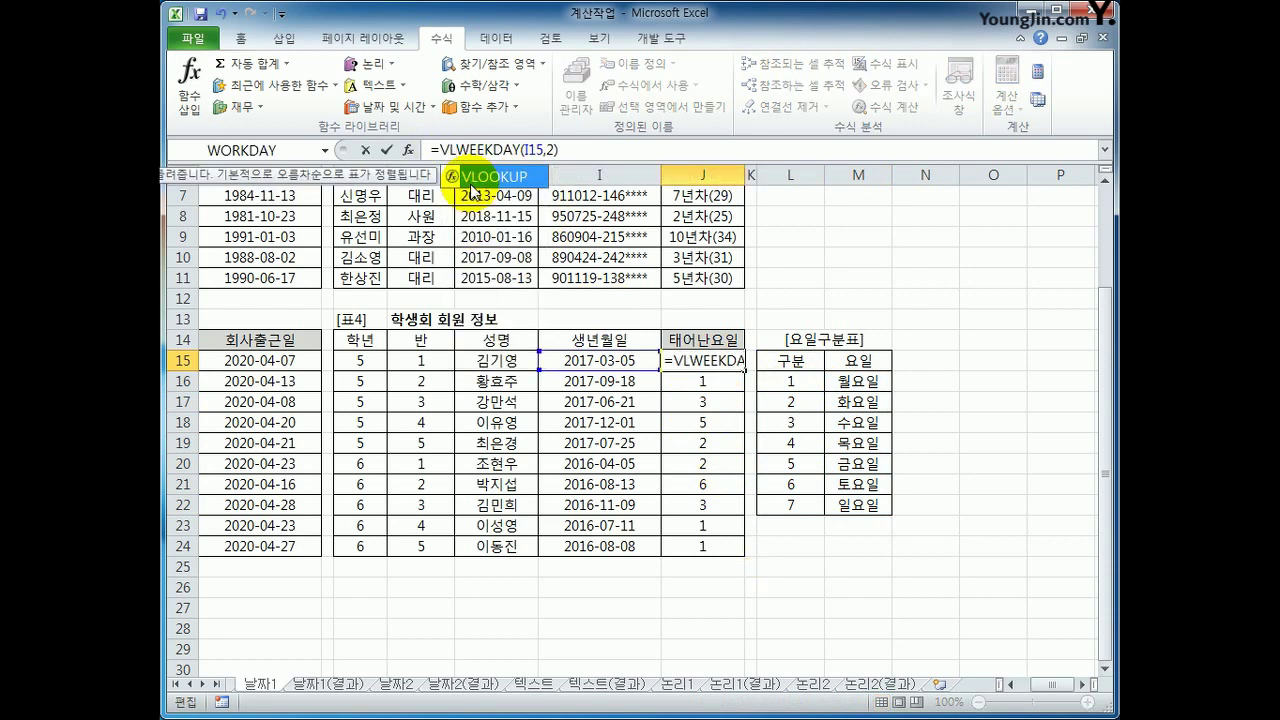
{"action": "double_click", "coordinate": [470, 177]}
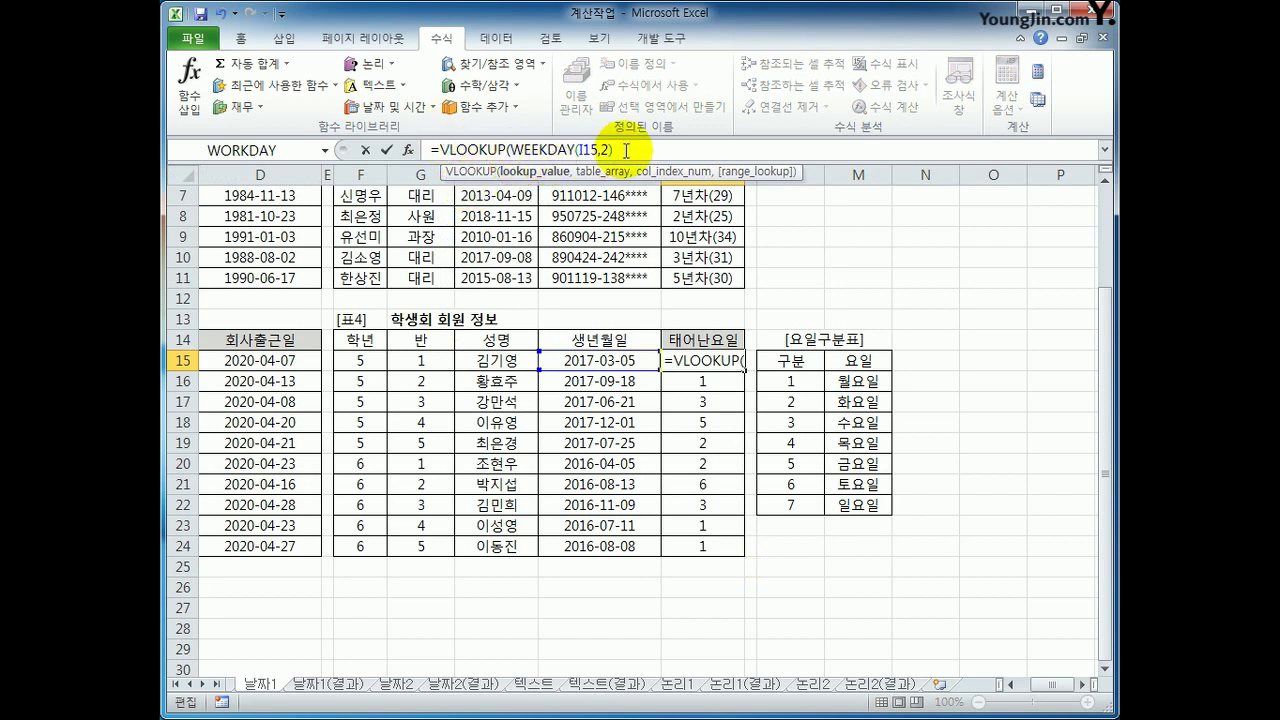
{"action": "type", "text": ","}
{"action": "left_click_drag", "start_coordinate": [806, 387], "coordinate": [837, 507]}
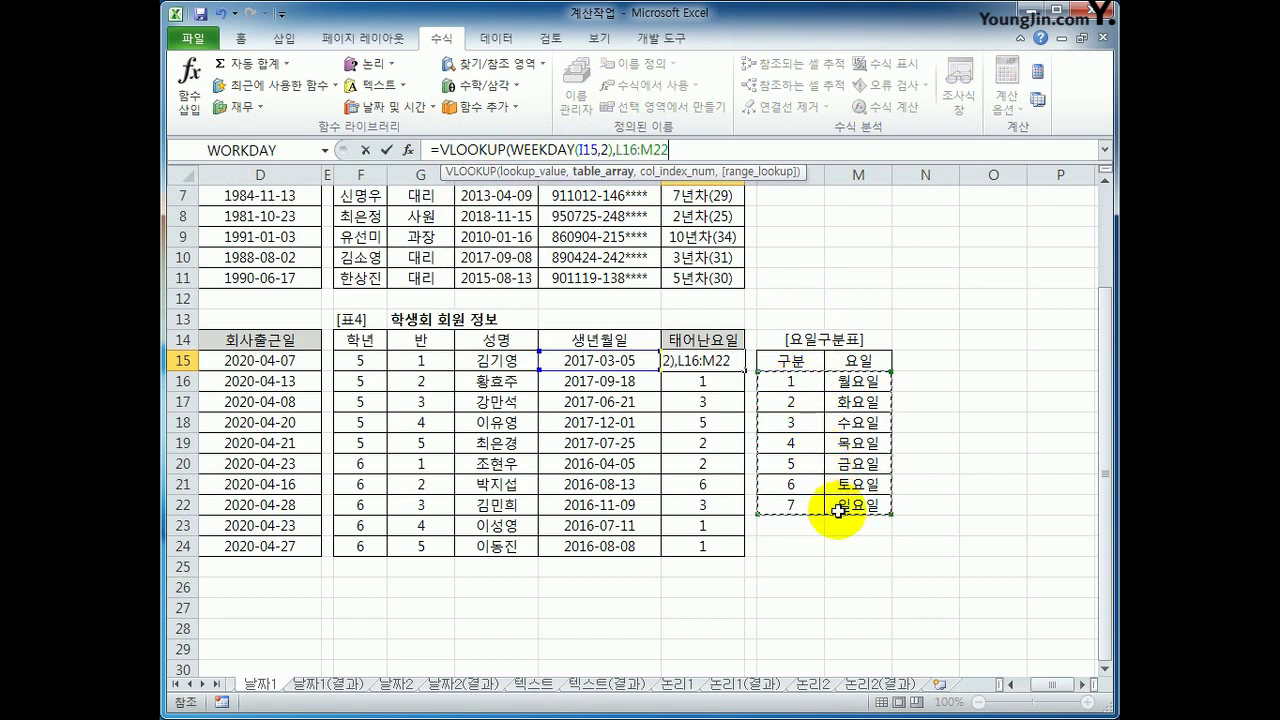
{"action": "key", "text": "F4"}
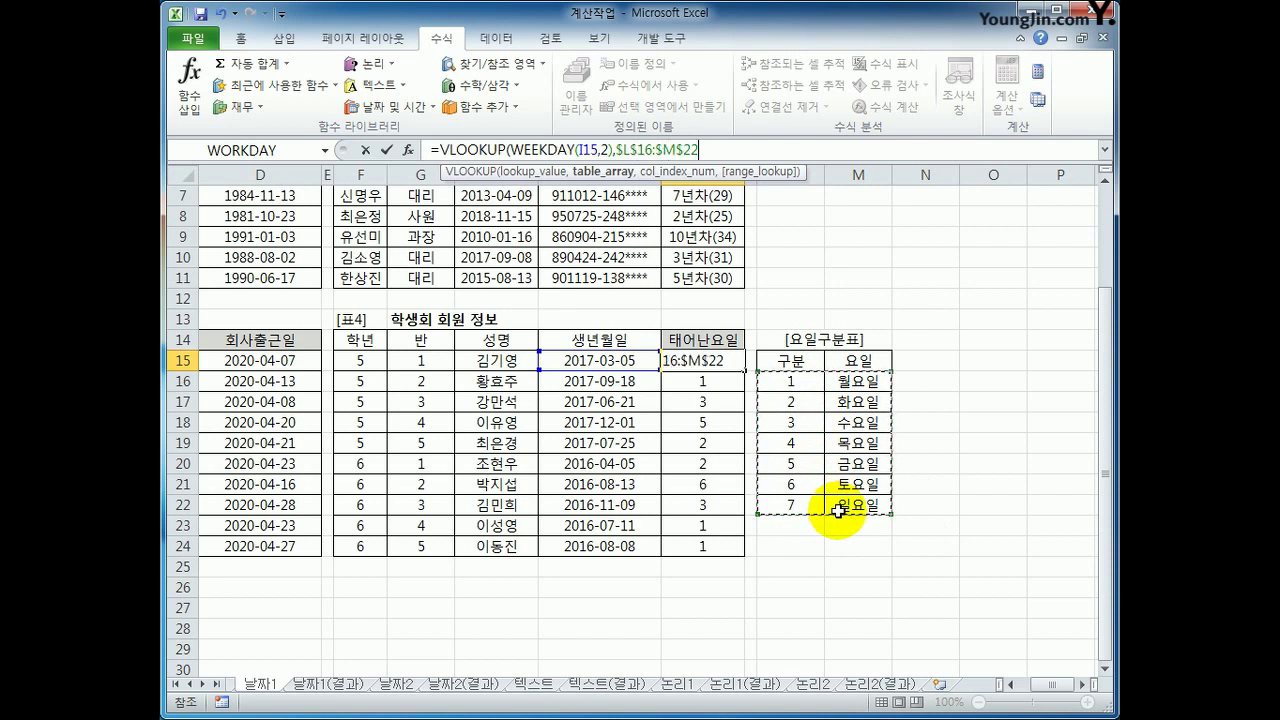
Complete the J15 VLOOKUP with column index 2 and the exact-match option FALSE
{"action": "type", "text": ","}
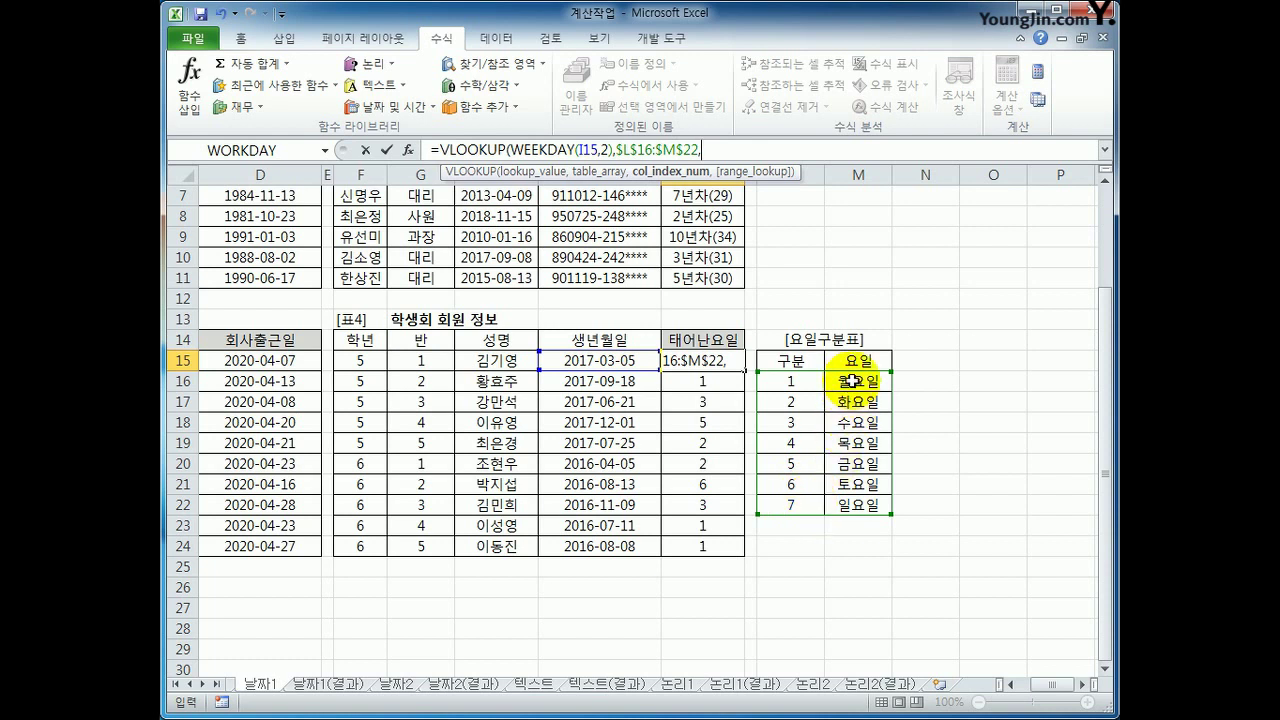
{"action": "type", "text": "2"}
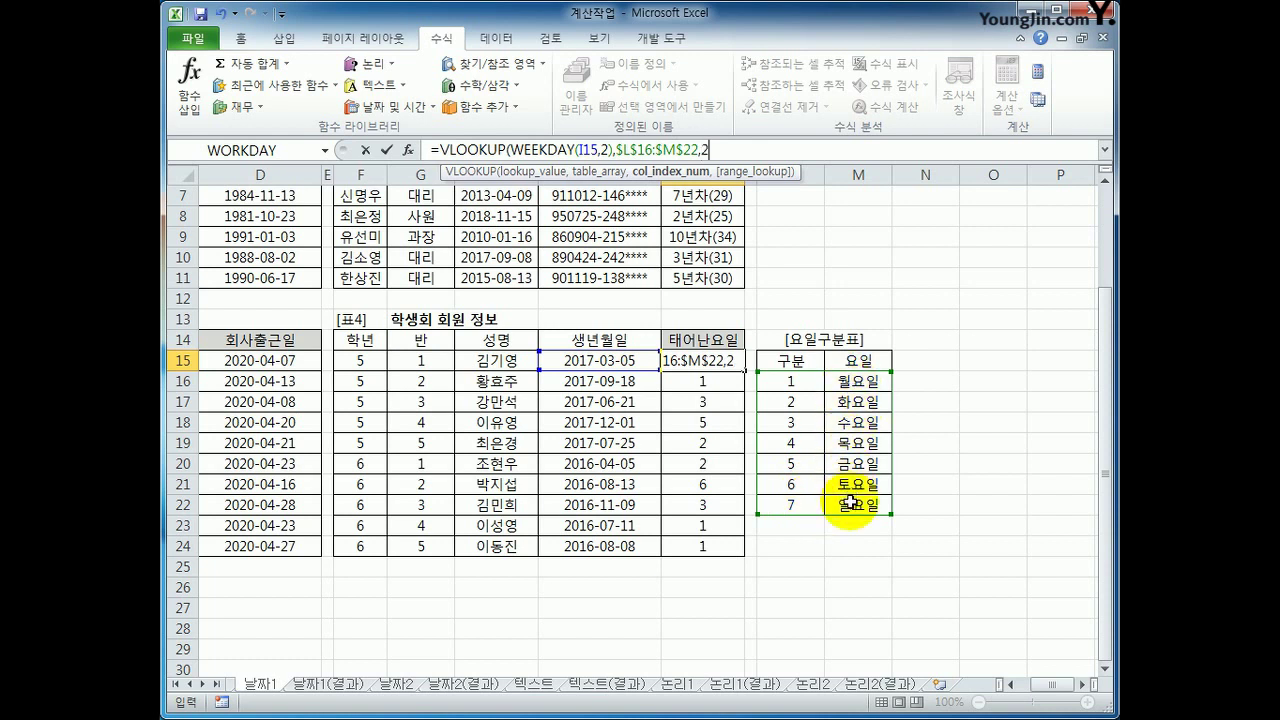
{"action": "type", "text": ","}
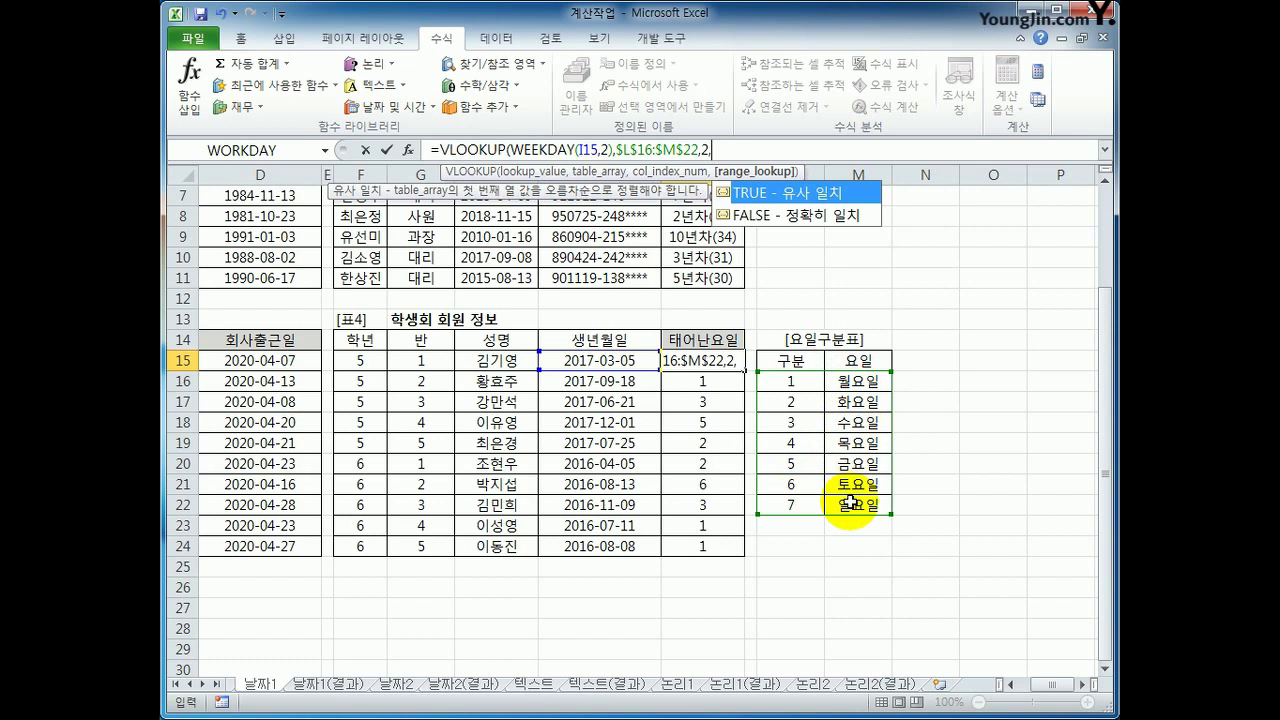
{"action": "double_click", "coordinate": [813, 216]}
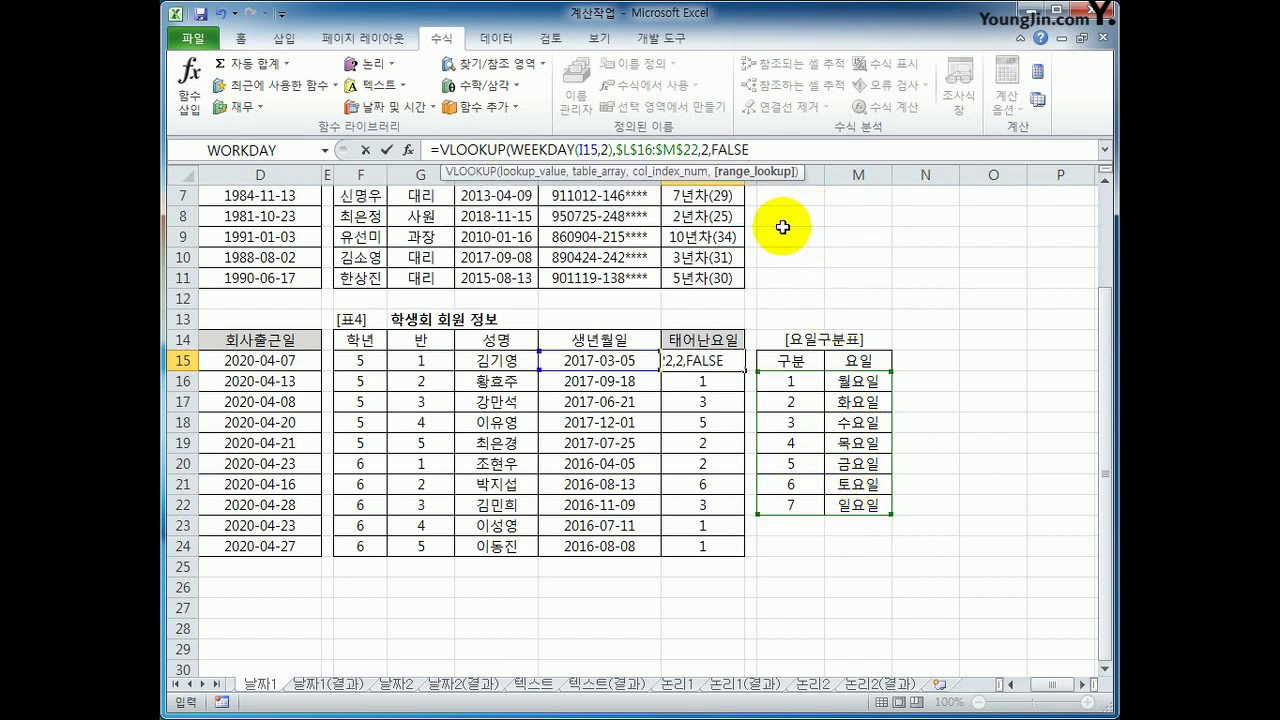
{"action": "type", "text": ")"}
{"action": "key", "text": "Return"}
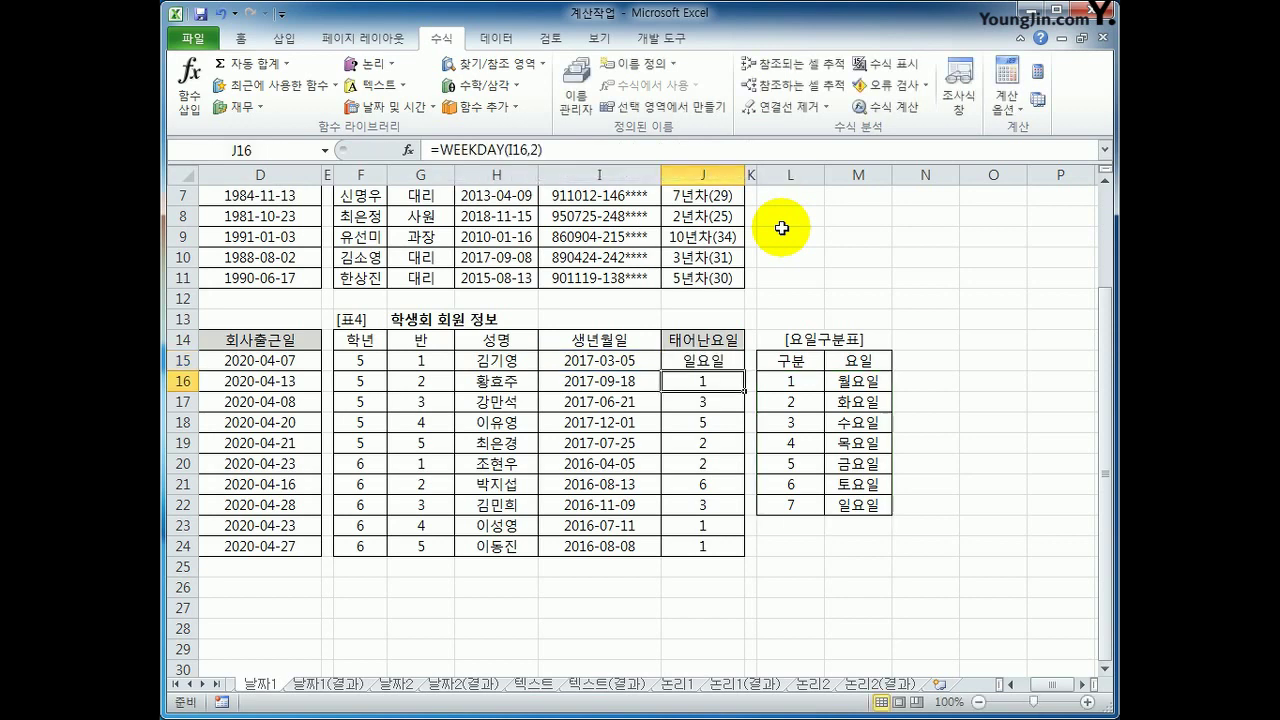
Fill the VLOOKUP formula from J15 down to J24 and check the formula in the last cell
{"action": "left_click", "coordinate": [725, 360]}
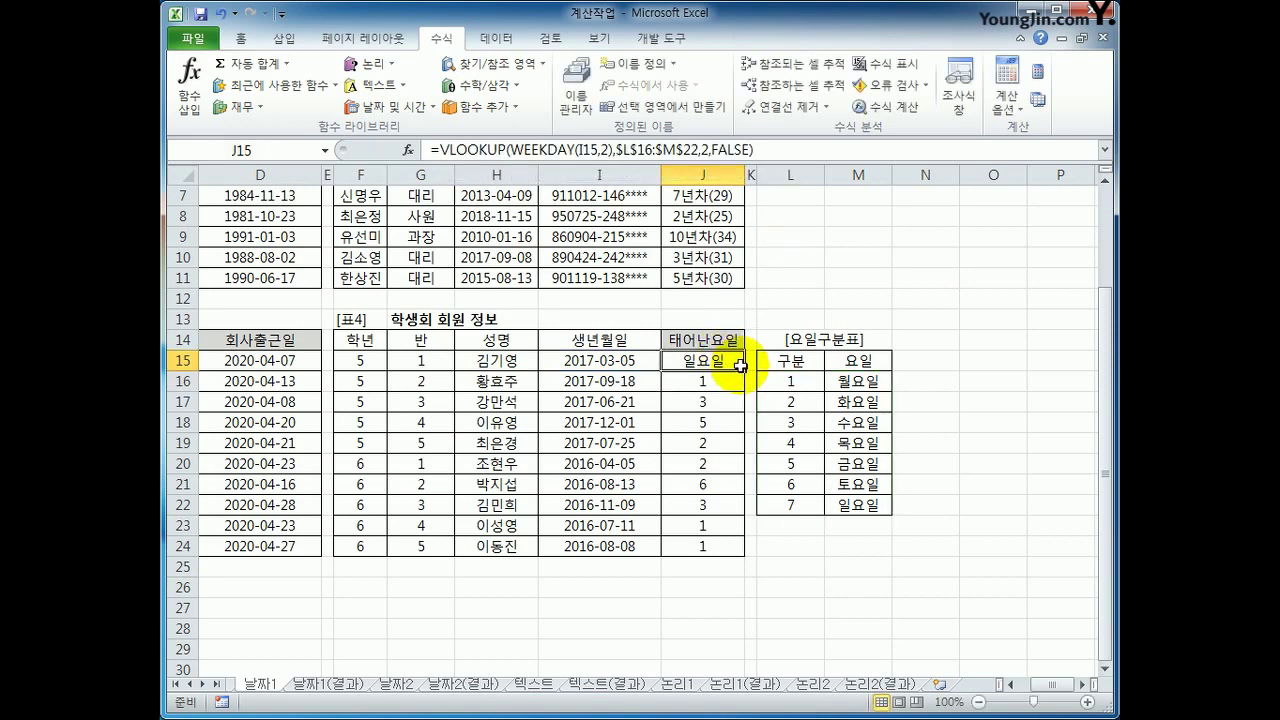
{"action": "left_click_drag", "start_coordinate": [744, 370], "coordinate": [728, 547]}
{"action": "left_click", "coordinate": [727, 546]}
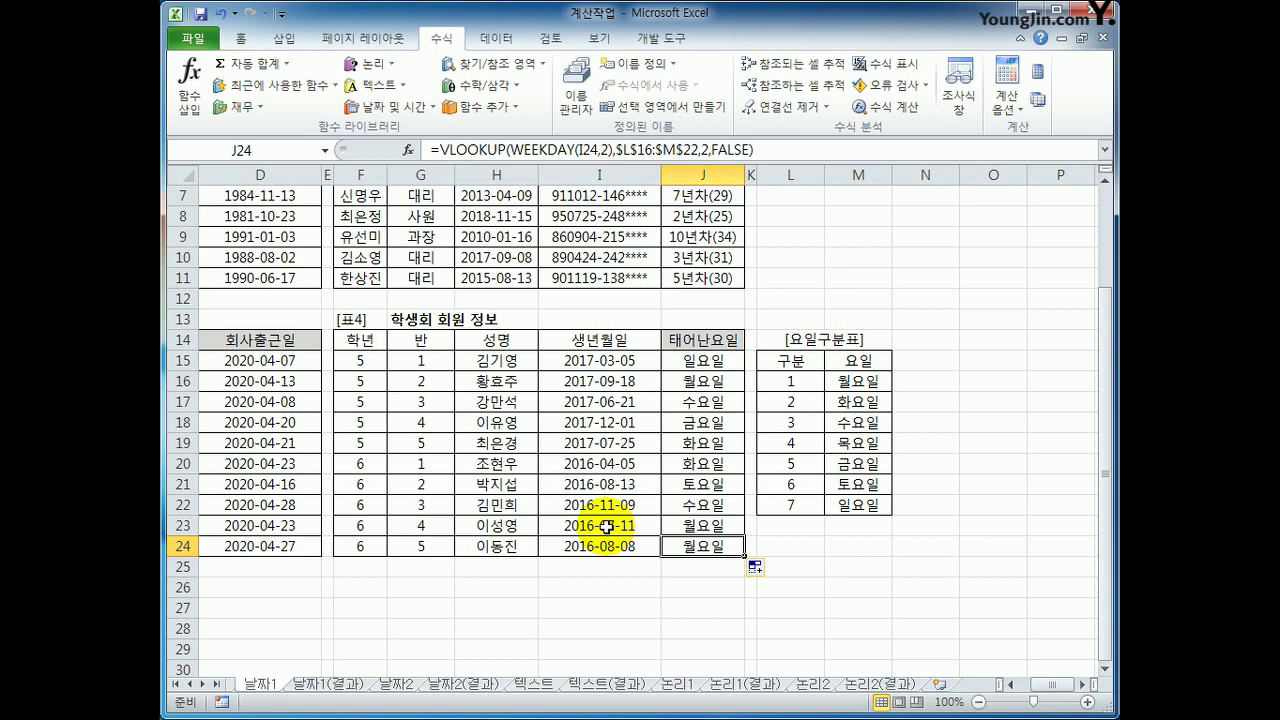
Open the 날짜2 sheet and examine the 응시일 dates and the 요일 column D3:D9 in 표1
{"action": "left_click", "coordinate": [397, 685]}
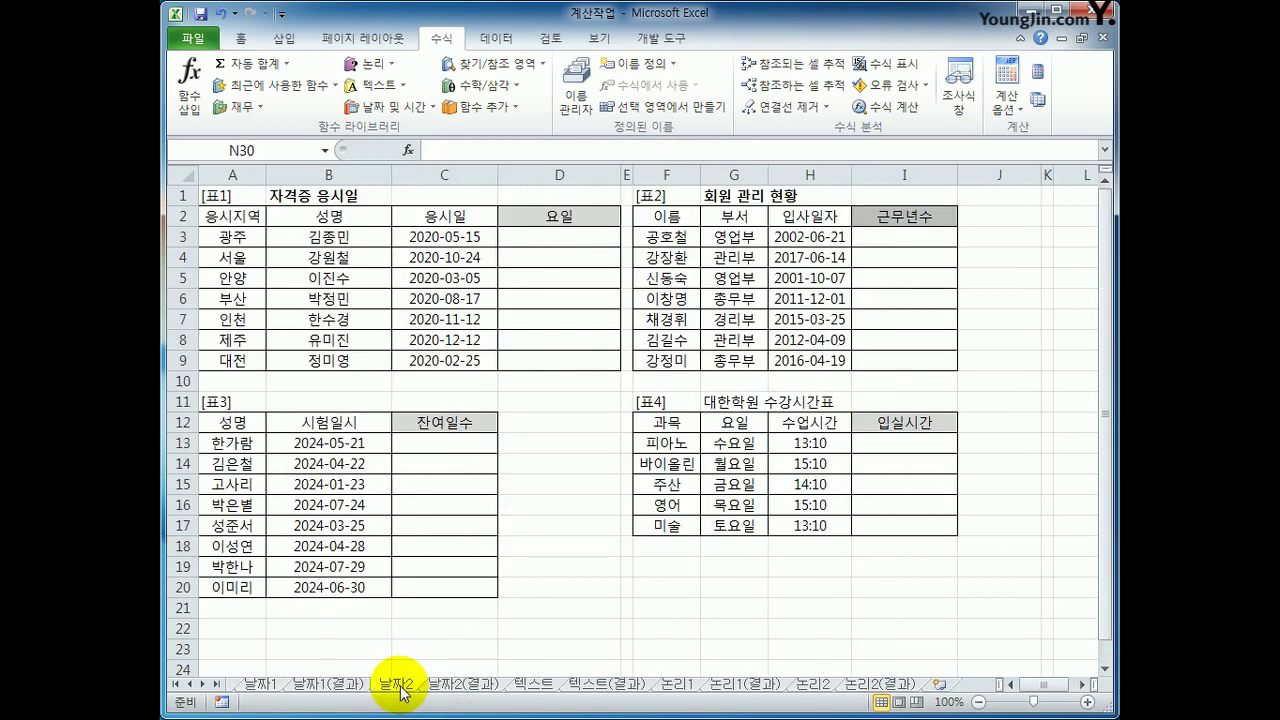
{"action": "left_click", "coordinate": [571, 236]}
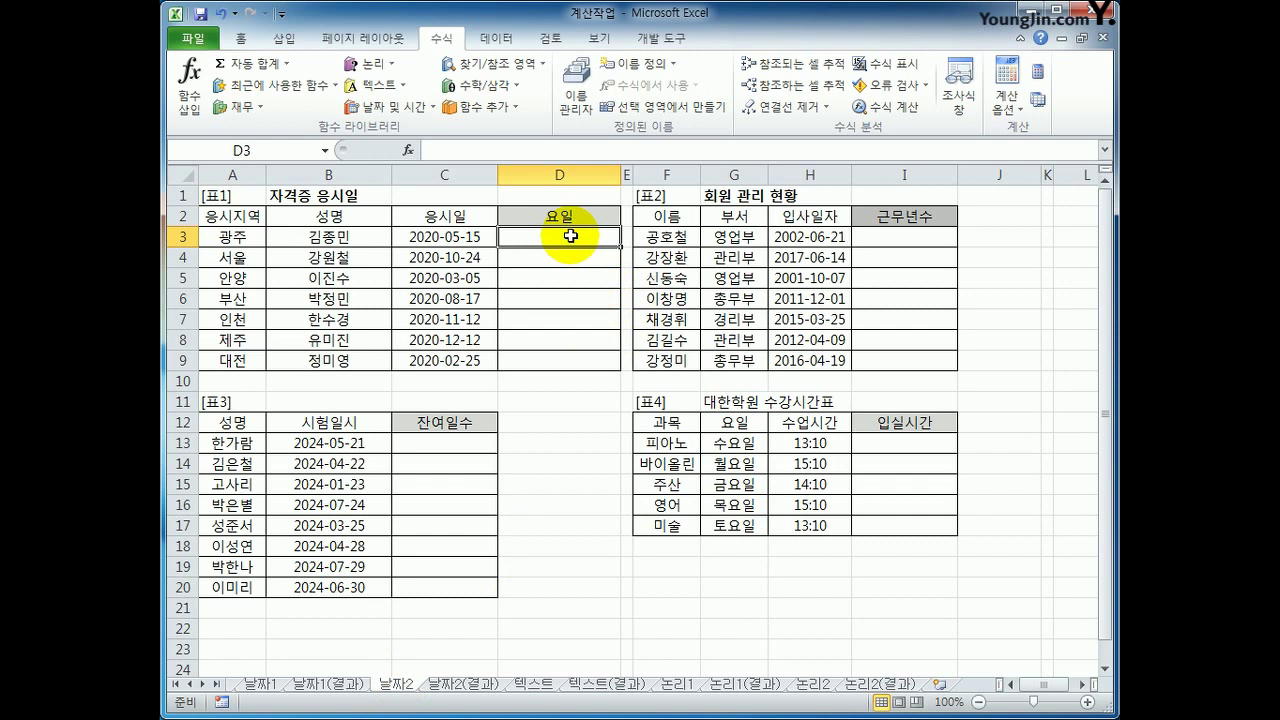
{"action": "left_click_drag", "start_coordinate": [465, 238], "coordinate": [471, 354]}
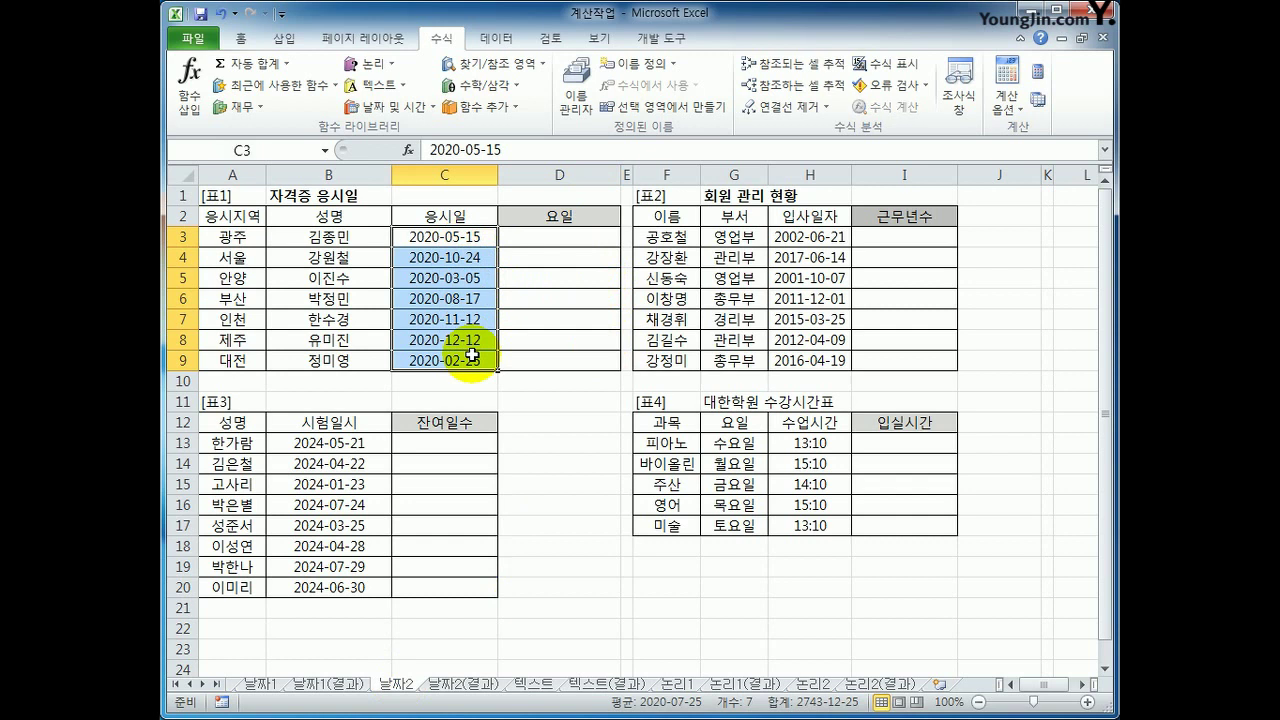
{"action": "left_click_drag", "start_coordinate": [549, 236], "coordinate": [550, 362]}
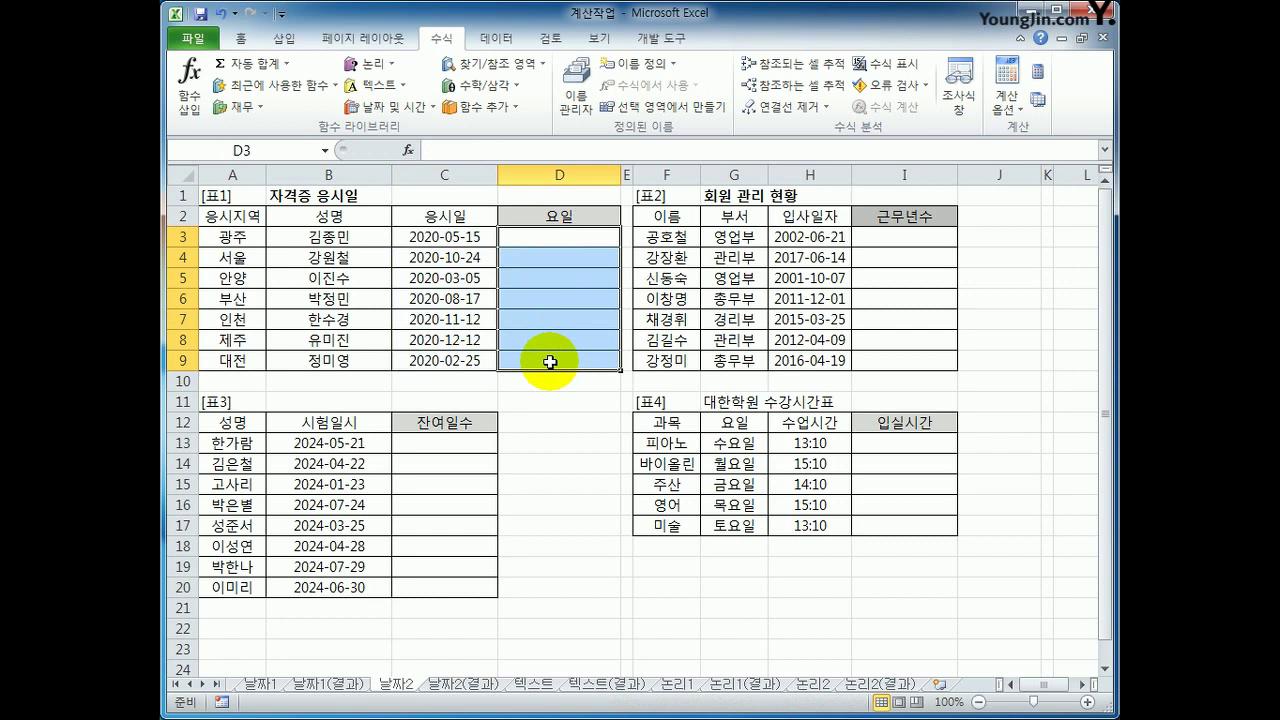
Enter =WEEKDAY(C3,2) in D3 and fill it down to D9
{"action": "left_click", "coordinate": [551, 240]}
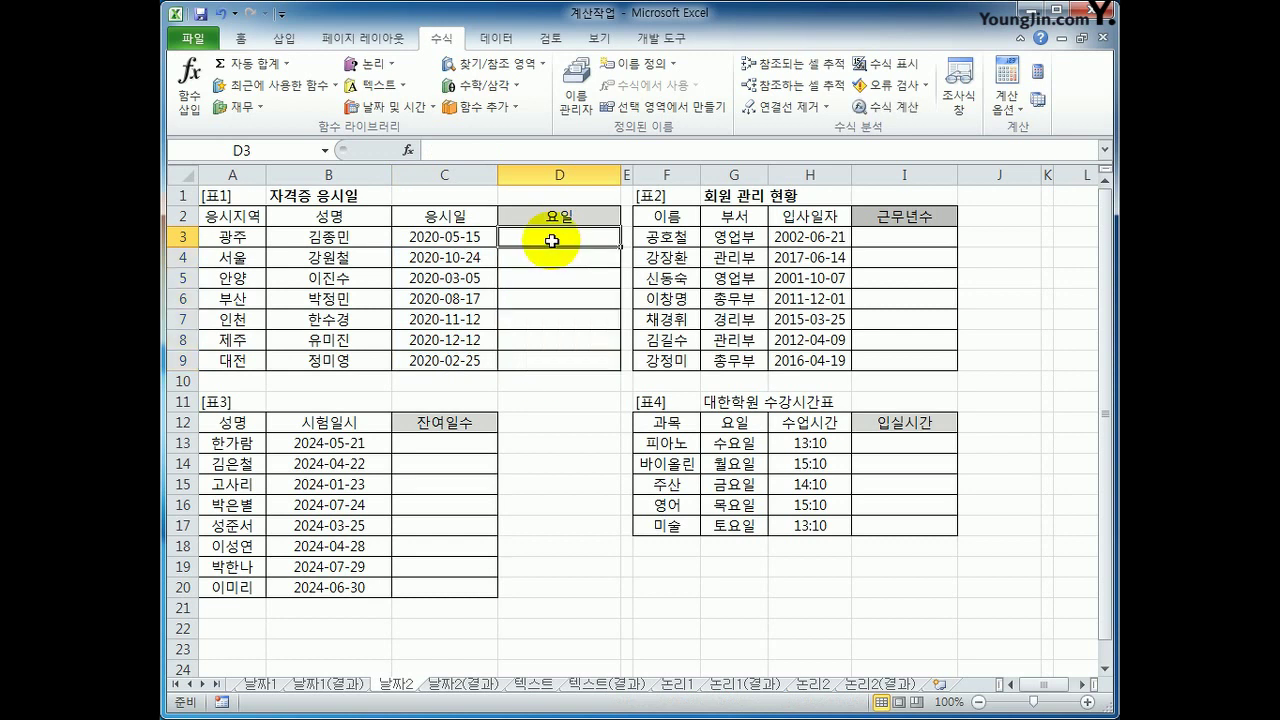
{"action": "type", "text": "="}
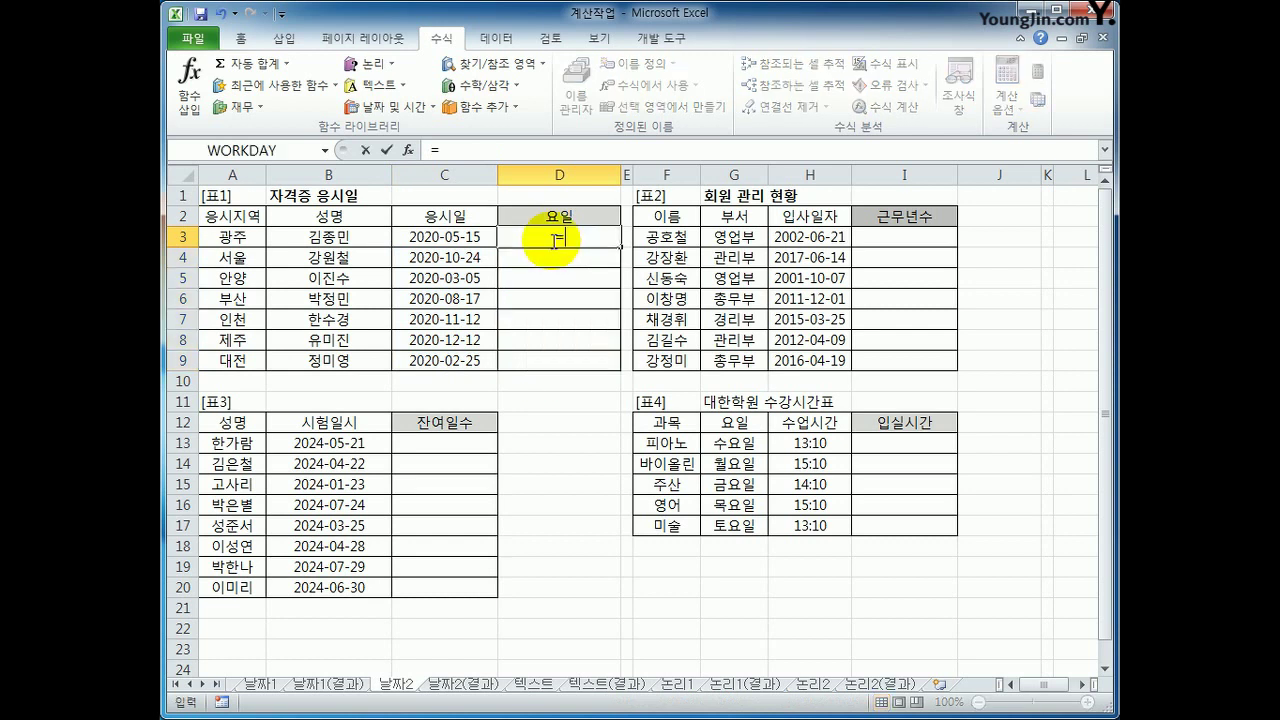
{"action": "type", "text": "W"}
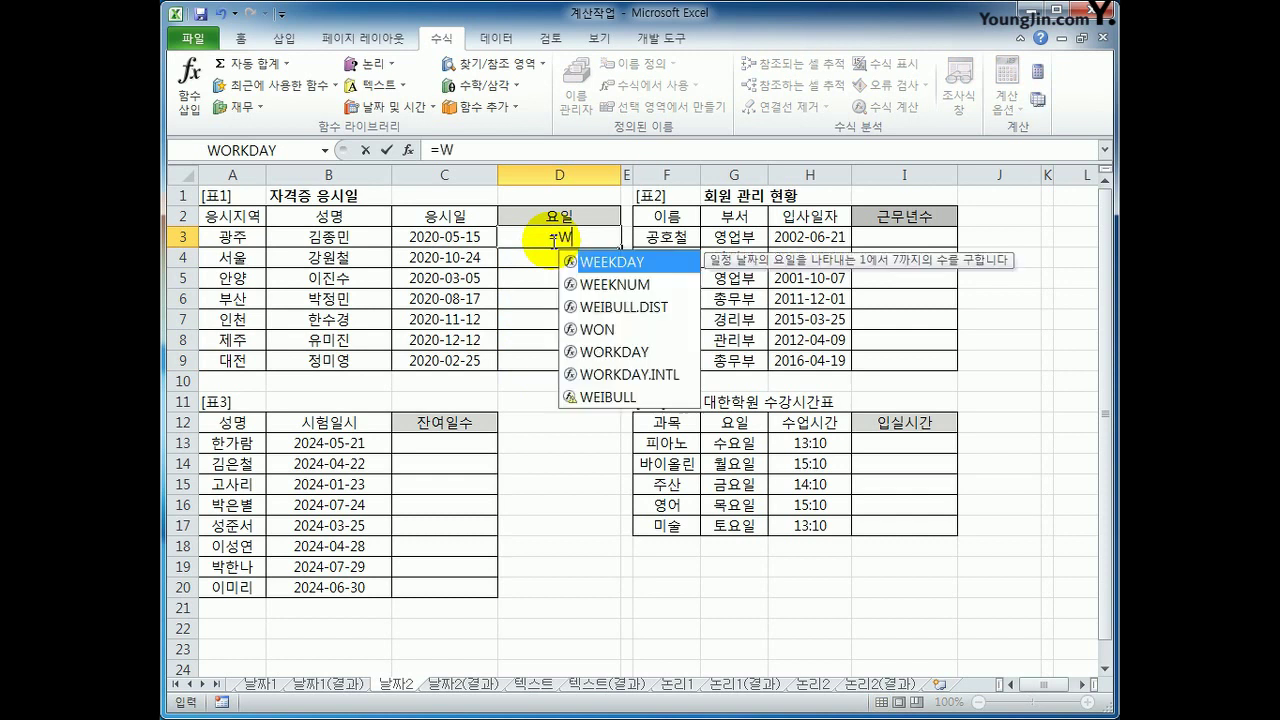
{"action": "key", "text": "Tab"}
{"action": "left_click", "coordinate": [452, 236]}
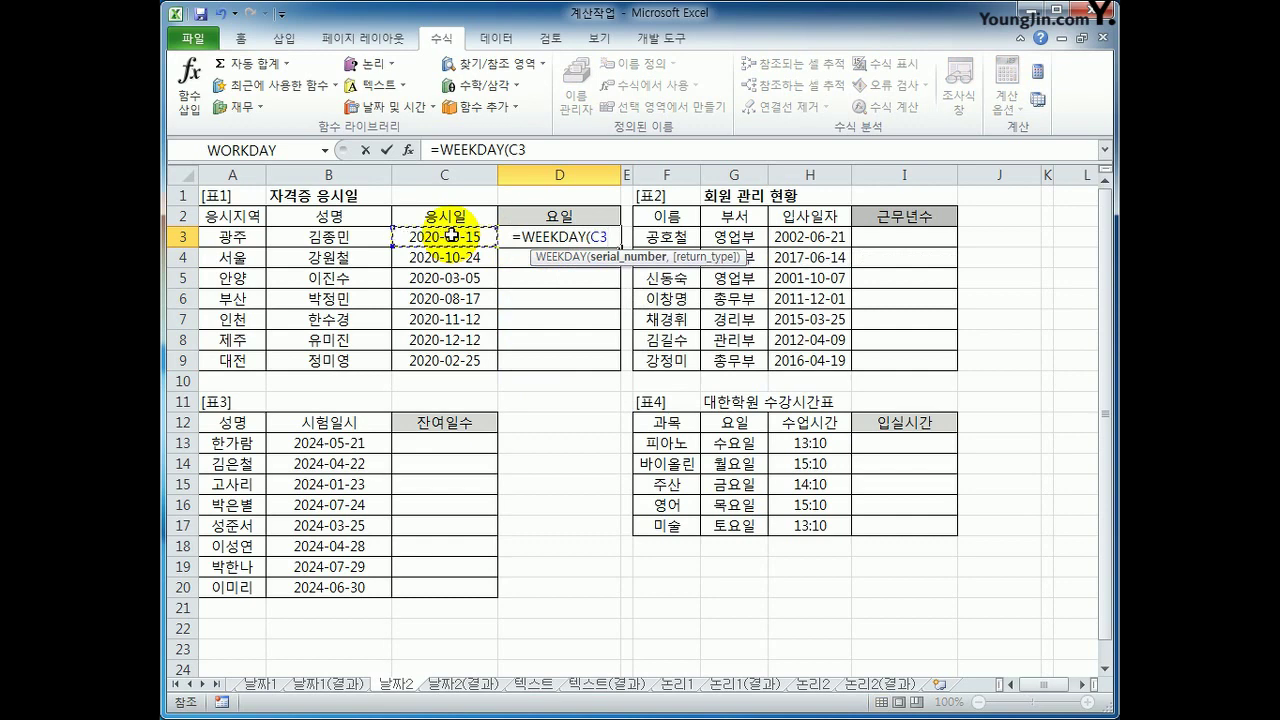
{"action": "type", "text": ","}
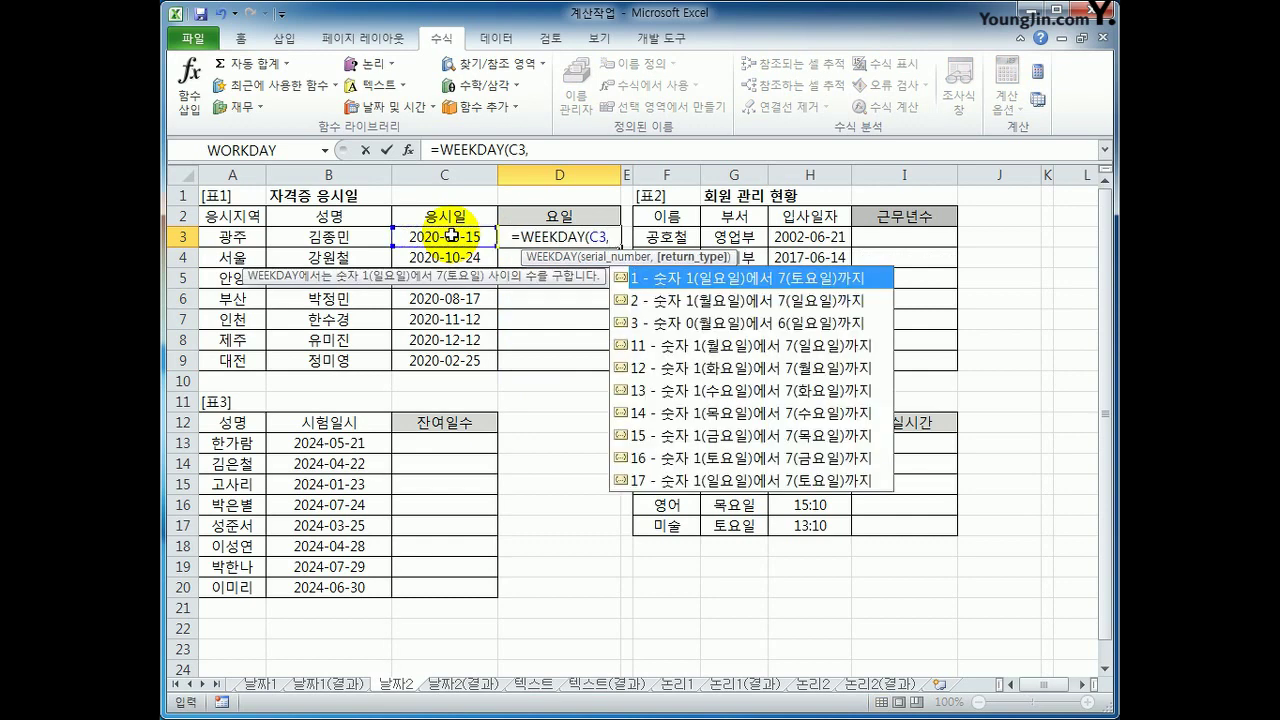
{"action": "type", "text": "2"}
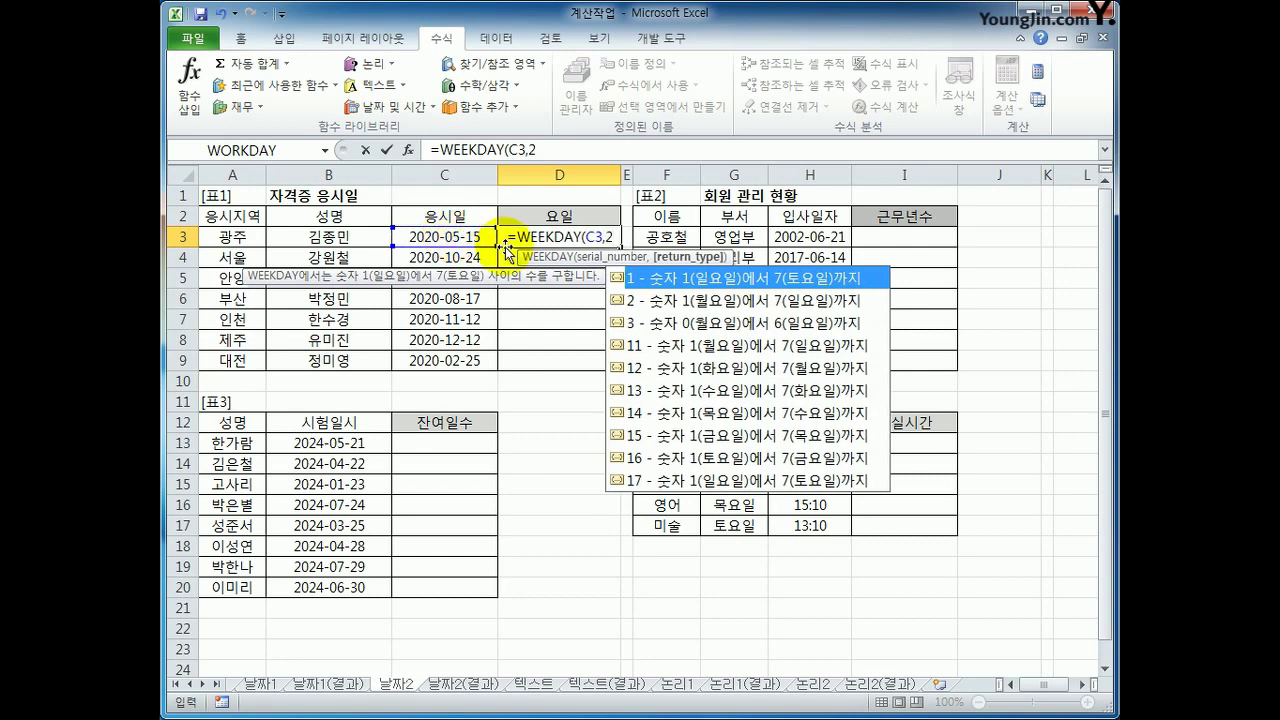
{"action": "type", "text": ")"}
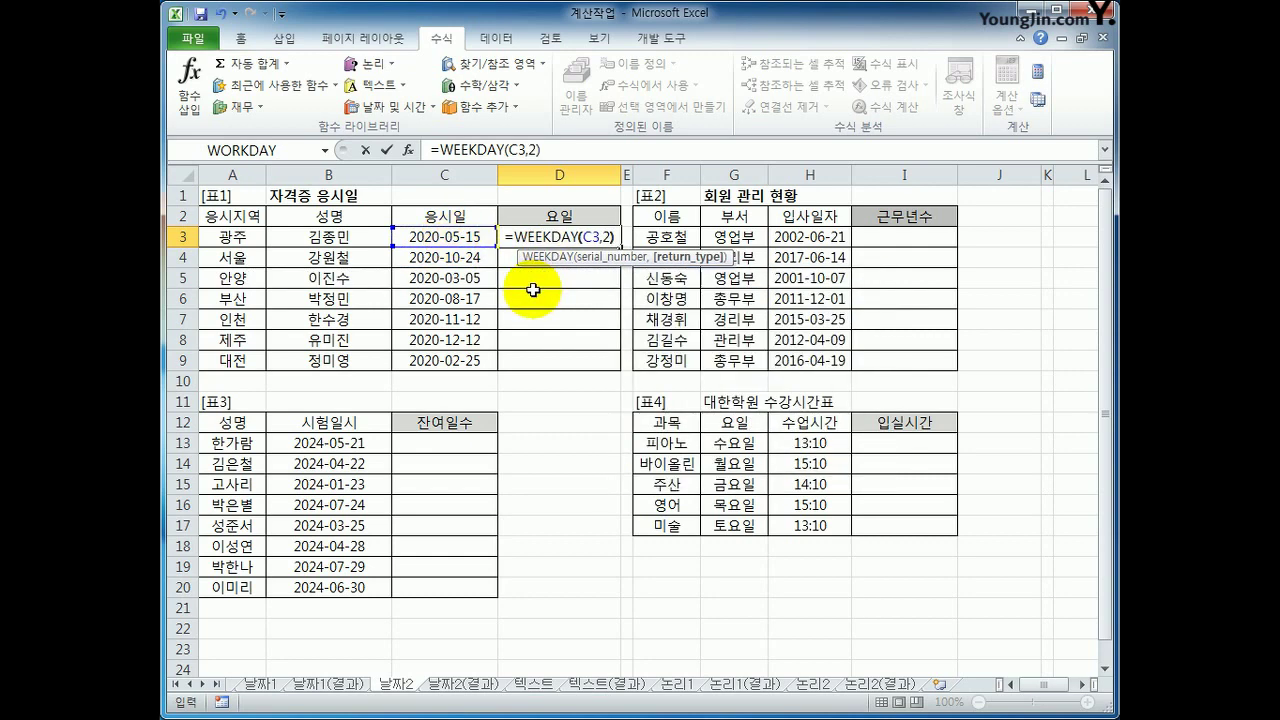
{"action": "key", "text": "Return"}
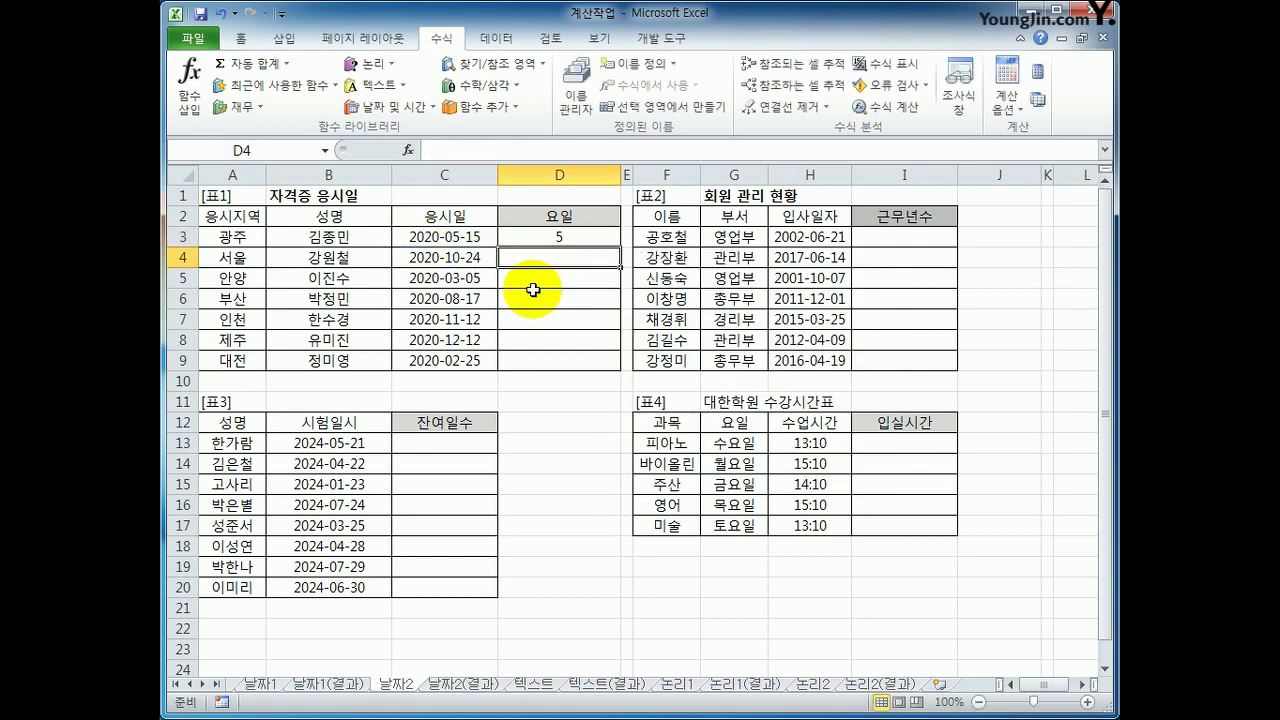
{"action": "left_click", "coordinate": [592, 236]}
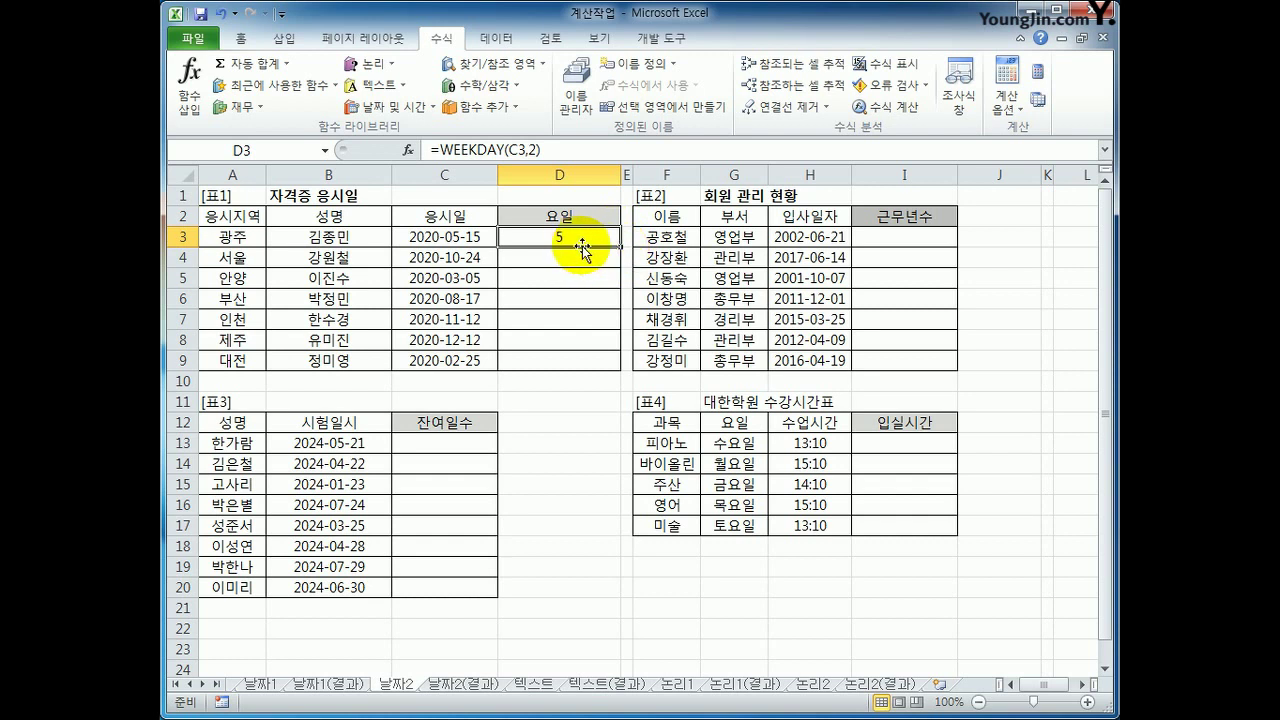
{"action": "left_click_drag", "start_coordinate": [619, 247], "coordinate": [602, 362]}
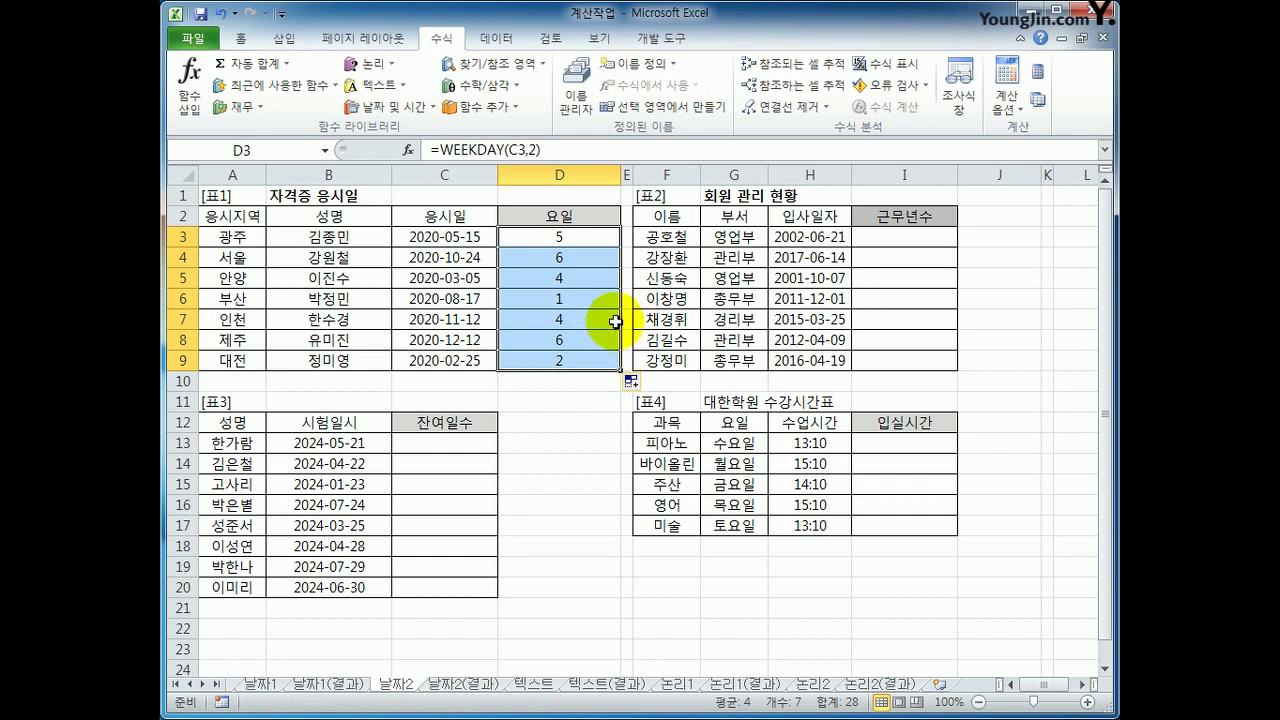
Extend the D3 formula to =IF(WEEKDAY(C3,2)<=5,"평일","주말") so it labels weekdays and weekends
{"action": "left_click", "coordinate": [577, 237]}
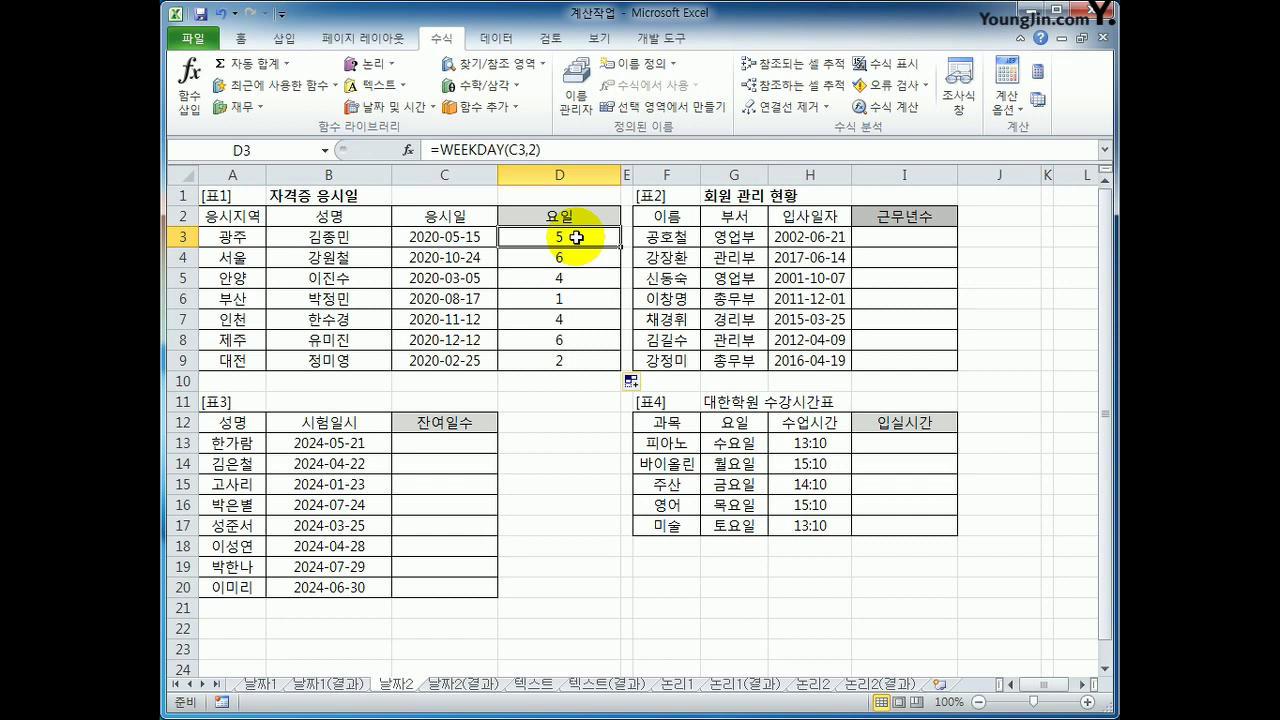
{"action": "left_click", "coordinate": [441, 150]}
{"action": "type", "text": "IF("}
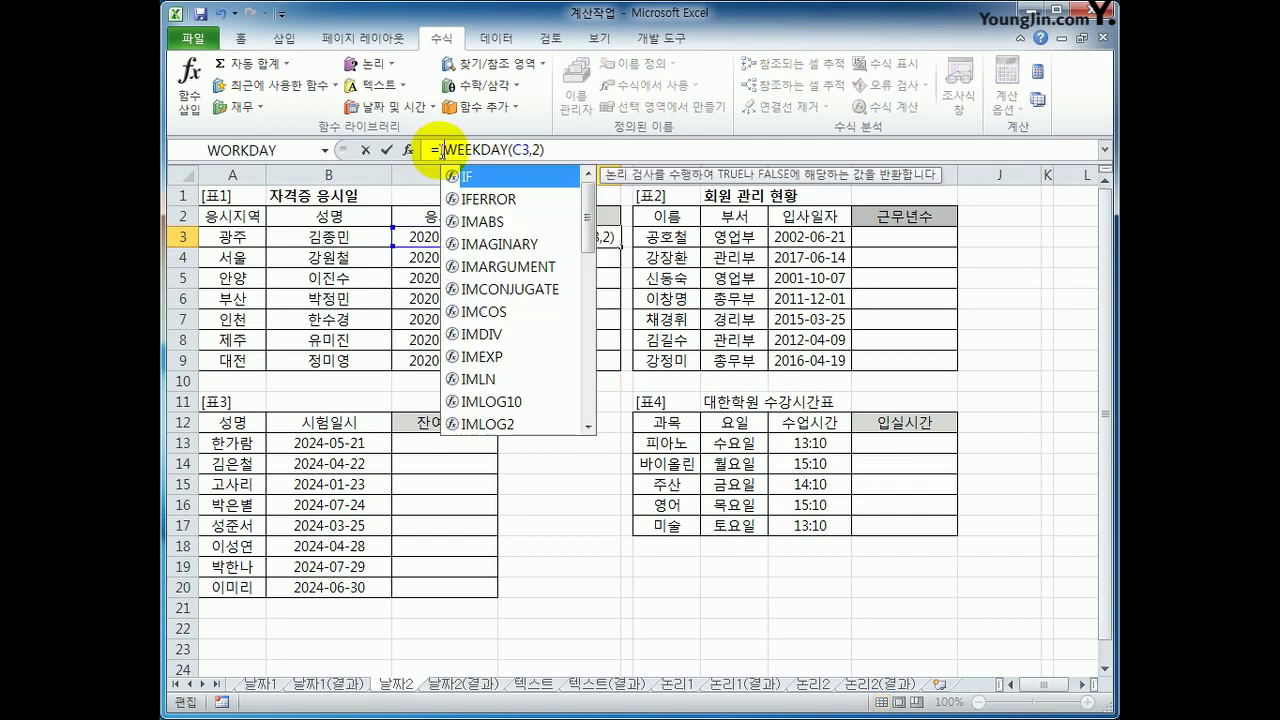
{"action": "left_click", "coordinate": [569, 152]}
{"action": "type", "text": "<=5,"}
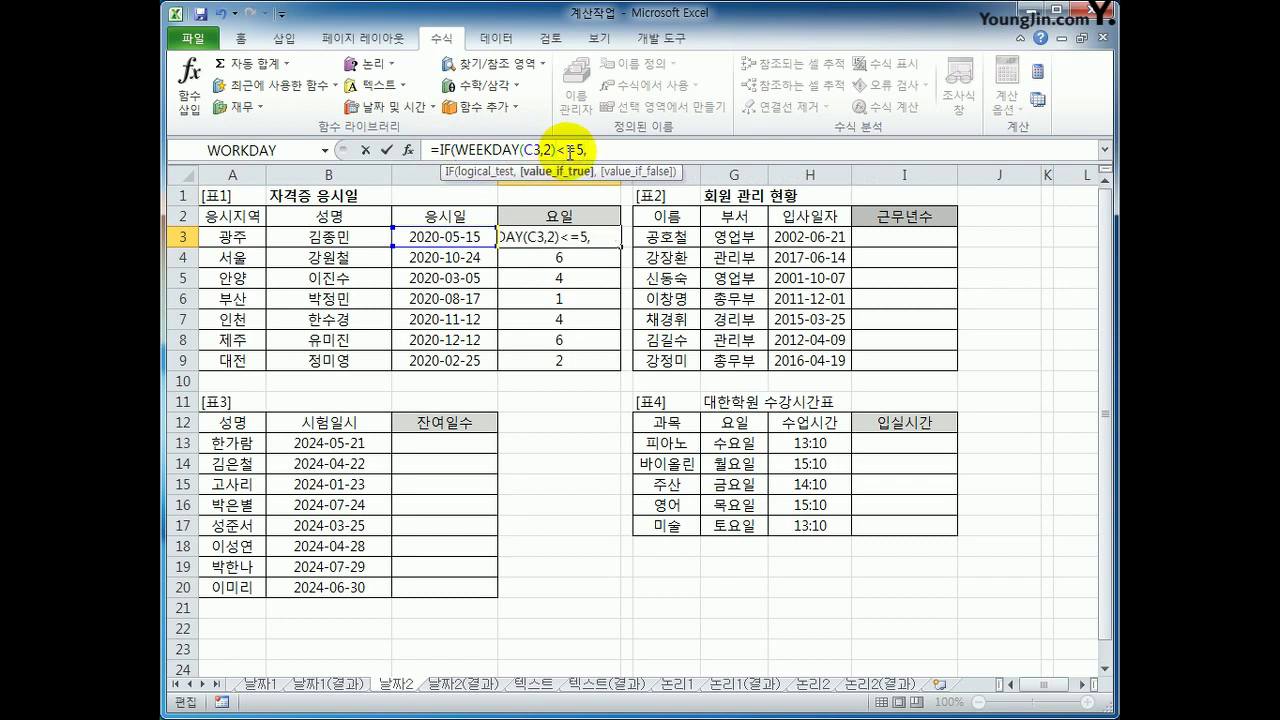
{"action": "type", "text": "\"평일\""}
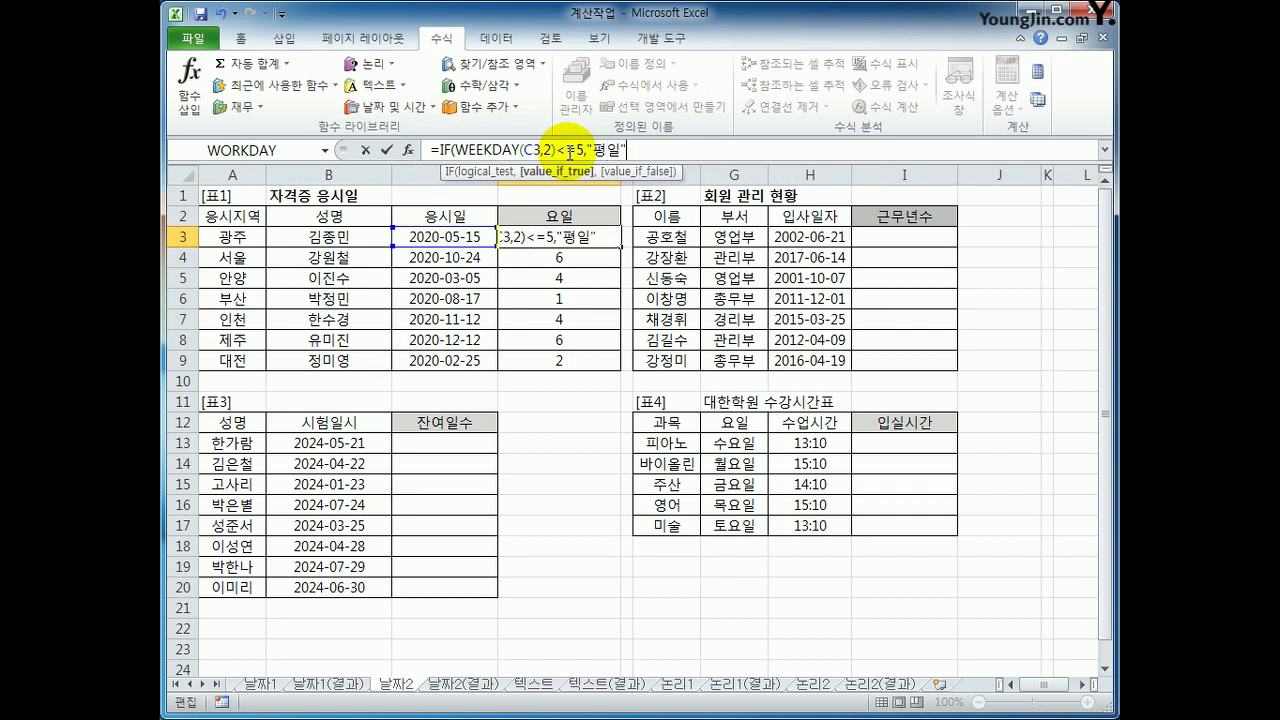
{"action": "type", "text": ","}
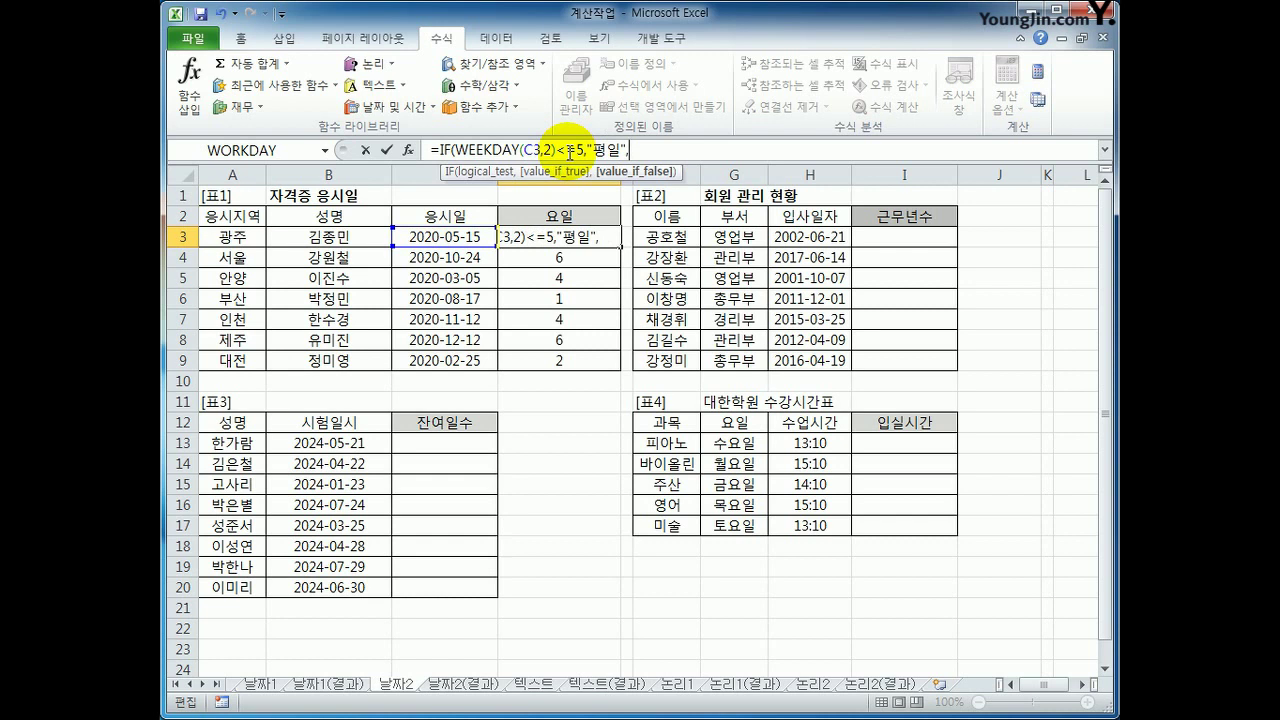
{"action": "type", "text": "\"주말\""}
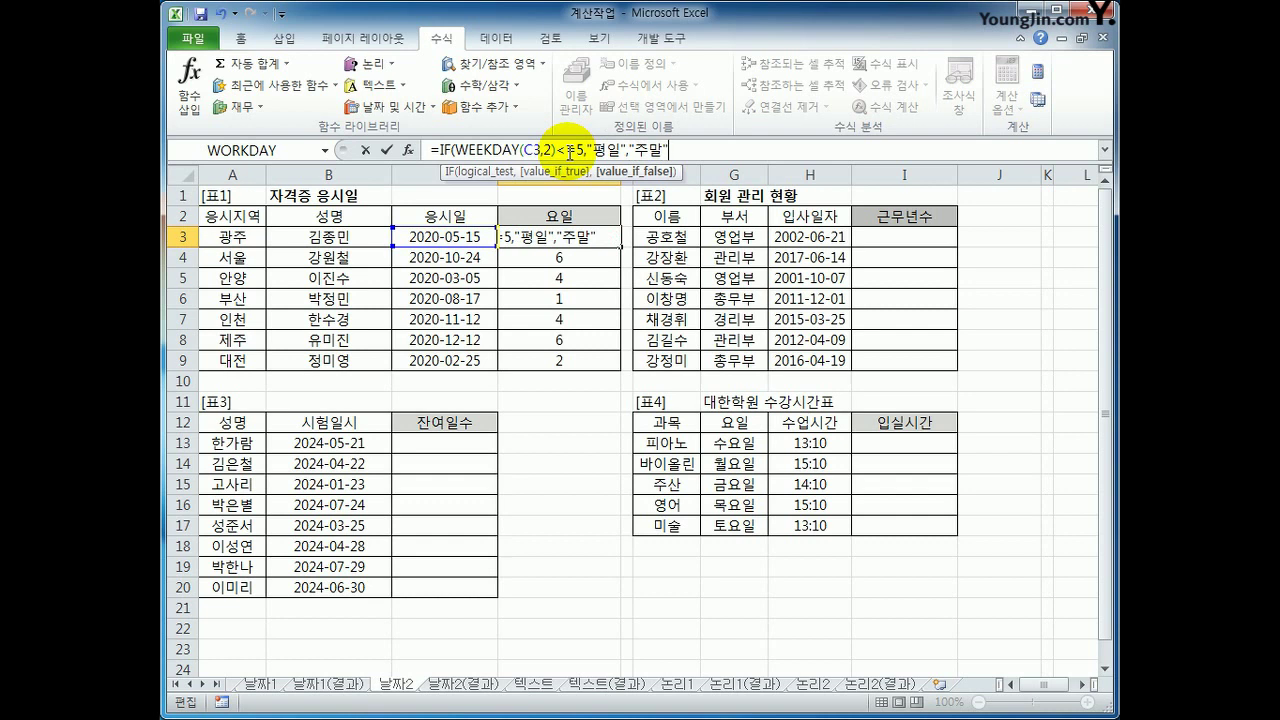
{"action": "type", "text": ")"}
{"action": "key", "text": "Return"}
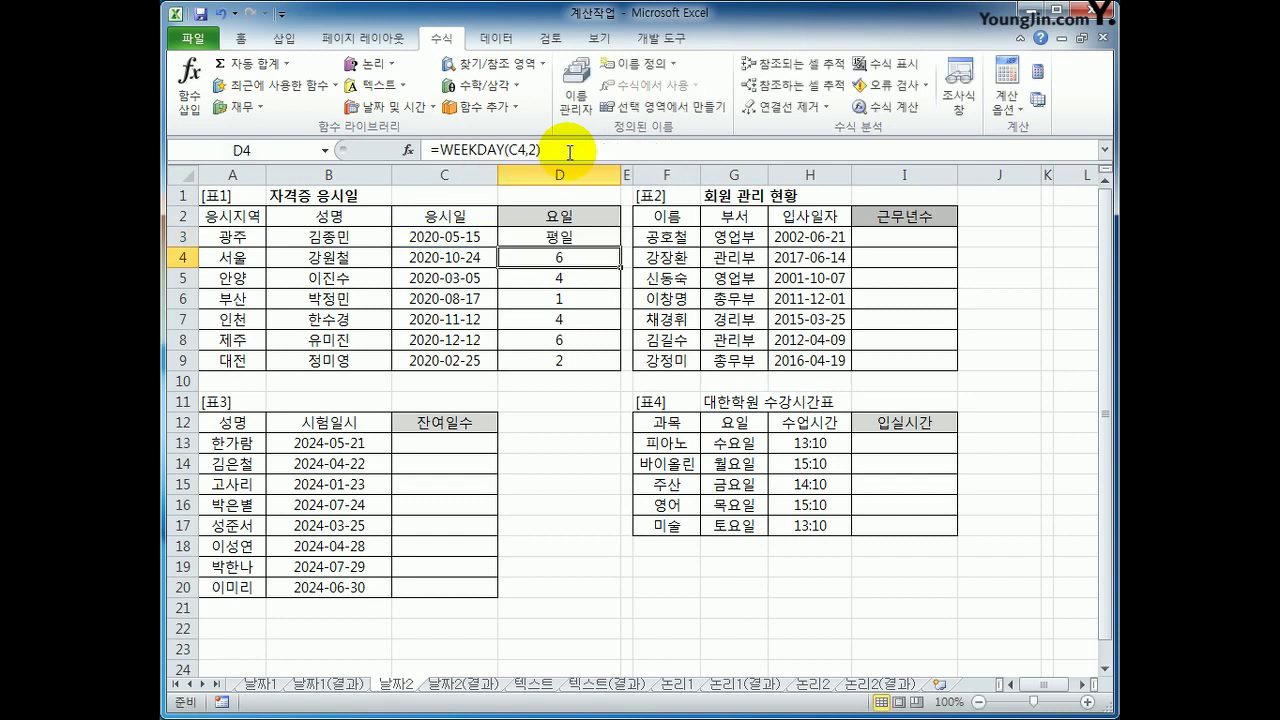
Fill the 평일/주말 IF formula in 표1 from D3 down to D9
{"action": "left_click", "coordinate": [560, 237]}
{"action": "left_click_drag", "start_coordinate": [623, 247], "coordinate": [612, 371]}
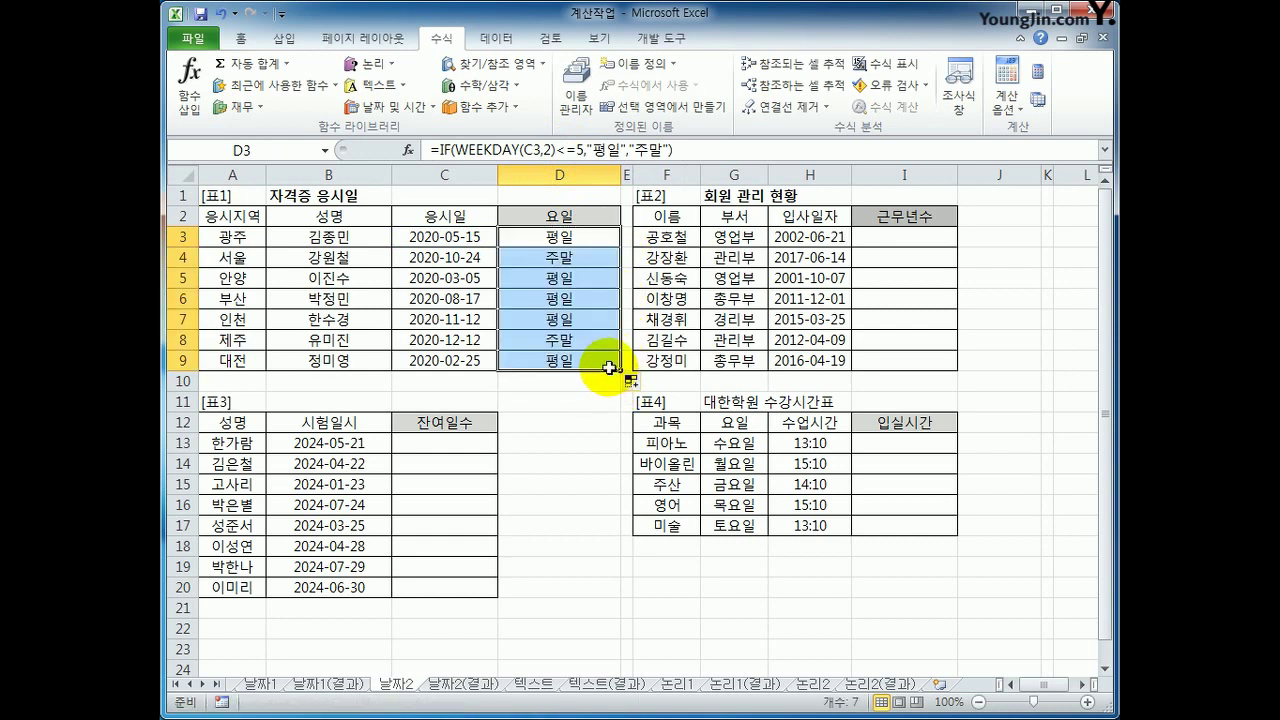
{"action": "left_click", "coordinate": [607, 366]}
Enter =YEAR(TODAY())-YEAR(H3) in I3 to calculate the 근무년수 in 표2
{"action": "left_click", "coordinate": [903, 242]}
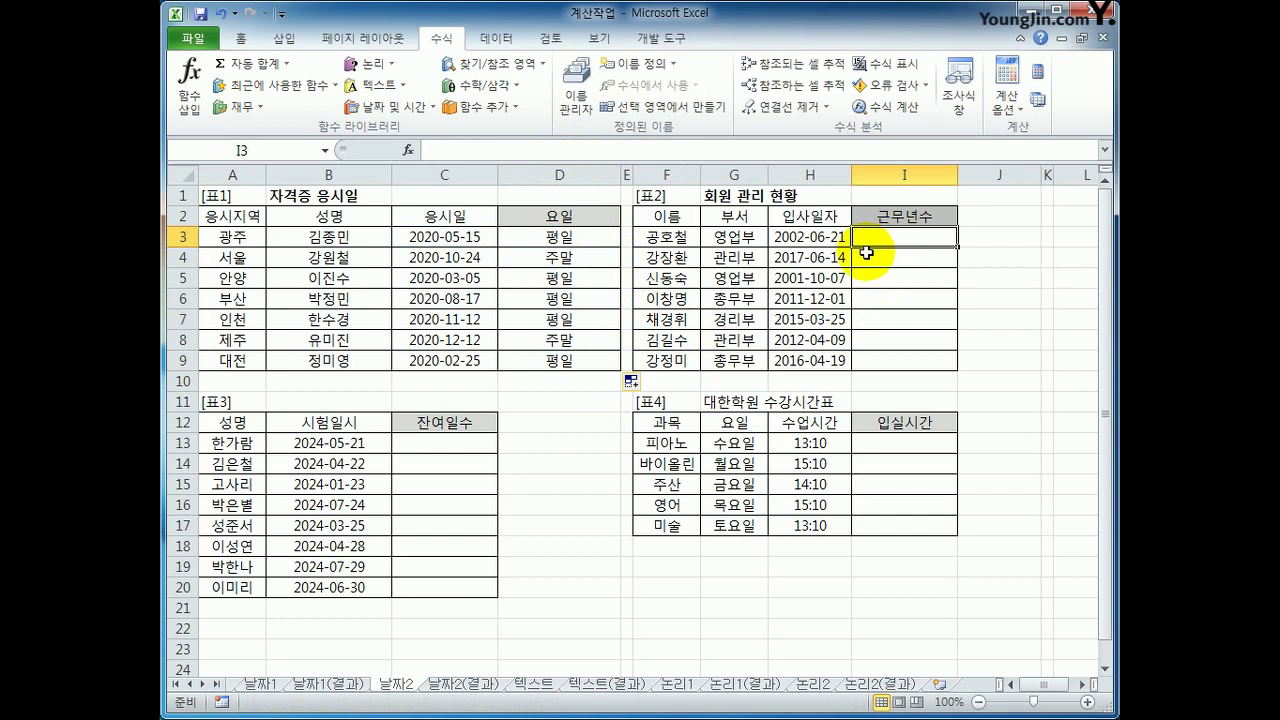
{"action": "left_click_drag", "start_coordinate": [808, 240], "coordinate": [797, 360]}
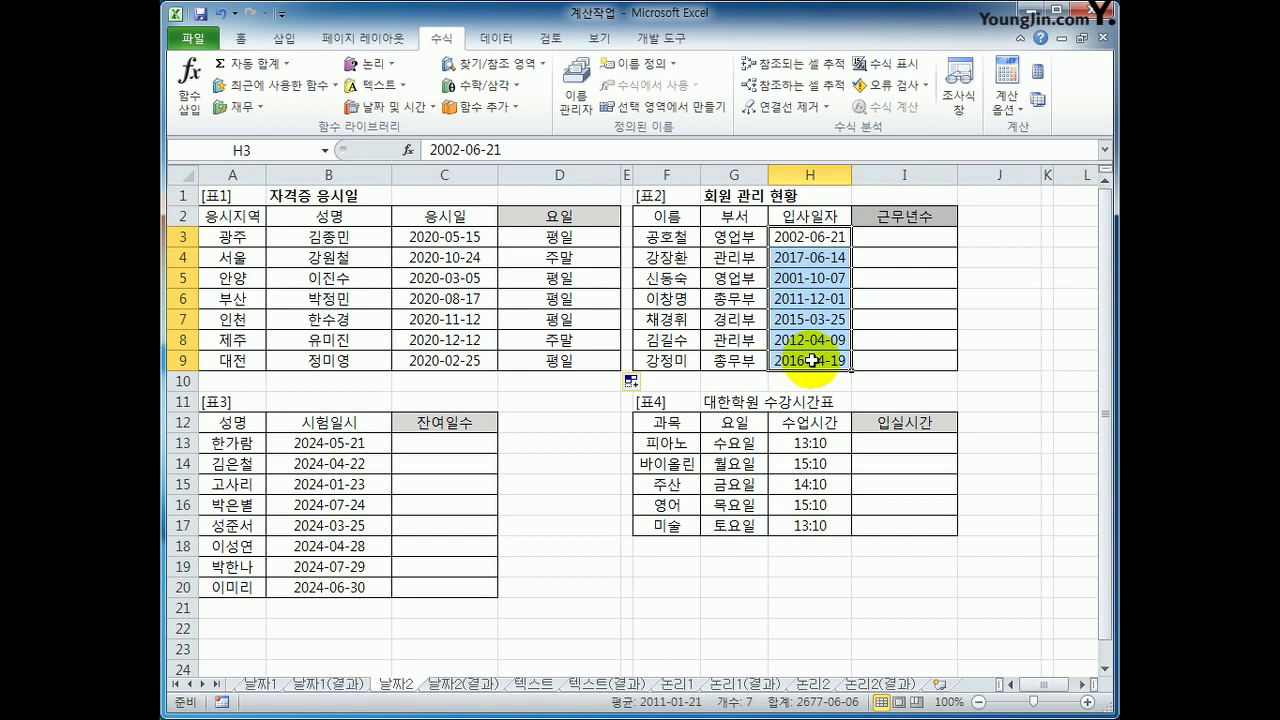
{"action": "left_click", "coordinate": [888, 242]}
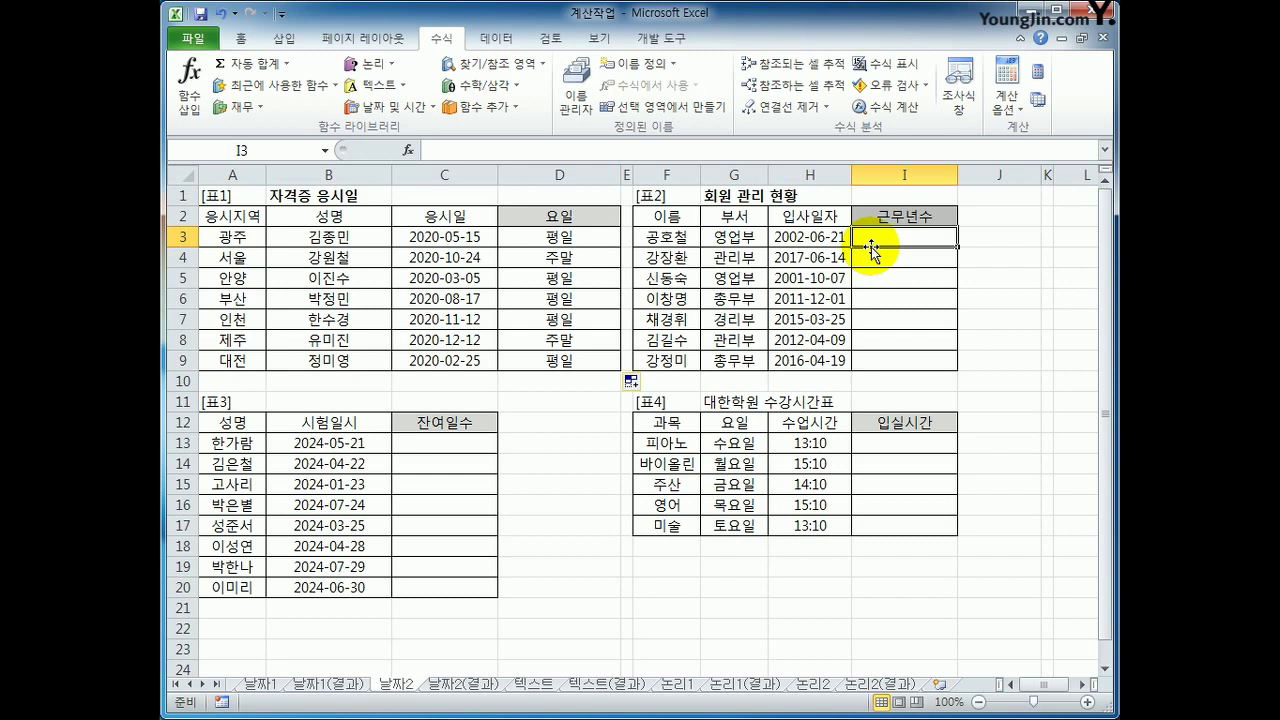
{"action": "type", "text": "="}
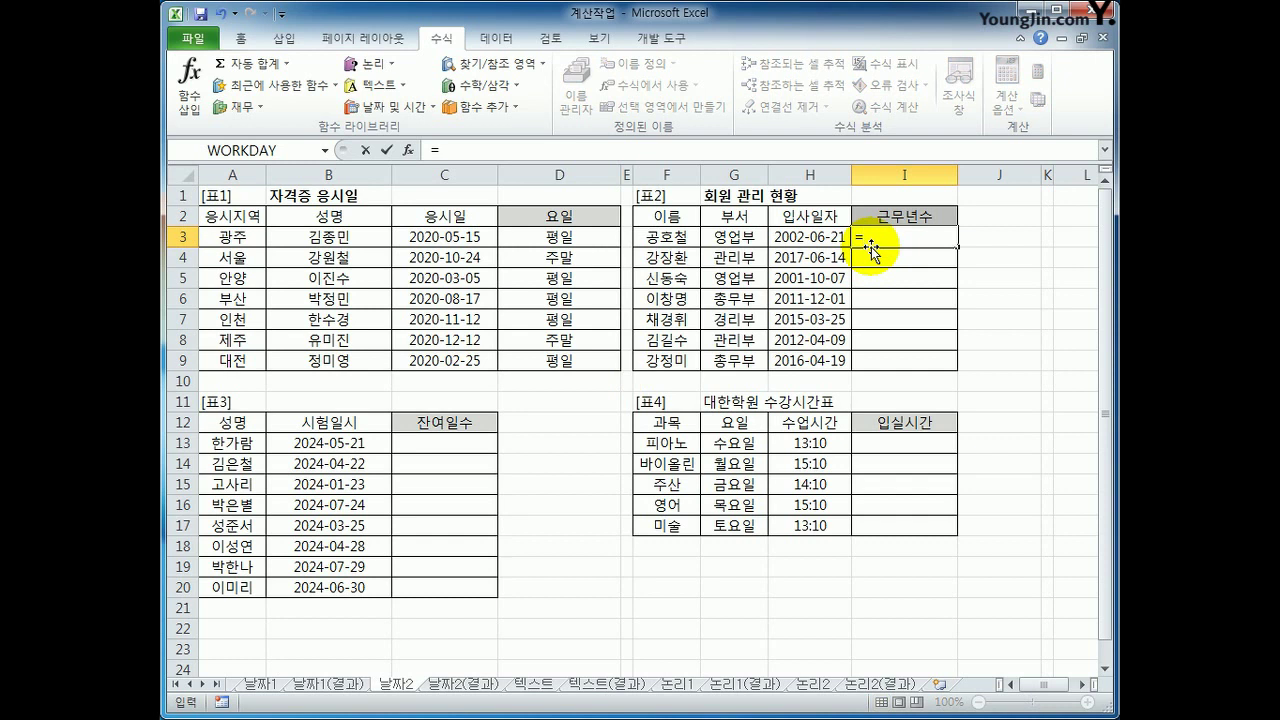
{"action": "type", "text": "YEAR(TODAY("}
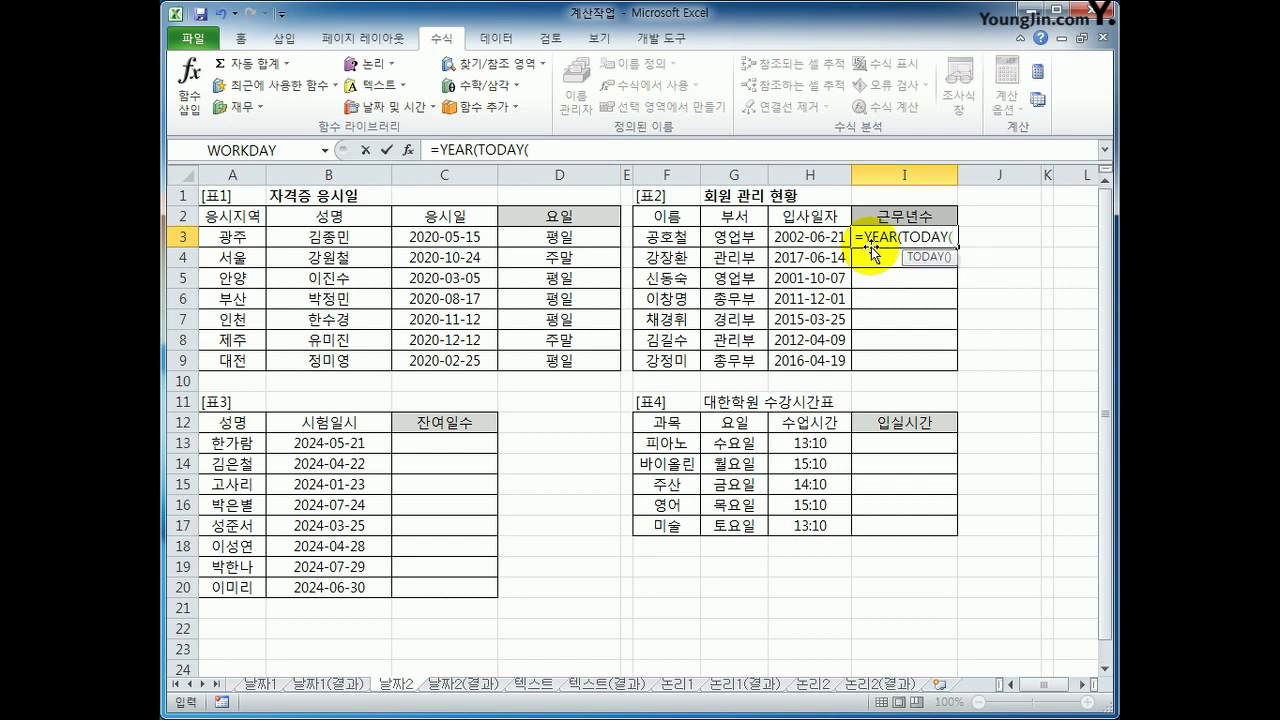
{"action": "type", "text": "))"}
{"action": "left_click", "coordinate": [871, 250]}
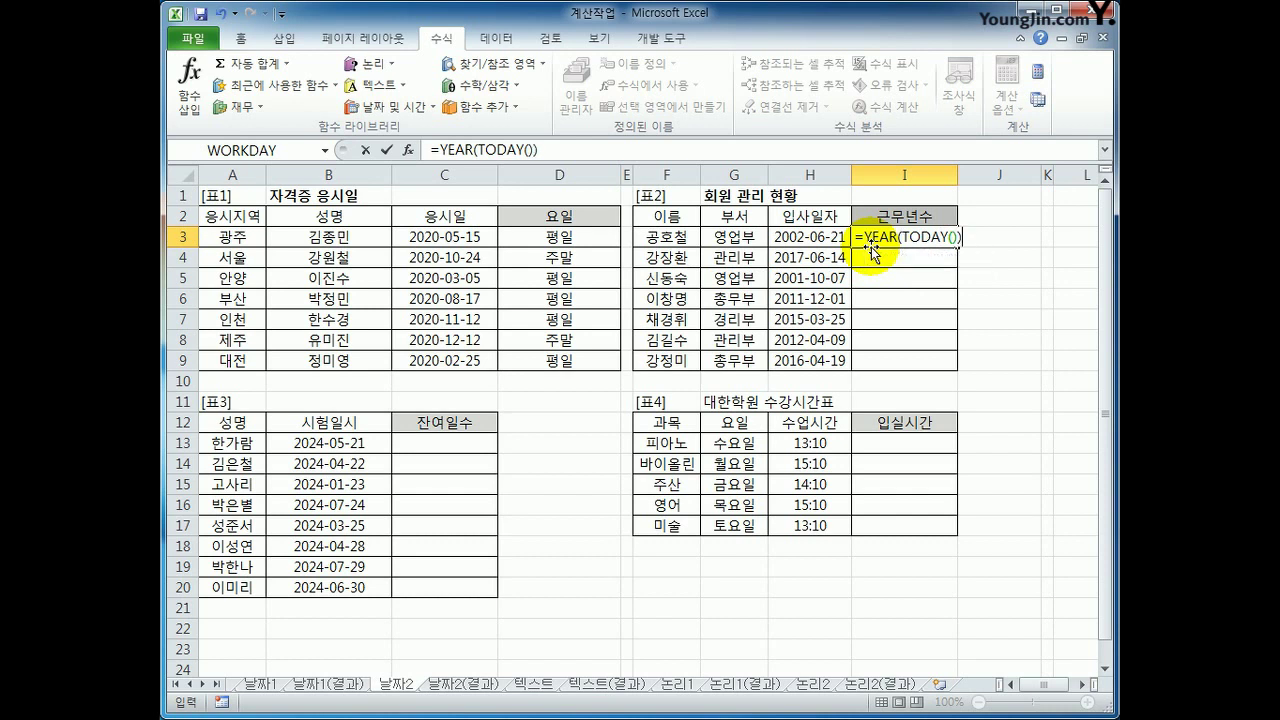
{"action": "type", "text": "-YEAR("}
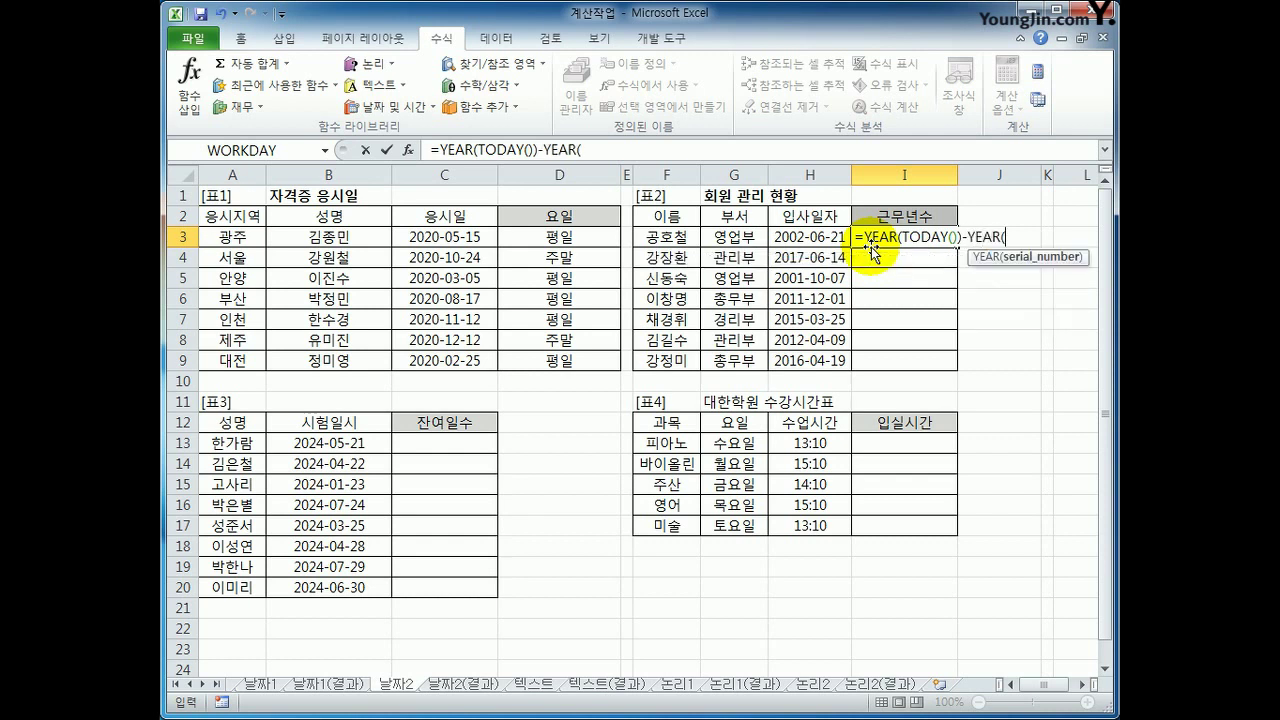
{"action": "key", "text": "Left"}
{"action": "type", "text": ")"}
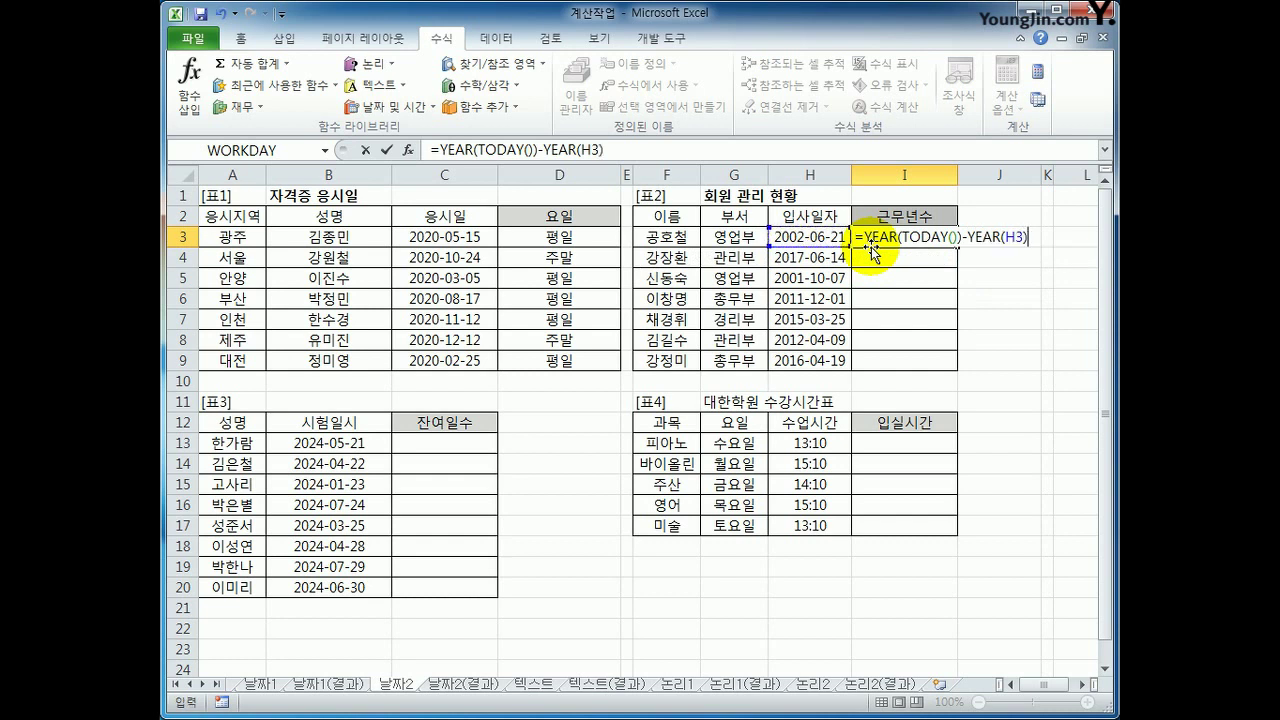
{"action": "key", "text": "ctrl+Return"}
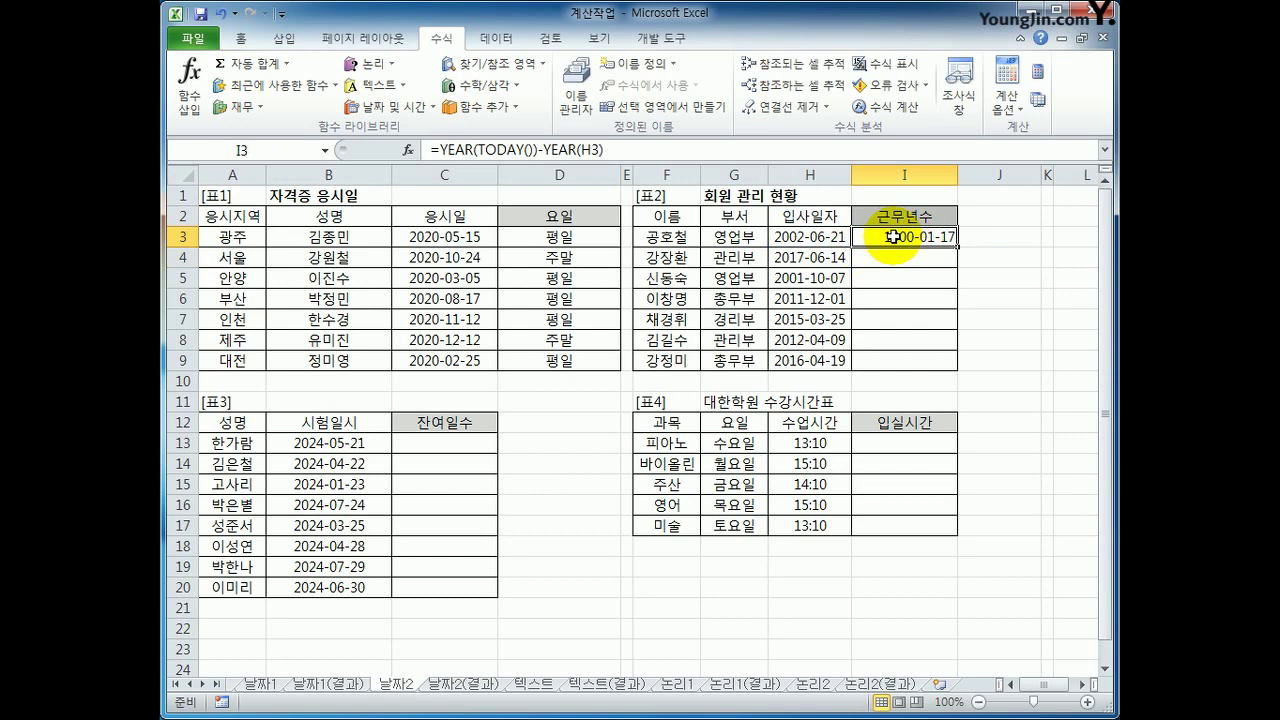
Set the number format of I3 to 일반 and fill its formula down to I9
{"action": "right_click", "coordinate": [893, 238]}
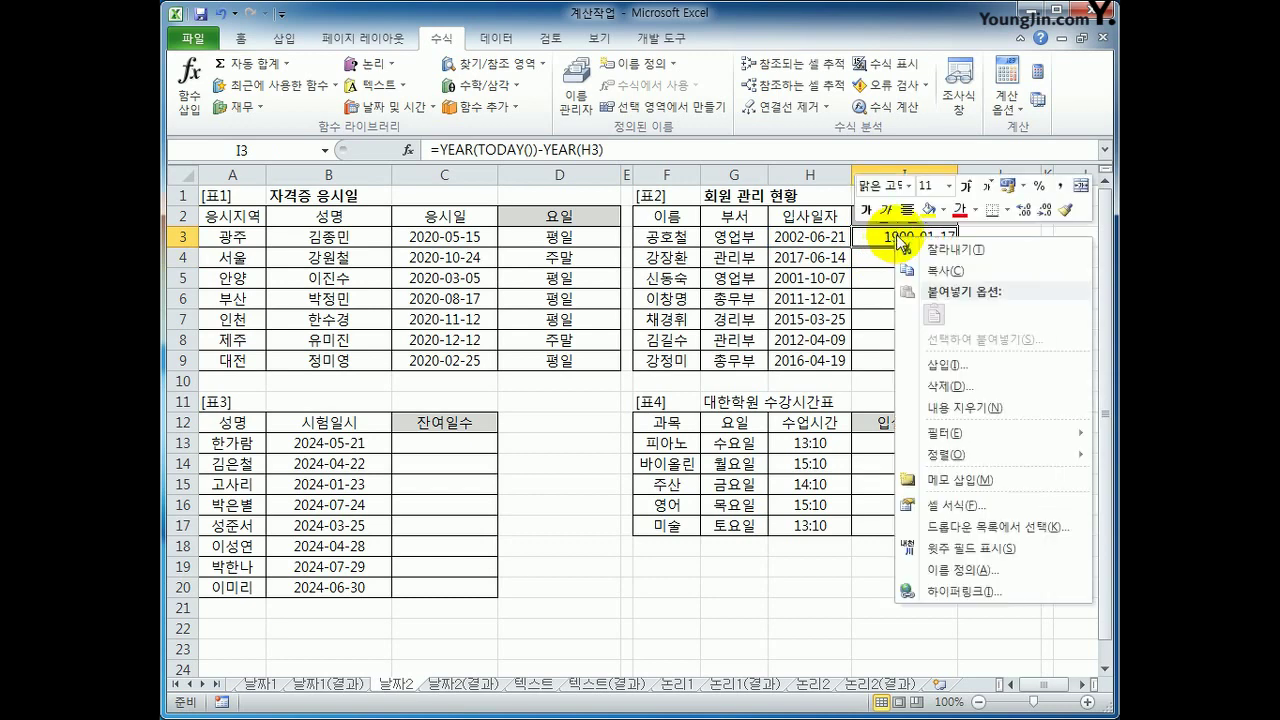
{"action": "key", "text": "Escape"}
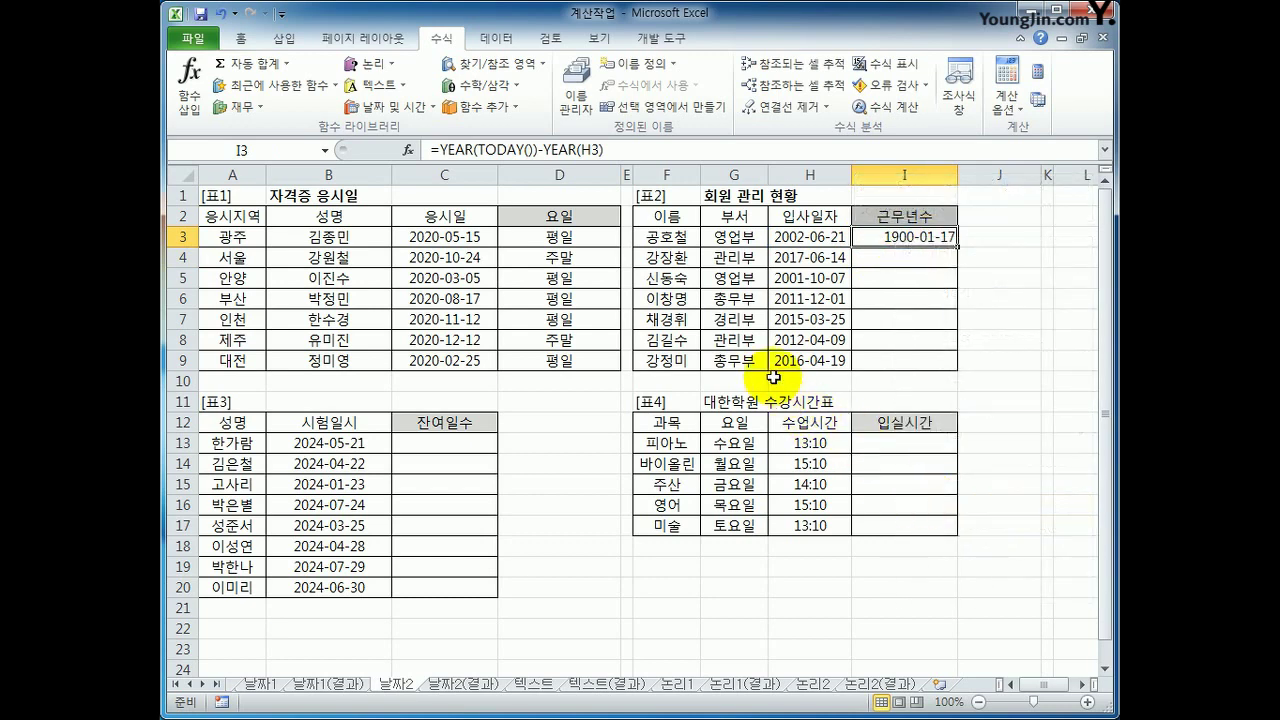
{"action": "key", "text": "ctrl+1"}
{"action": "left_click_drag", "start_coordinate": [700, 302], "coordinate": [540, 150]}
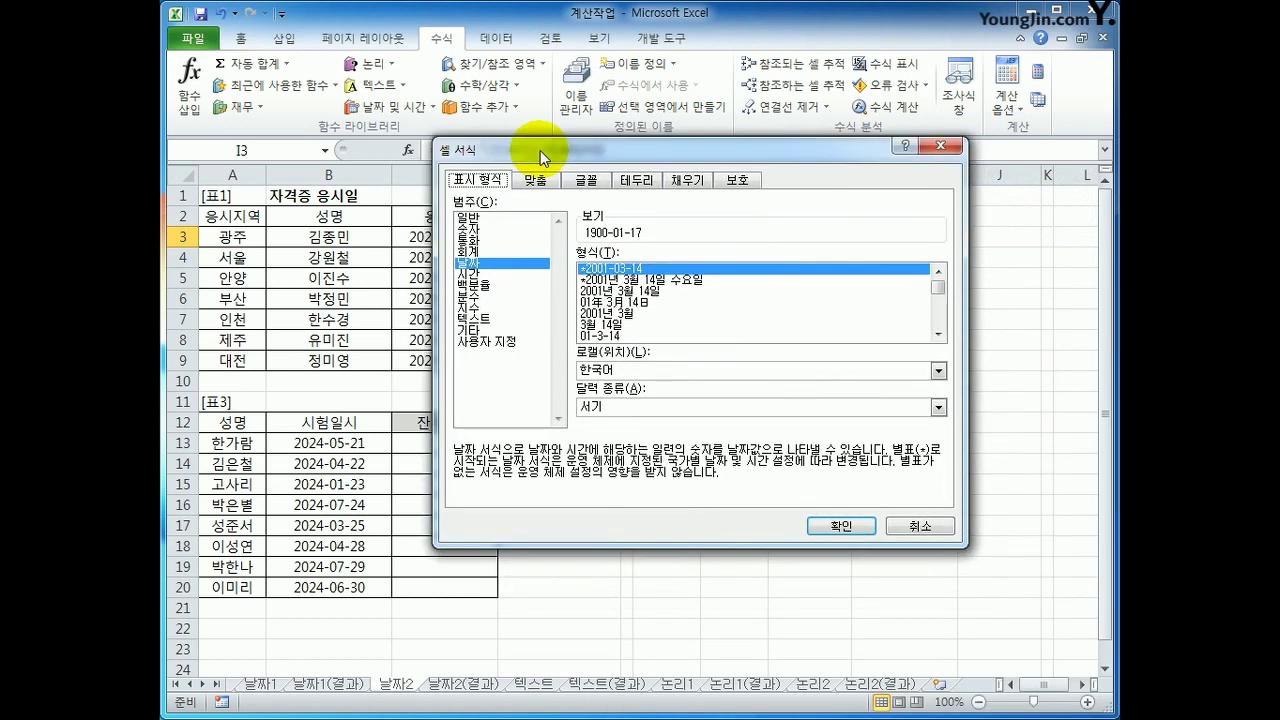
{"action": "left_click", "coordinate": [507, 218]}
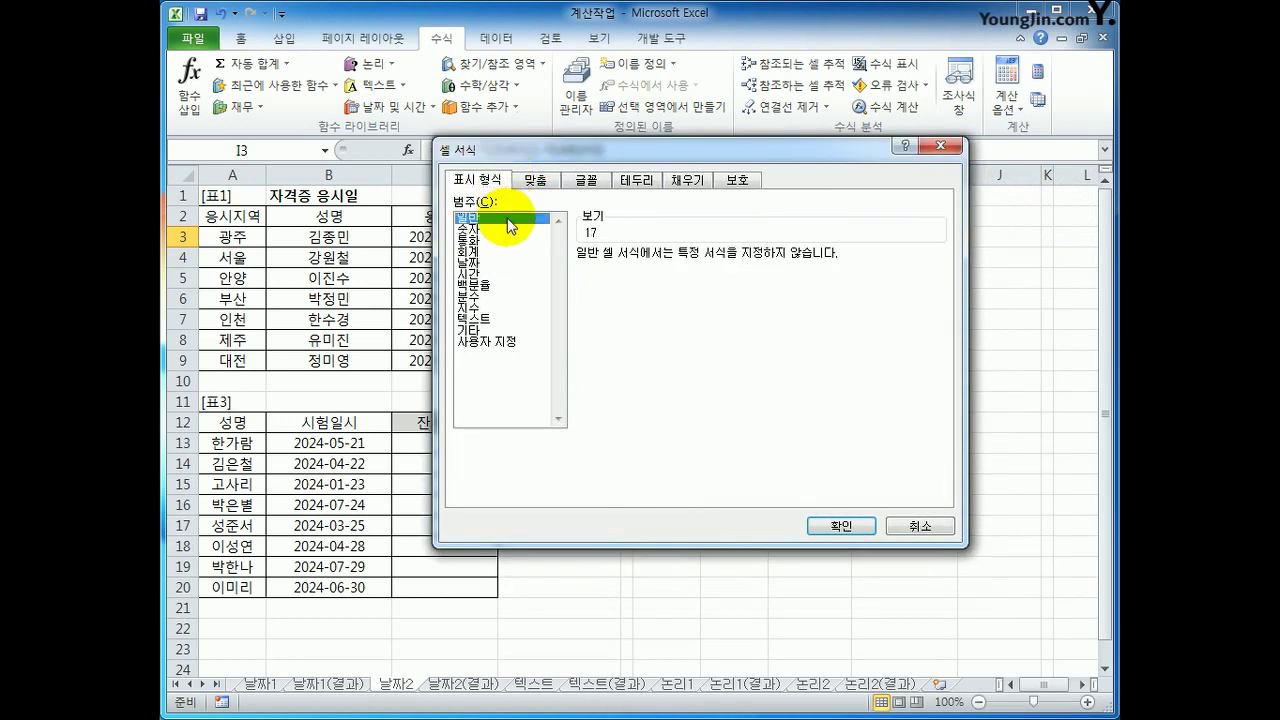
{"action": "left_click", "coordinate": [848, 526]}
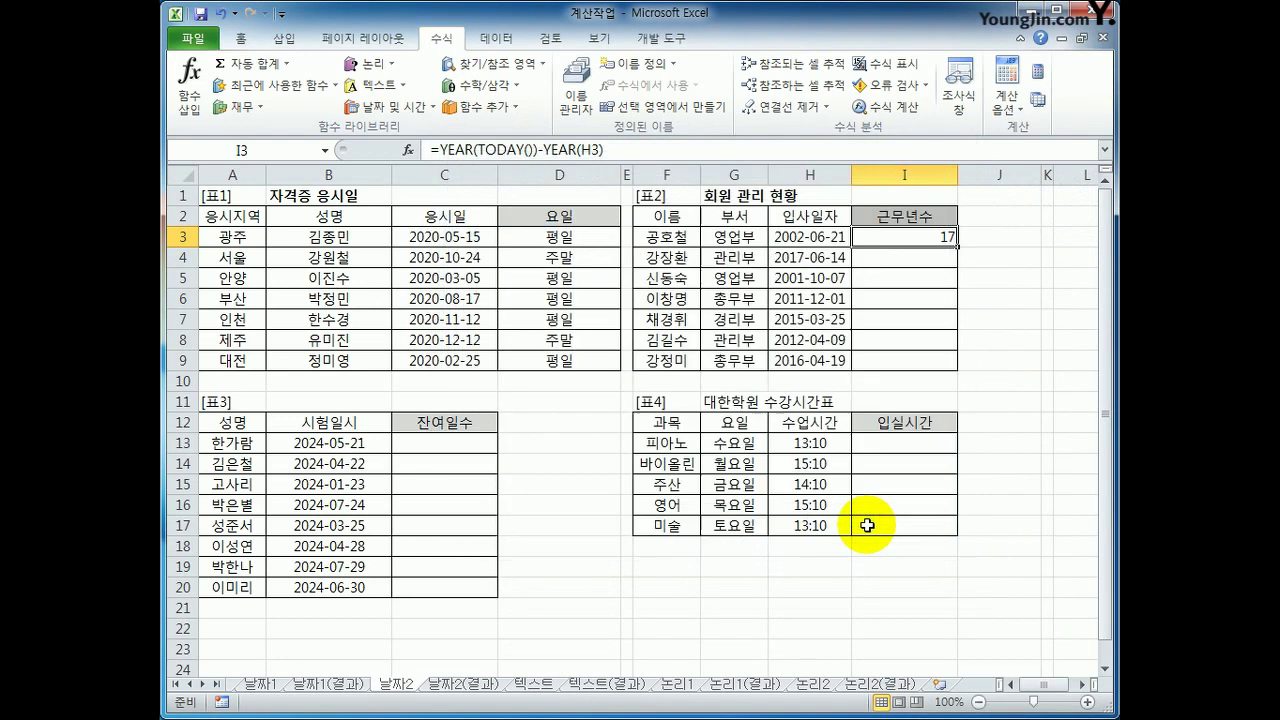
{"action": "left_click_drag", "start_coordinate": [957, 246], "coordinate": [944, 367]}
{"action": "left_click", "coordinate": [940, 361]}
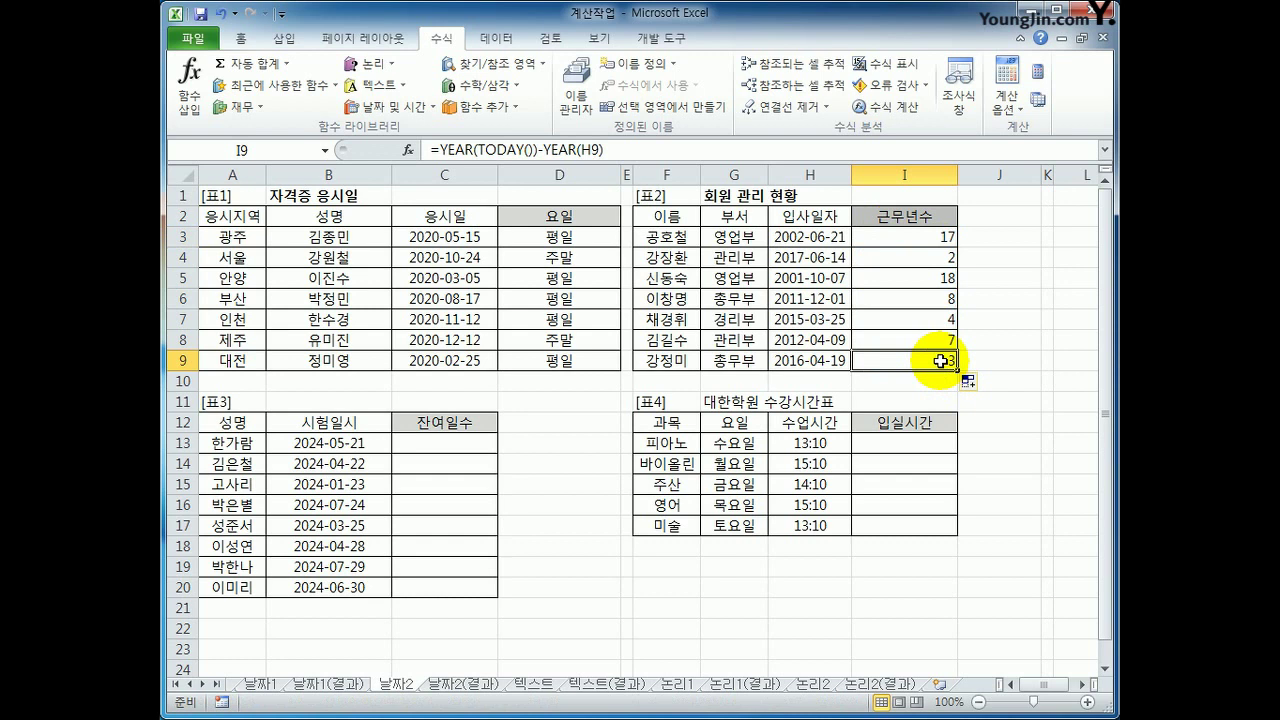
Enter =DAYS360(TODAY(),B13,FALSE) in C13 to calculate the 잔여일수 in 표3
{"action": "left_click", "coordinate": [478, 446]}
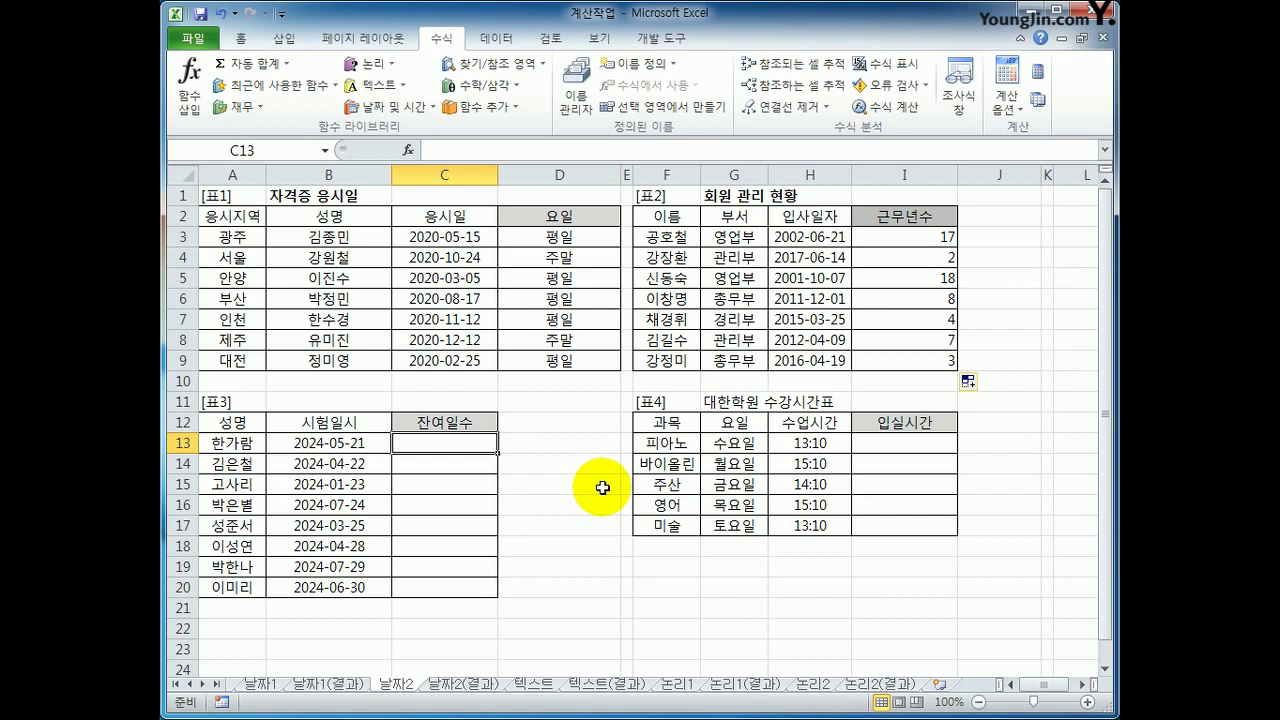
{"action": "type", "text": "="}
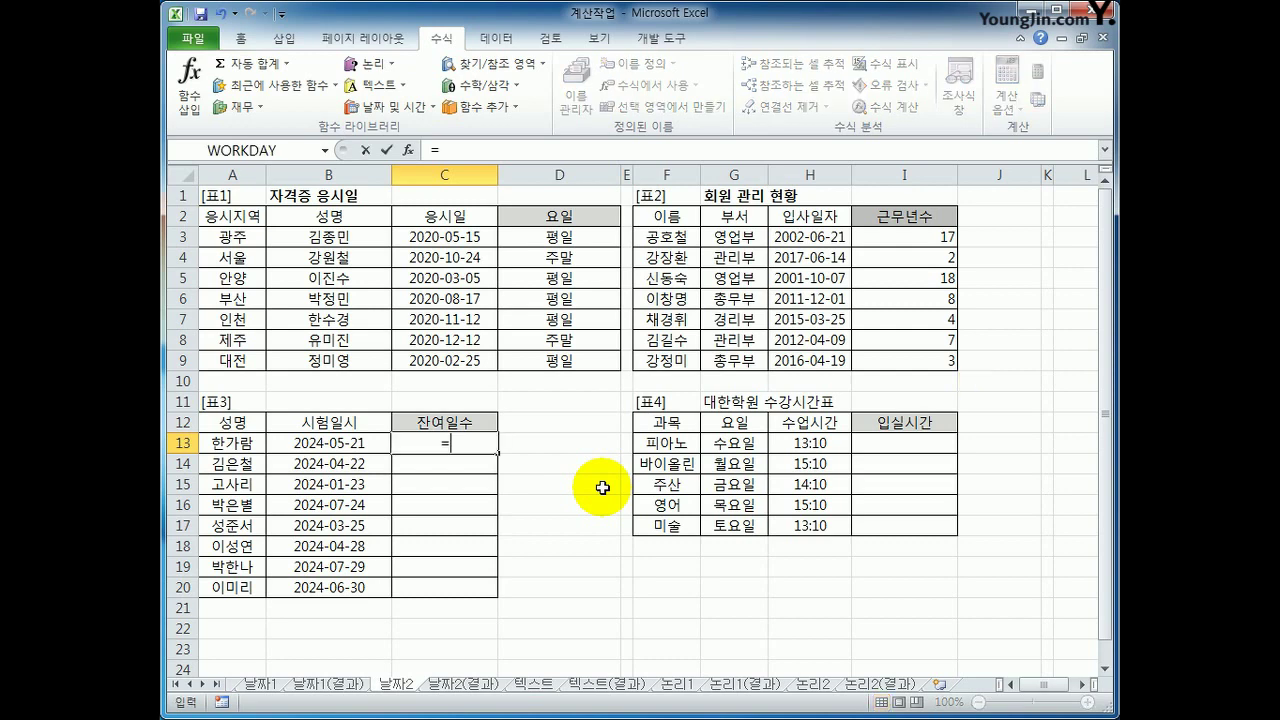
{"action": "type", "text": "DAYS"}
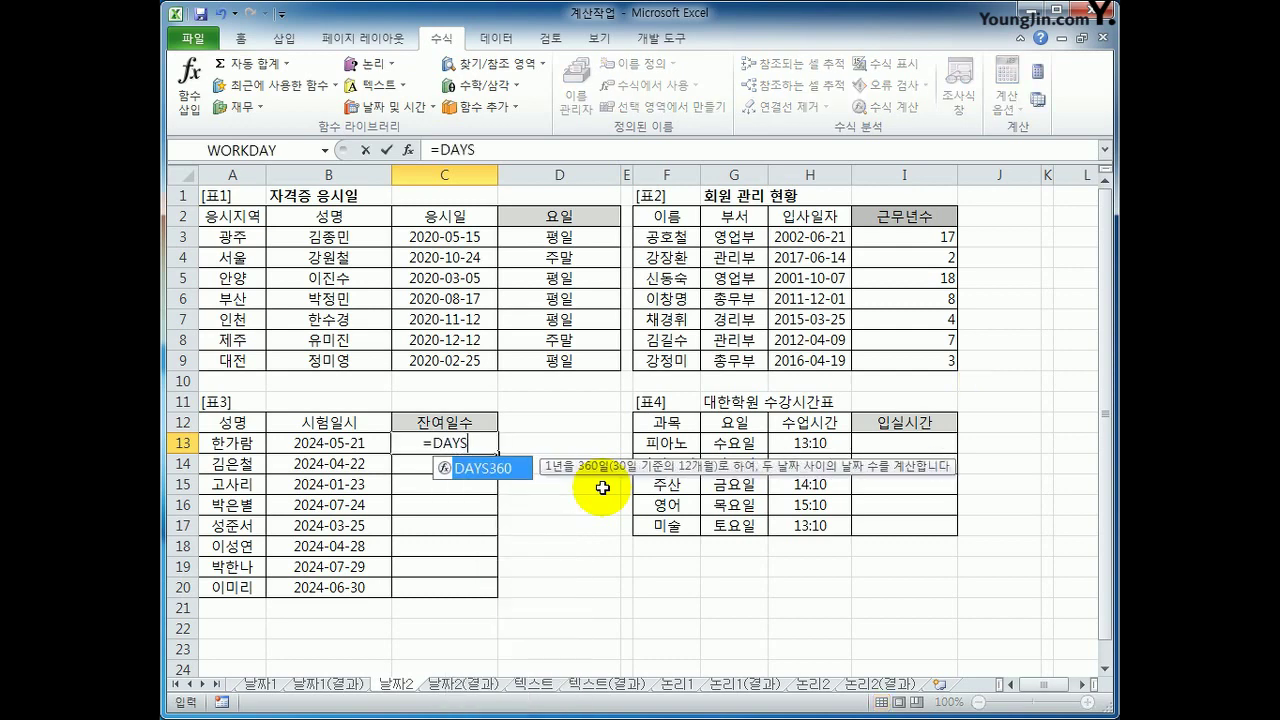
{"action": "key", "text": "Tab"}
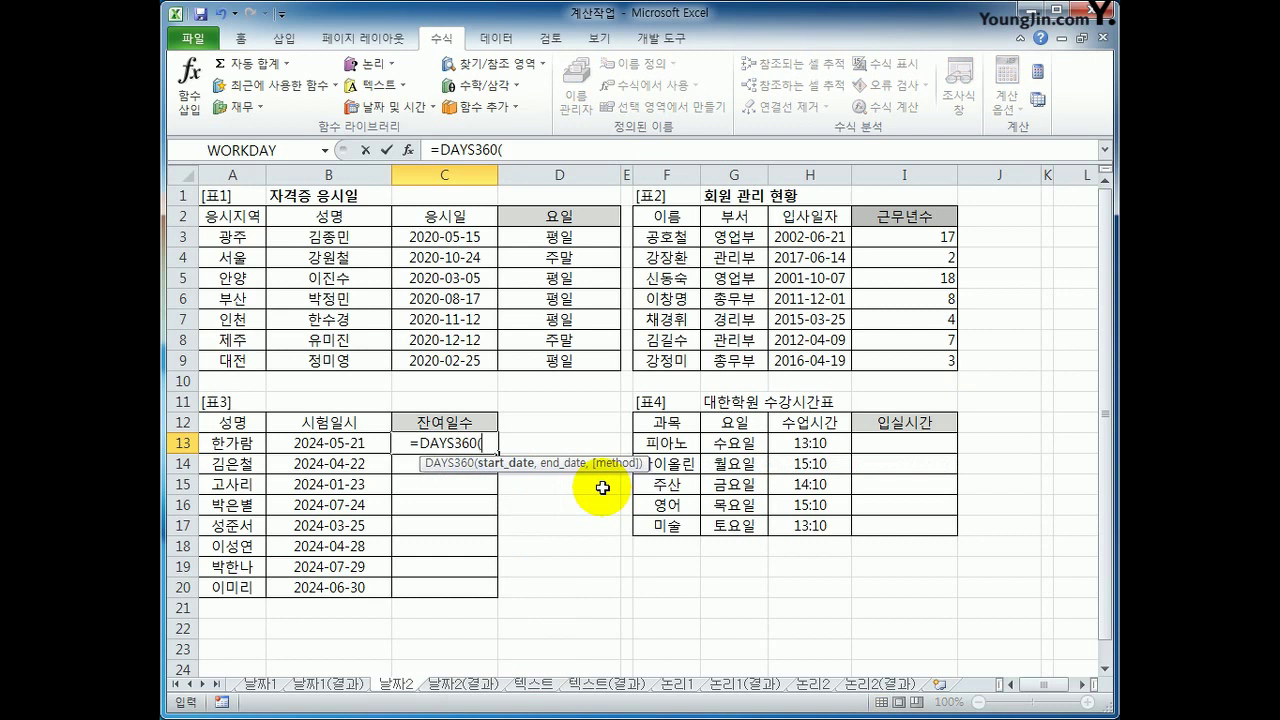
{"action": "type", "text": "TO"}
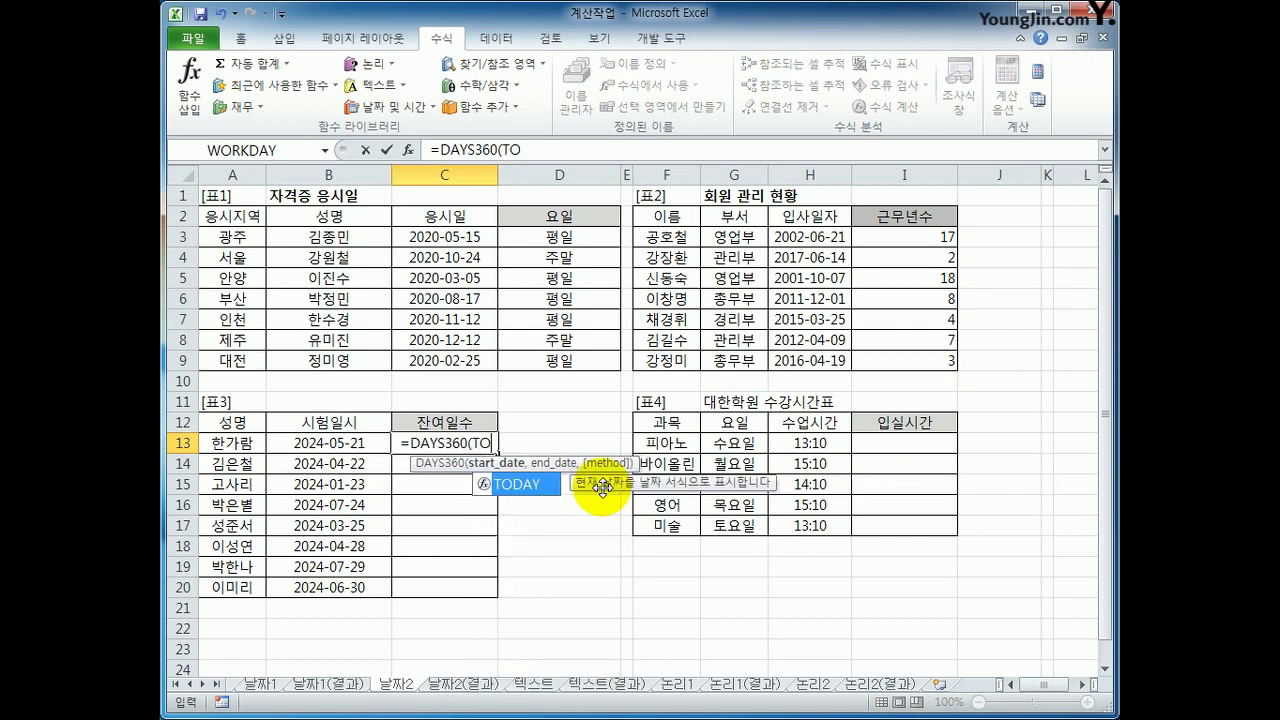
{"action": "key", "text": "Tab"}
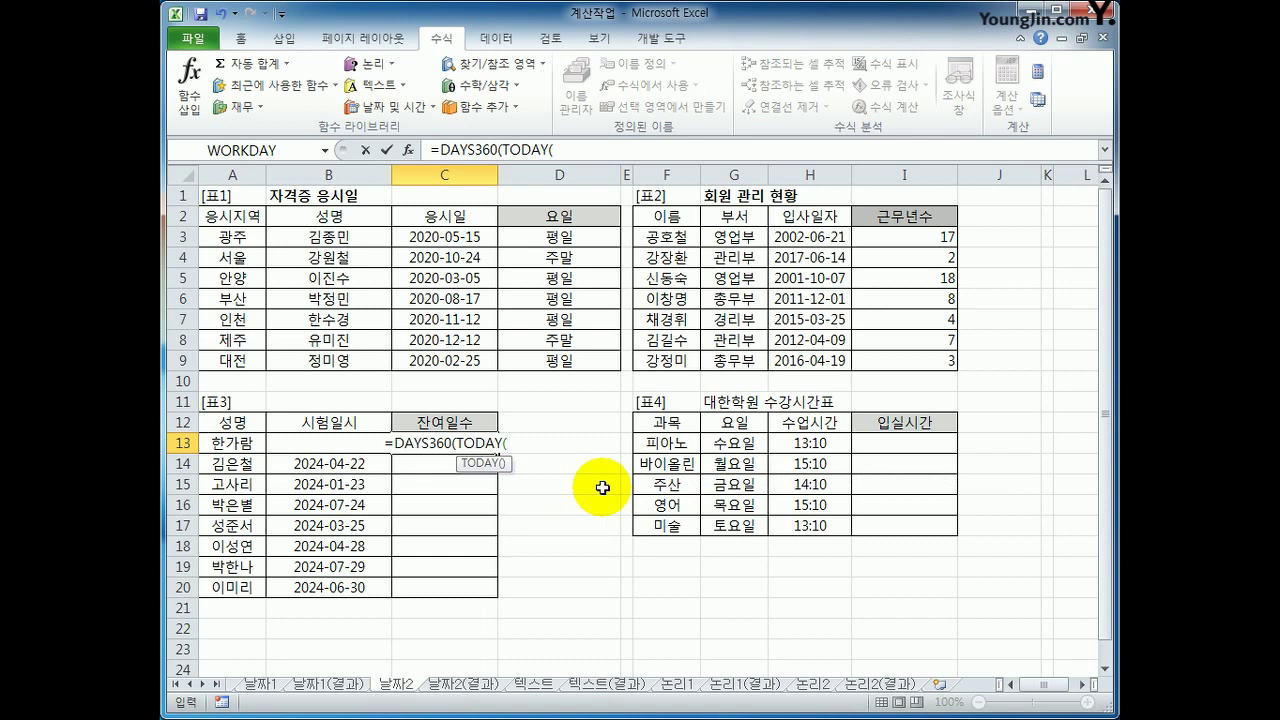
{"action": "type", "text": ")"}
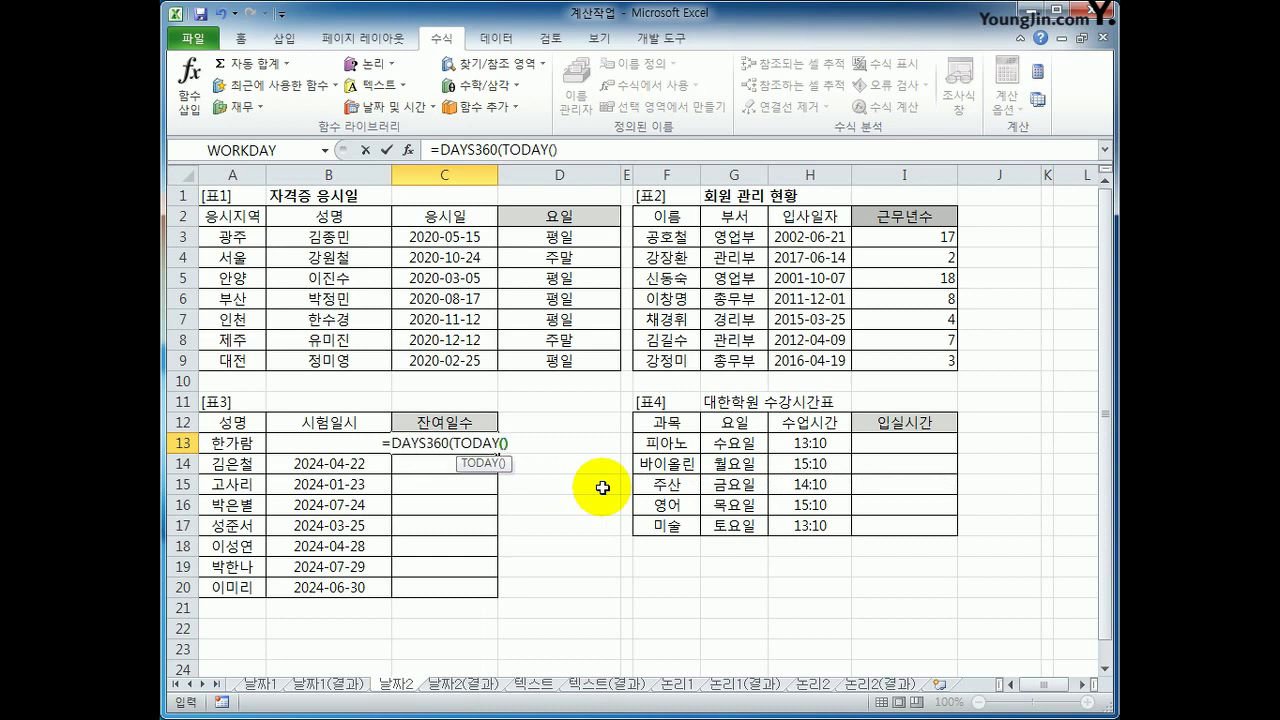
{"action": "type", "text": ","}
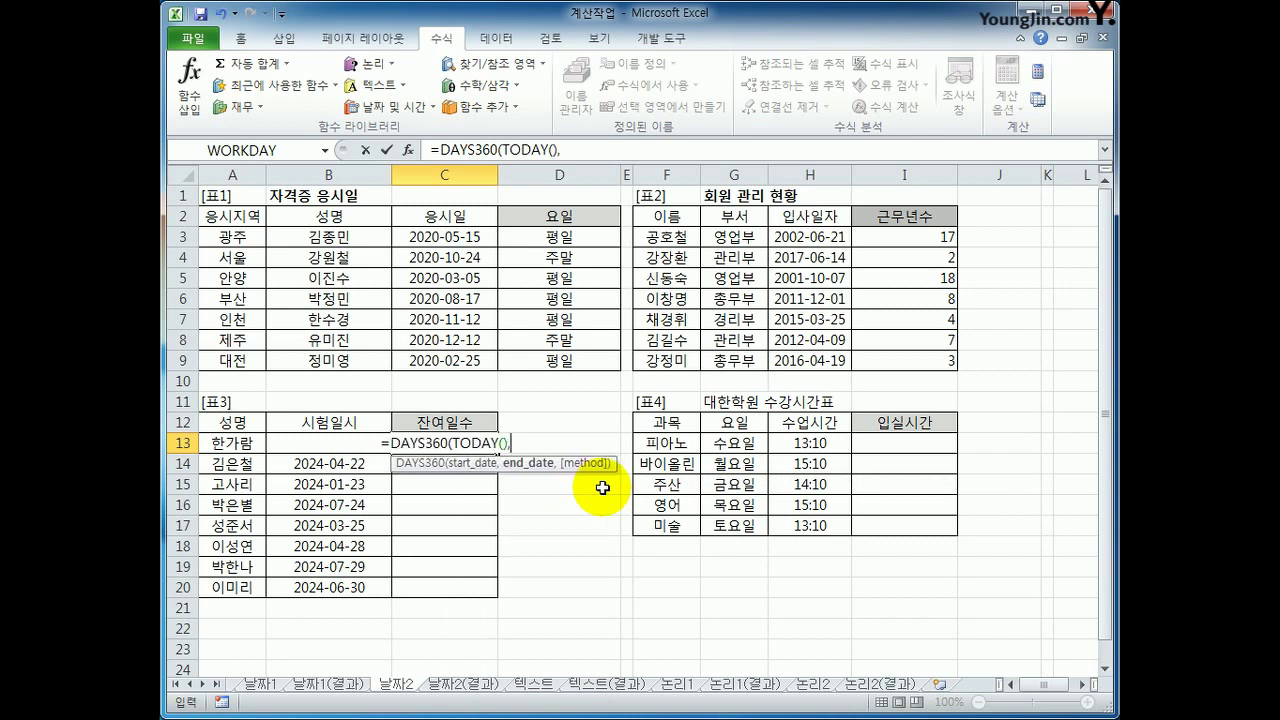
{"action": "key", "text": "Left"}
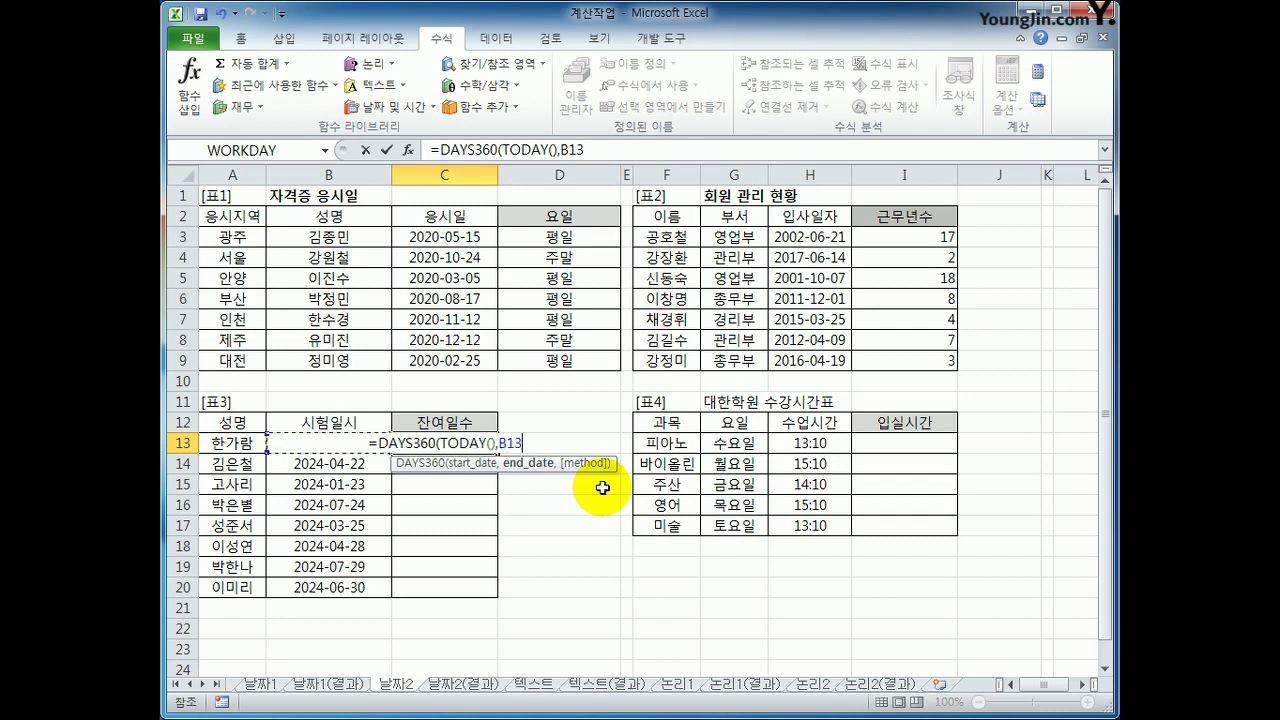
{"action": "type", "text": ","}
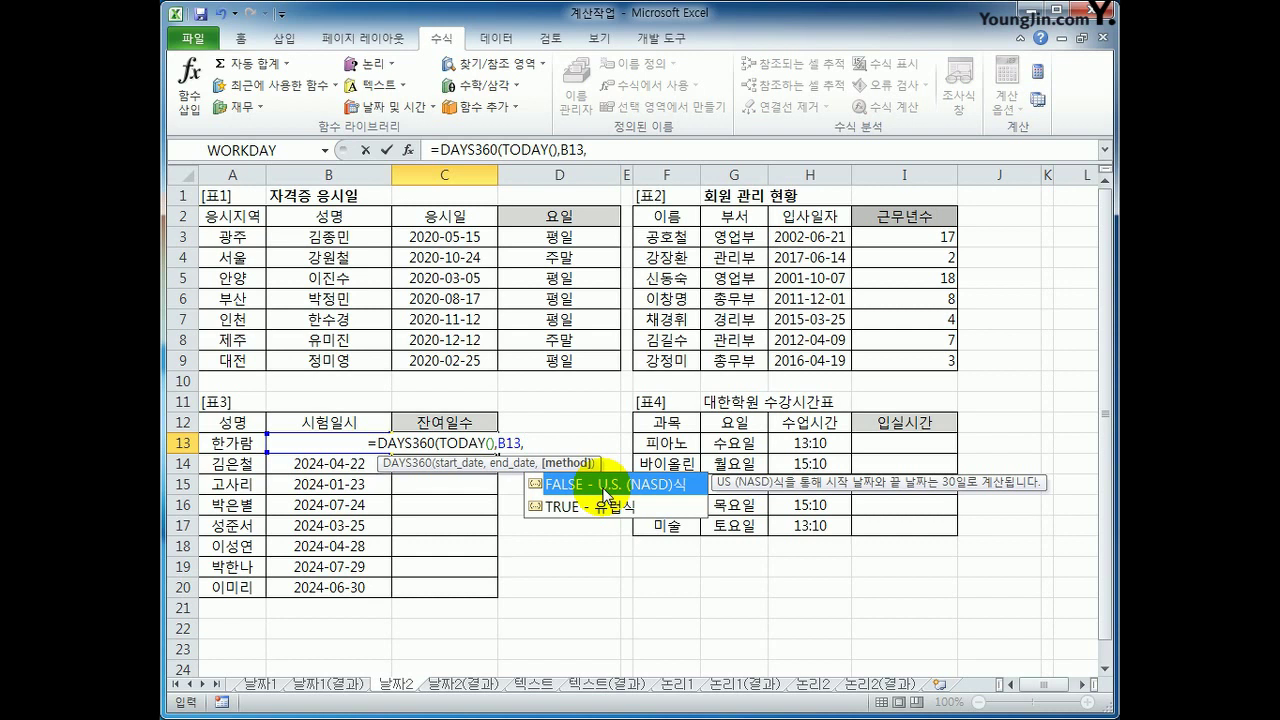
{"action": "double_click", "coordinate": [604, 494]}
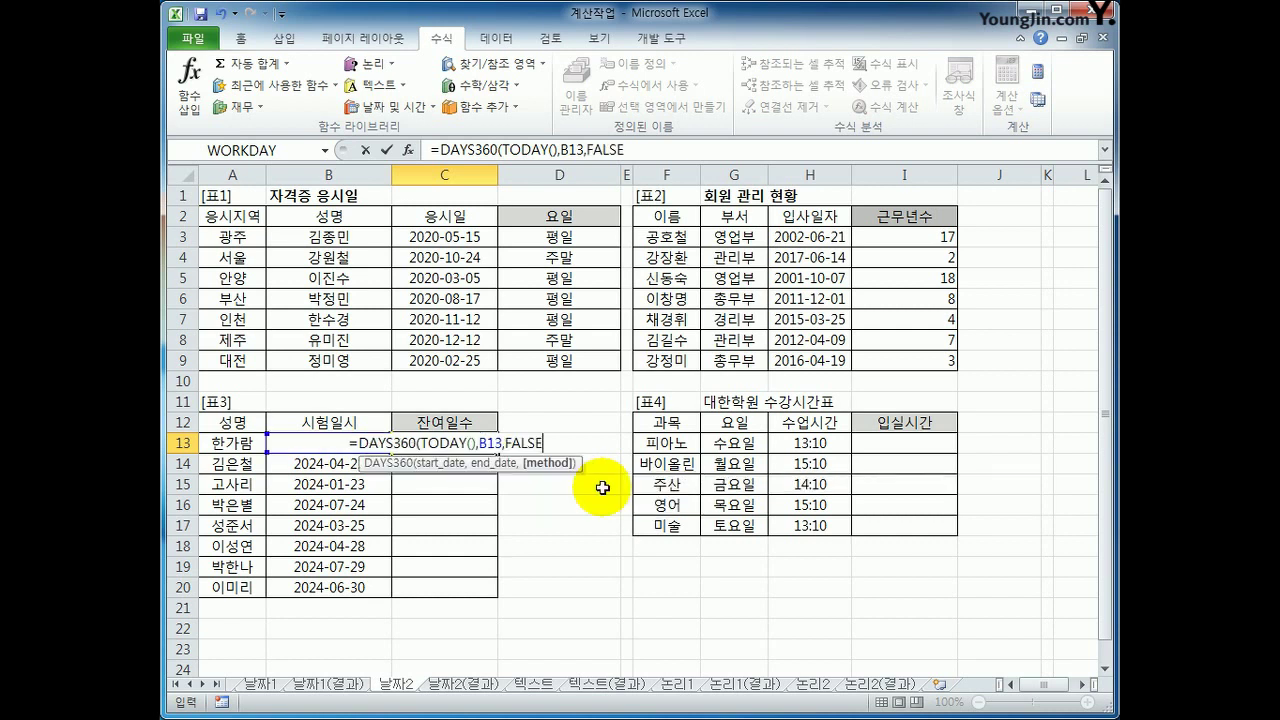
{"action": "type", "text": ")"}
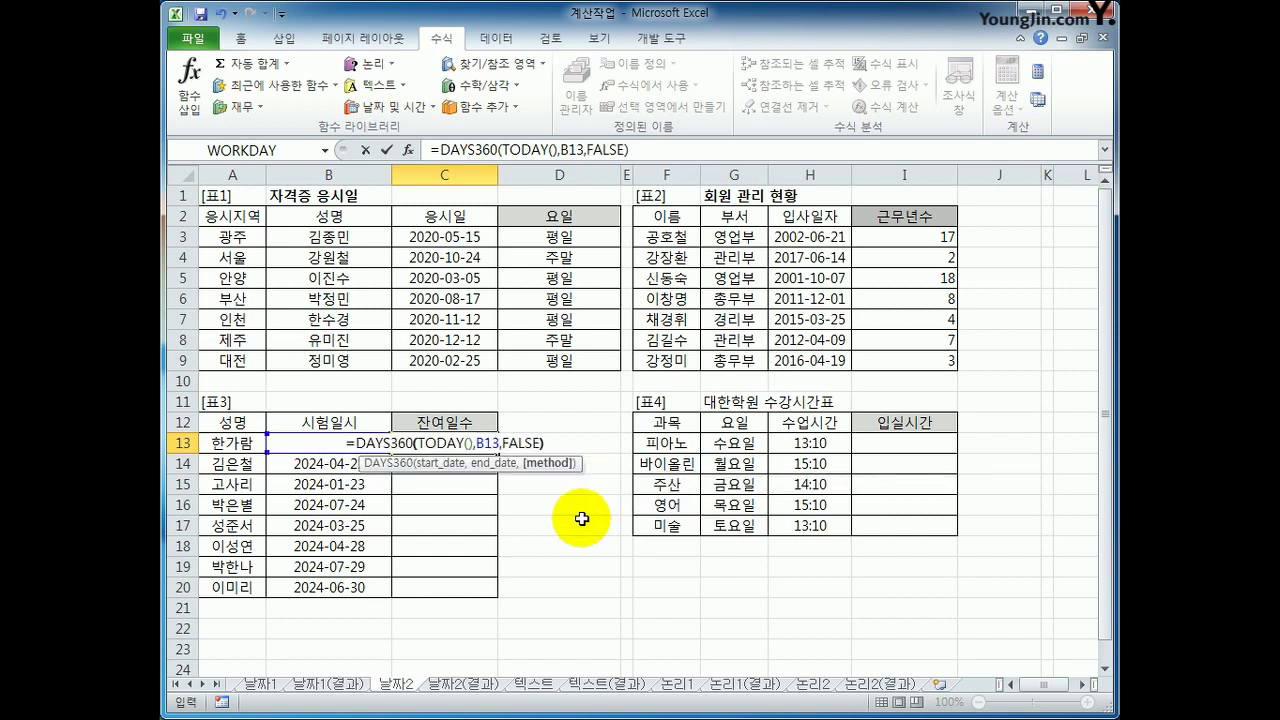
{"action": "key", "text": "Return"}
{"action": "key", "text": "Up"}
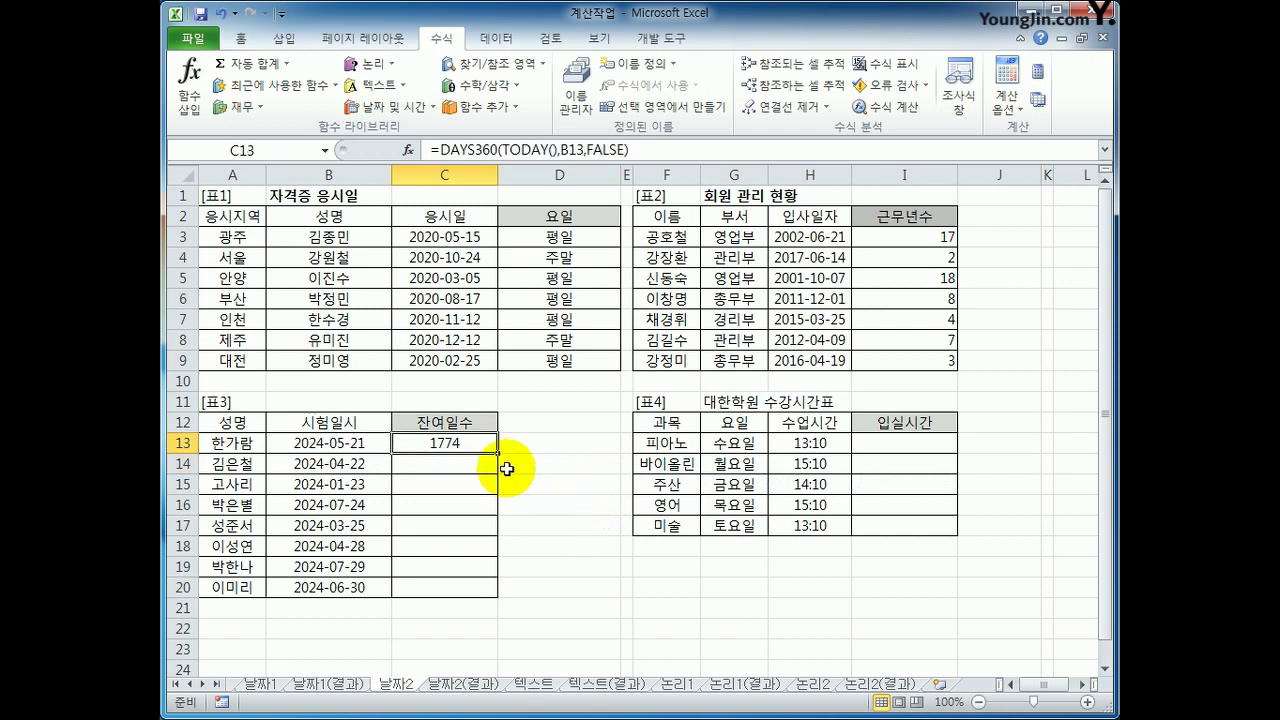
Fill the DAYS360 formula from C13 down to C20 and select the filled 잔여일수 cells
{"action": "left_click_drag", "start_coordinate": [497, 452], "coordinate": [500, 589]}
{"action": "left_click", "coordinate": [463, 446]}
{"action": "left_click_drag", "start_coordinate": [463, 446], "coordinate": [465, 591]}
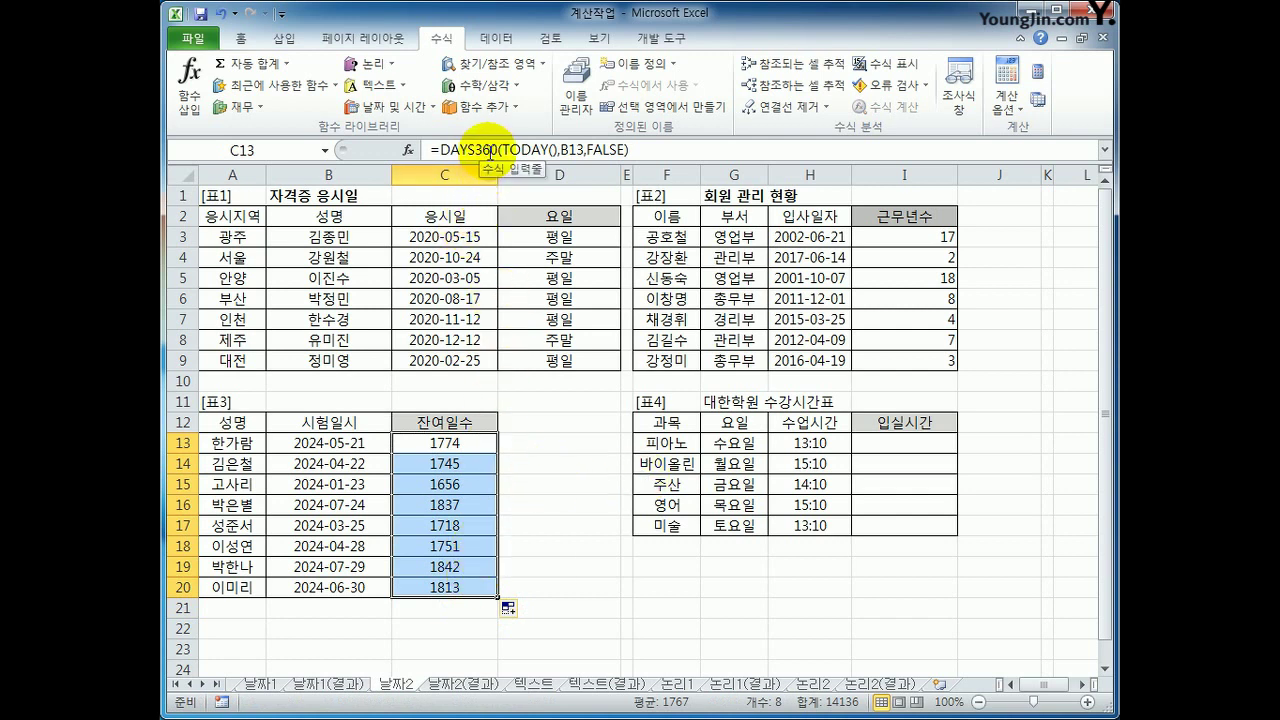
Enter =HOUR(H13)&"시" in I13 to calculate the 입실시간 in 표4
{"action": "left_click", "coordinate": [895, 449]}
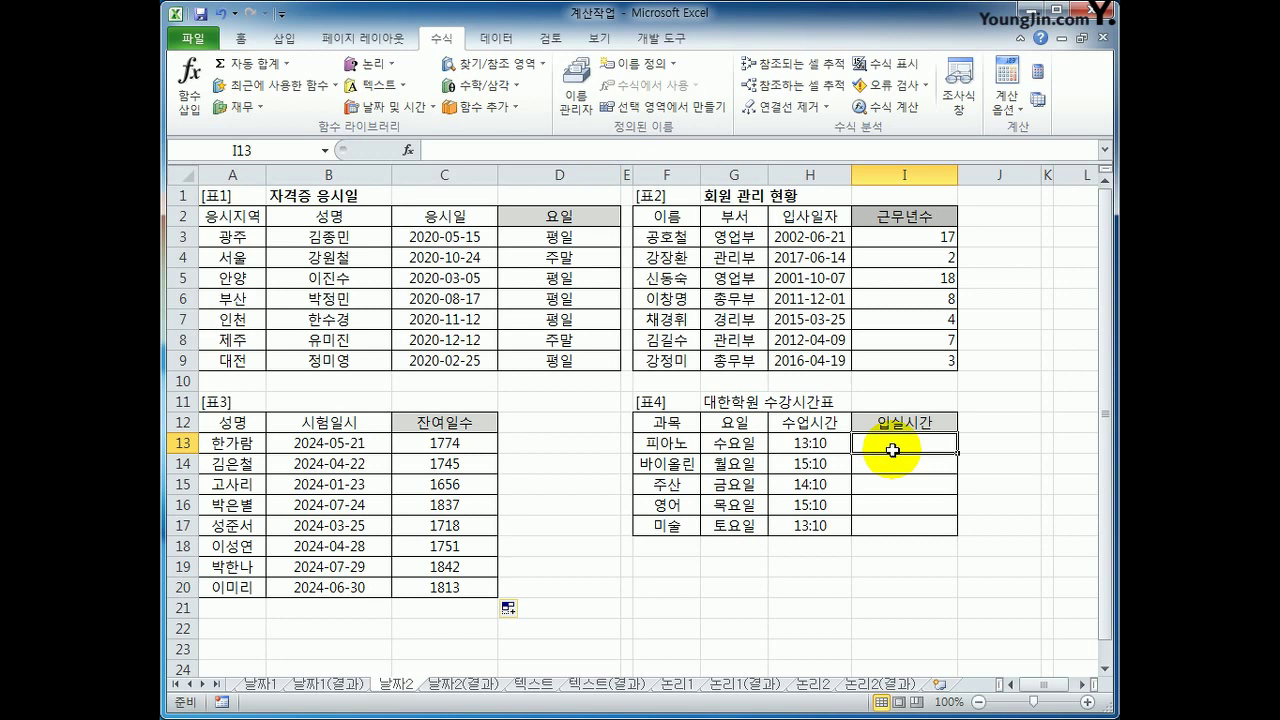
{"action": "type", "text": "=HO"}
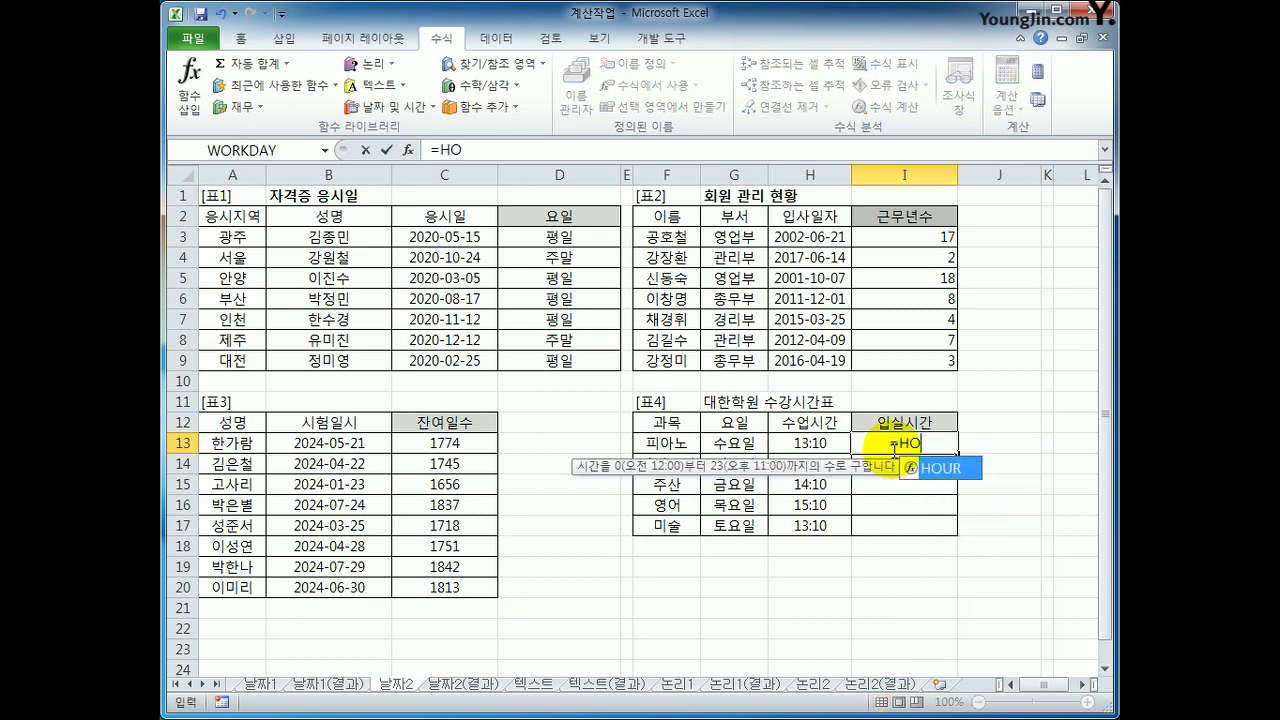
{"action": "key", "text": "Tab"}
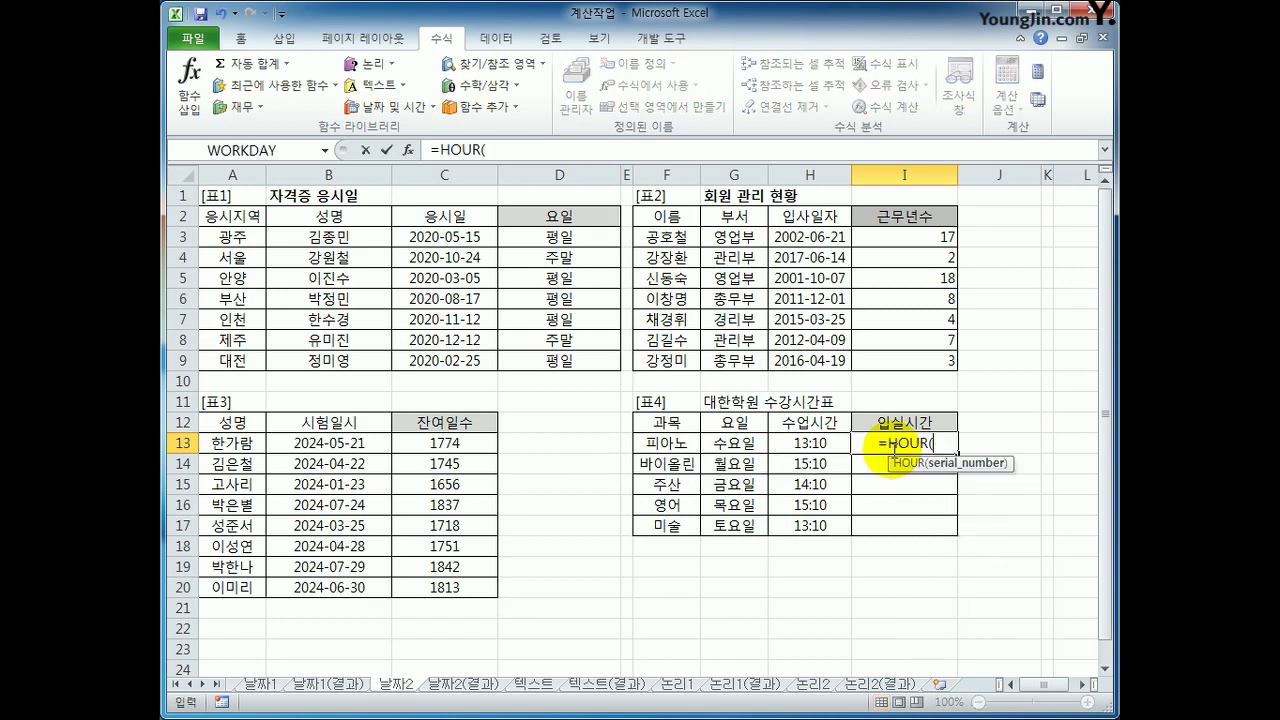
{"action": "left_click", "coordinate": [811, 443]}
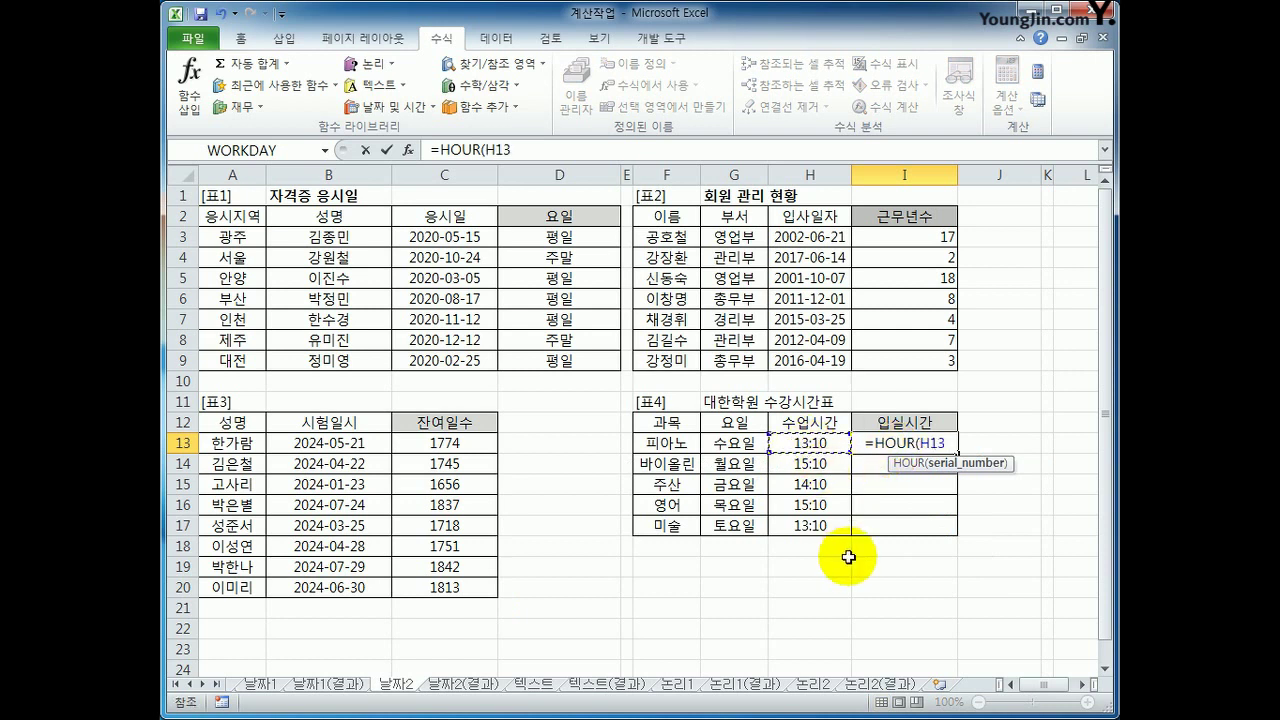
{"action": "type", "text": ")"}
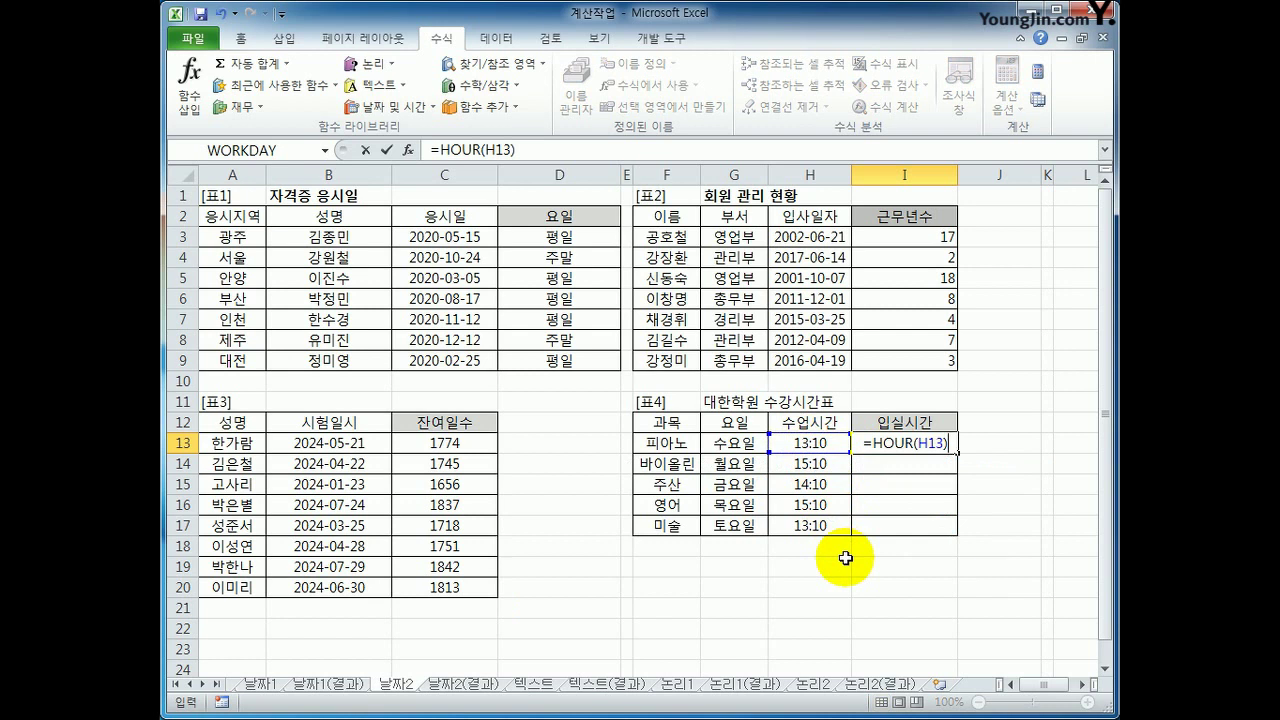
{"action": "type", "text": "&\"시\""}
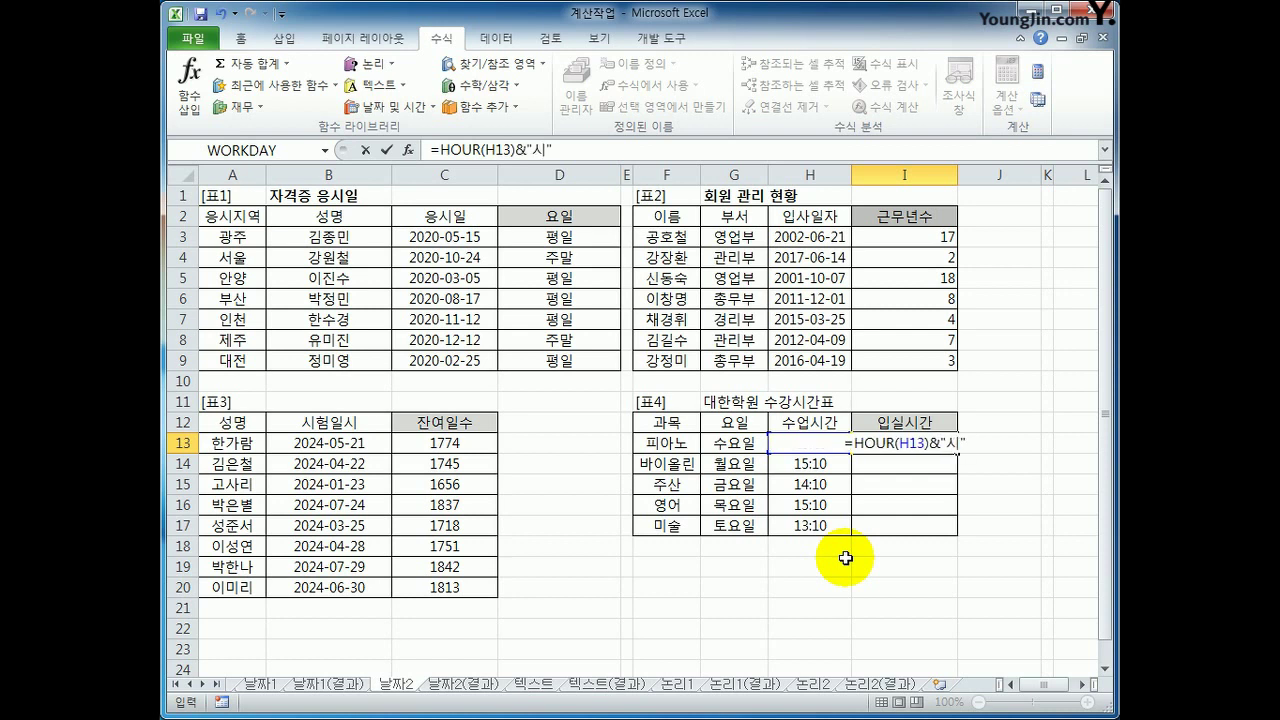
{"action": "key", "text": "Return"}
Fill the HOUR formula from I13 down to I17 in the 입실시간 column
{"action": "key", "text": "Up"}
{"action": "left_click_drag", "start_coordinate": [957, 453], "coordinate": [952, 532]}
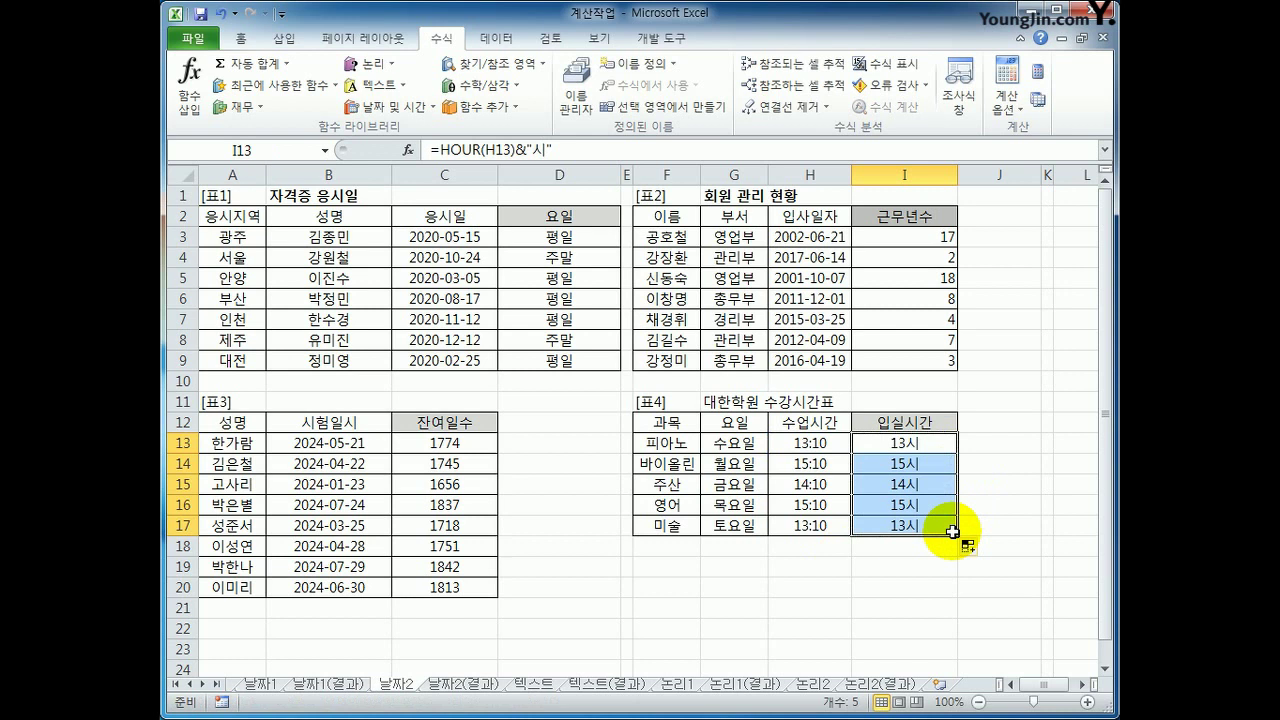
{"action": "left_click", "coordinate": [910, 484]}
{"action": "left_click", "coordinate": [924, 522]}
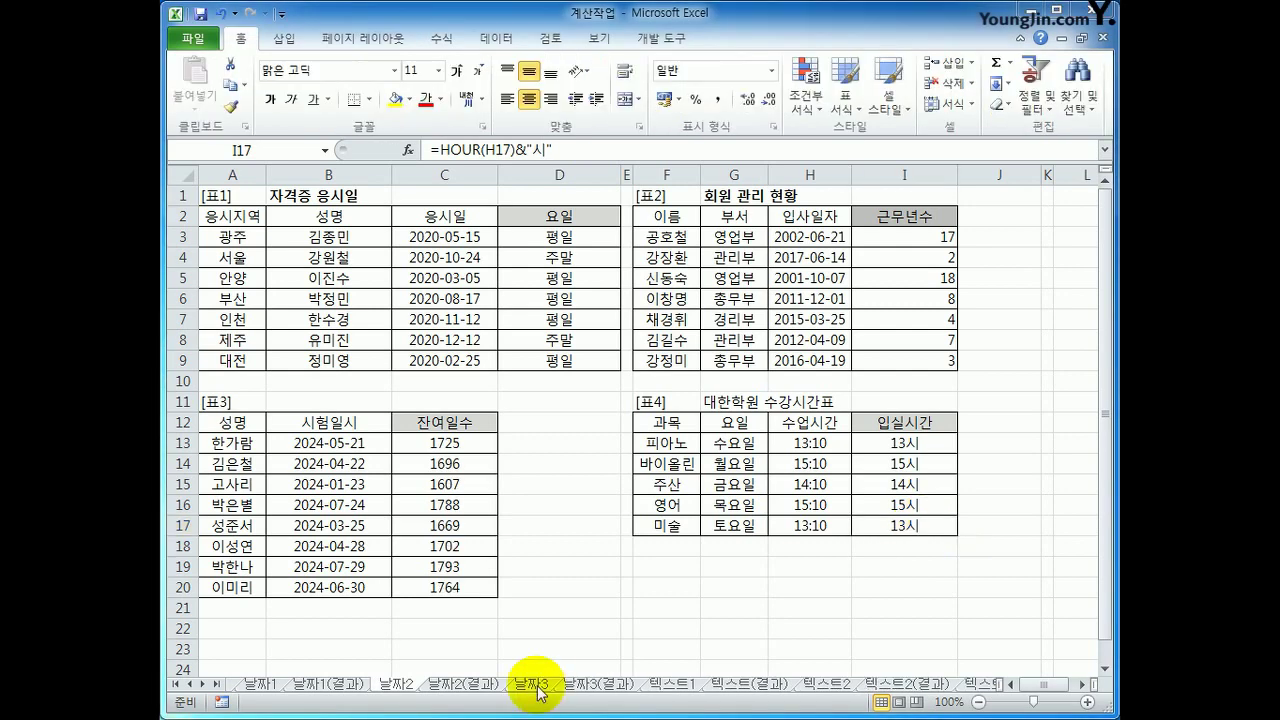
Switch to the 날짜3 sheet and review 표1's 시작일 in D1, the 행사일 in C3 and 표2's holiday dates in F3:F10
{"action": "left_click", "coordinate": [533, 686]}
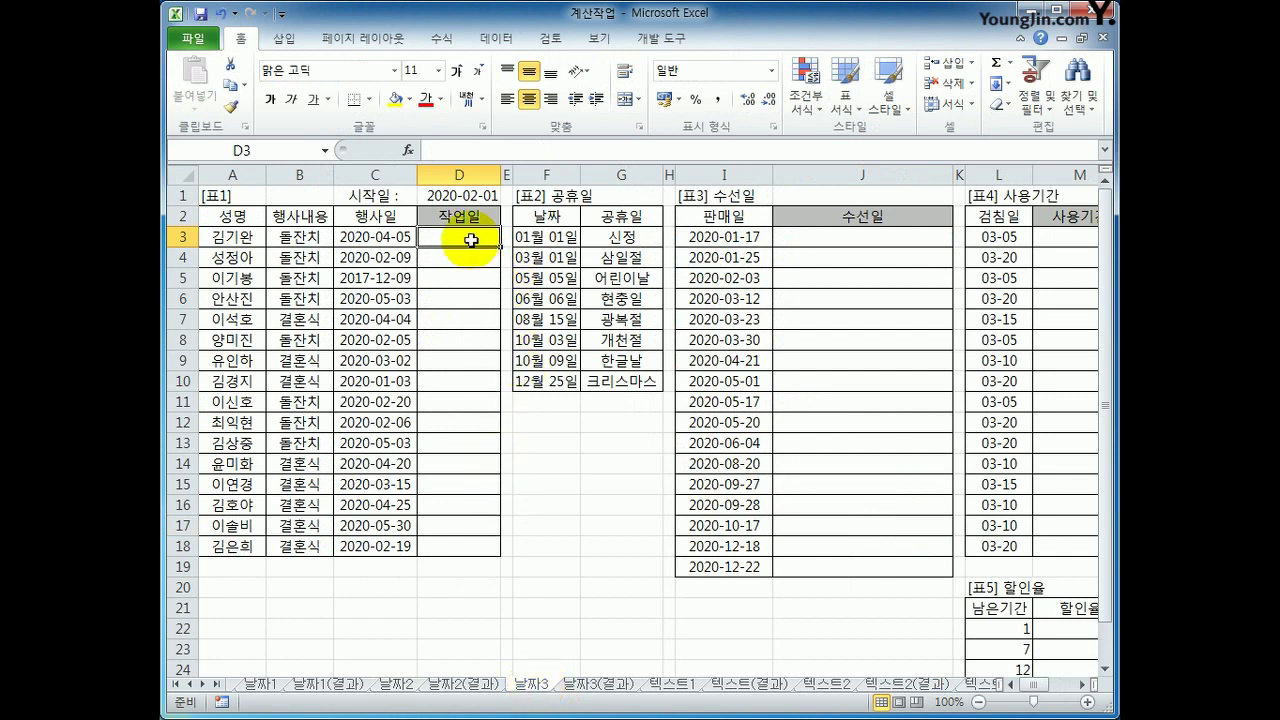
{"action": "left_click", "coordinate": [445, 195]}
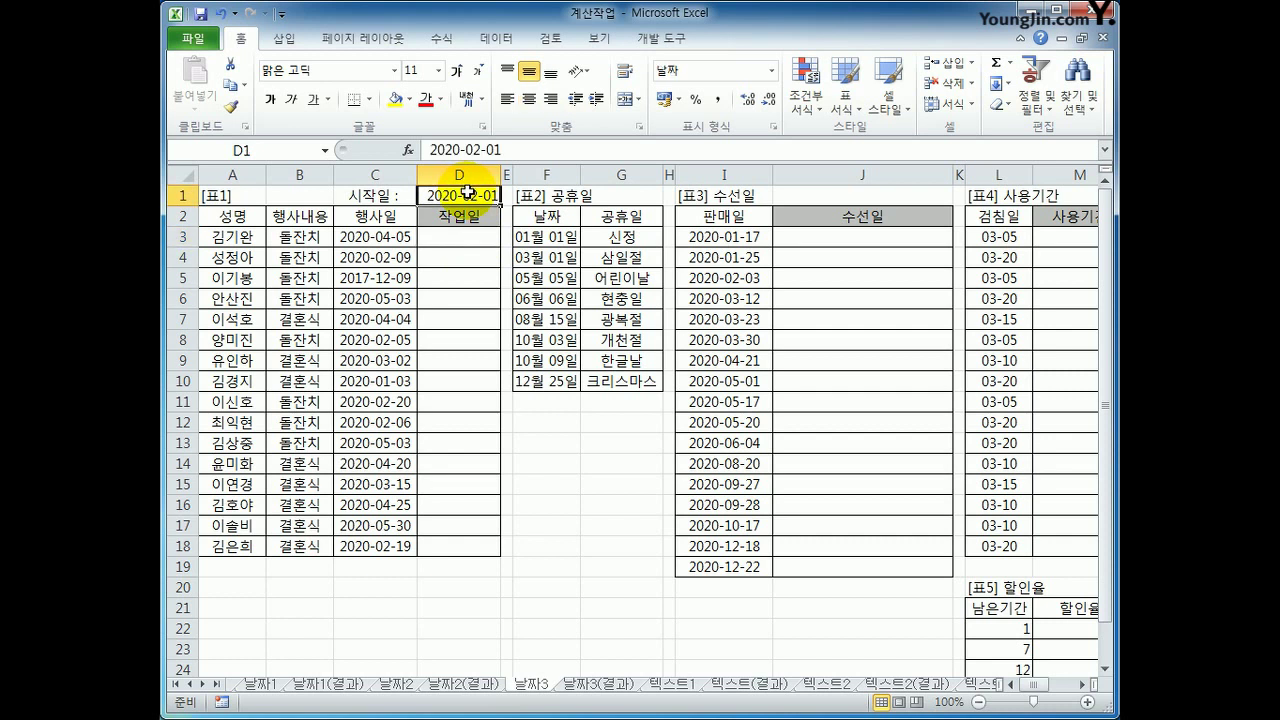
{"action": "left_click", "coordinate": [392, 230]}
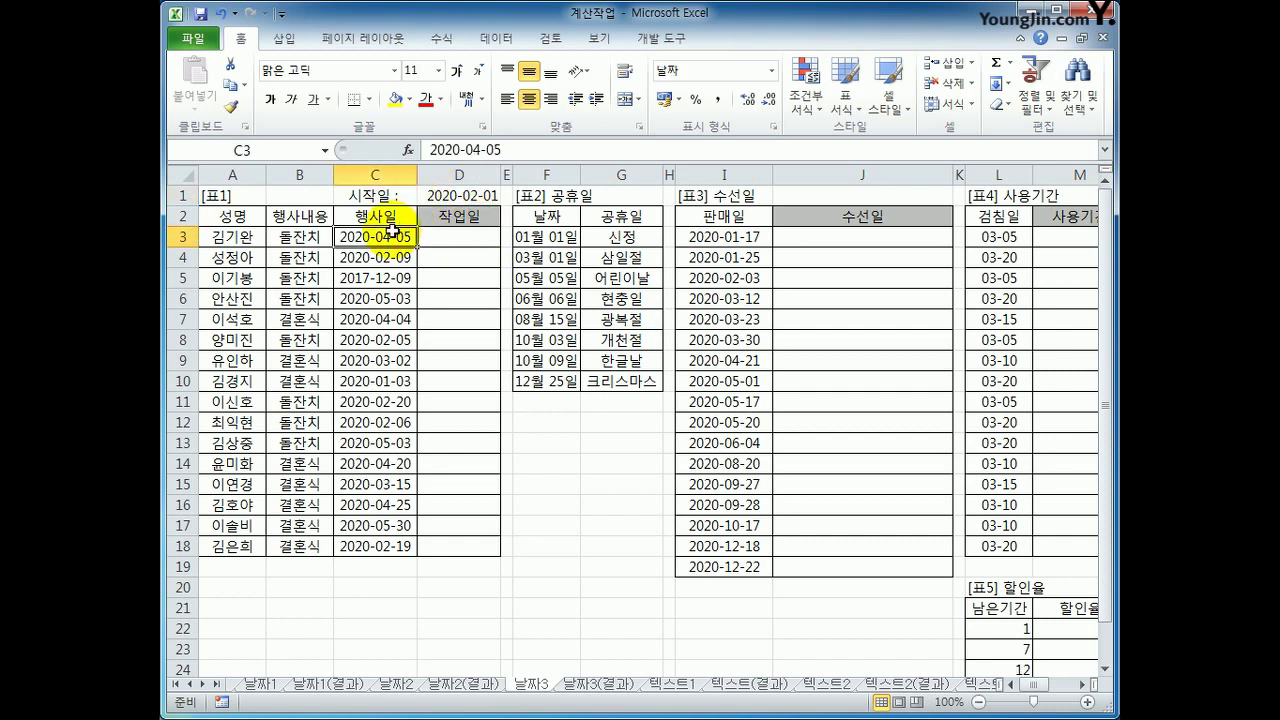
{"action": "left_click", "coordinate": [440, 237]}
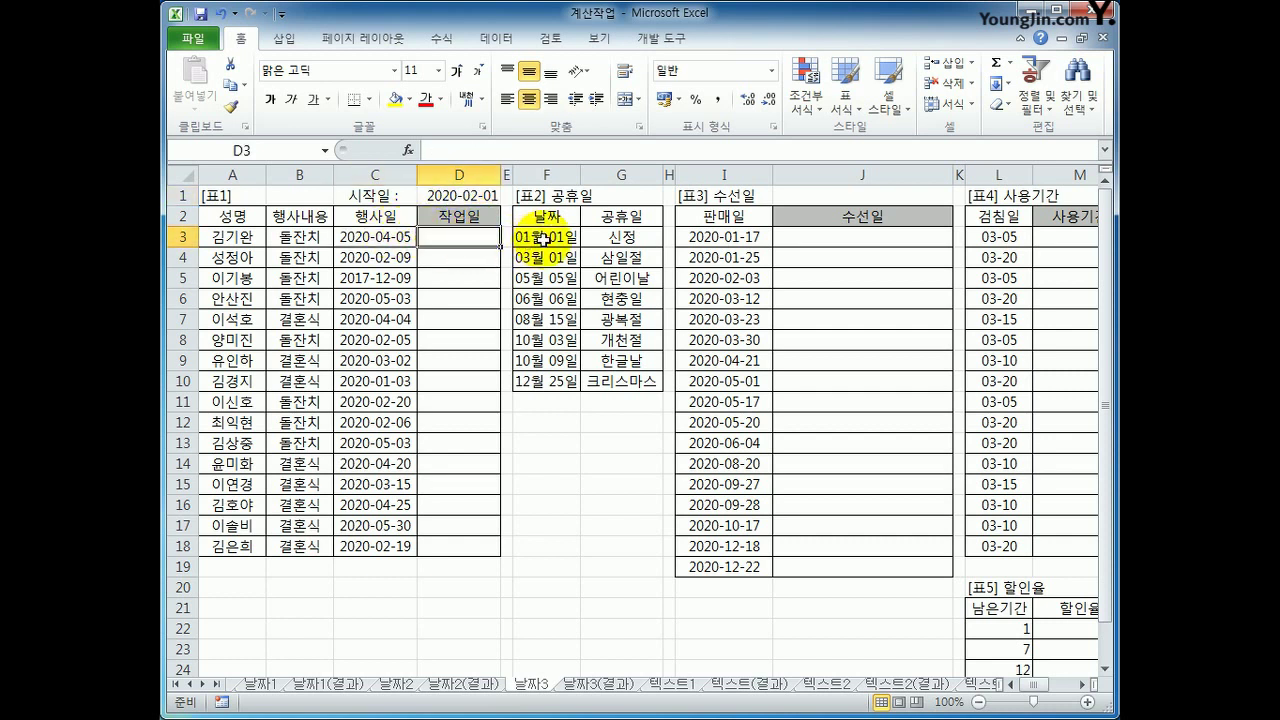
{"action": "left_click_drag", "start_coordinate": [558, 237], "coordinate": [558, 378]}
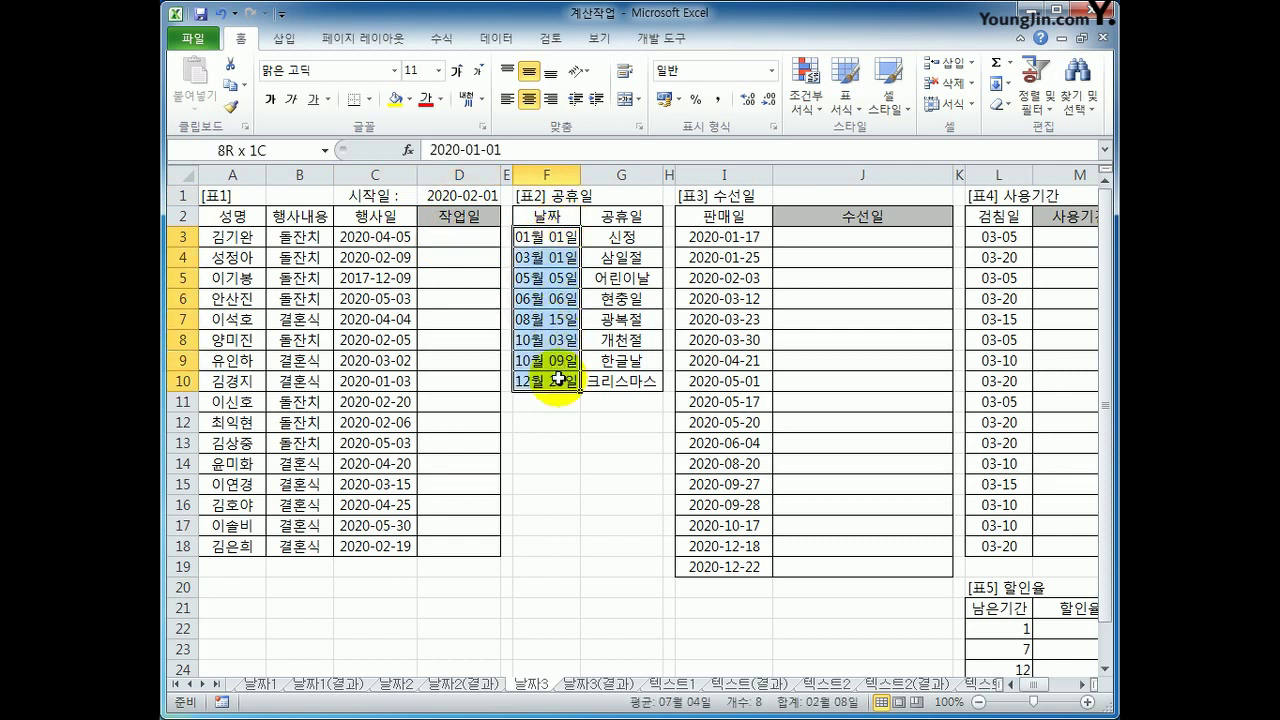
Enter =NETWORKDAYS($D$1,C3,$F$3:$F$10) in D3 to calculate the 작업일 in 표1
{"action": "left_click", "coordinate": [472, 238]}
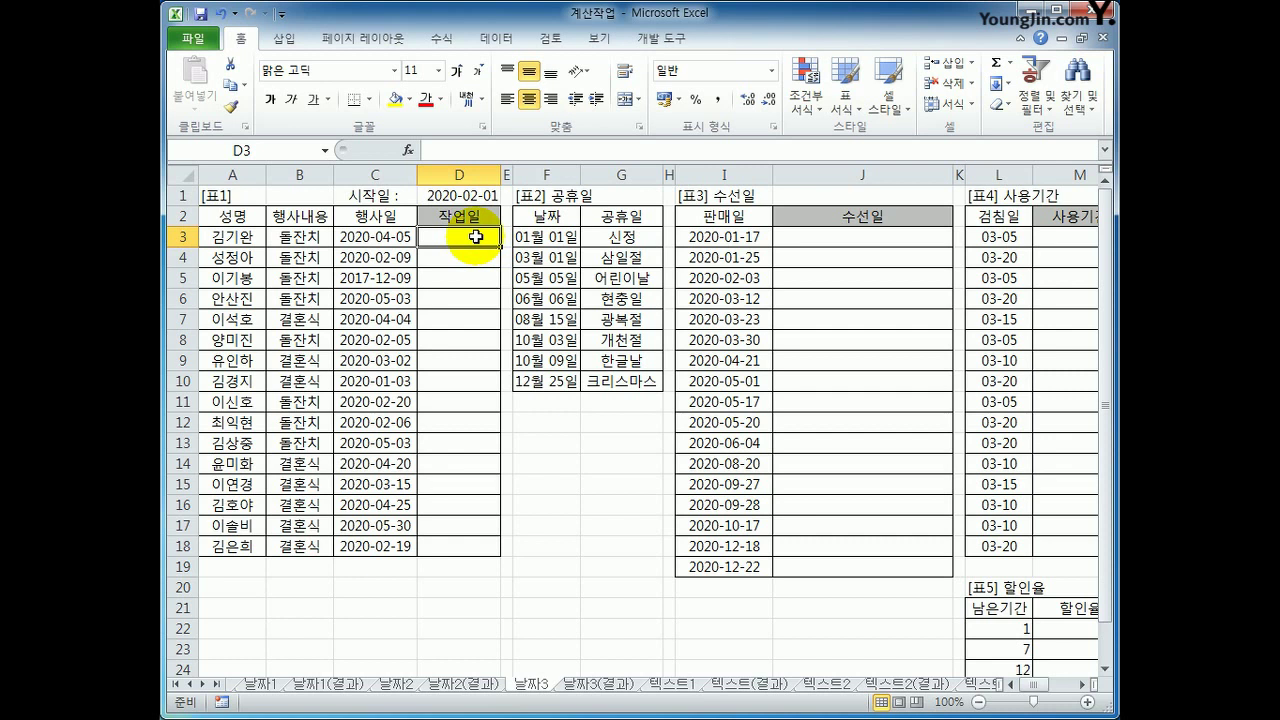
{"action": "type", "text": "=net"}
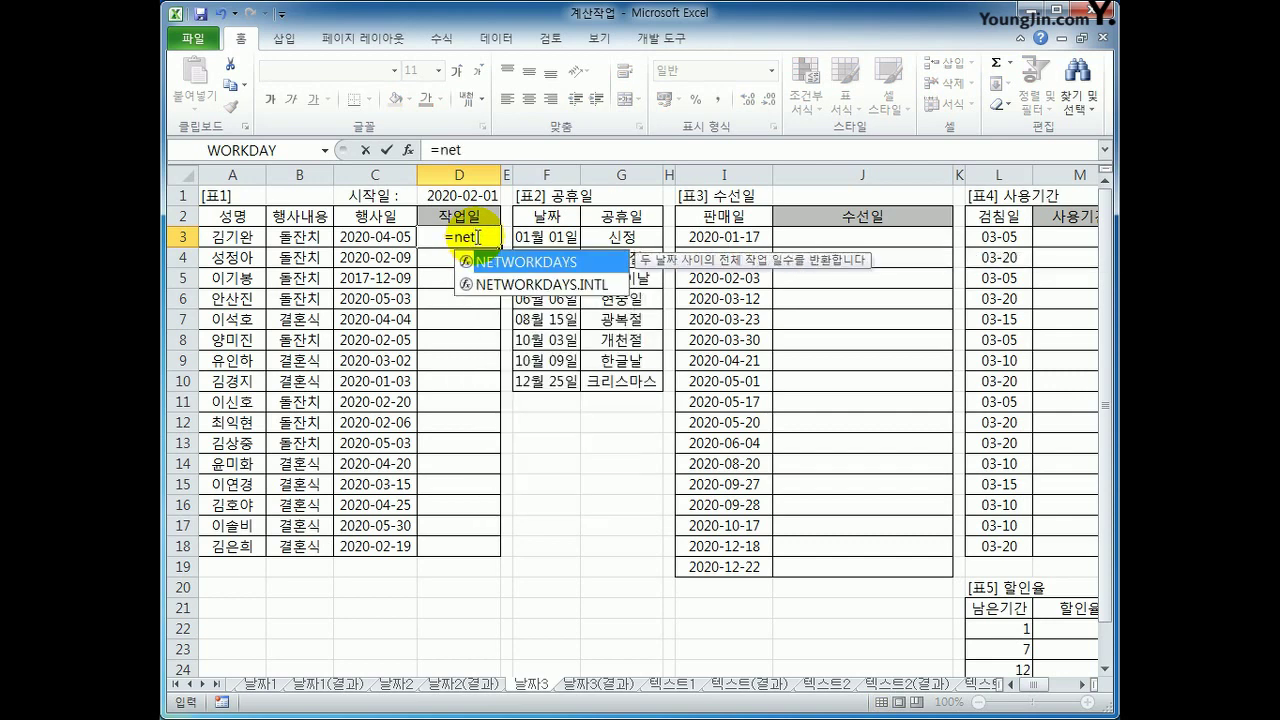
{"action": "key", "text": "Tab"}
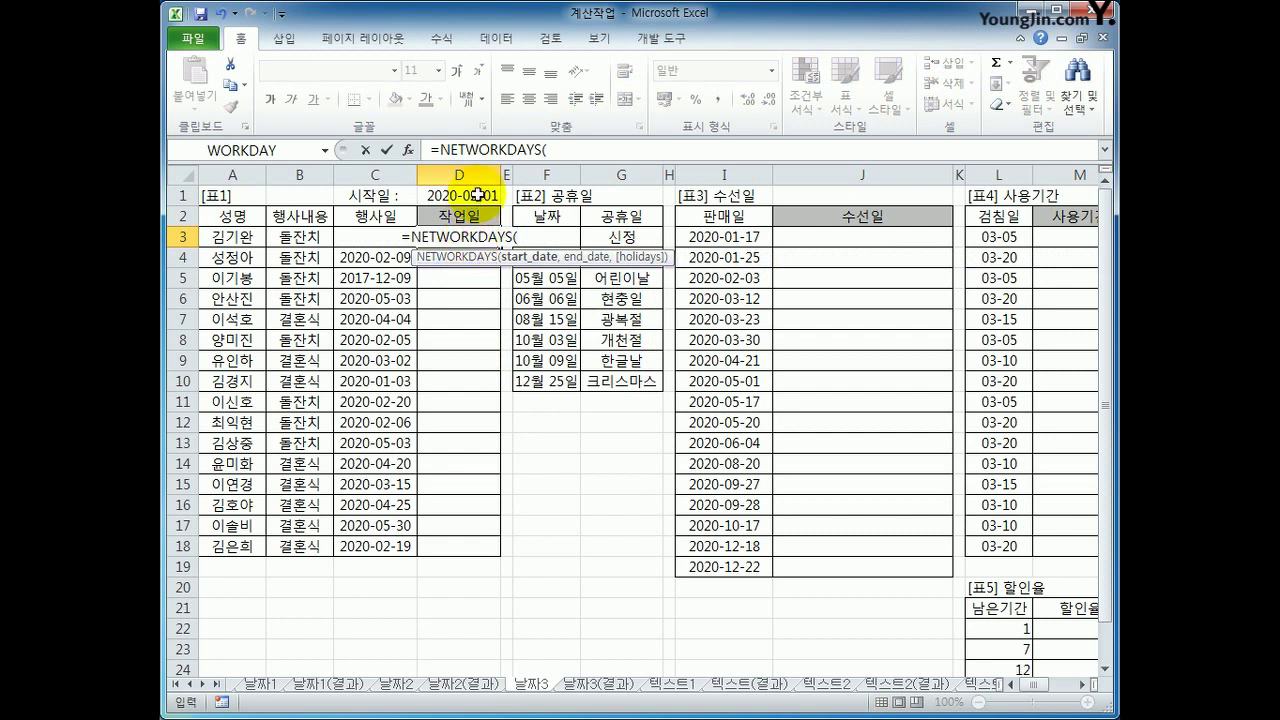
{"action": "left_click", "coordinate": [478, 194]}
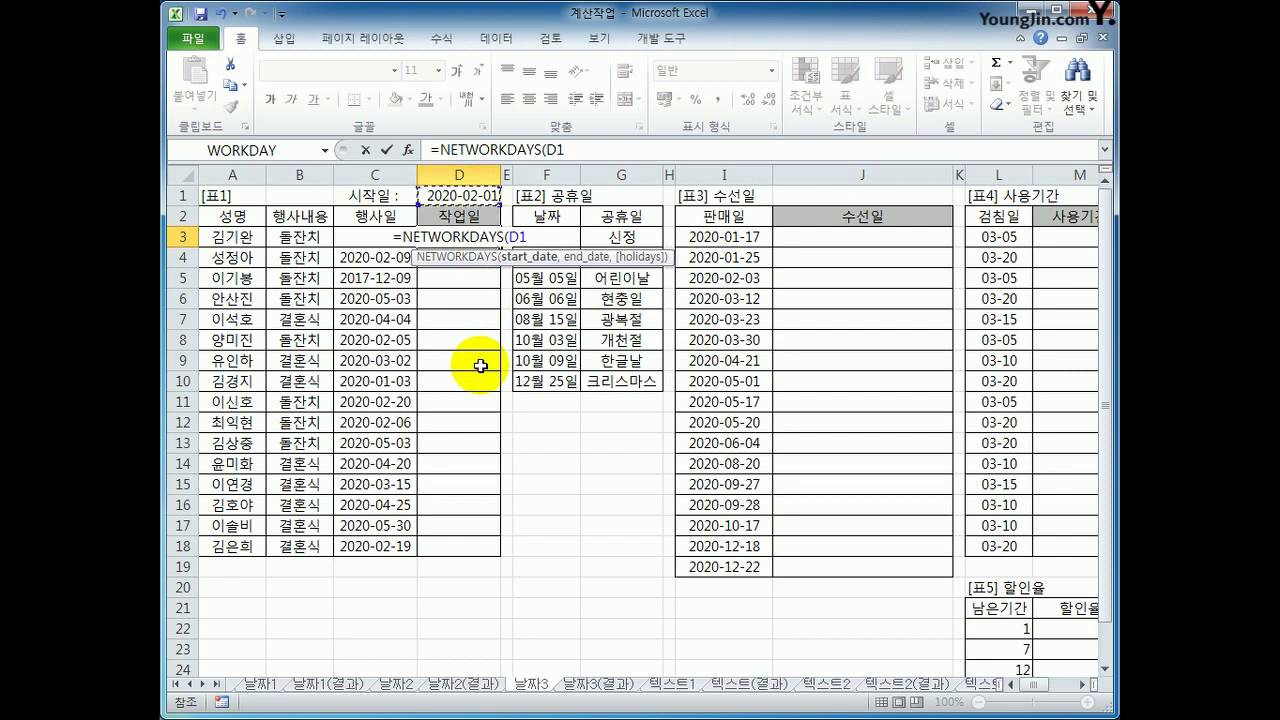
{"action": "key", "text": "F4"}
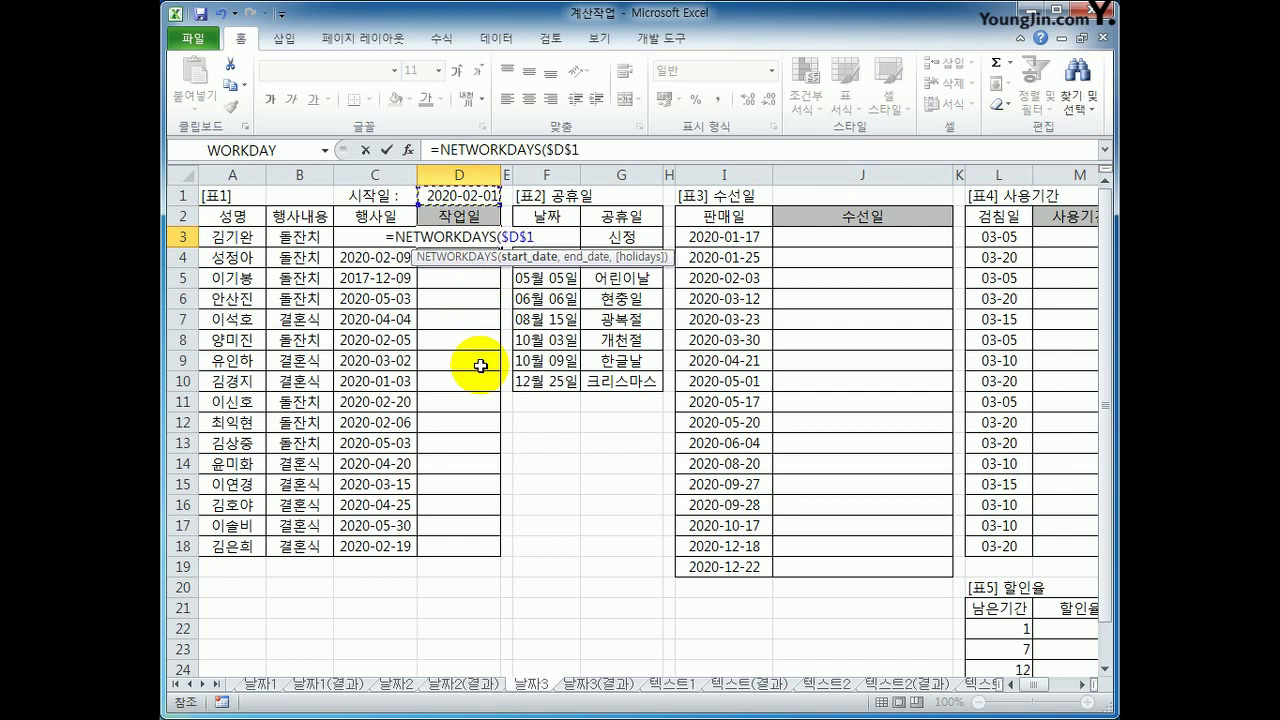
{"action": "type", "text": ","}
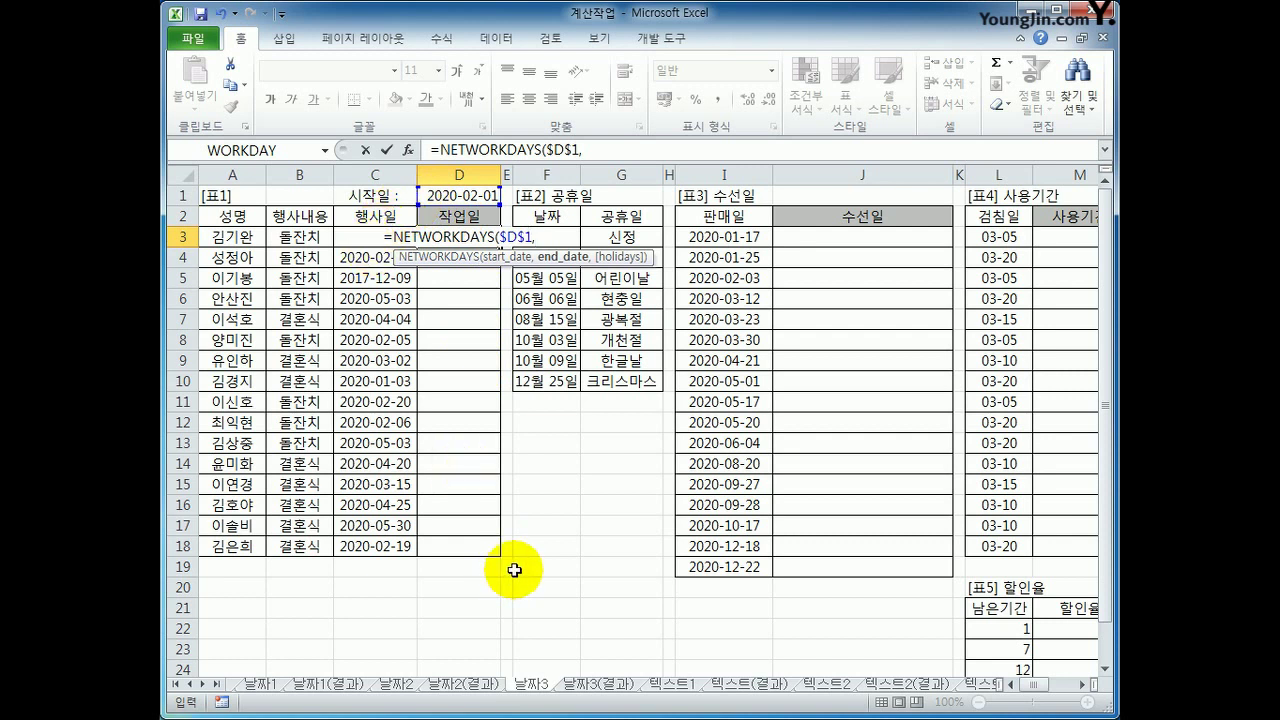
{"action": "key", "text": "Left"}
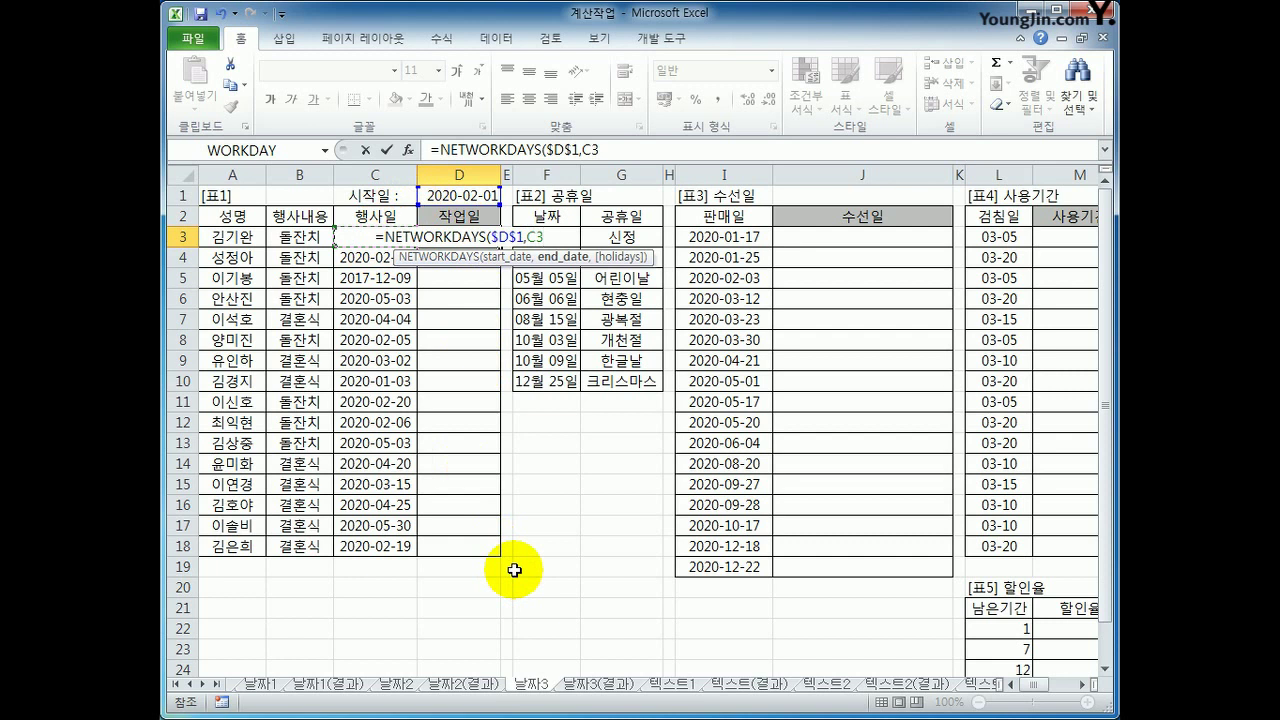
{"action": "type", "text": ","}
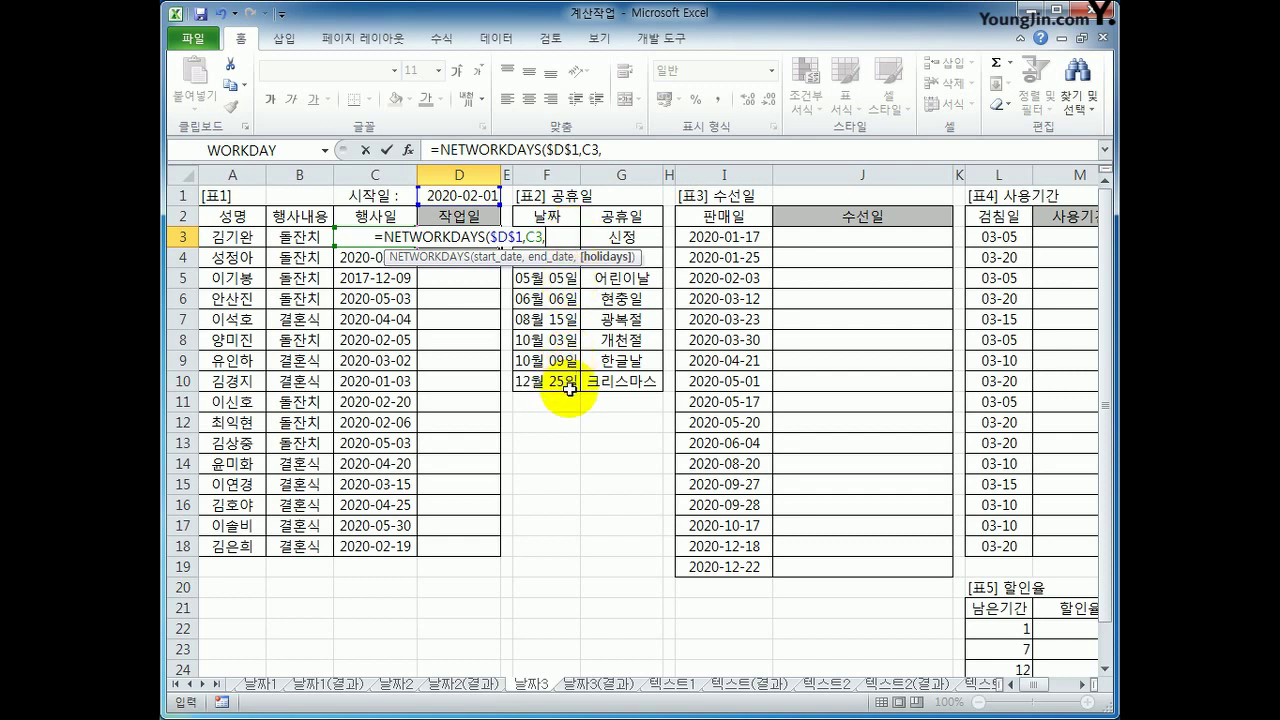
{"action": "left_click_drag", "start_coordinate": [569, 389], "coordinate": [563, 238]}
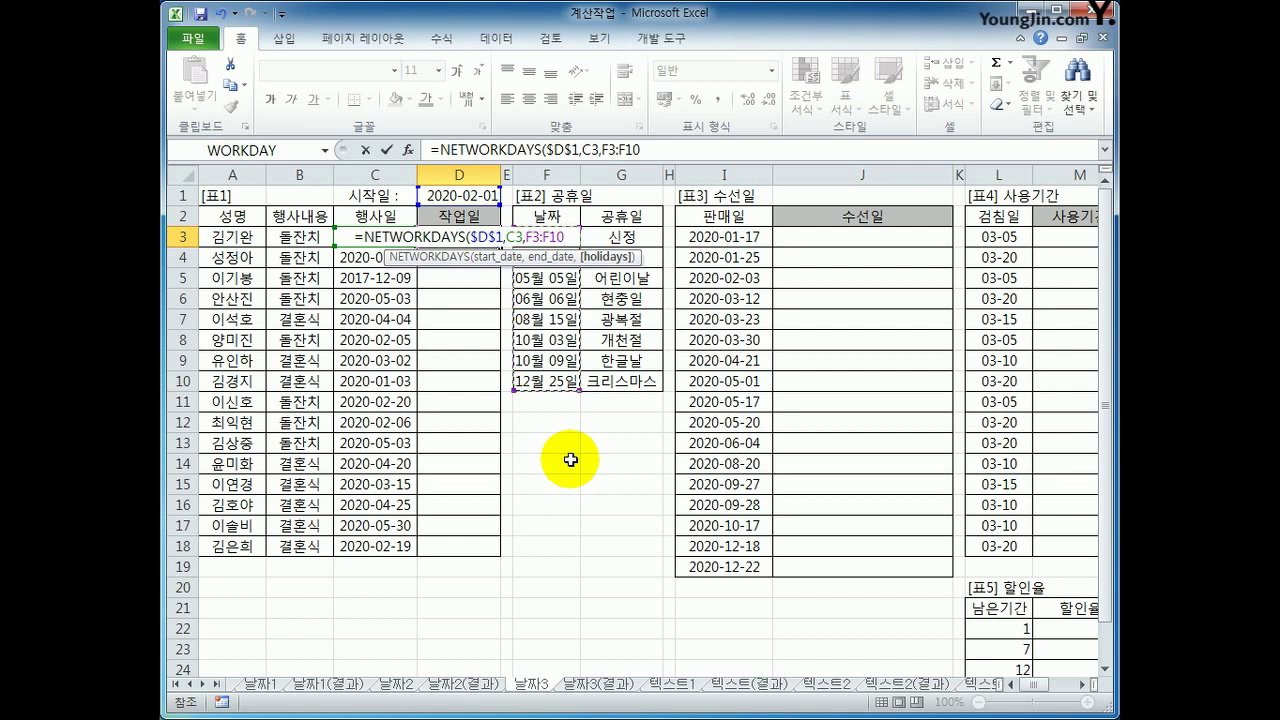
{"action": "key", "text": "F4"}
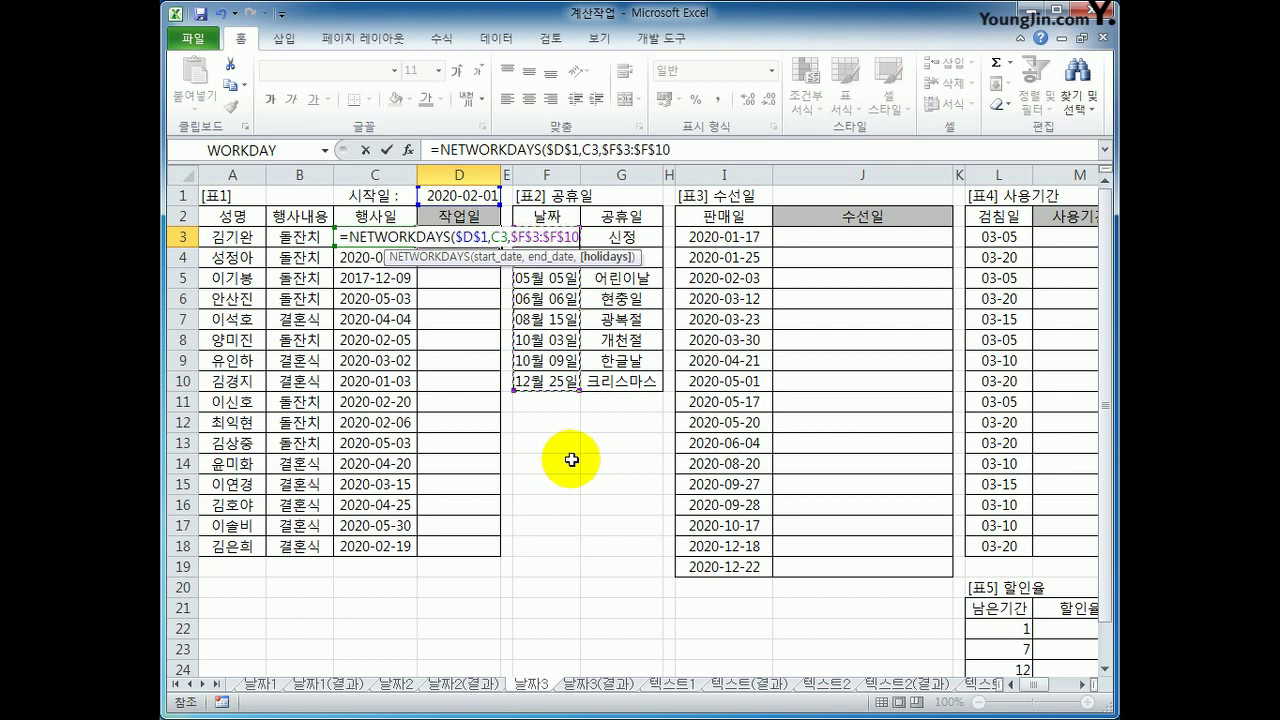
{"action": "type", "text": ")"}
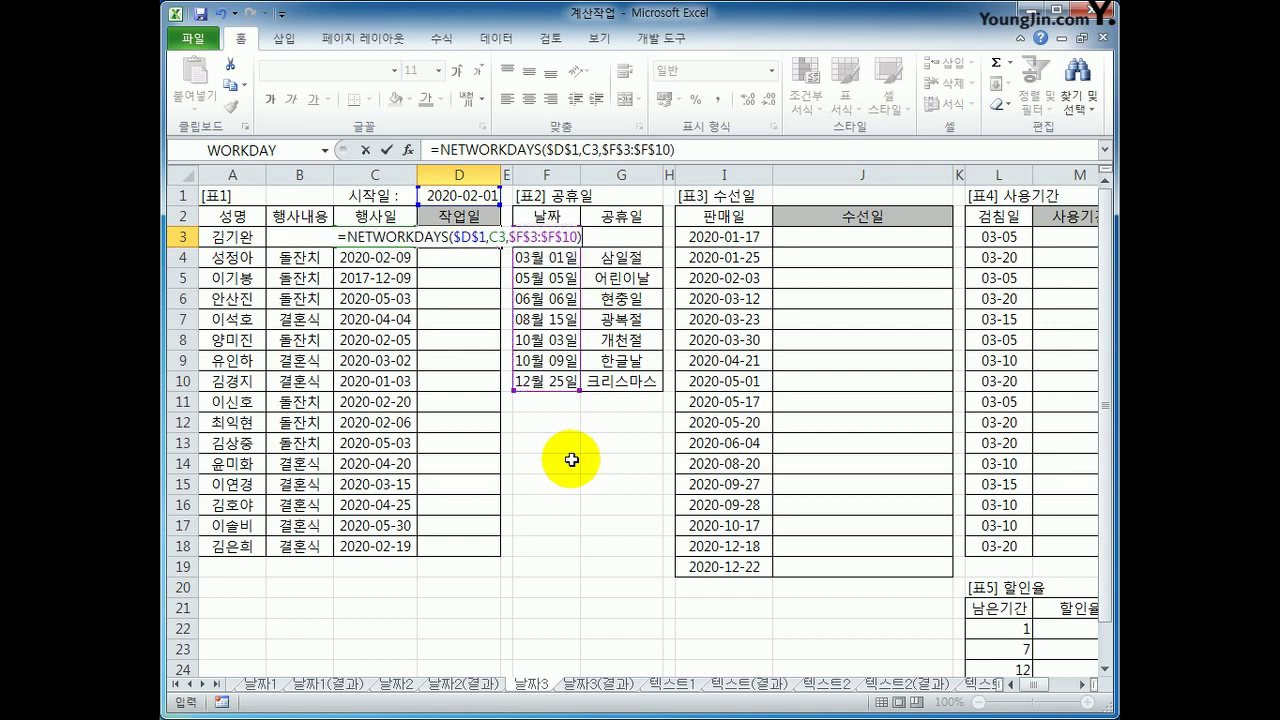
{"action": "key", "text": "Return"}
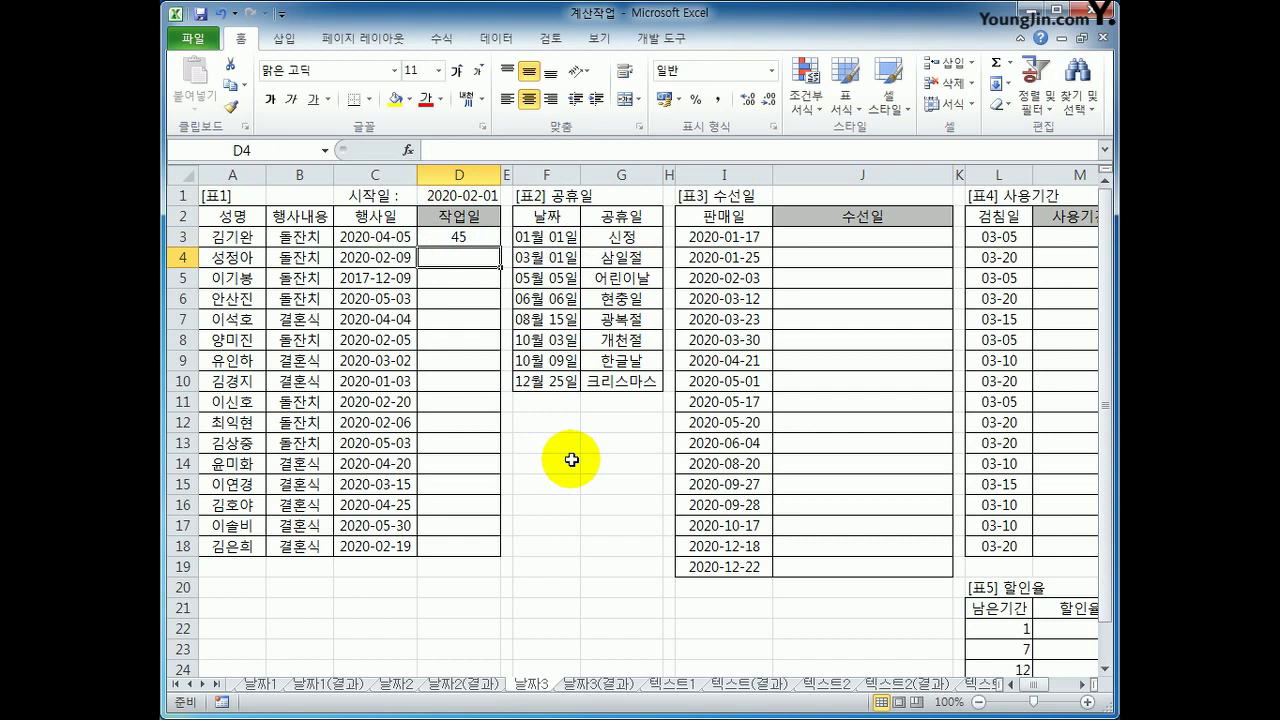
Wrap the NETWORKDAYS formula in D3 in an IF function that tests for <0 and returns "" when true
{"action": "left_click", "coordinate": [478, 240]}
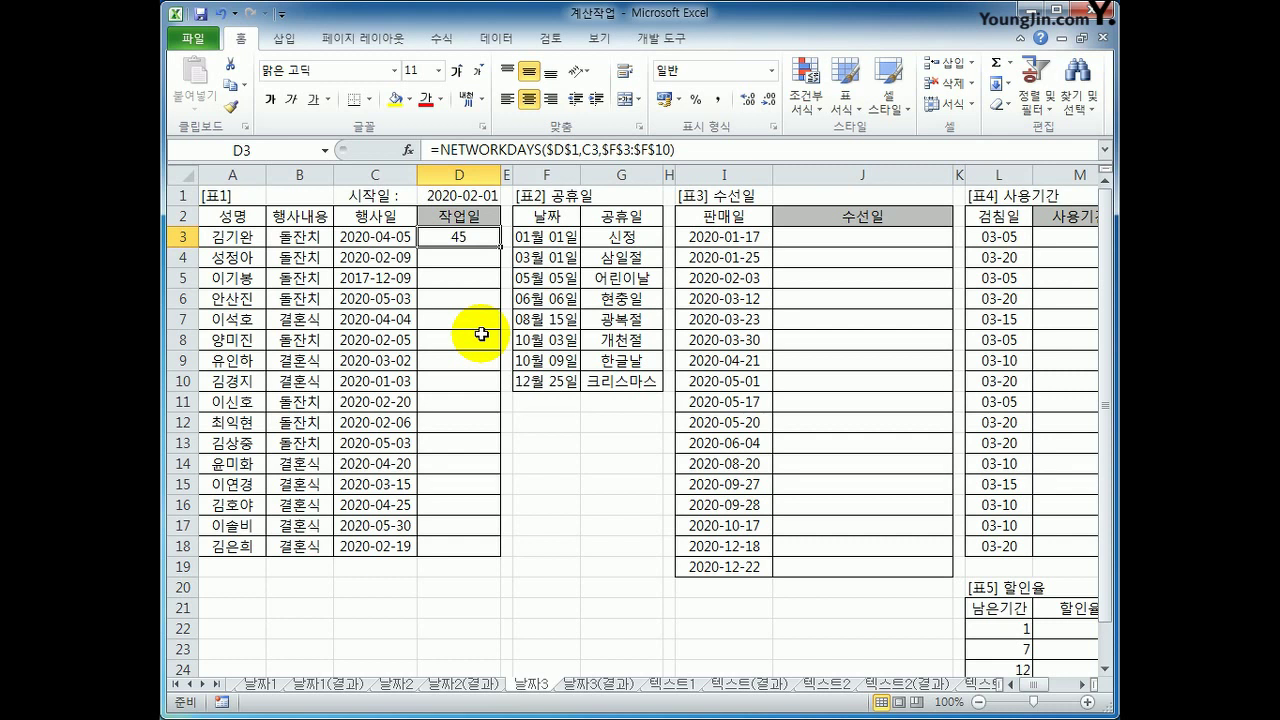
{"action": "left_click", "coordinate": [440, 147]}
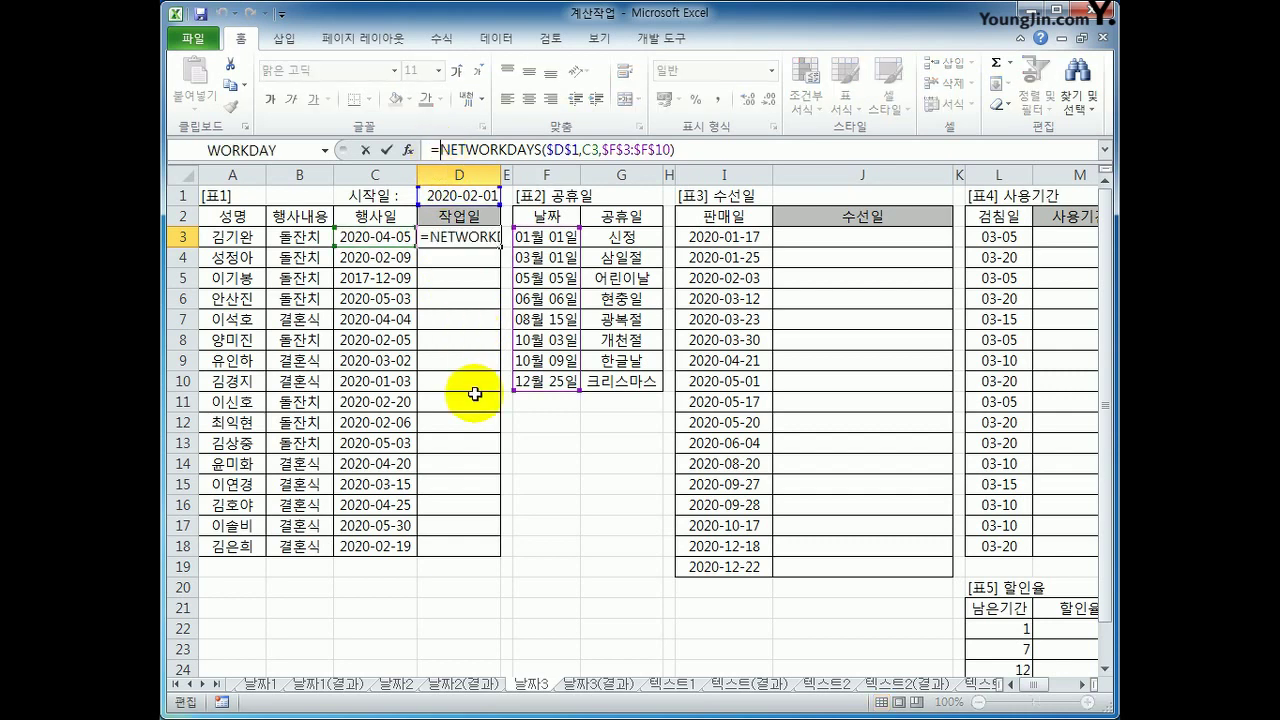
{"action": "type", "text": "if("}
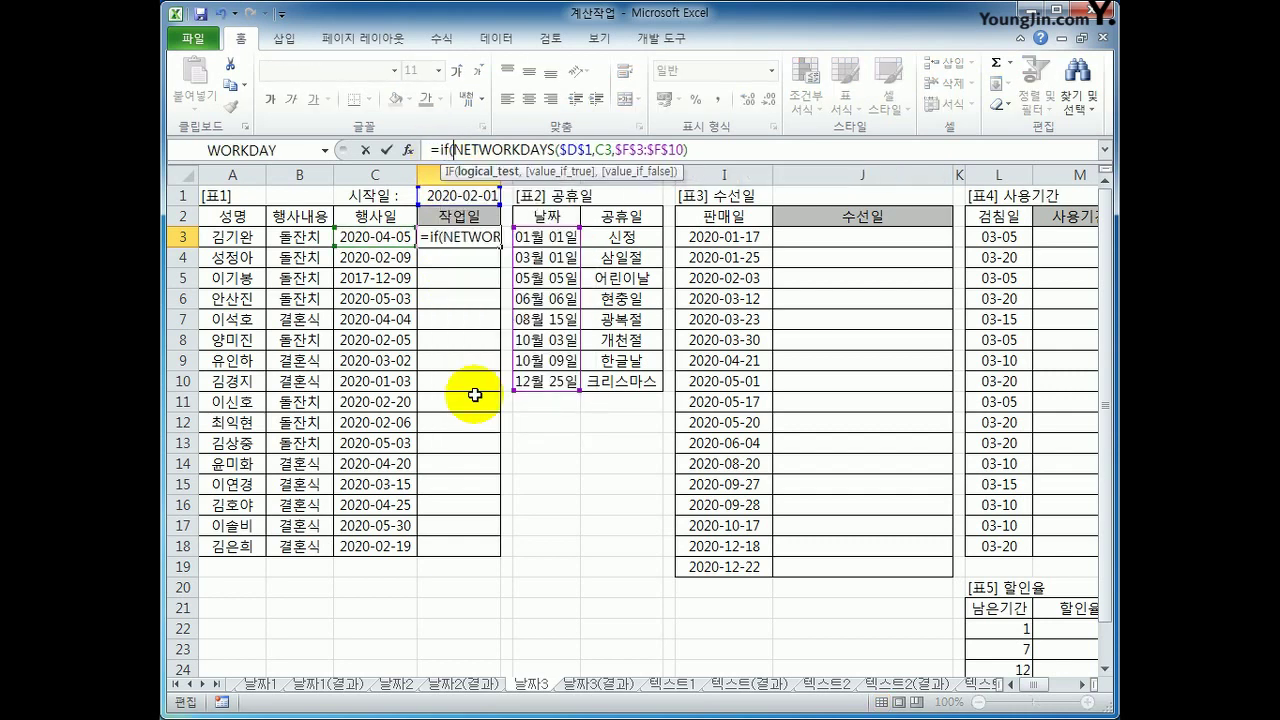
{"action": "left_click", "coordinate": [703, 151]}
{"action": "type", "text": "<0"}
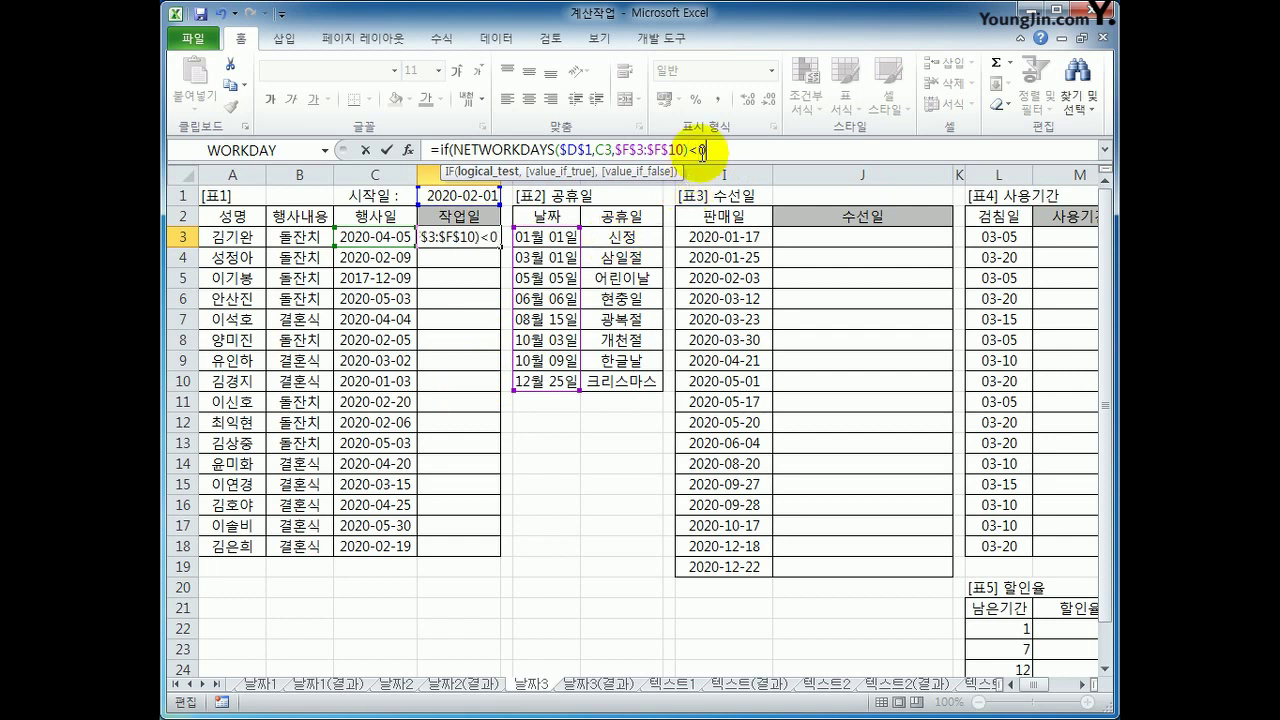
{"action": "type", "text": ","}
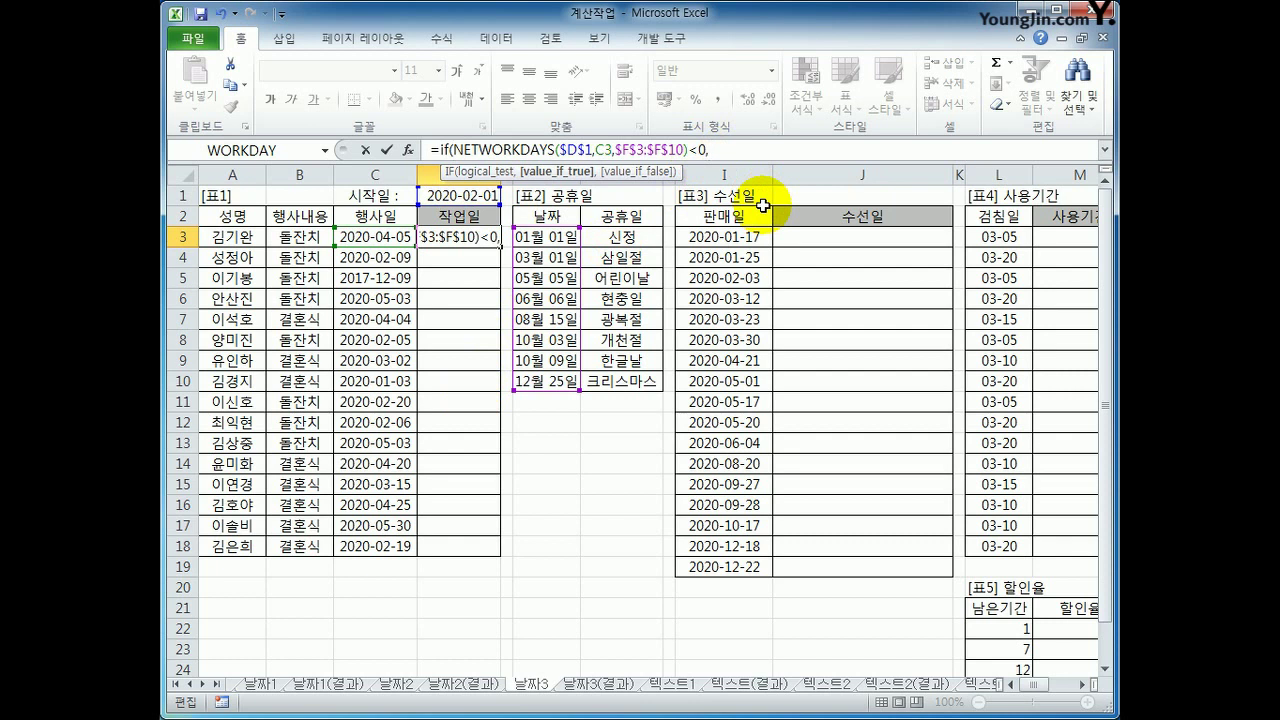
{"action": "type", "text": "\"\","}
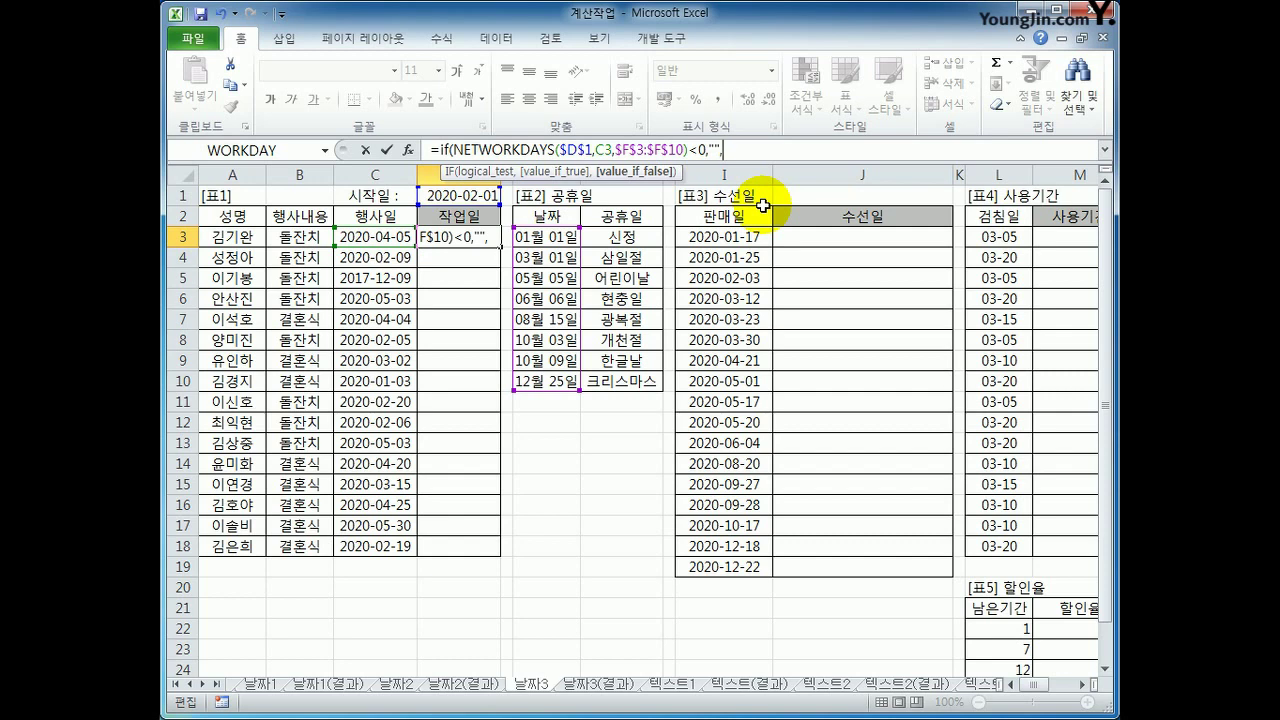
Add a TEXT function as the IF's false result in D3, with the copied NETWORKDAYS($D$1,C3,$F$3:$F$10) expression as its value
{"action": "type", "text": "text"}
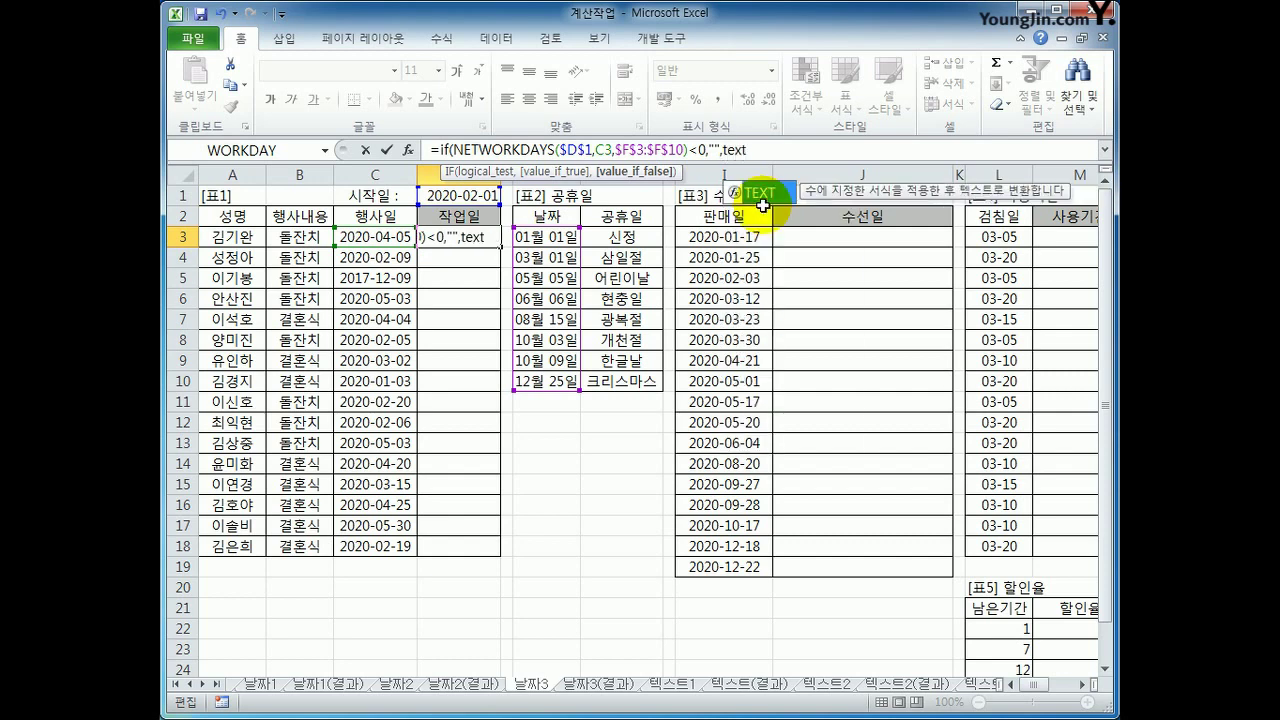
{"action": "type", "text": "("}
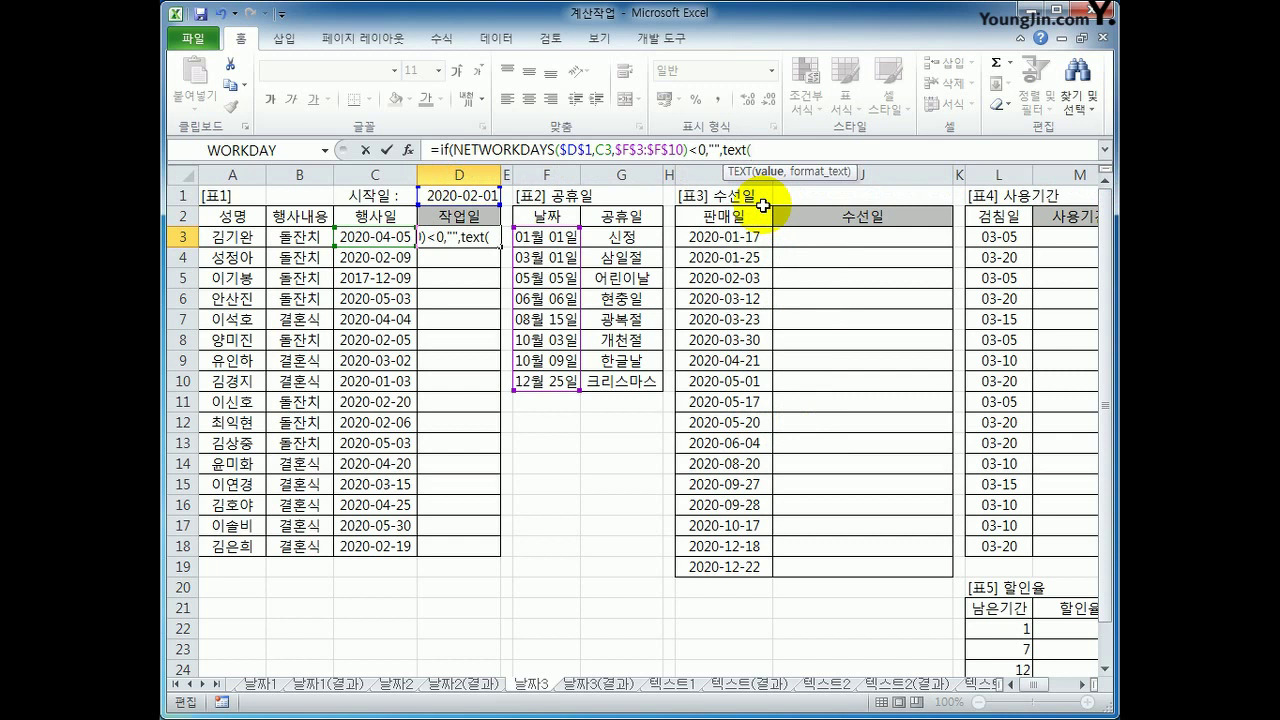
{"action": "left_click_drag", "start_coordinate": [454, 152], "coordinate": [690, 155]}
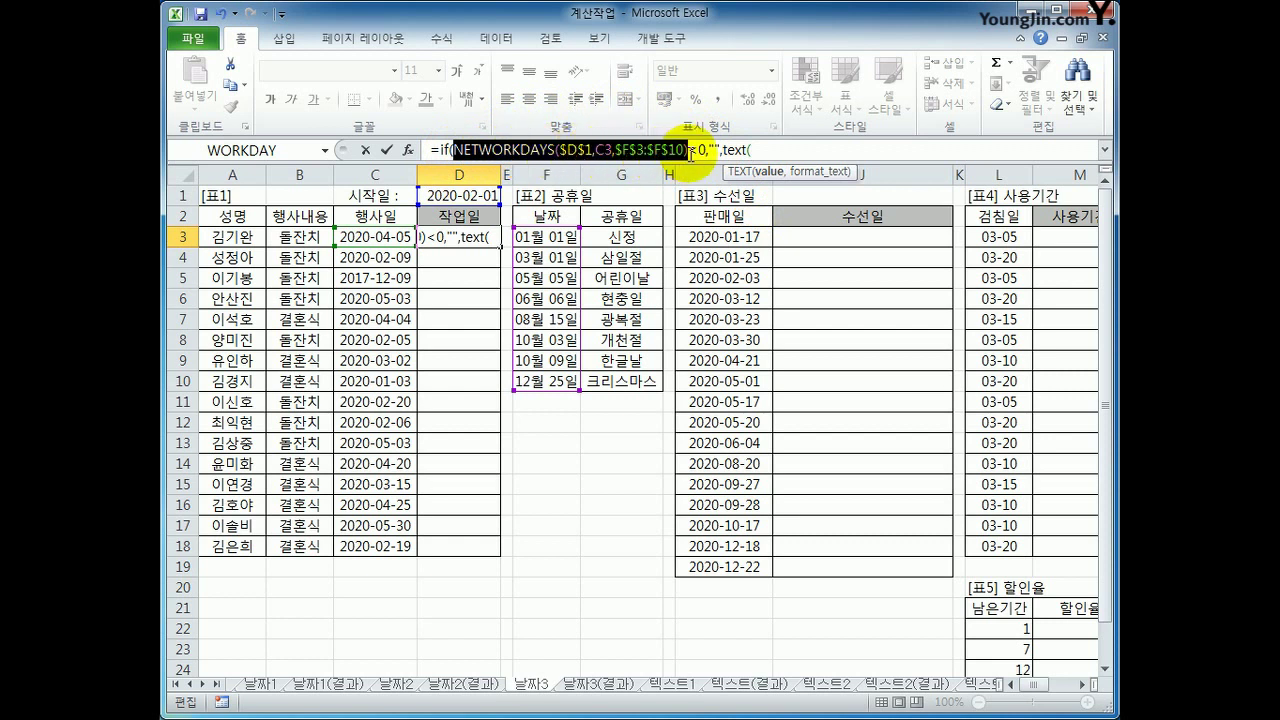
{"action": "key", "text": "ctrl+c"}
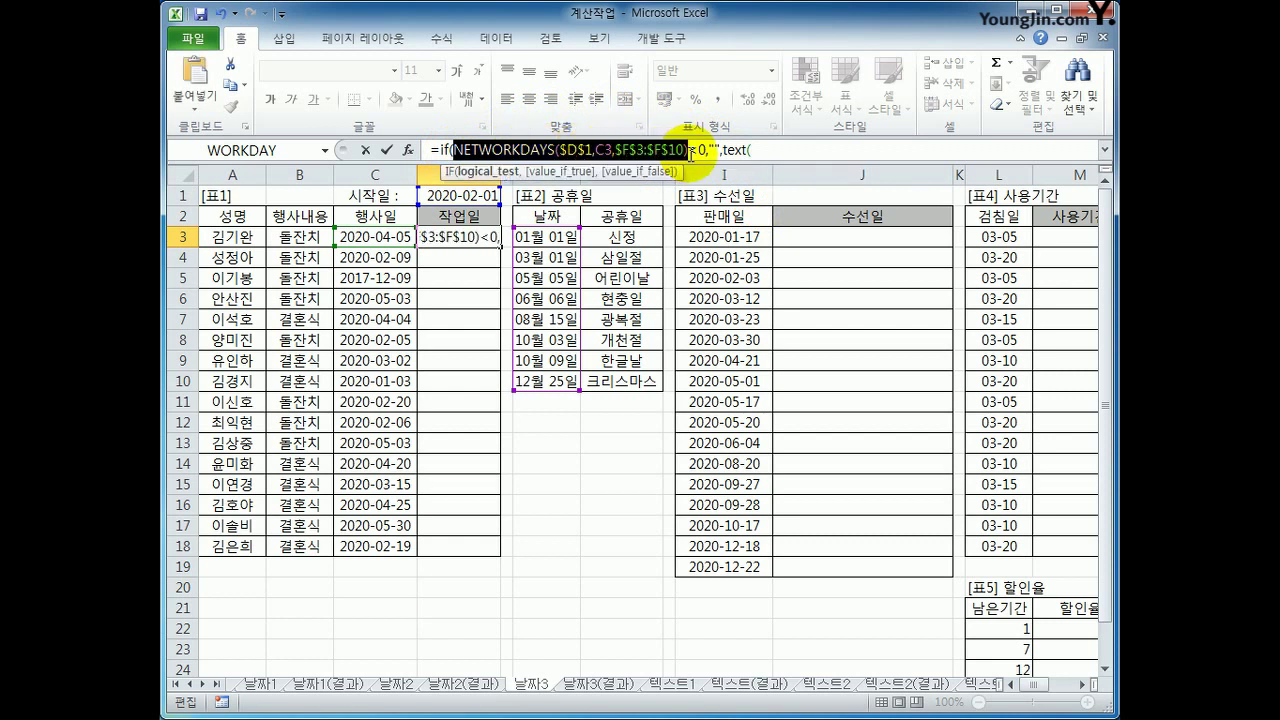
{"action": "left_click", "coordinate": [773, 149]}
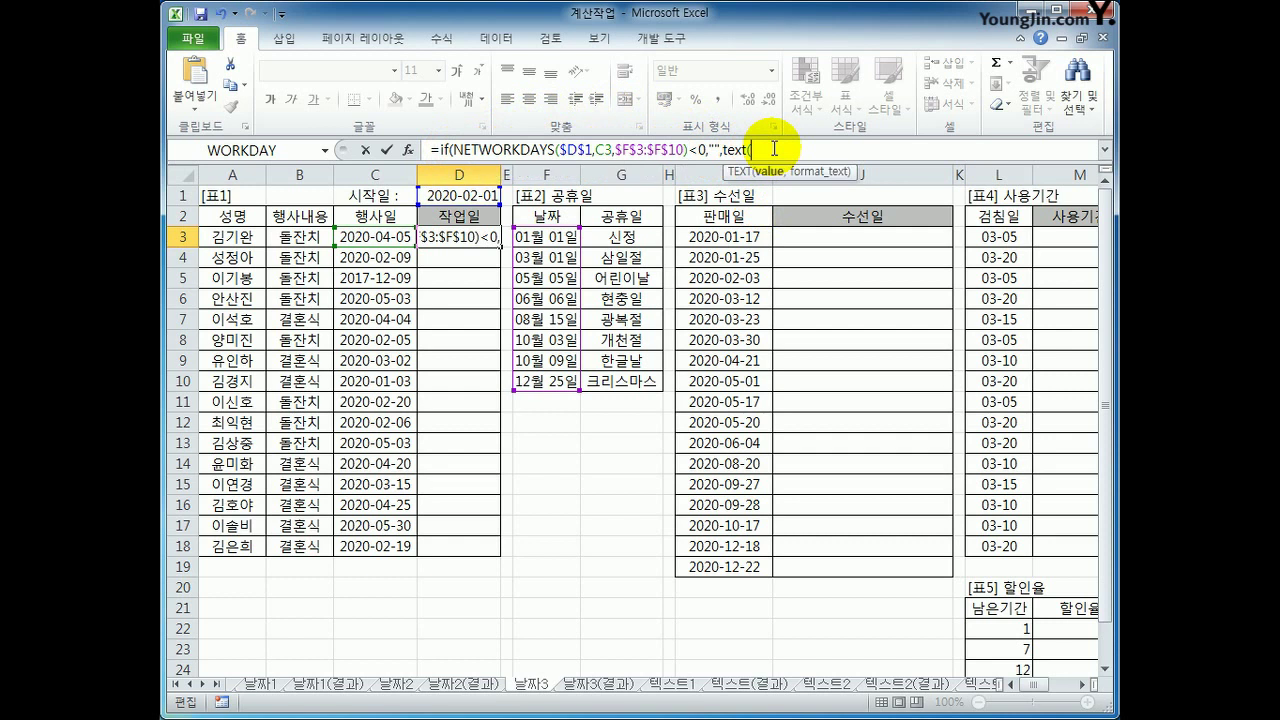
{"action": "key", "text": "ctrl+v"}
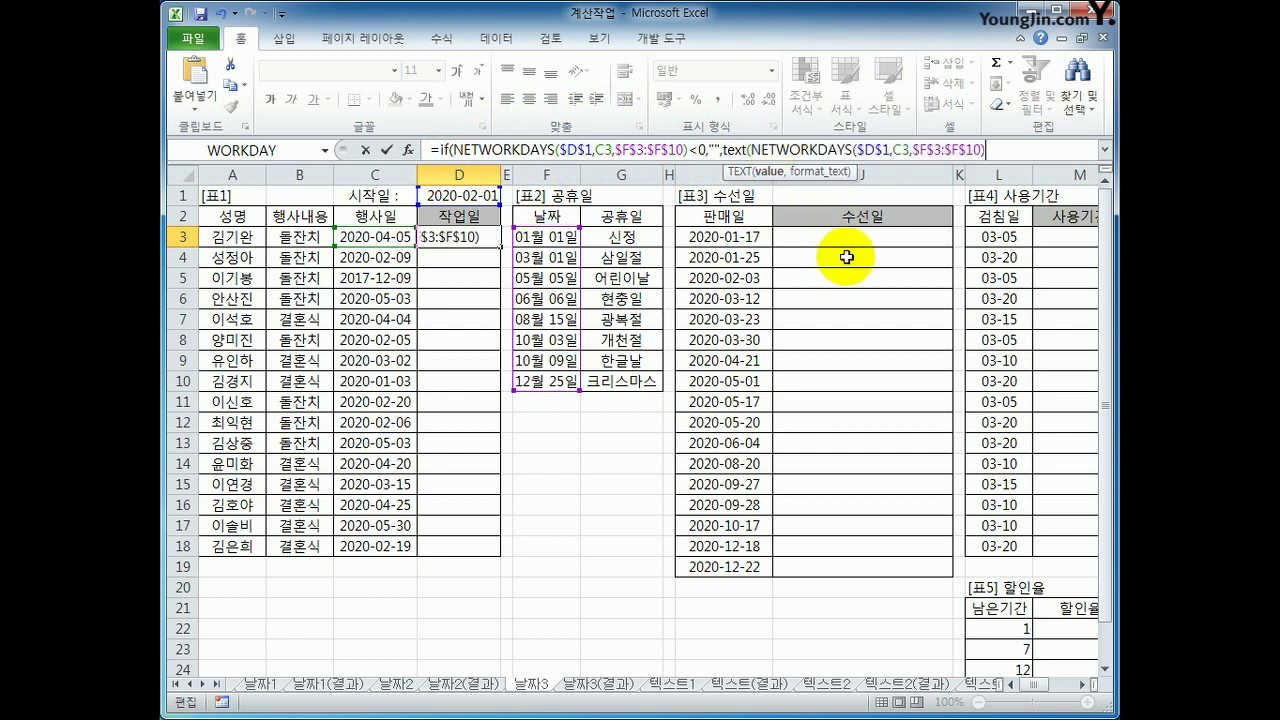
Complete the D3 formula with the TEXT format "000" and fill it down to D18 in 표1's 작업일 column
{"action": "type", "text": ","}
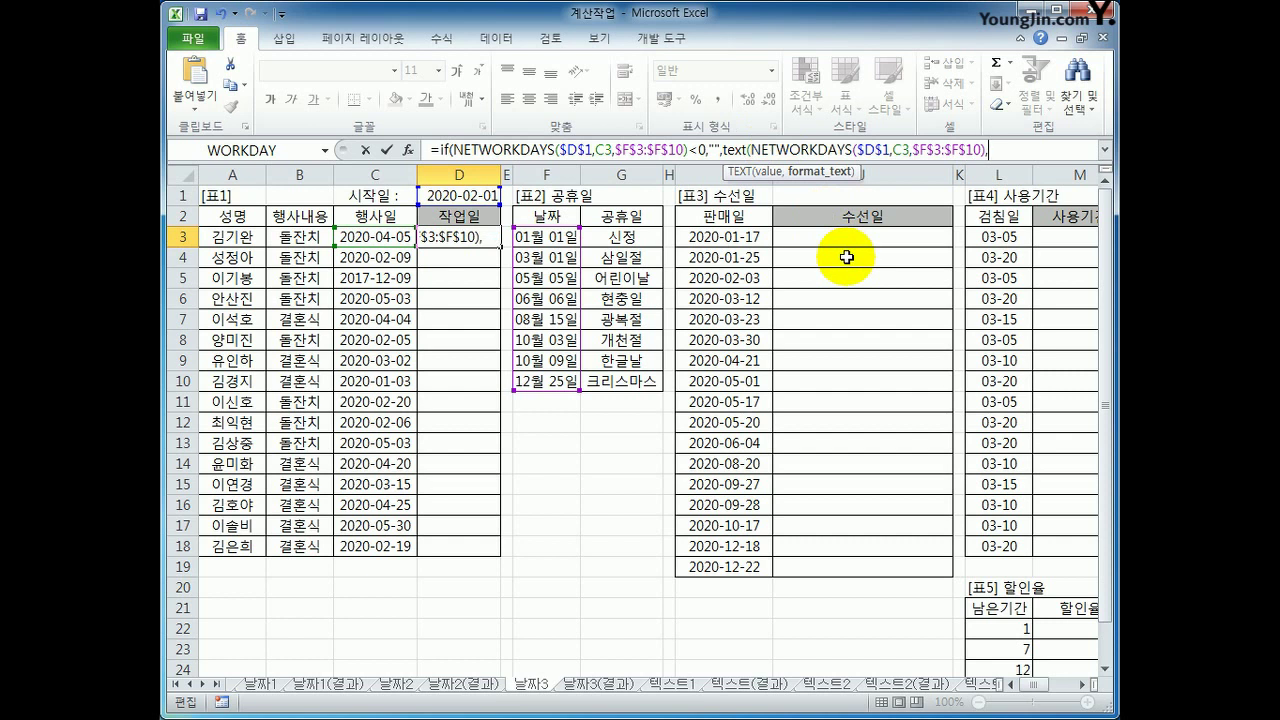
{"action": "type", "text": "\""}
{"action": "type", "text": "000"}
{"action": "type", "text": "\""}
{"action": "type", "text": ")"}
{"action": "type", "text": ")"}
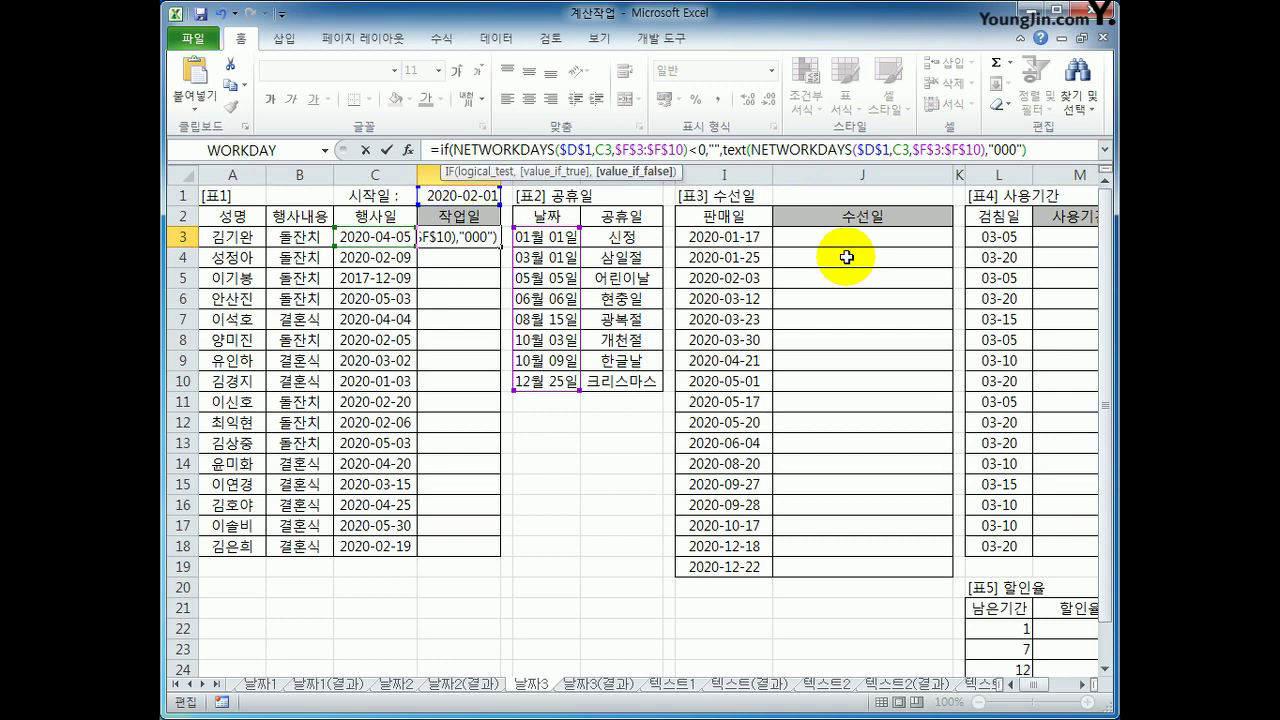
{"action": "key", "text": "Return"}
{"action": "key", "text": "Up"}
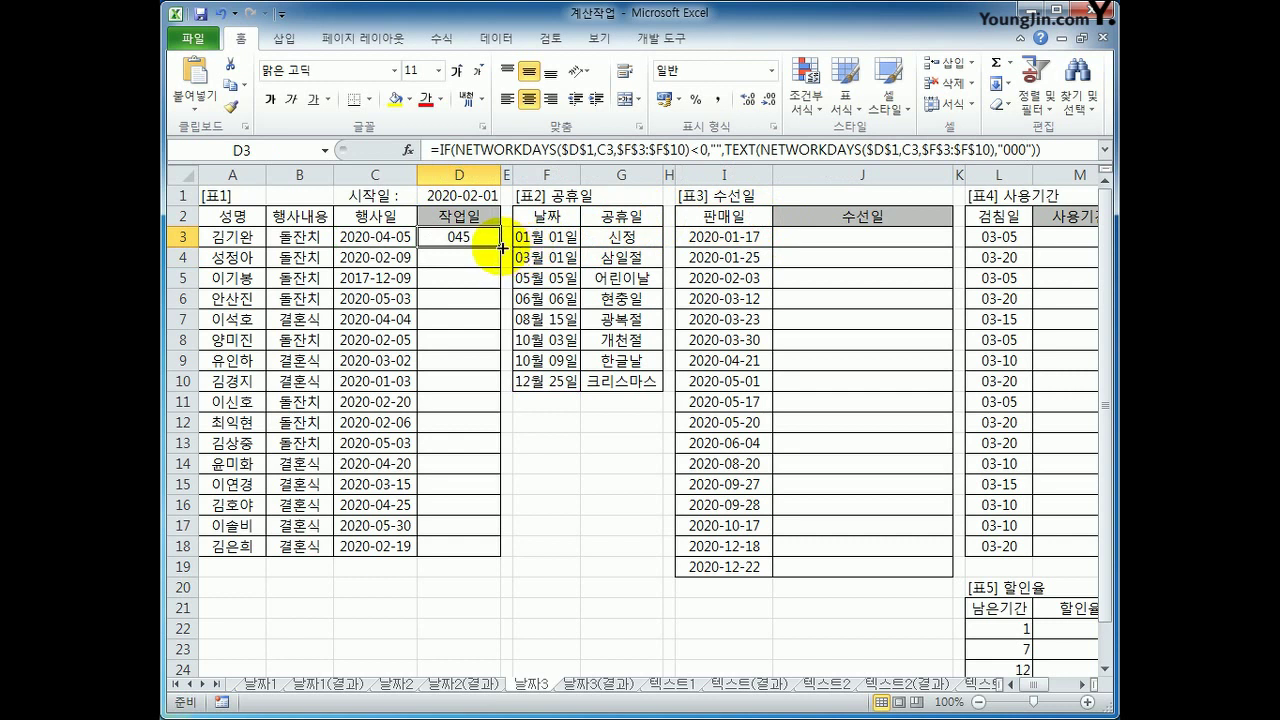
{"action": "left_click_drag", "start_coordinate": [501, 246], "coordinate": [486, 565]}
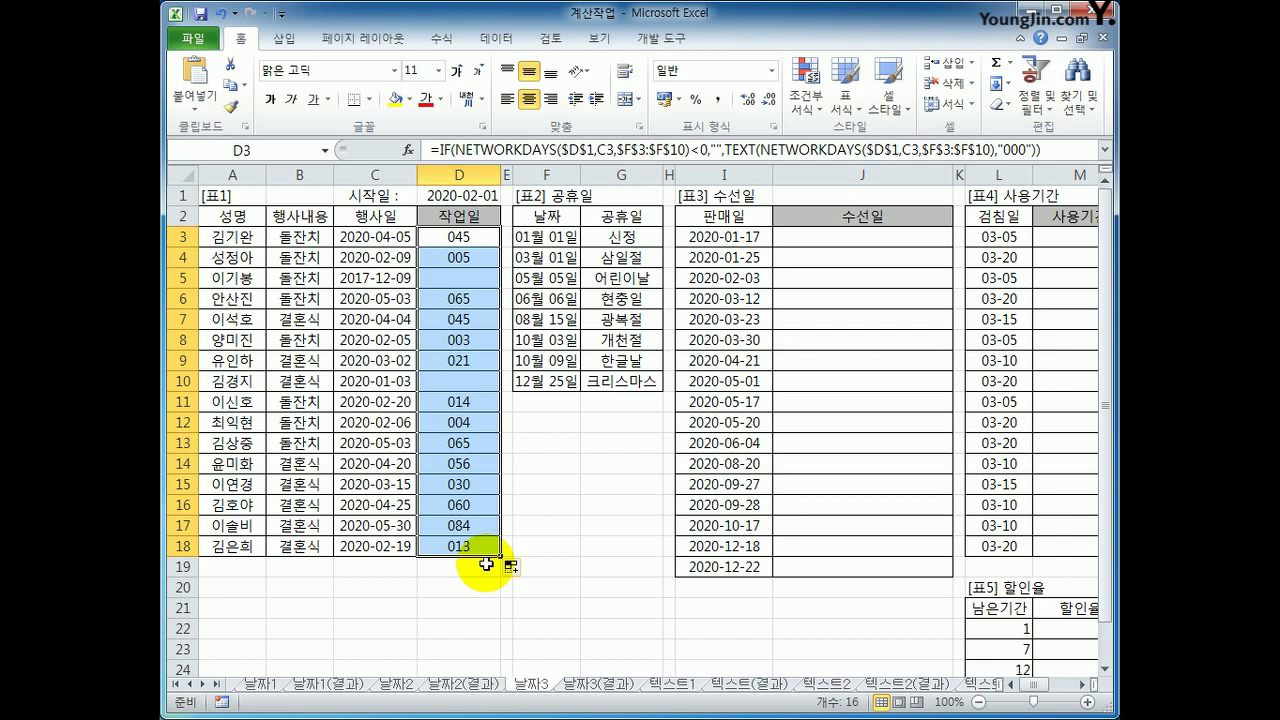
Review 표3's 수선일 range J3:J19, the 판매일 in I3 and 표2's holiday table in F2:G10
{"action": "left_click", "coordinate": [858, 238]}
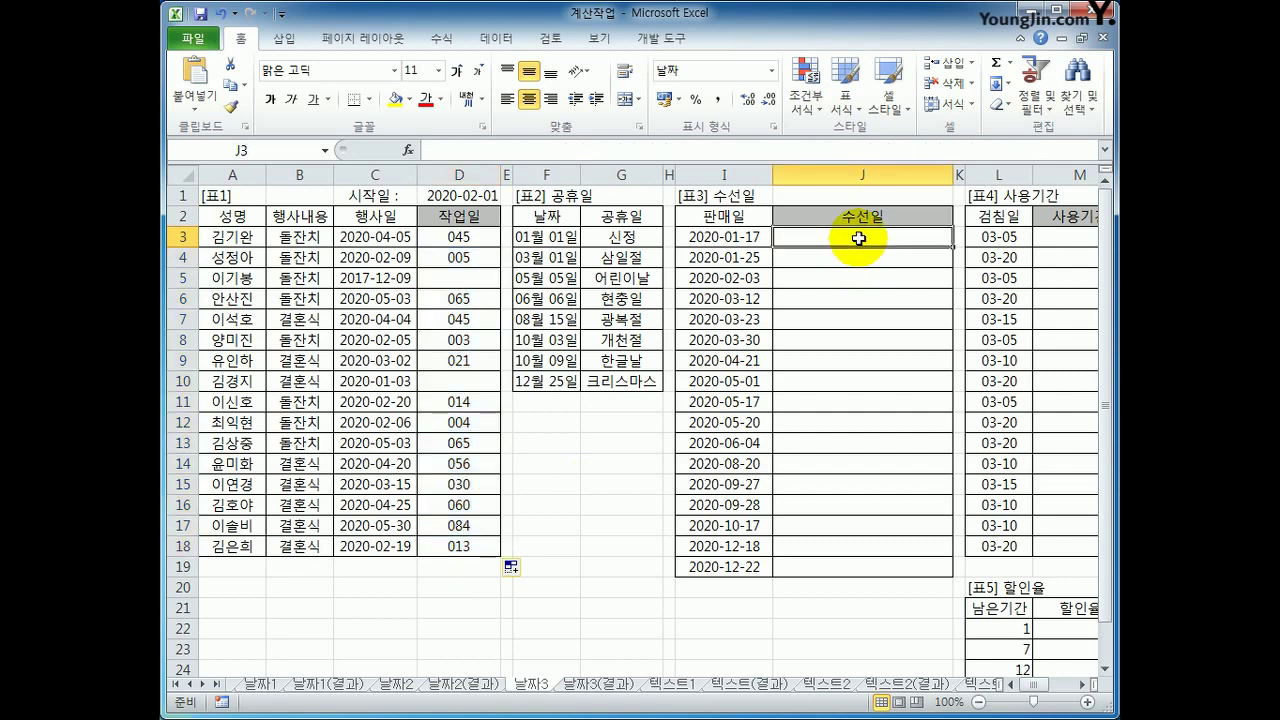
{"action": "left_click_drag", "start_coordinate": [560, 218], "coordinate": [638, 376]}
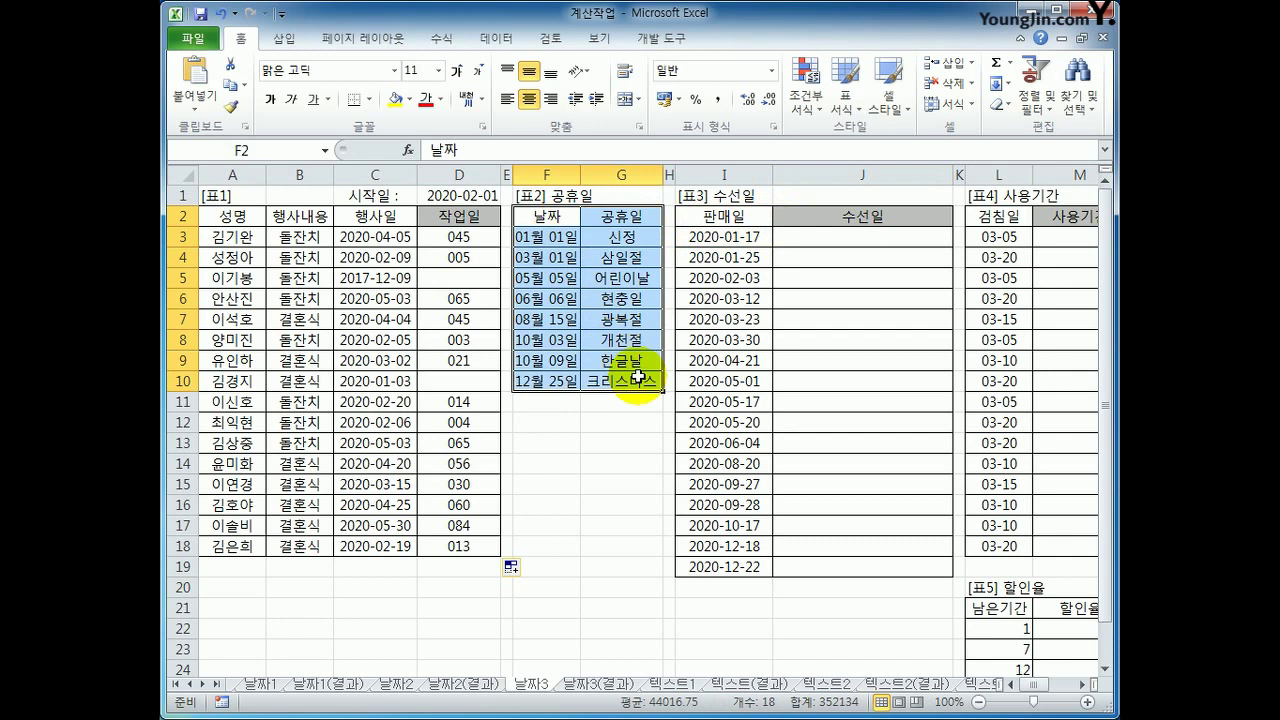
{"action": "left_click", "coordinate": [811, 238]}
{"action": "left_click_drag", "start_coordinate": [811, 238], "coordinate": [852, 566]}
{"action": "left_click", "coordinate": [829, 240]}
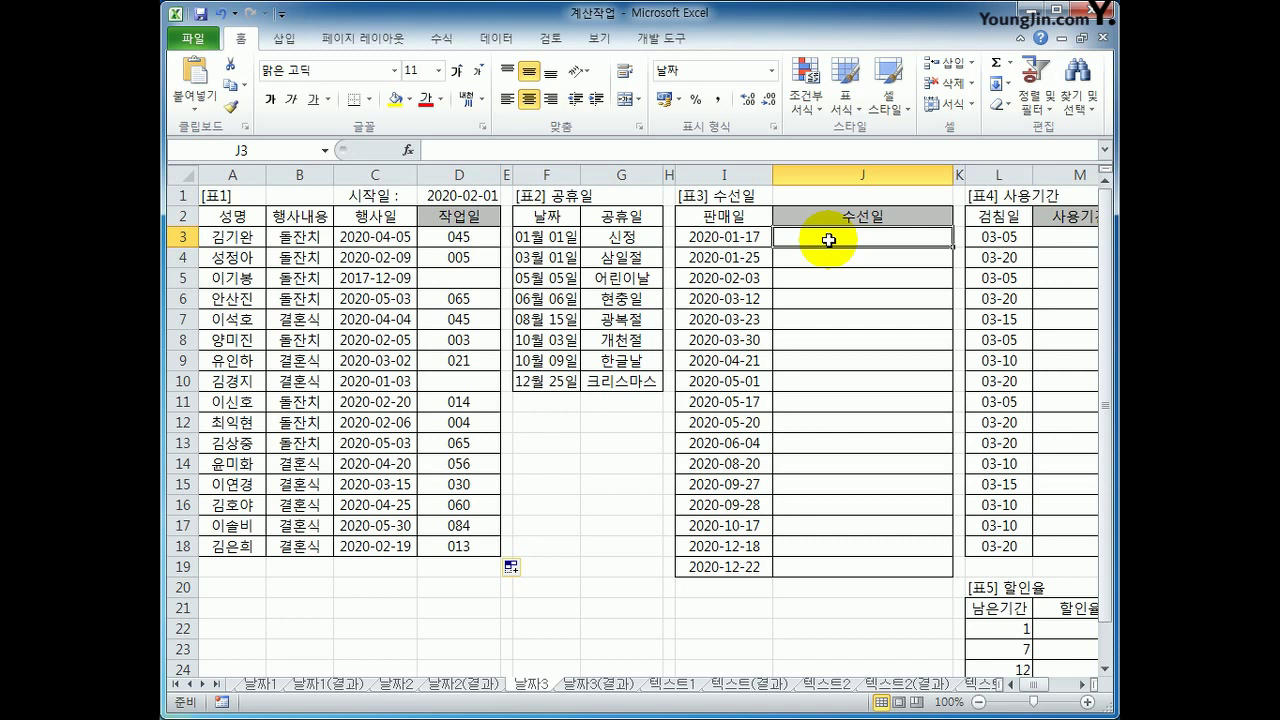
{"action": "left_click", "coordinate": [751, 237]}
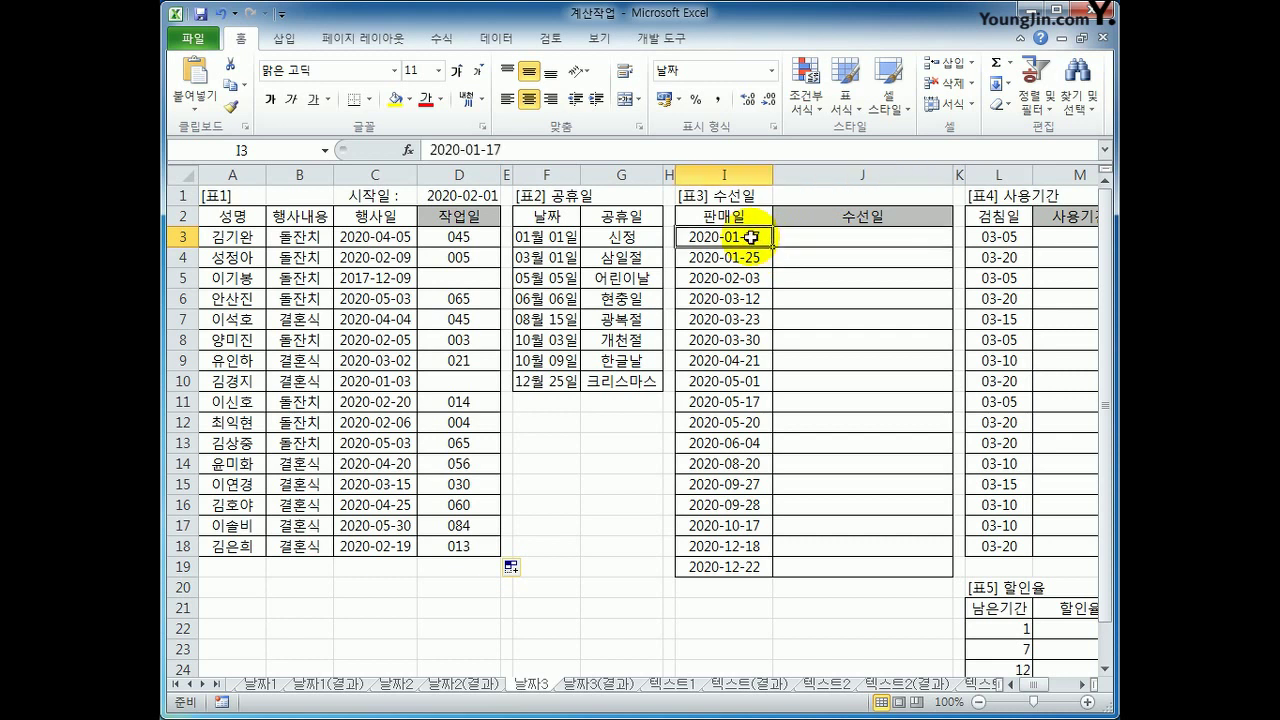
Begin the 수선일 formula in J3 as =TEXT(WORKDAY( with the 판매일 in I3 as the start date
{"action": "left_click", "coordinate": [829, 239]}
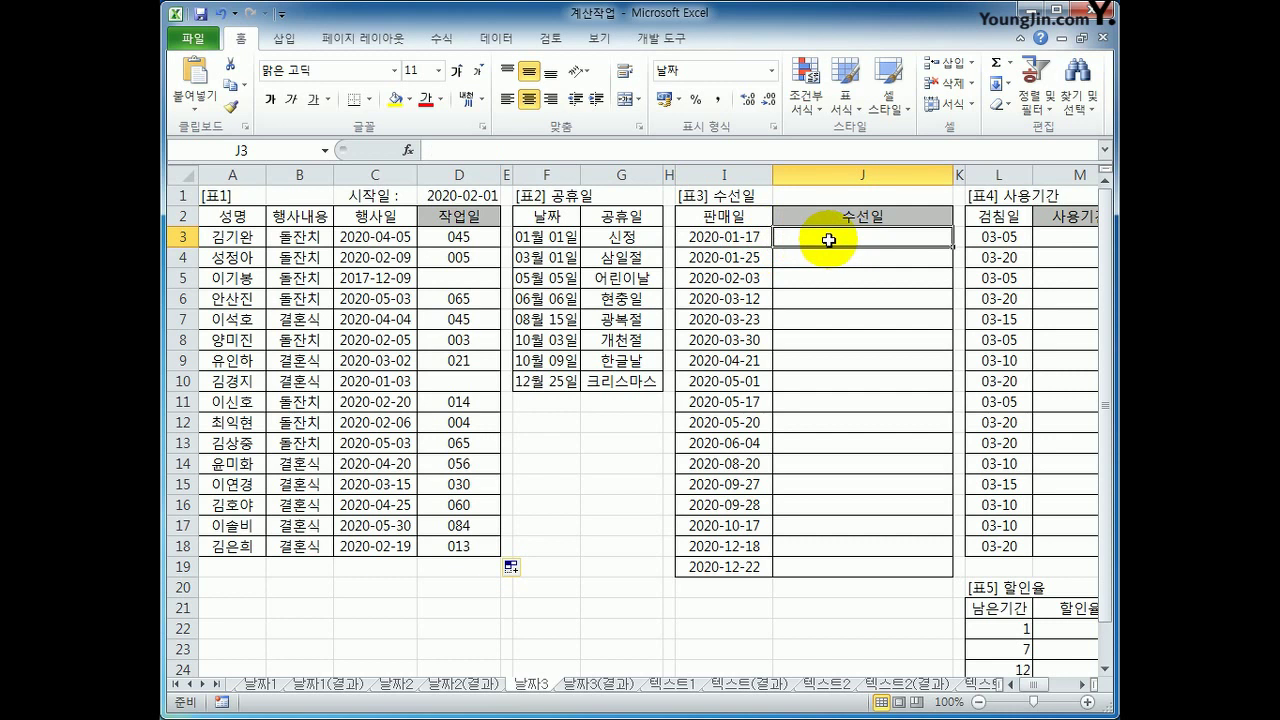
{"action": "type", "text": "="}
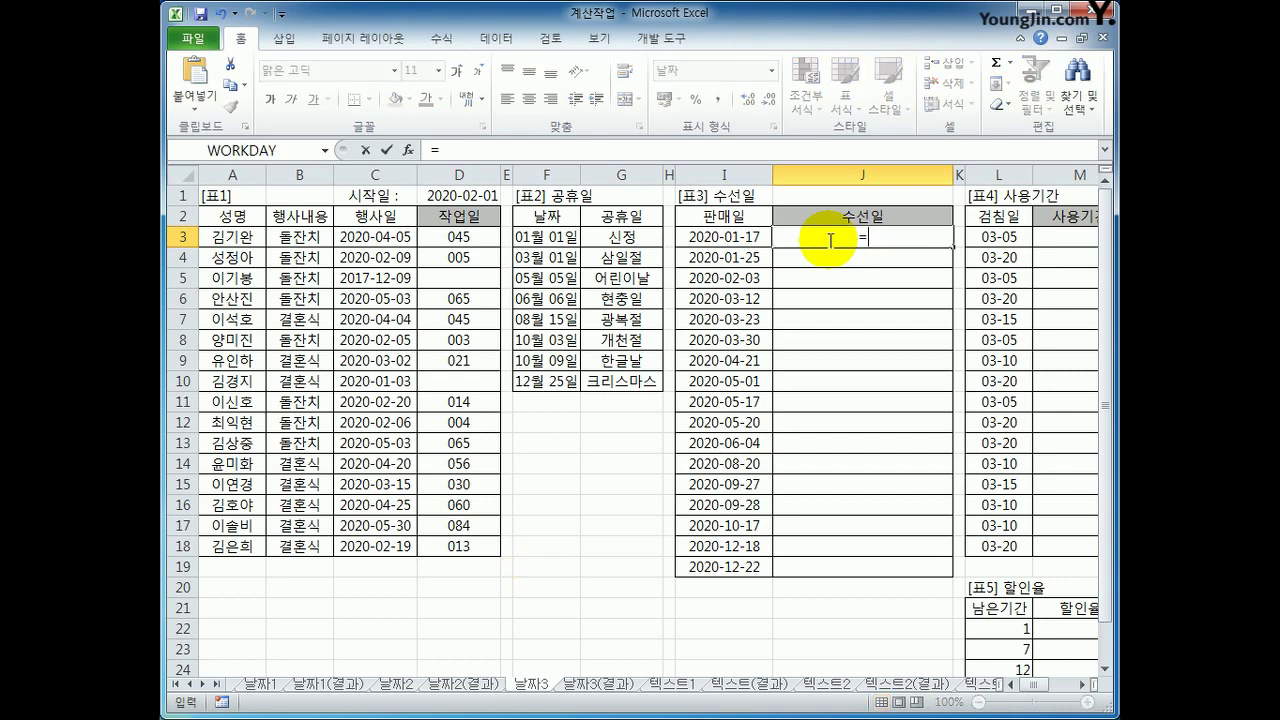
{"action": "type", "text": "text"}
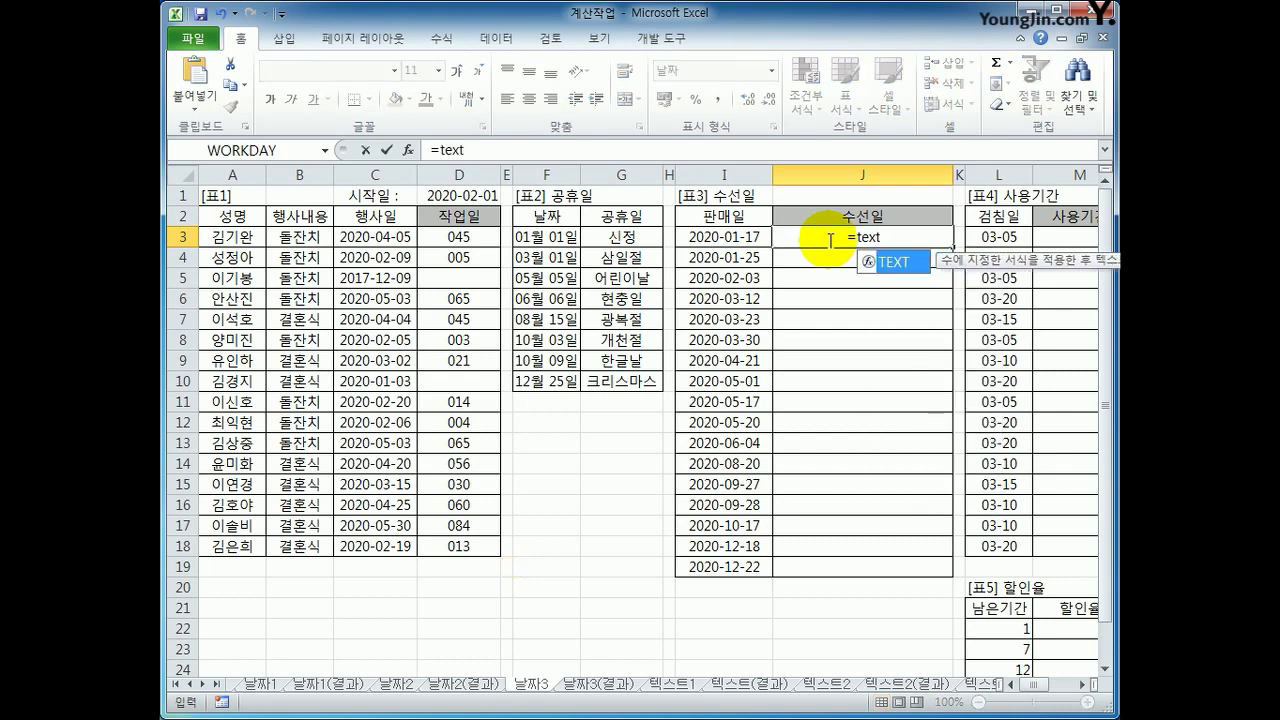
{"action": "type", "text": "("}
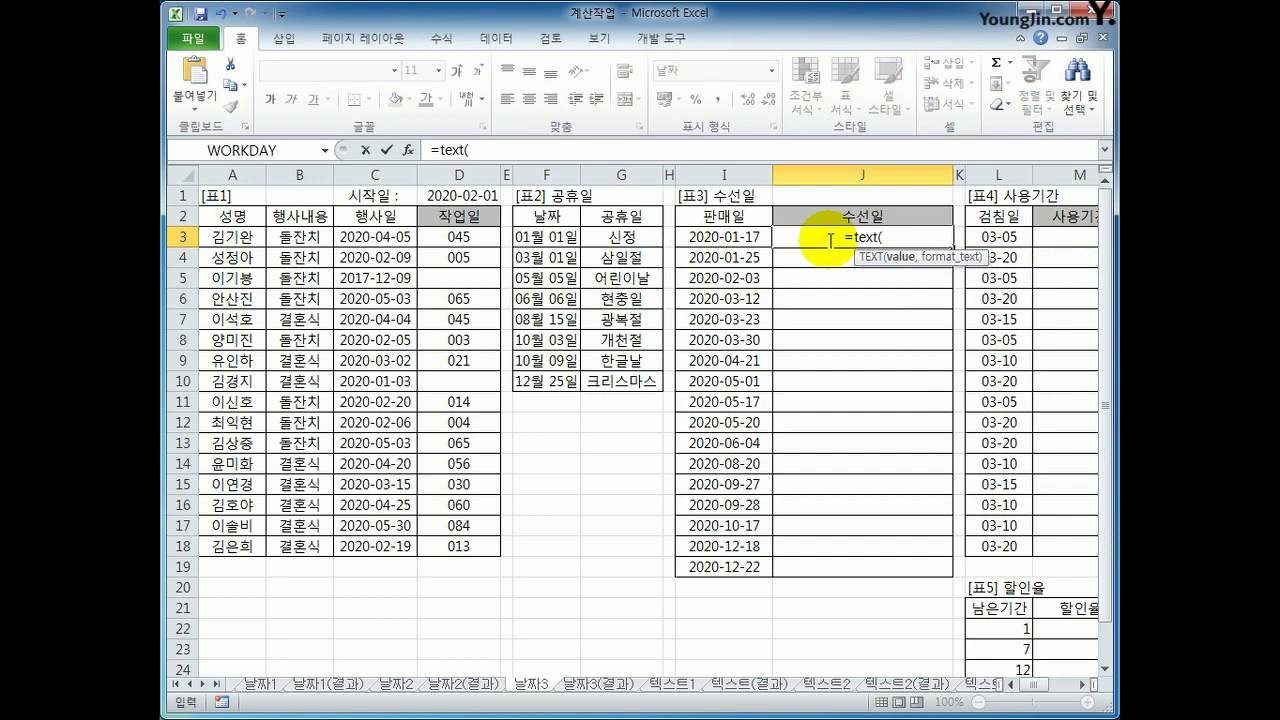
{"action": "type", "text": "work"}
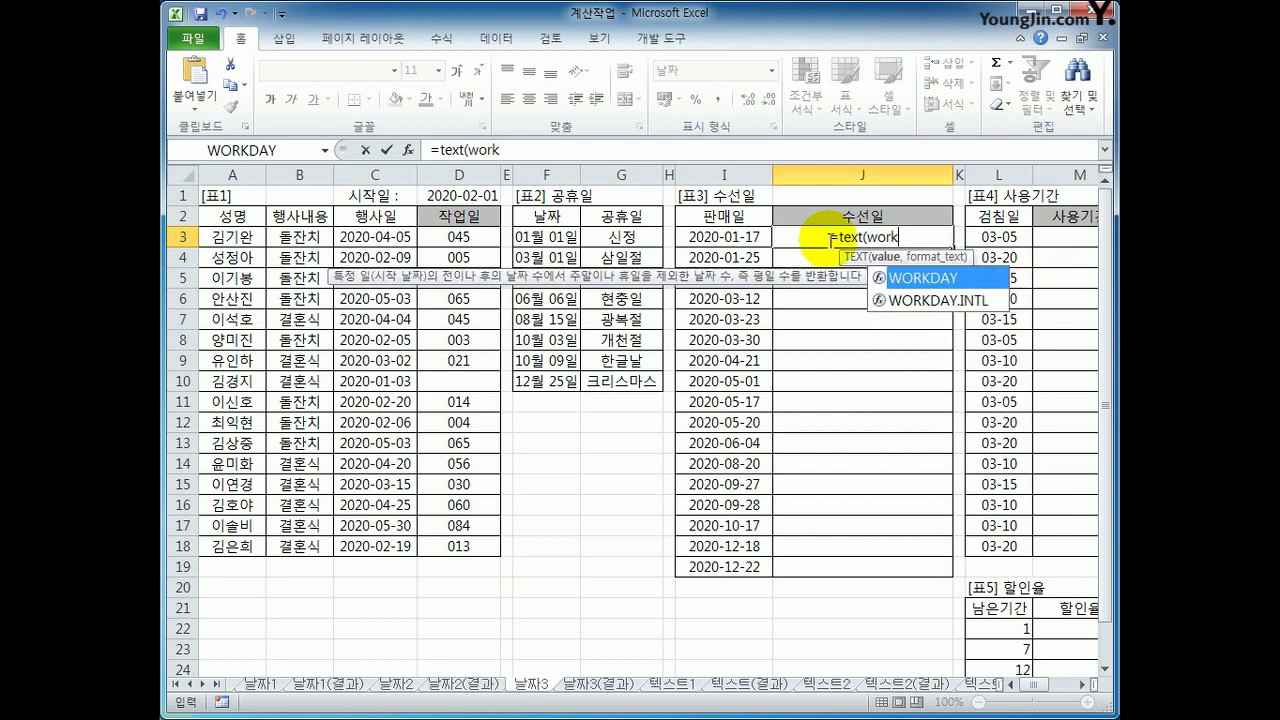
{"action": "key", "text": "Tab"}
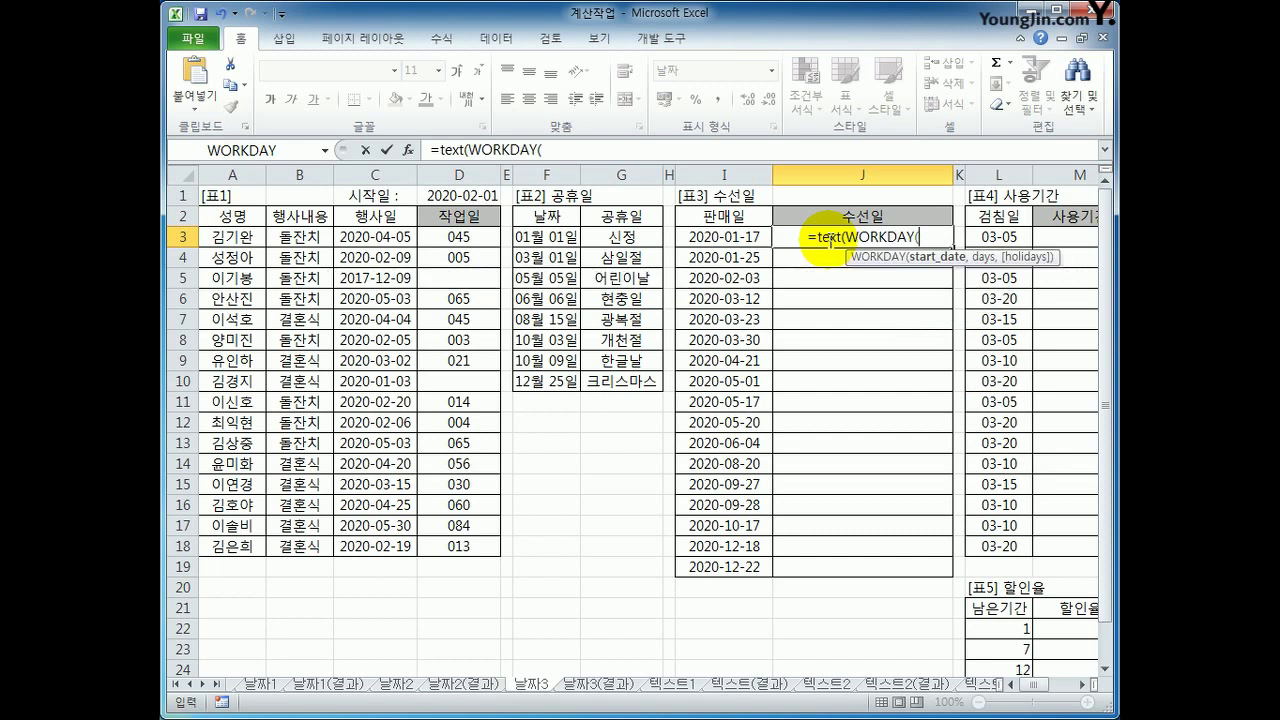
{"action": "left_click", "coordinate": [707, 238]}
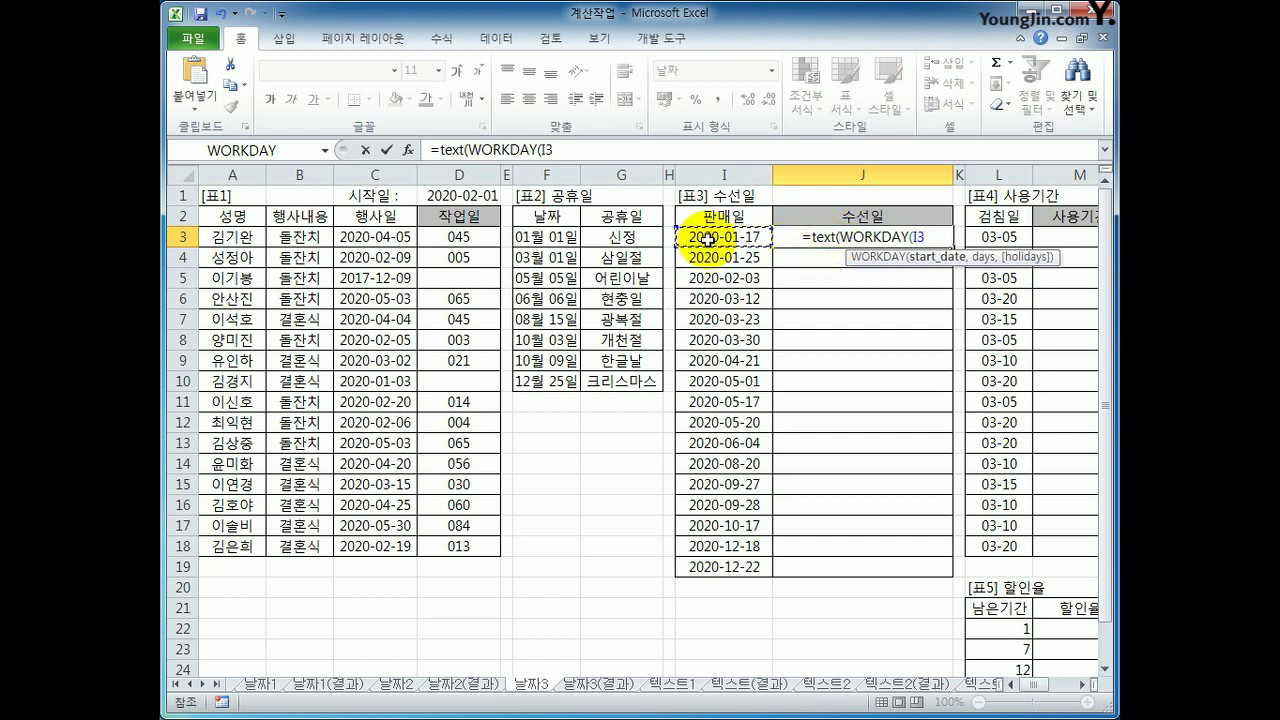
Give WORKDAY in J3 3 days and the absolute holiday range $F$3:$F$10, and close the function
{"action": "type", "text": ","}
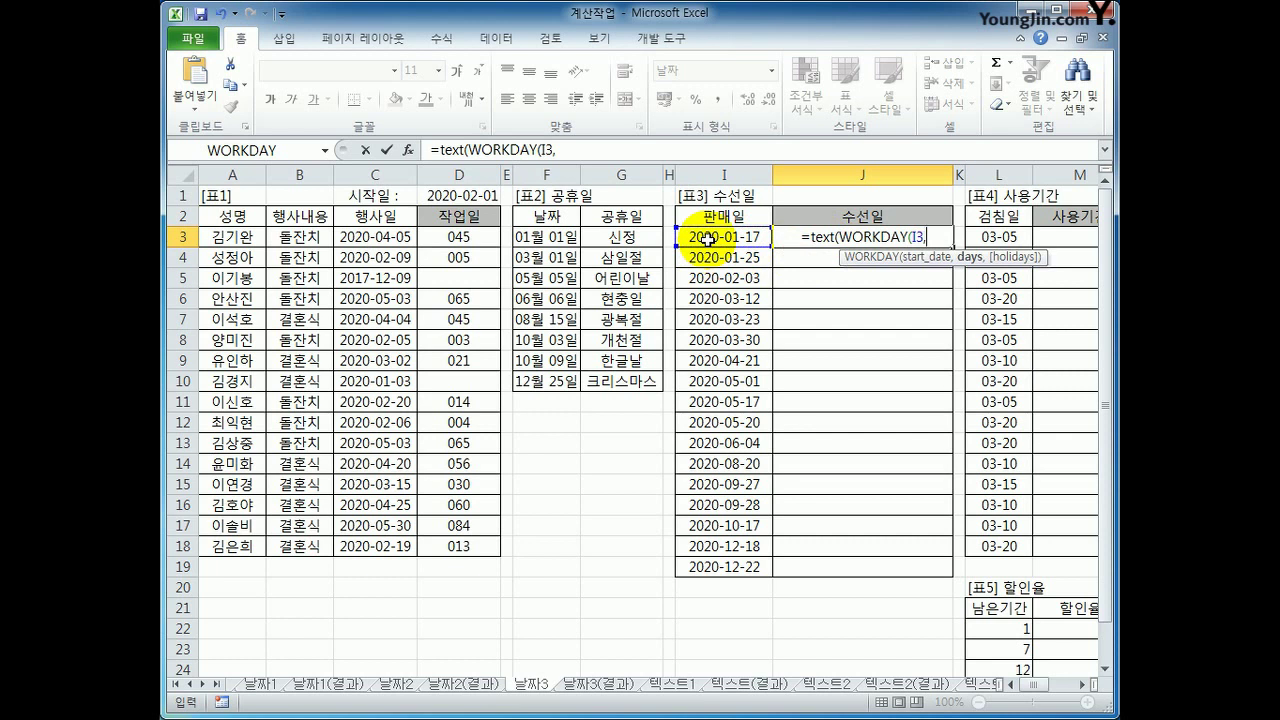
{"action": "type", "text": "3"}
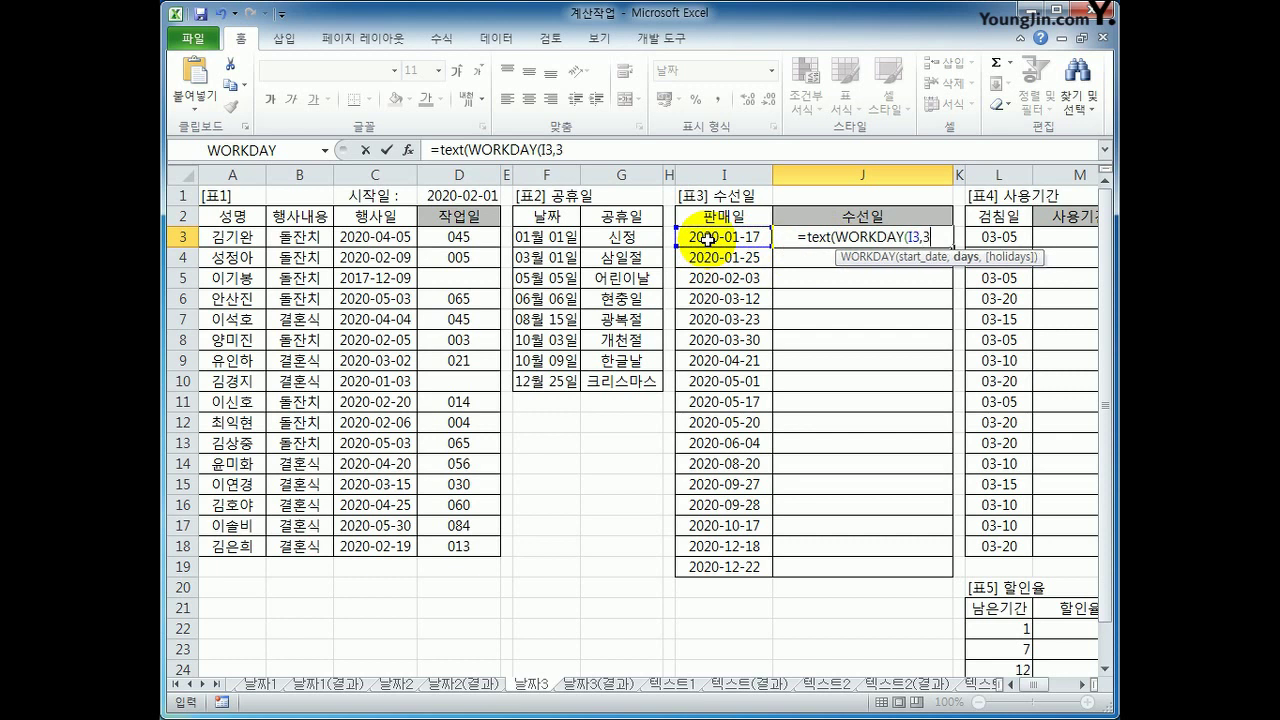
{"action": "type", "text": ","}
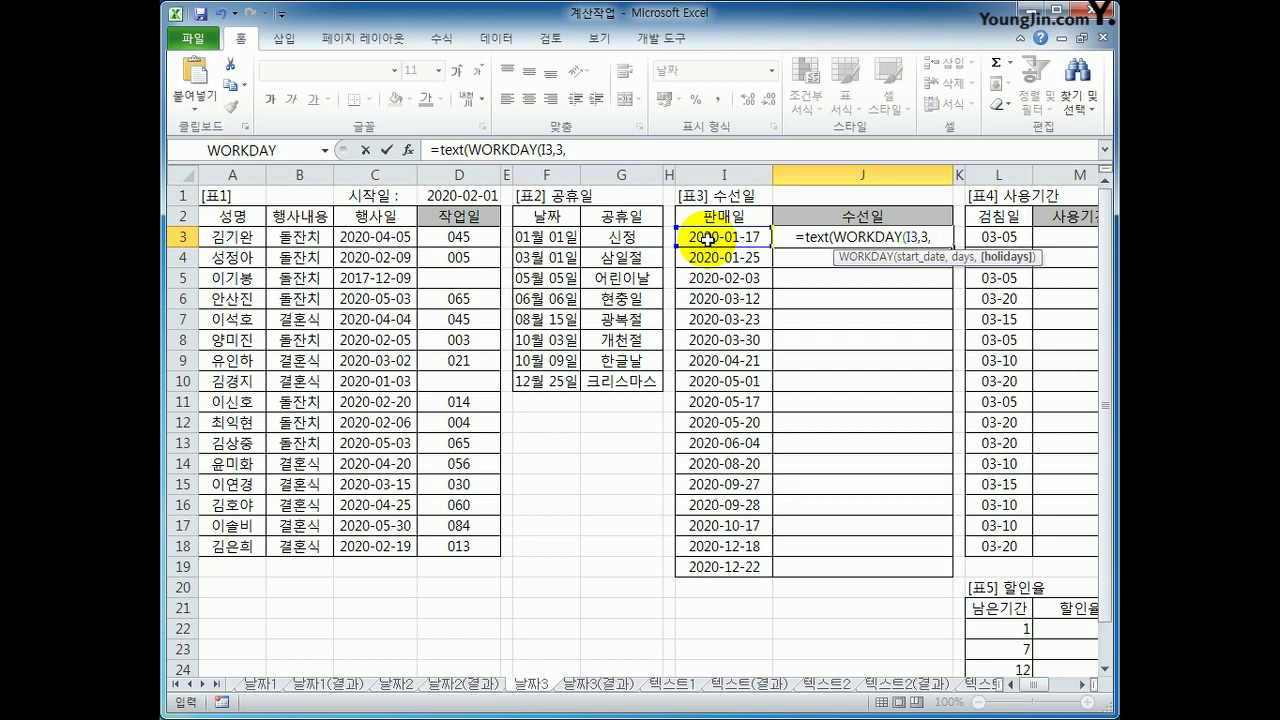
{"action": "left_click_drag", "start_coordinate": [545, 238], "coordinate": [553, 378]}
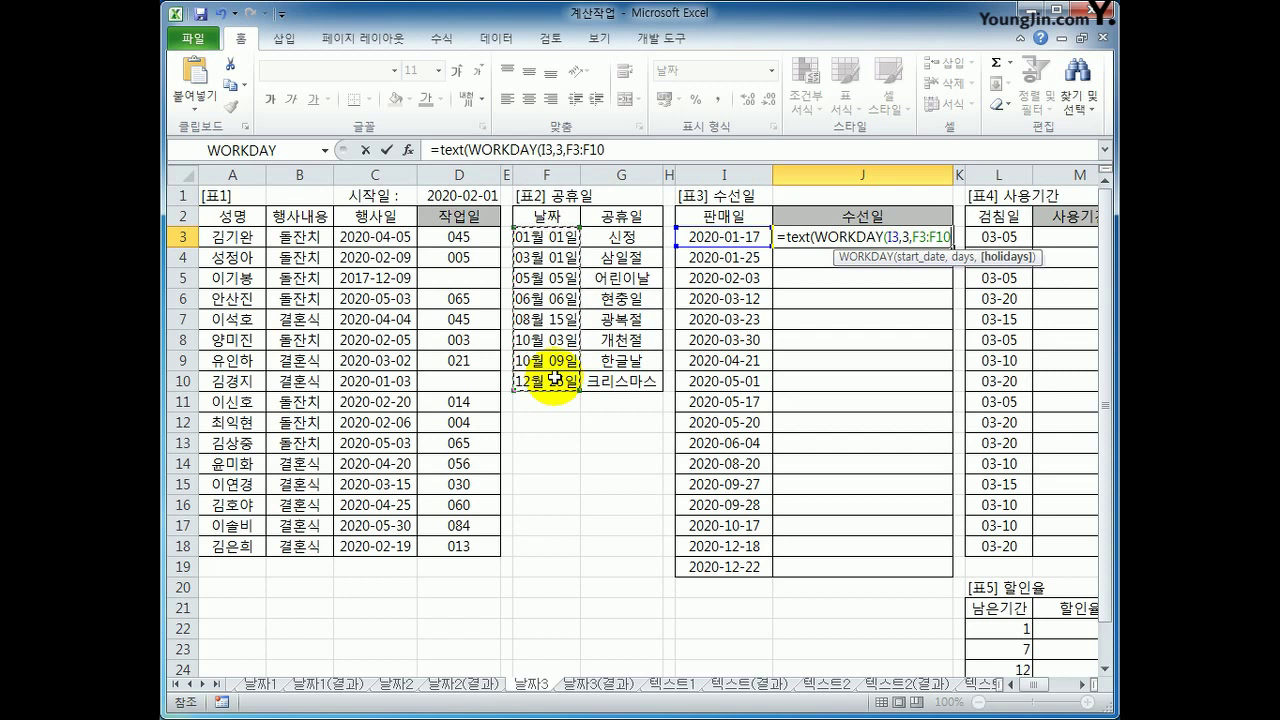
{"action": "key", "text": "F4"}
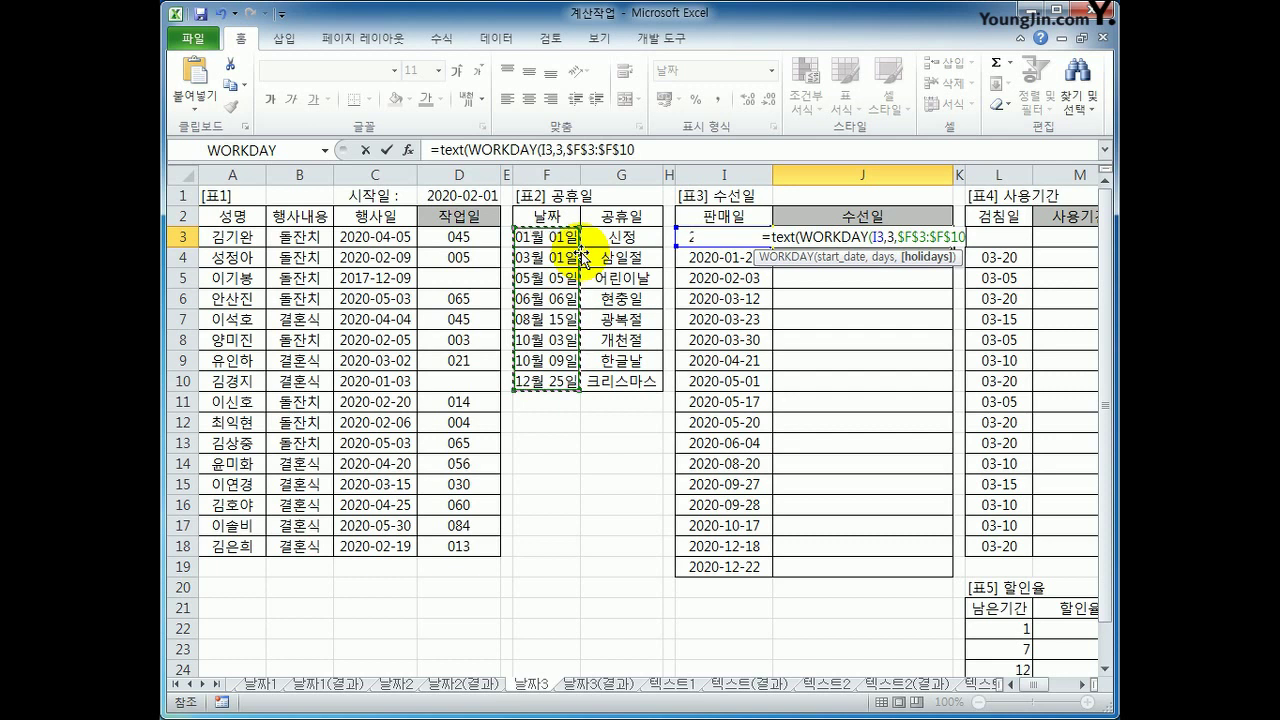
{"action": "type", "text": ")"}
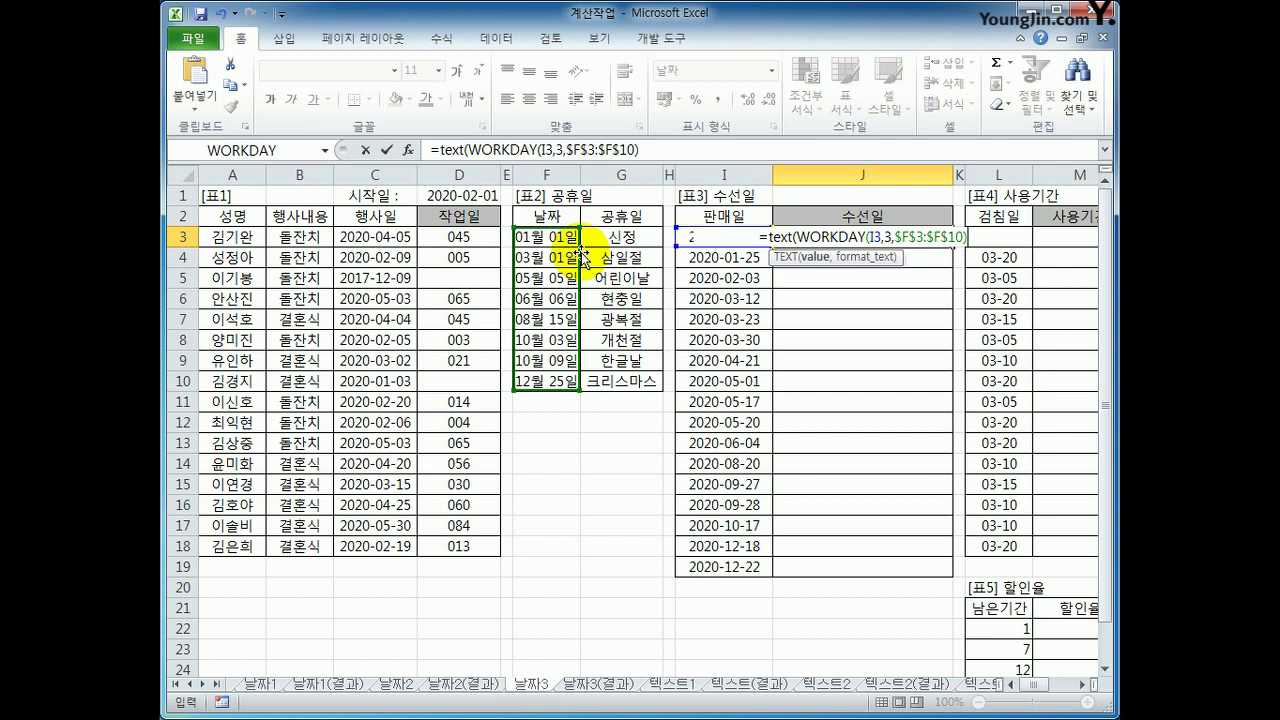
Start the TEXT format argument in J3's 수선일 formula with the date pattern "yyyy년 m월 d일
{"action": "type", "text": ","}
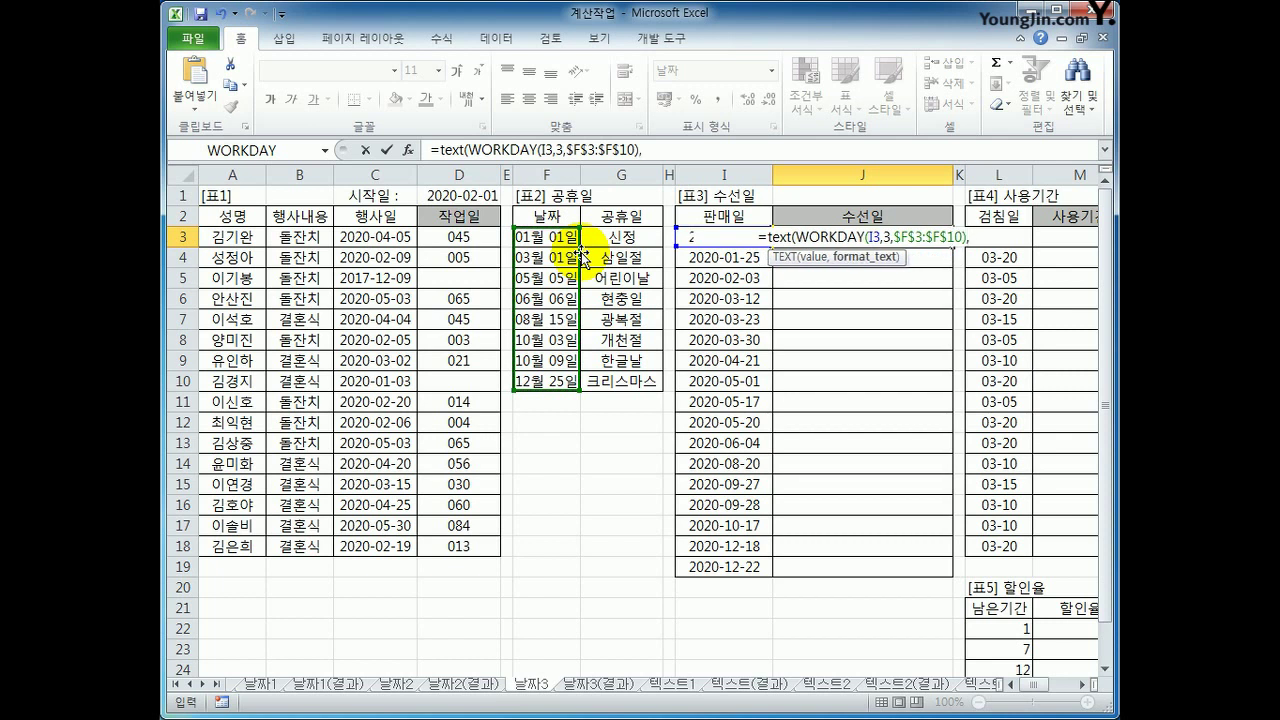
{"action": "type", "text": "\""}
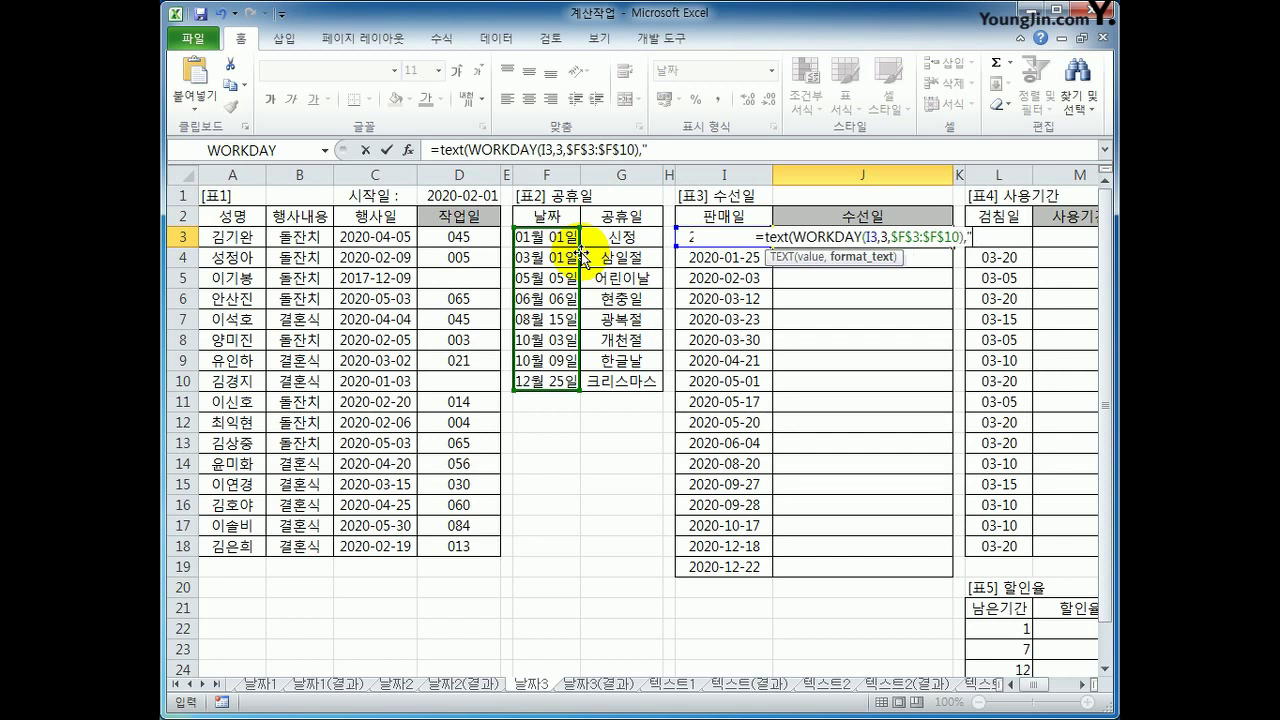
{"action": "type", "text": "yyyy"}
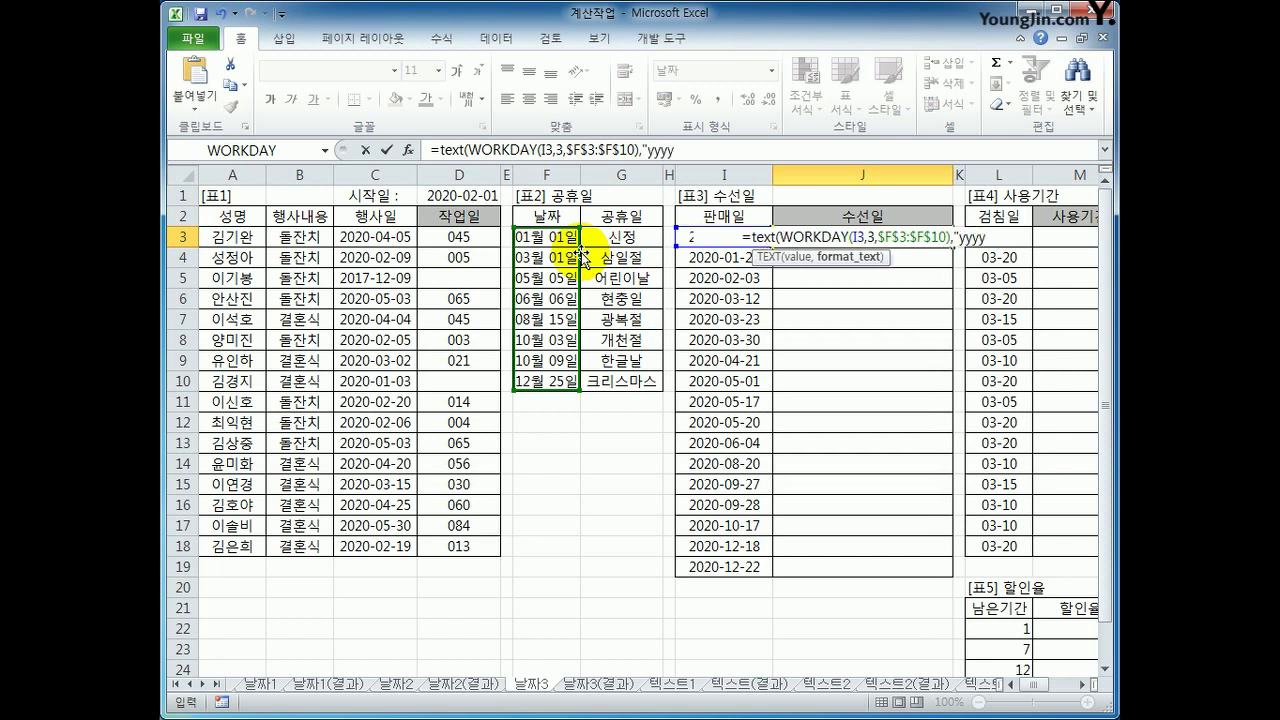
{"action": "type", "text": "년"}
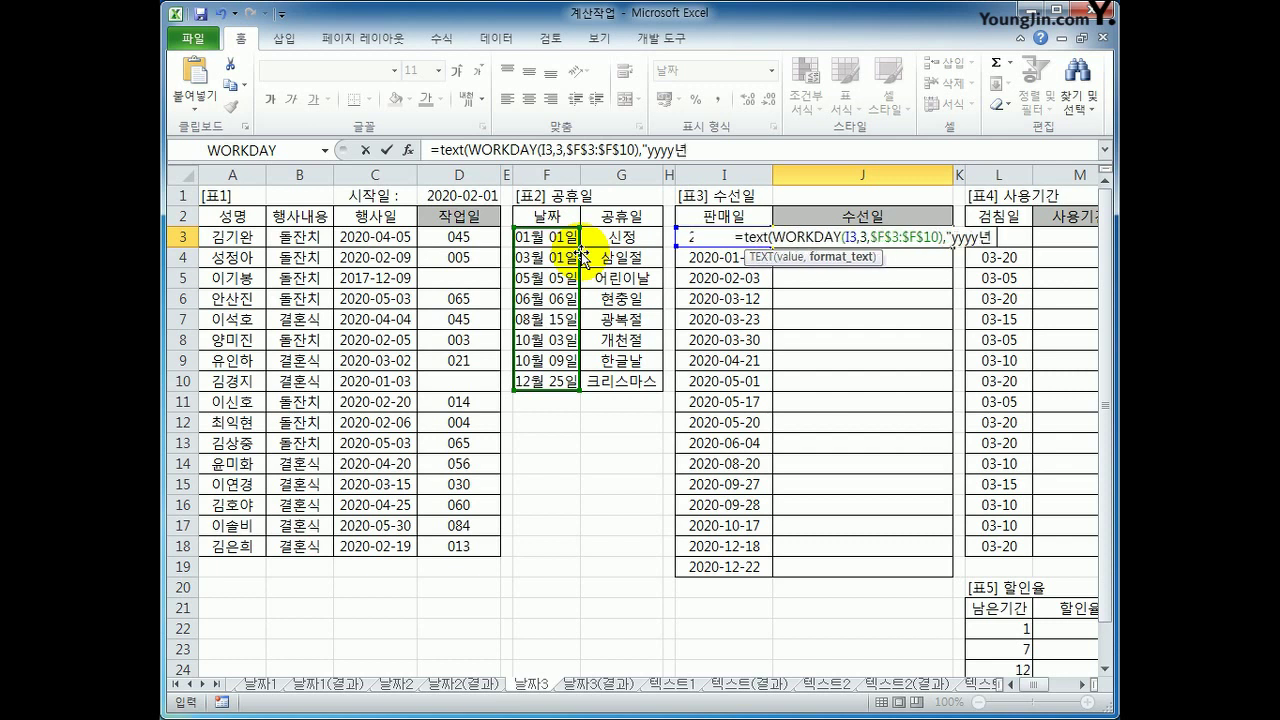
{"action": "type", "text": " m월"}
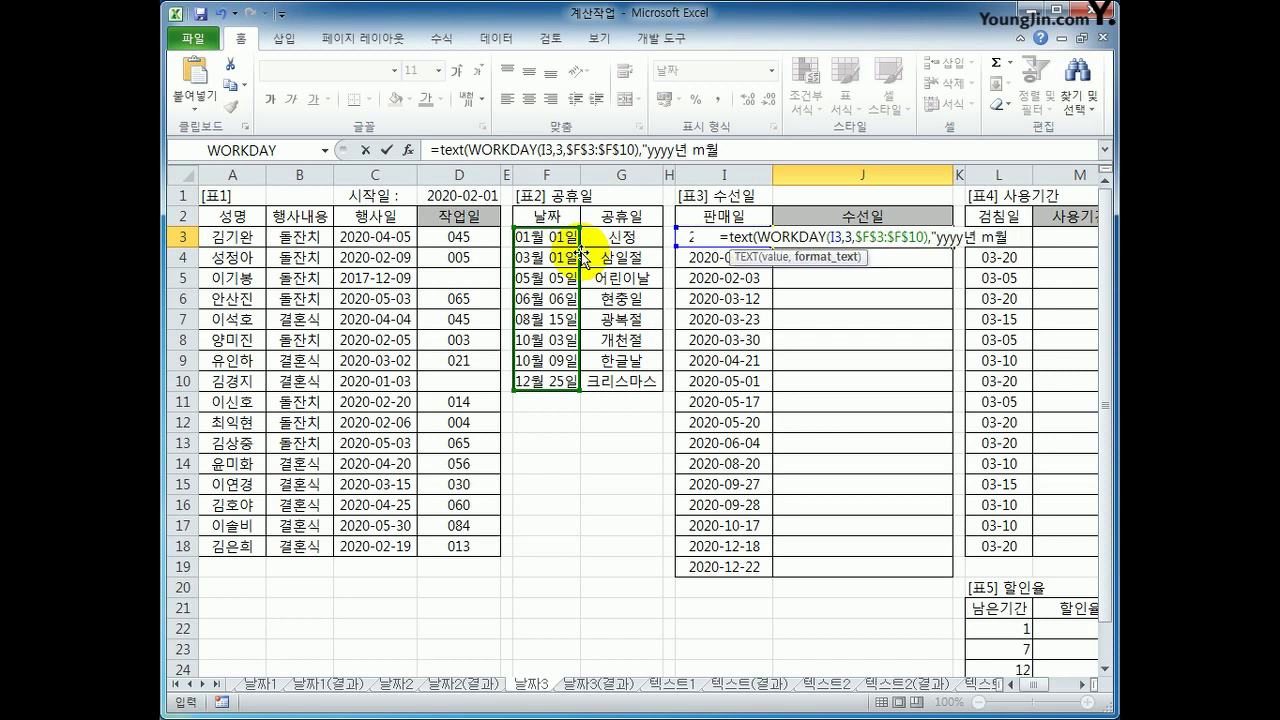
{"action": "type", "text": " d일"}
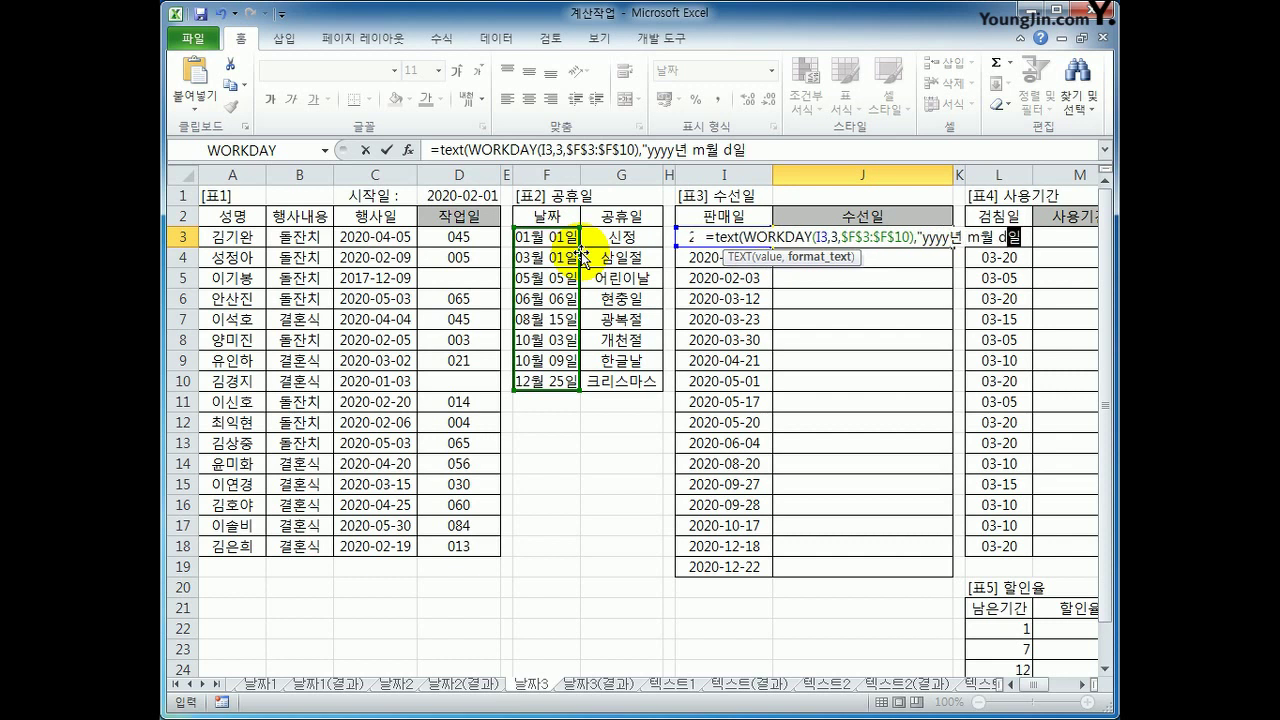
{"action": "key", "text": "Hangul"}
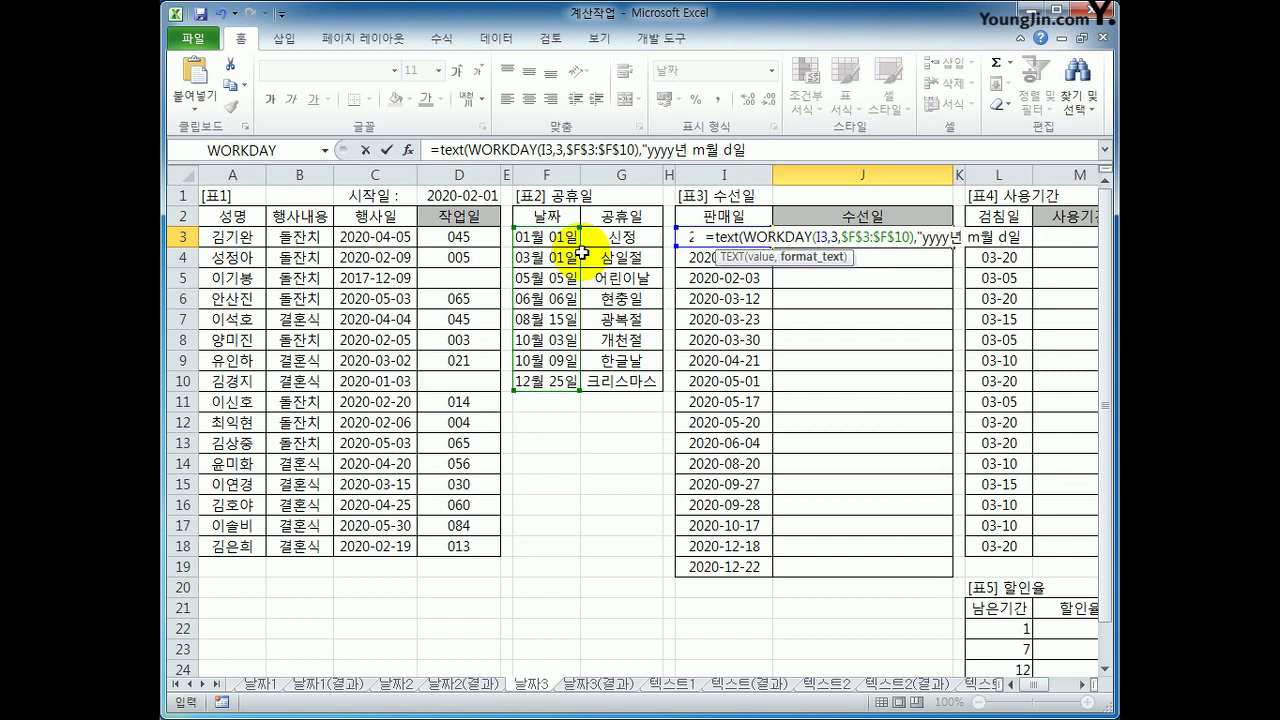
Append the weekday code aaaa to the format text in J3, then close and enter the TEXT formula
{"action": "type", "text": "\""}
{"action": "key", "text": "BackSpace"}
{"action": "type", "text": "aaaa"}
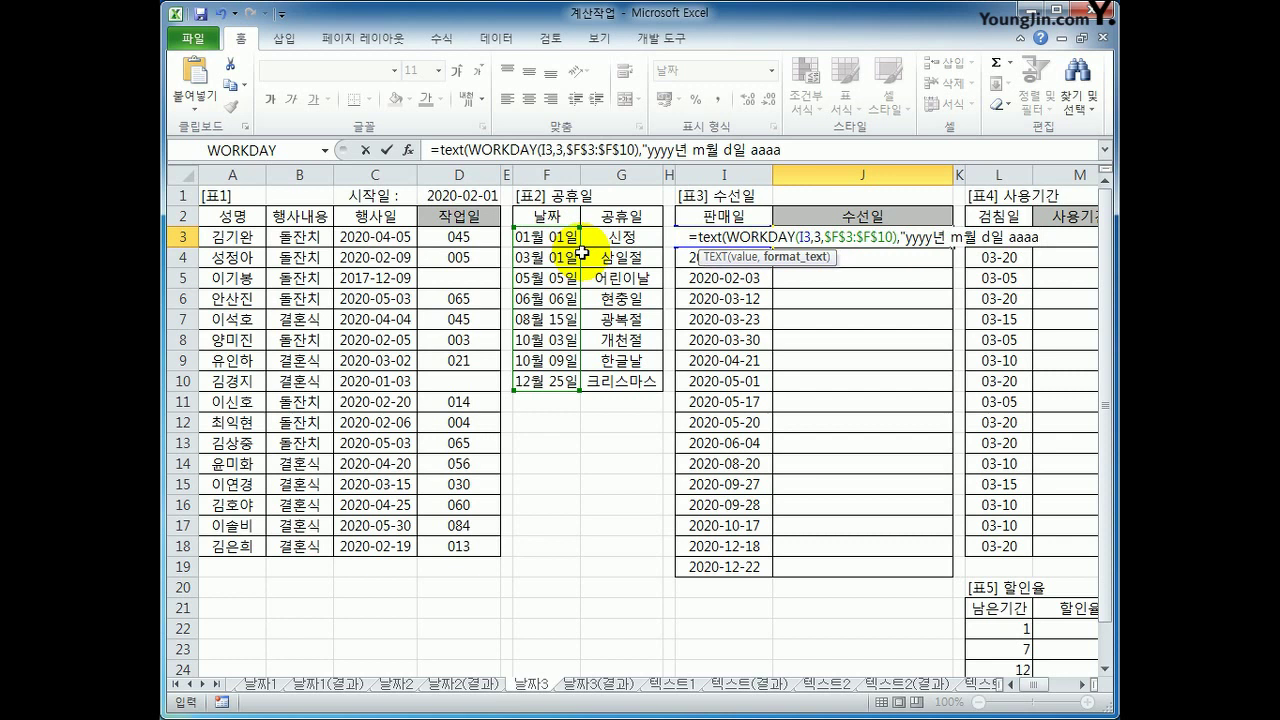
{"action": "type", "text": "\""}
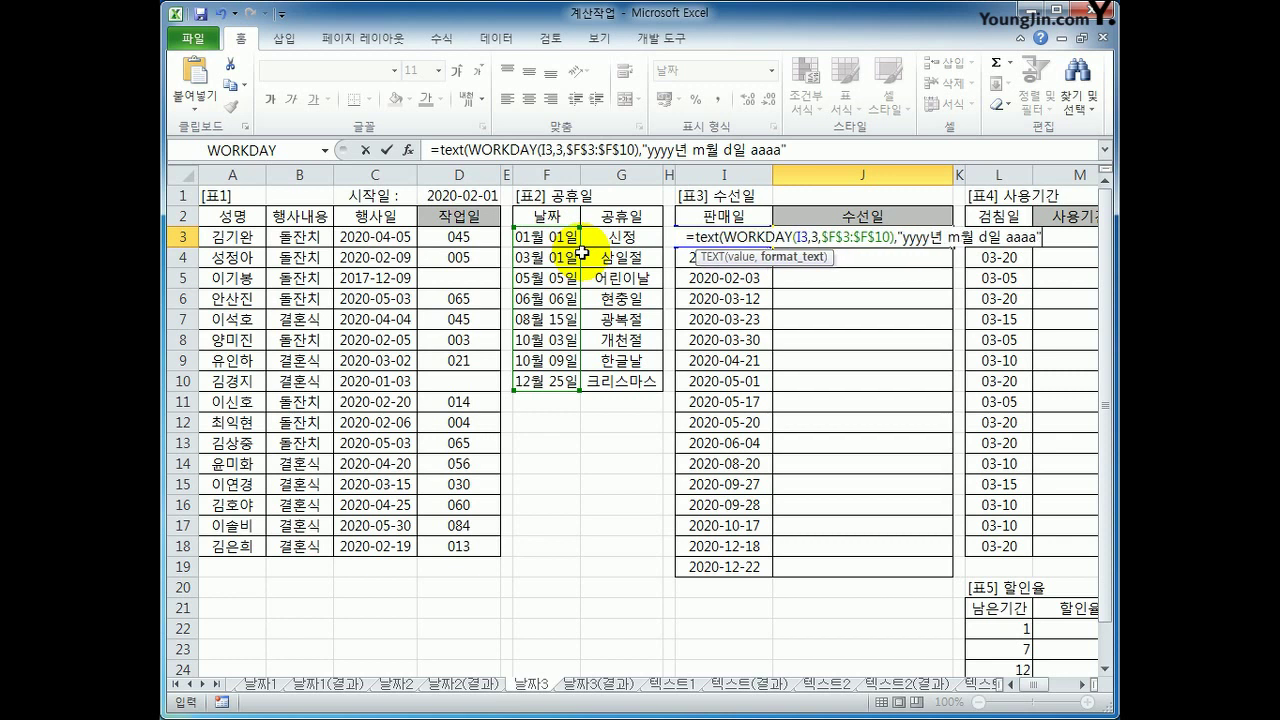
{"action": "type", "text": ")"}
{"action": "key", "text": "Return"}
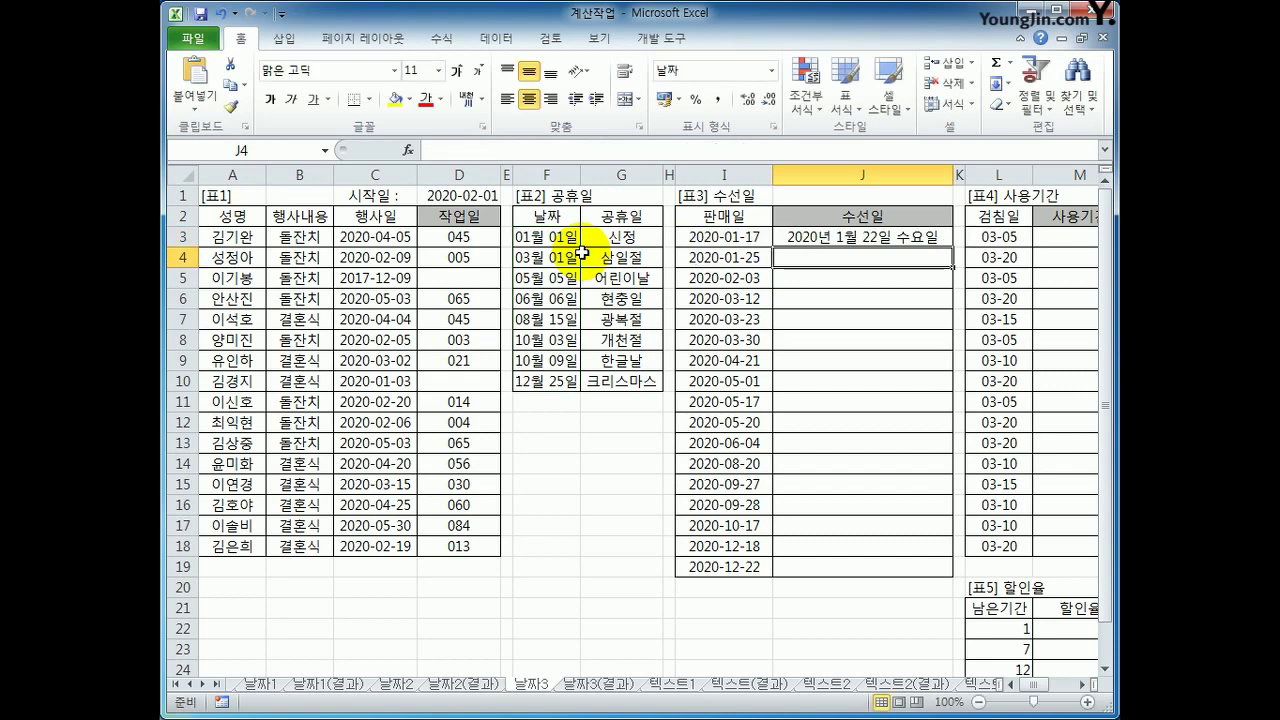
Fill the 수선일 formula from J3 down to J19 and compare J3 with the 판매일 in I3
{"action": "key", "text": "Up"}
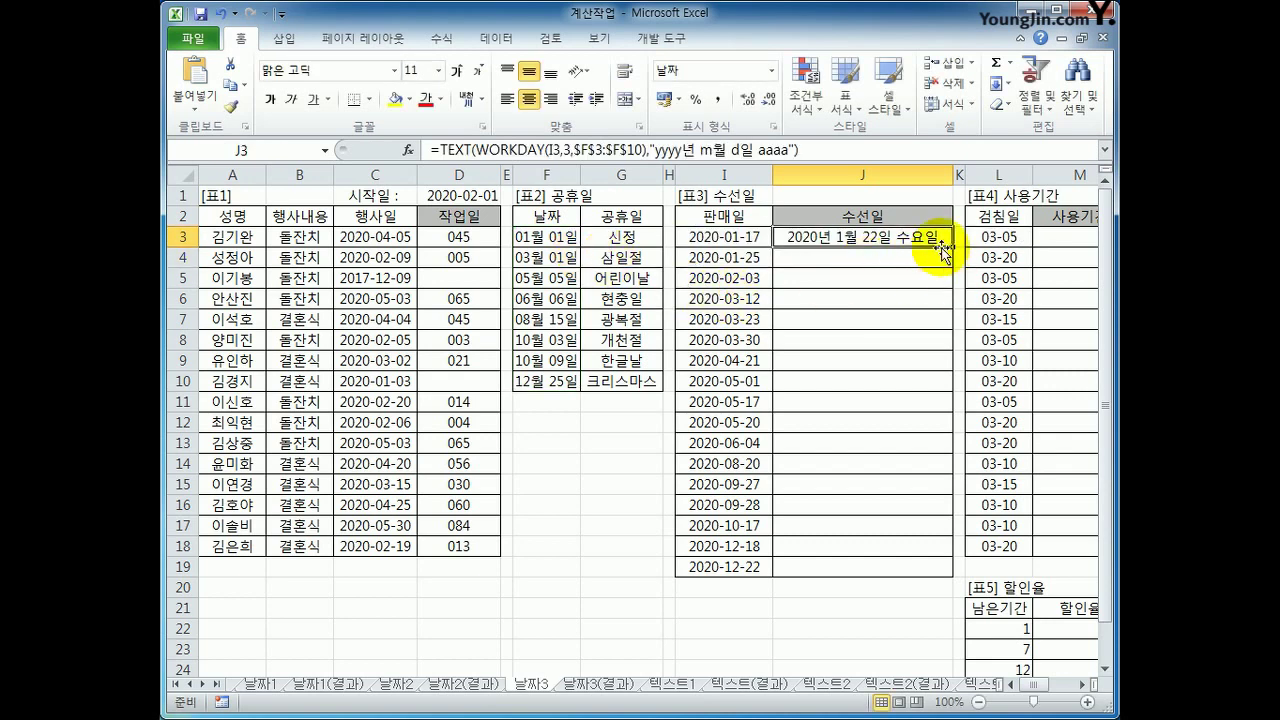
{"action": "left_click_drag", "start_coordinate": [954, 244], "coordinate": [916, 572]}
{"action": "left_click", "coordinate": [724, 233]}
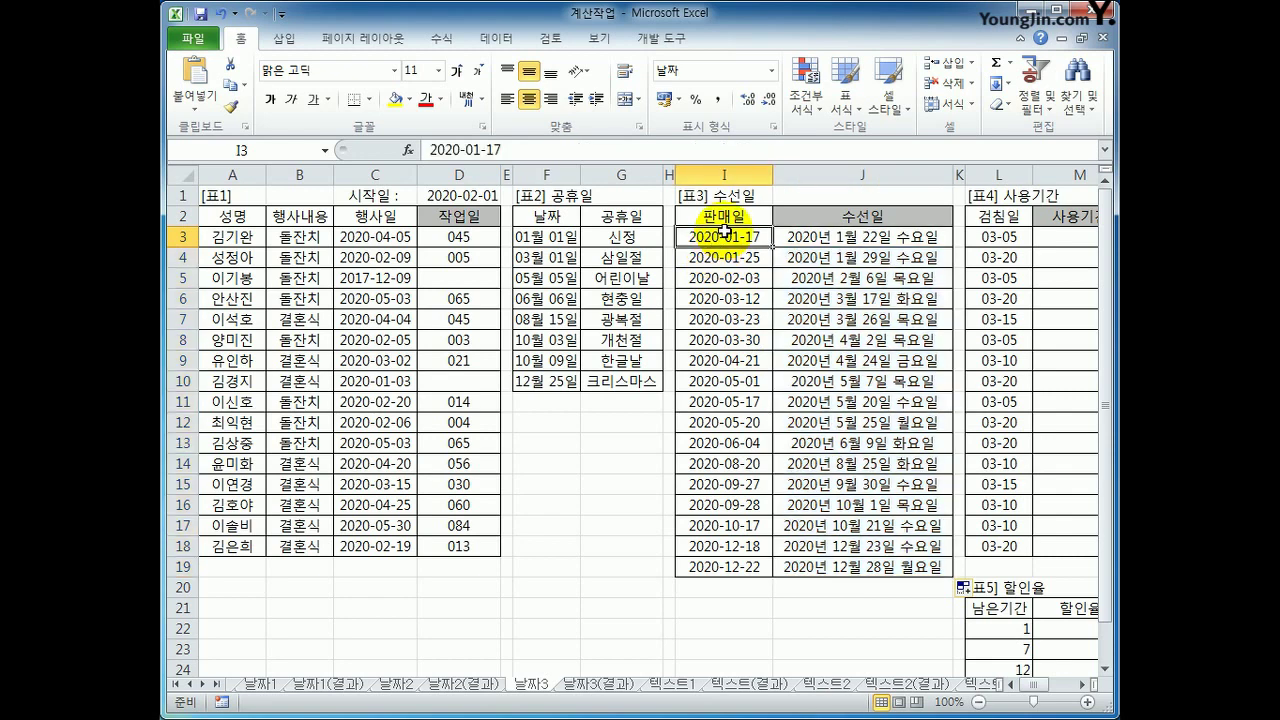
{"action": "left_click", "coordinate": [848, 242]}
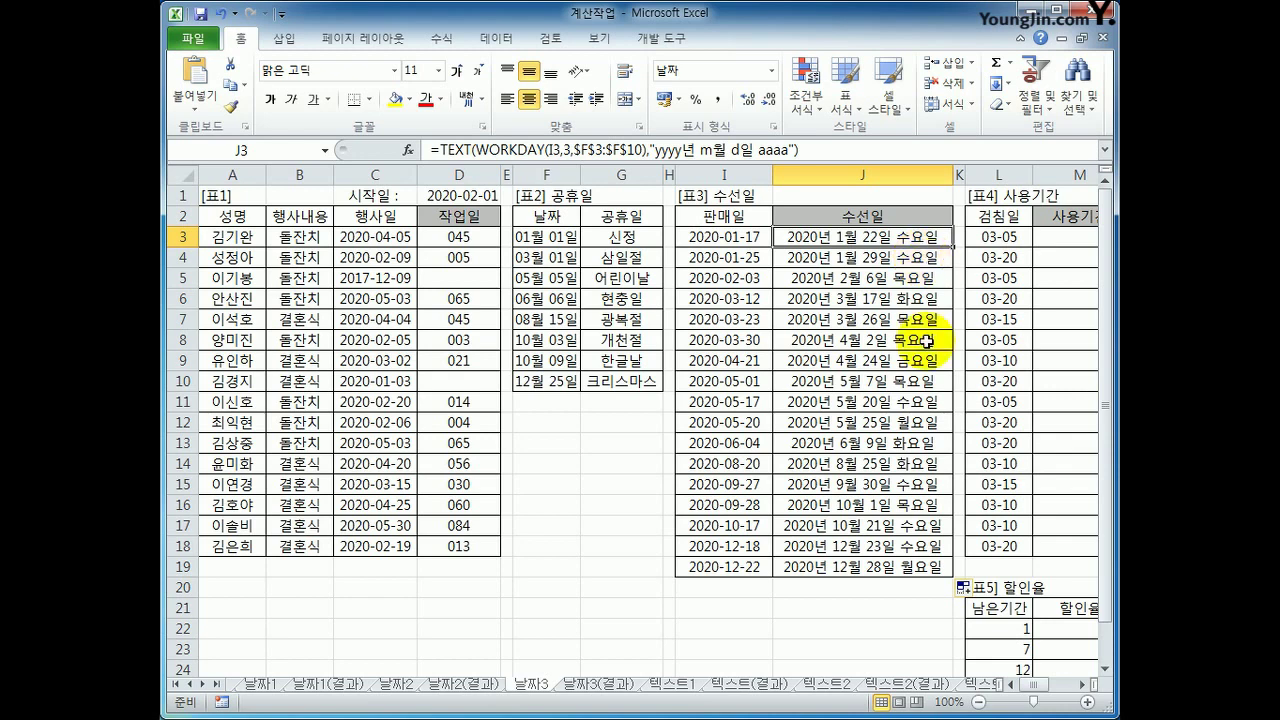
Review 표4's 검침일 values in L3:L18 and the empty 사용기간 range M3:M18
{"action": "left_click", "coordinate": [1086, 685]}
{"action": "left_click", "coordinate": [1086, 685]}
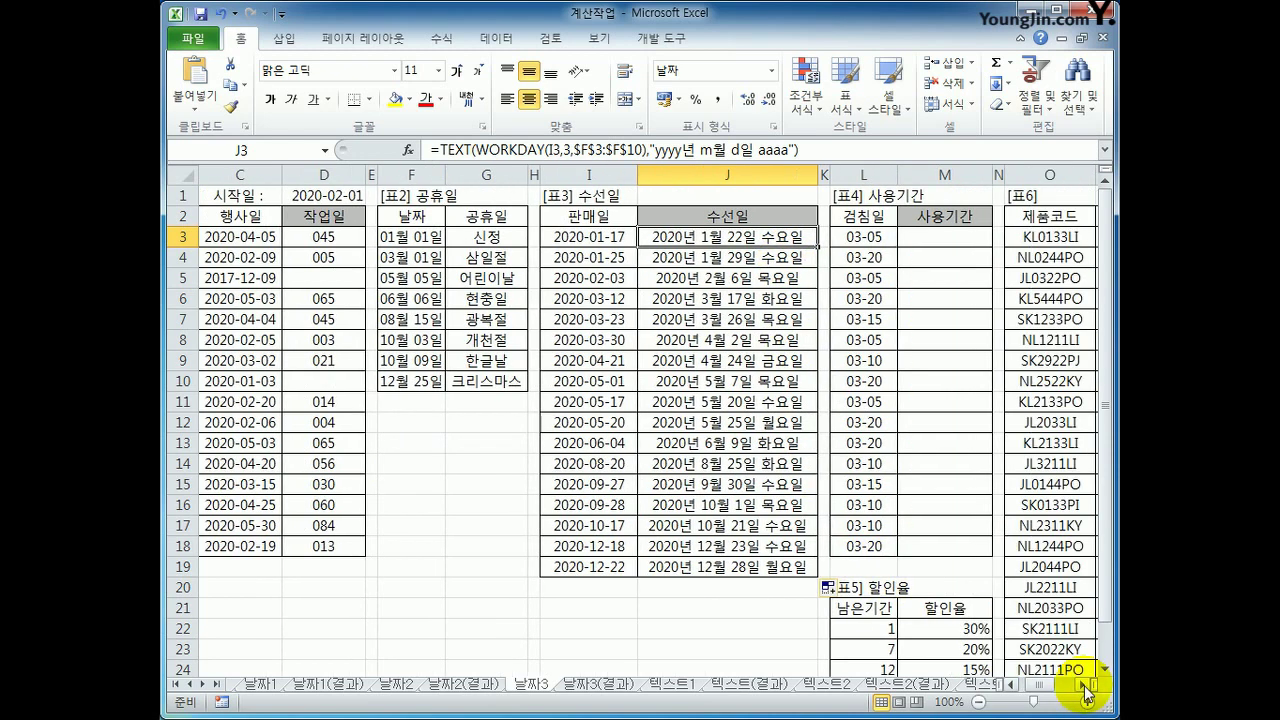
{"action": "left_click", "coordinate": [1086, 685]}
{"action": "left_click", "coordinate": [1086, 685]}
{"action": "left_click", "coordinate": [770, 240]}
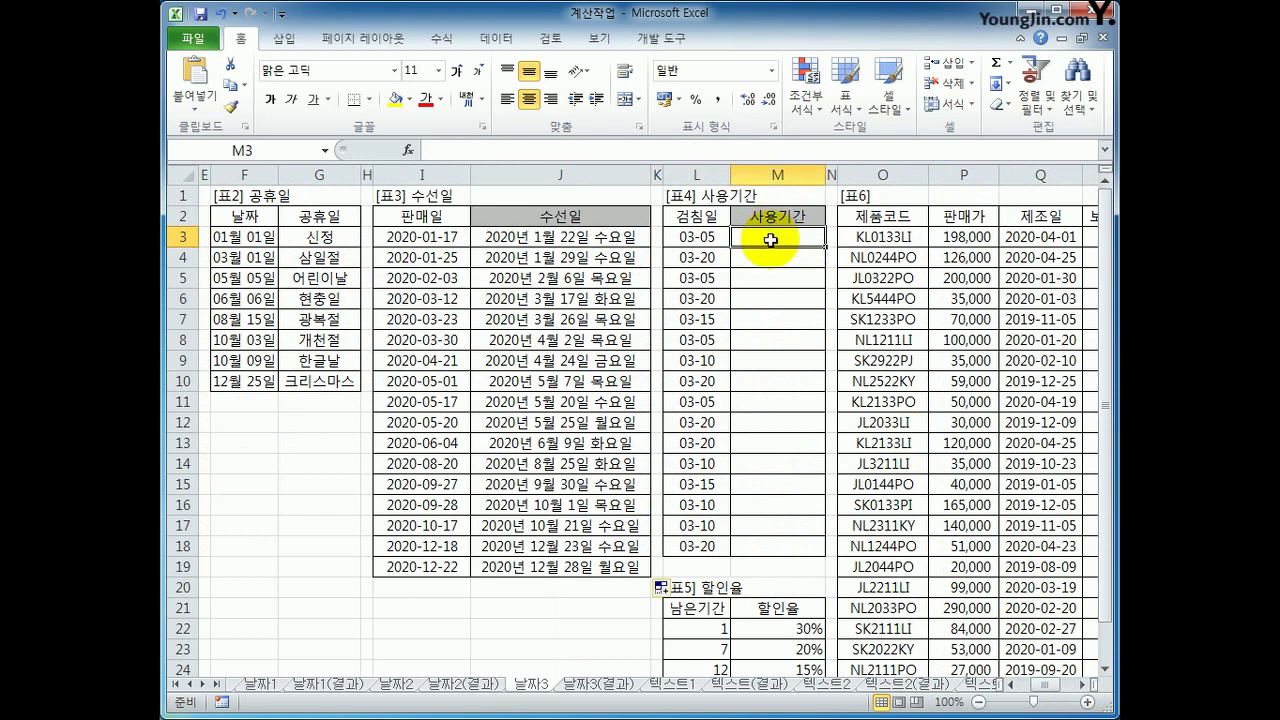
{"action": "left_click_drag", "start_coordinate": [729, 242], "coordinate": [697, 553]}
{"action": "left_click", "coordinate": [750, 238]}
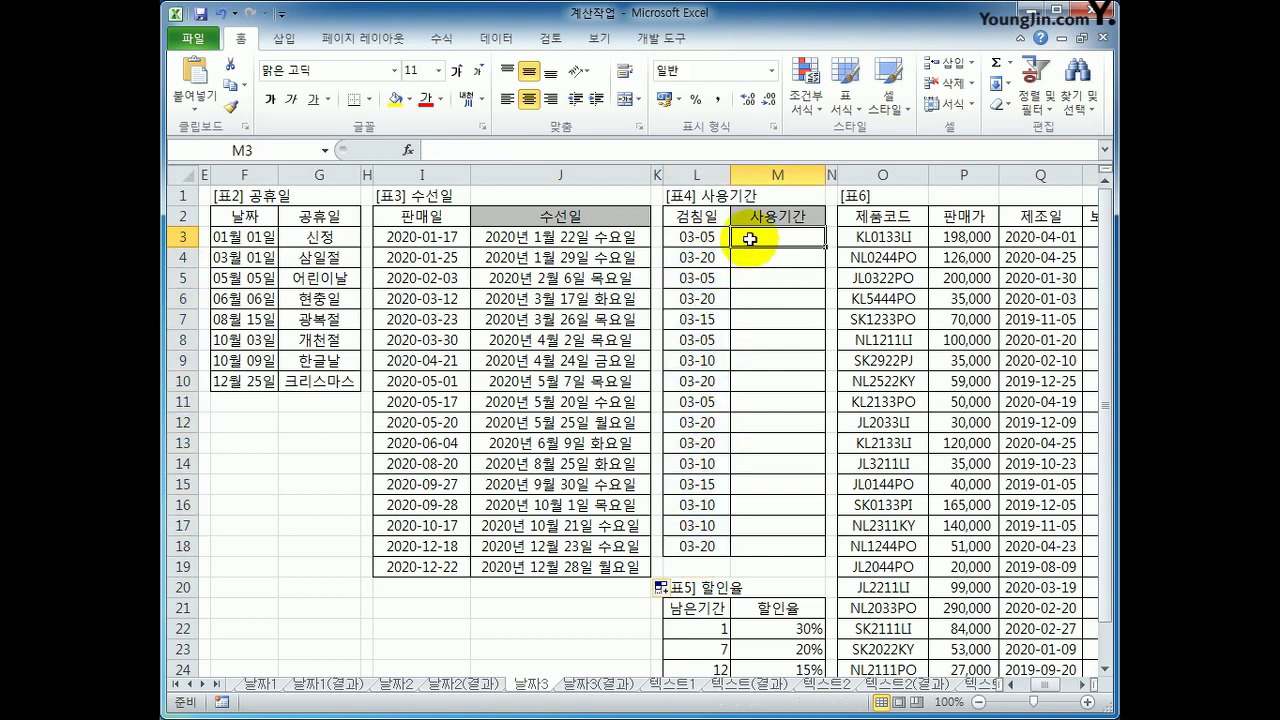
{"action": "left_click_drag", "start_coordinate": [750, 238], "coordinate": [752, 549]}
Begin the 사용기간 formula in M3 as =TEXT(EDATE(L3,-1), going one month back from the 검침일
{"action": "left_click", "coordinate": [779, 238]}
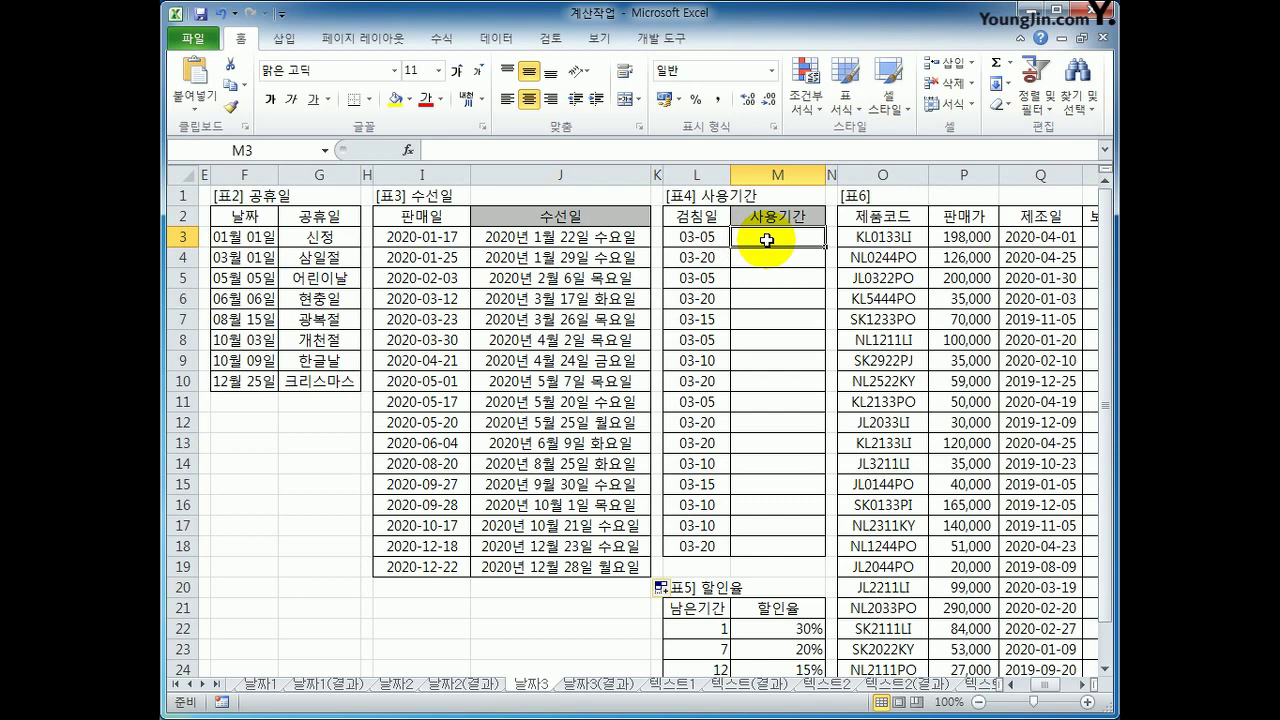
{"action": "type", "text": "="}
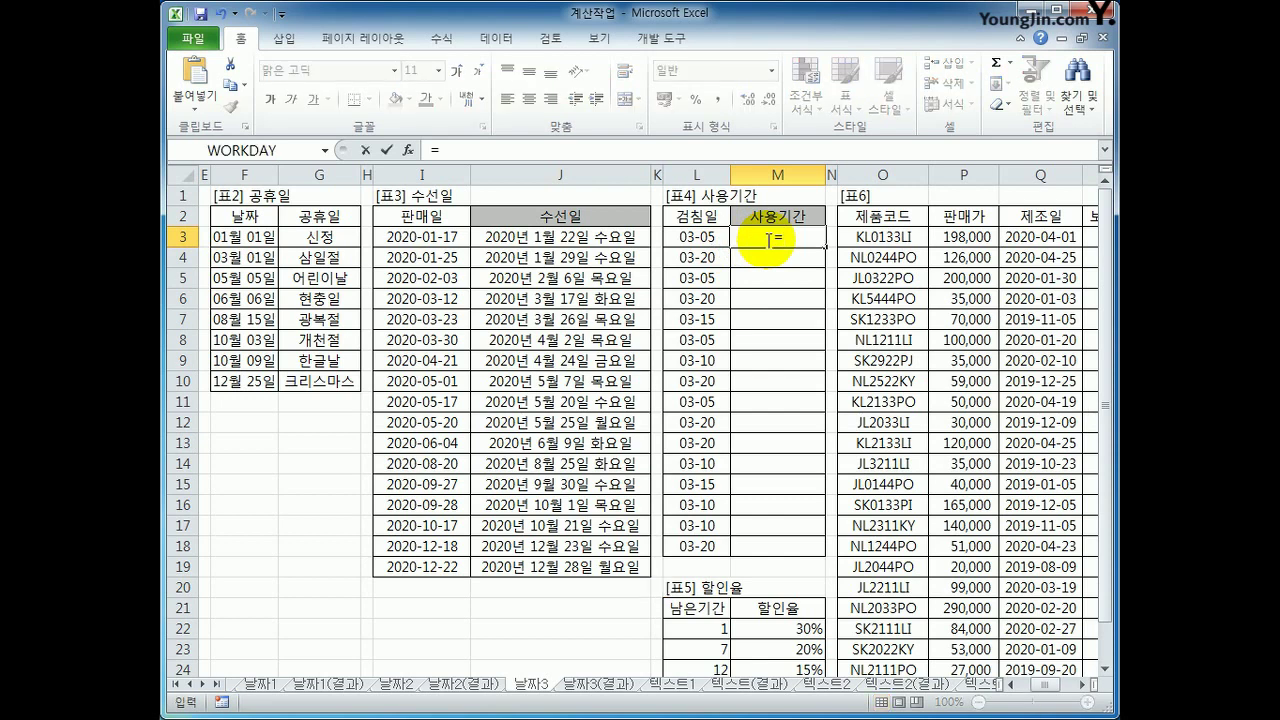
{"action": "type", "text": "text("}
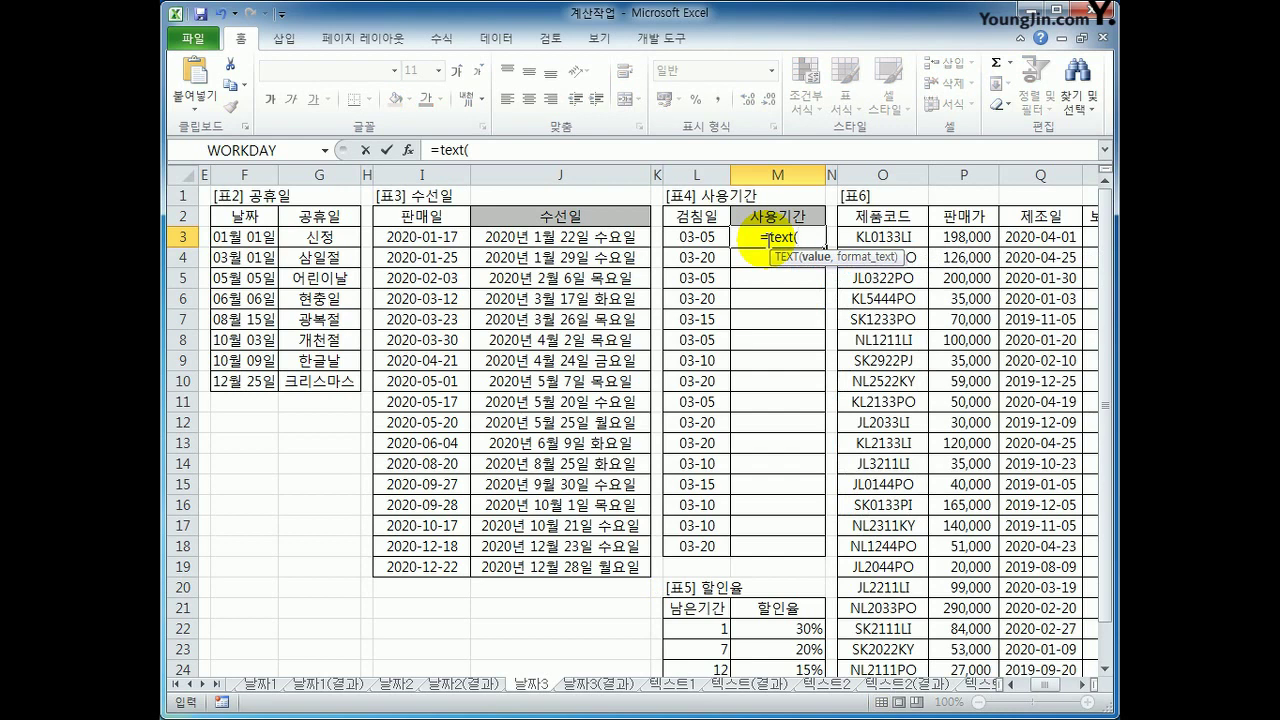
{"action": "type", "text": "ed"}
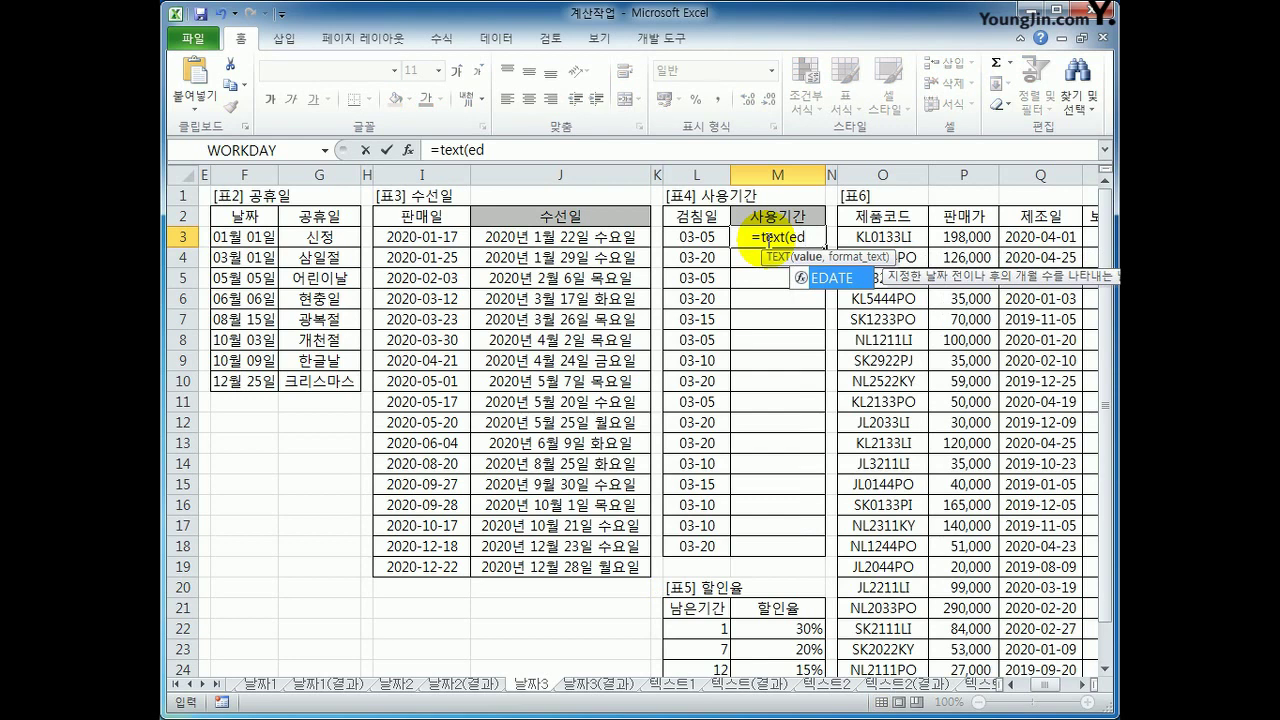
{"action": "key", "text": "Tab"}
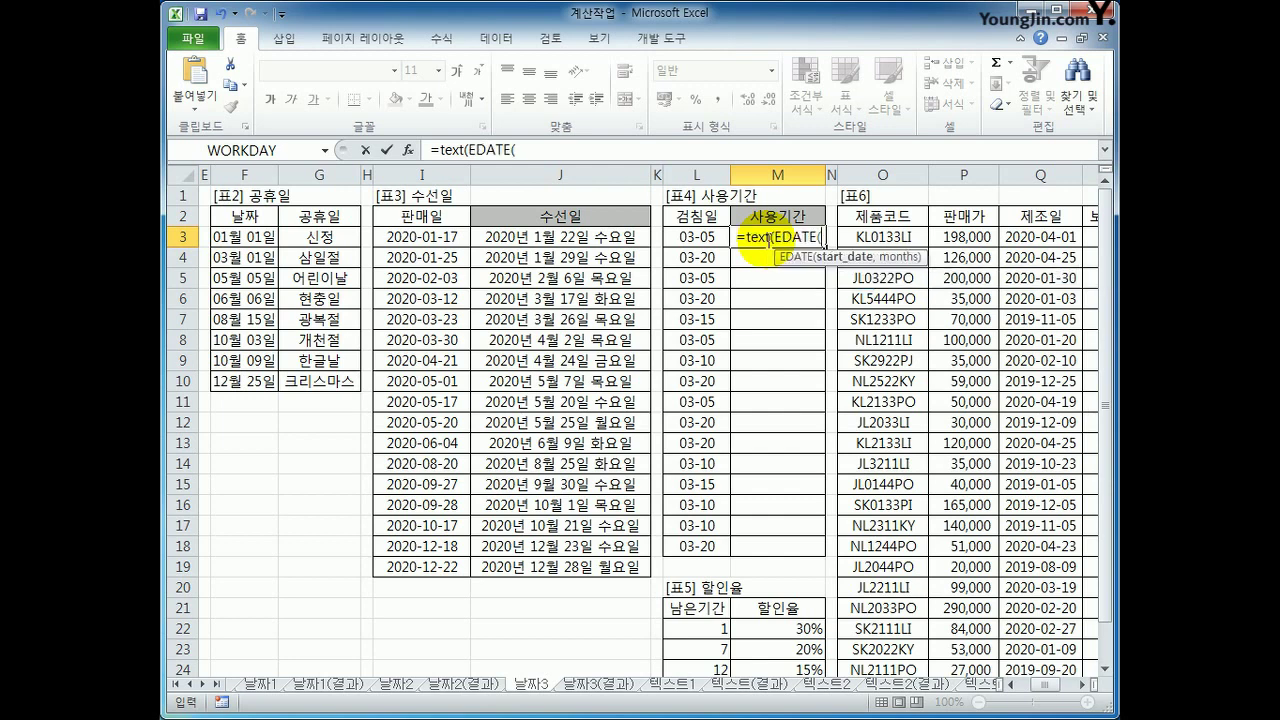
{"action": "key", "text": "Left"}
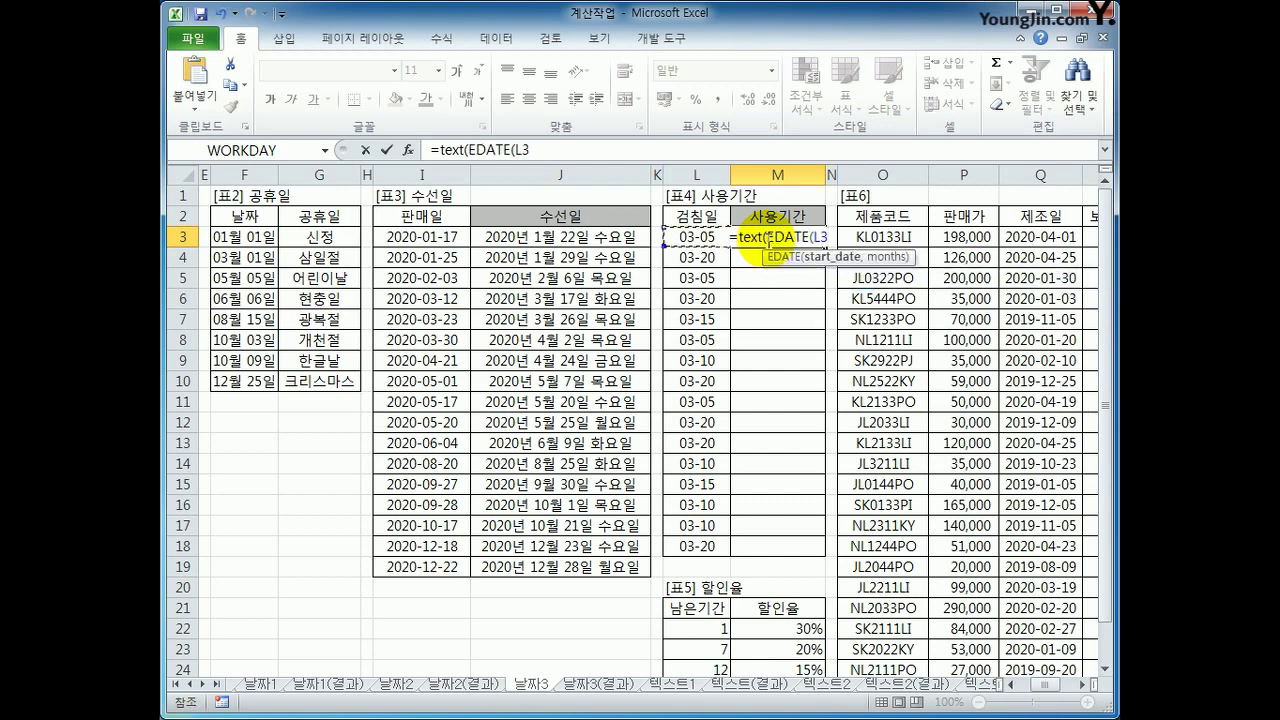
{"action": "type", "text": ","}
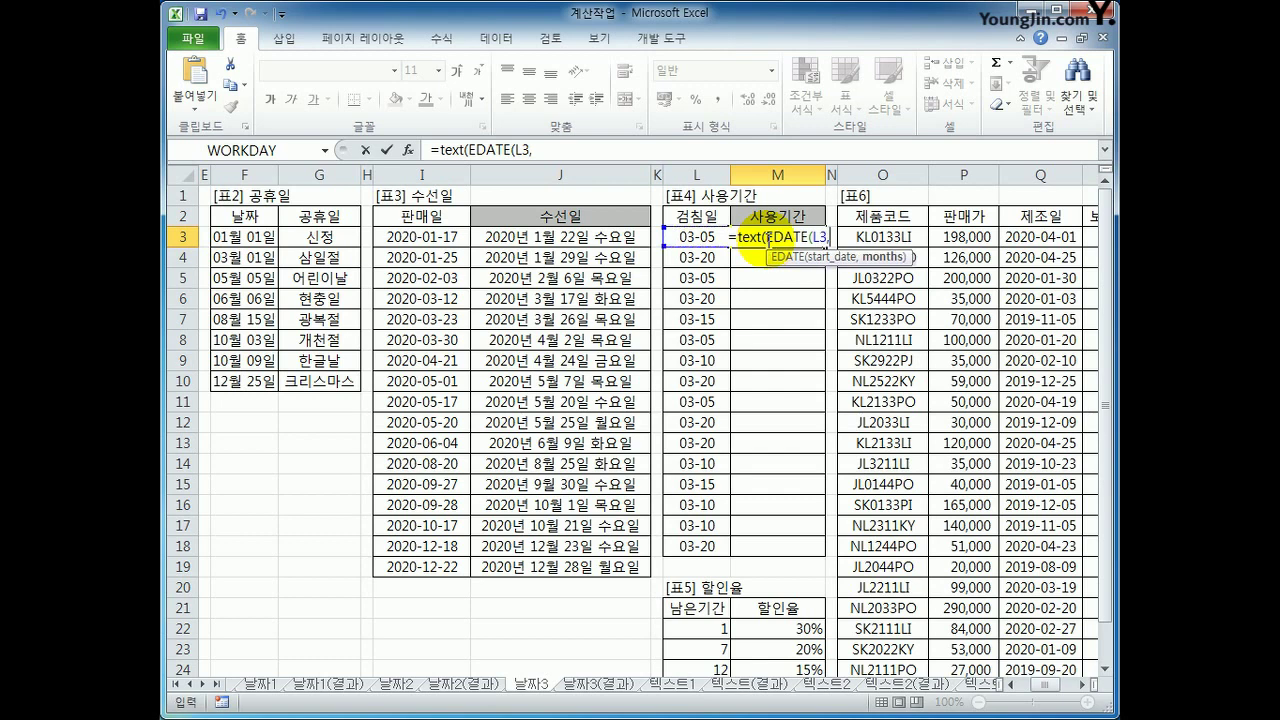
{"action": "type", "text": "1"}
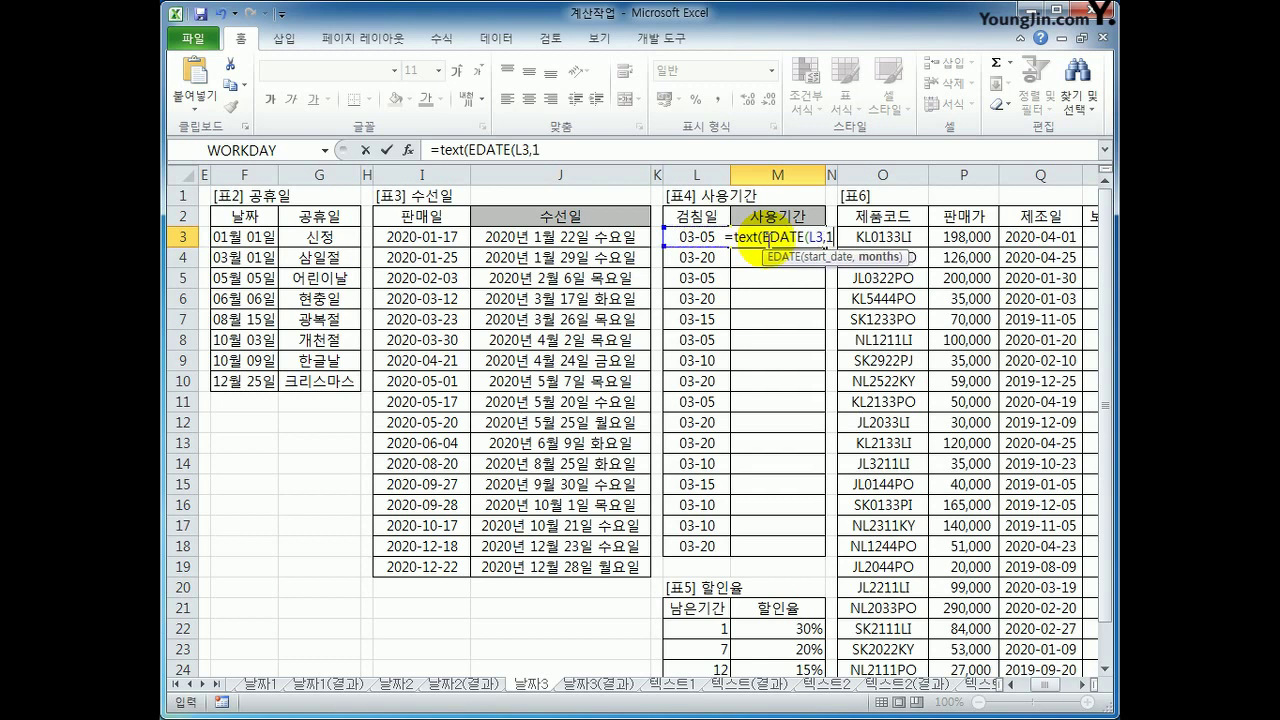
{"action": "key", "text": "BackSpace"}
{"action": "type", "text": "-1"}
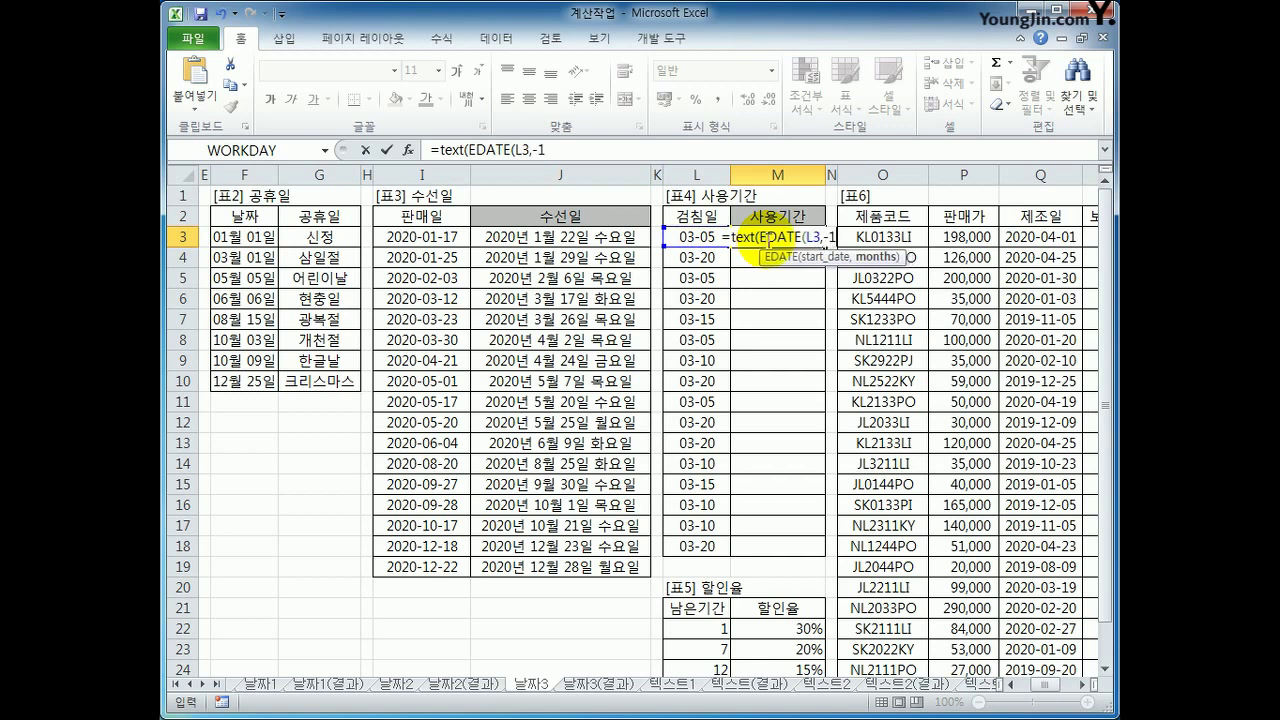
{"action": "type", "text": ")"}
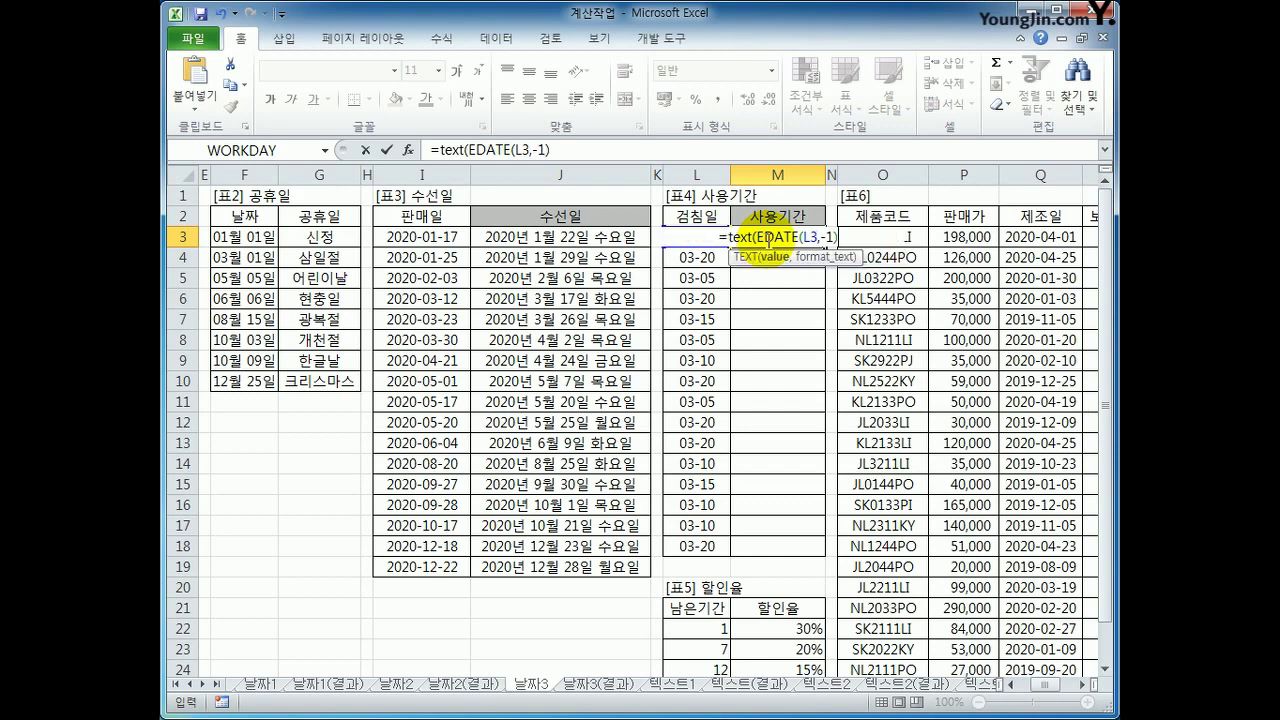
Add 1 day to the EDATE result in M3, format it as "mm/dd" and enter the formula
{"action": "type", "text": "+1"}
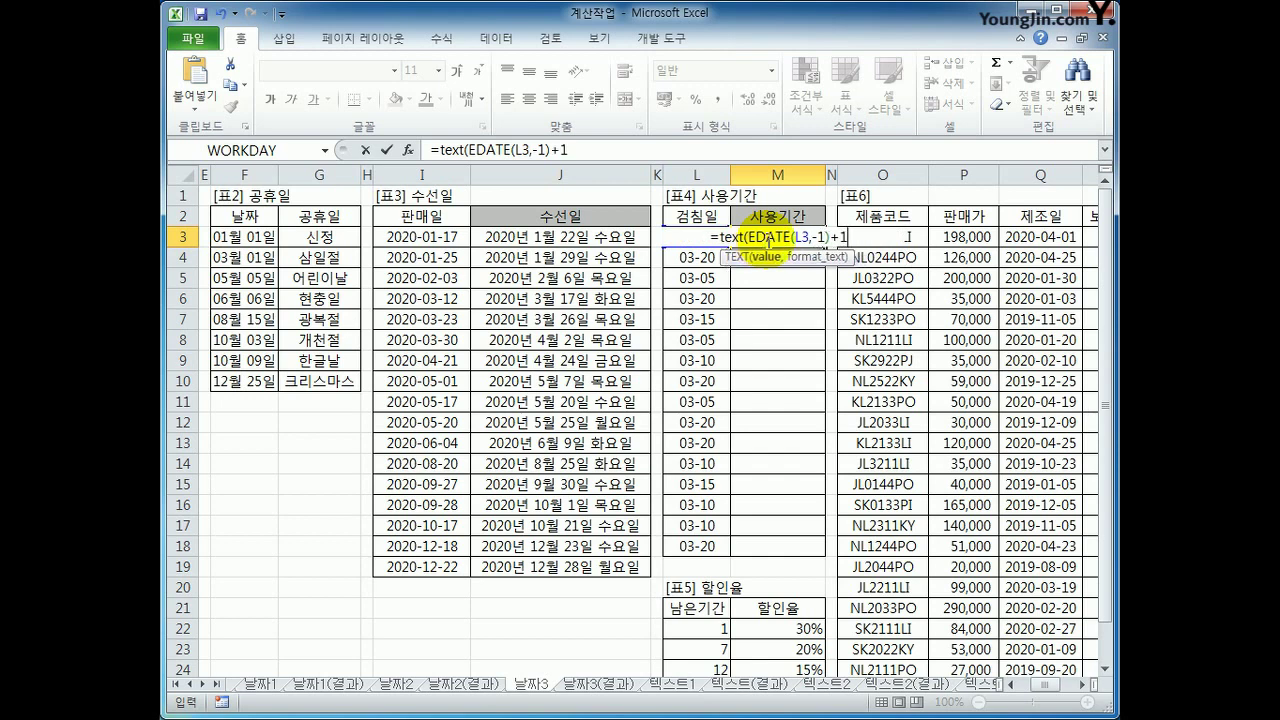
{"action": "type", "text": ","}
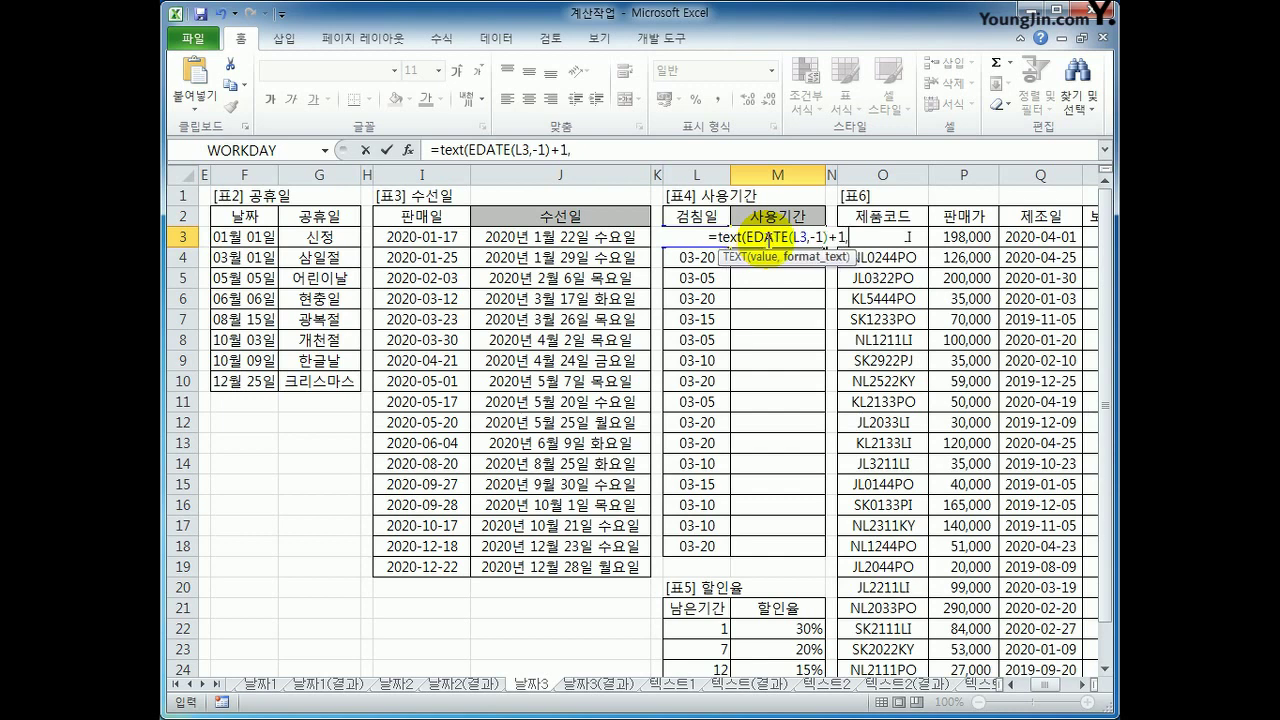
{"action": "type", "text": "\""}
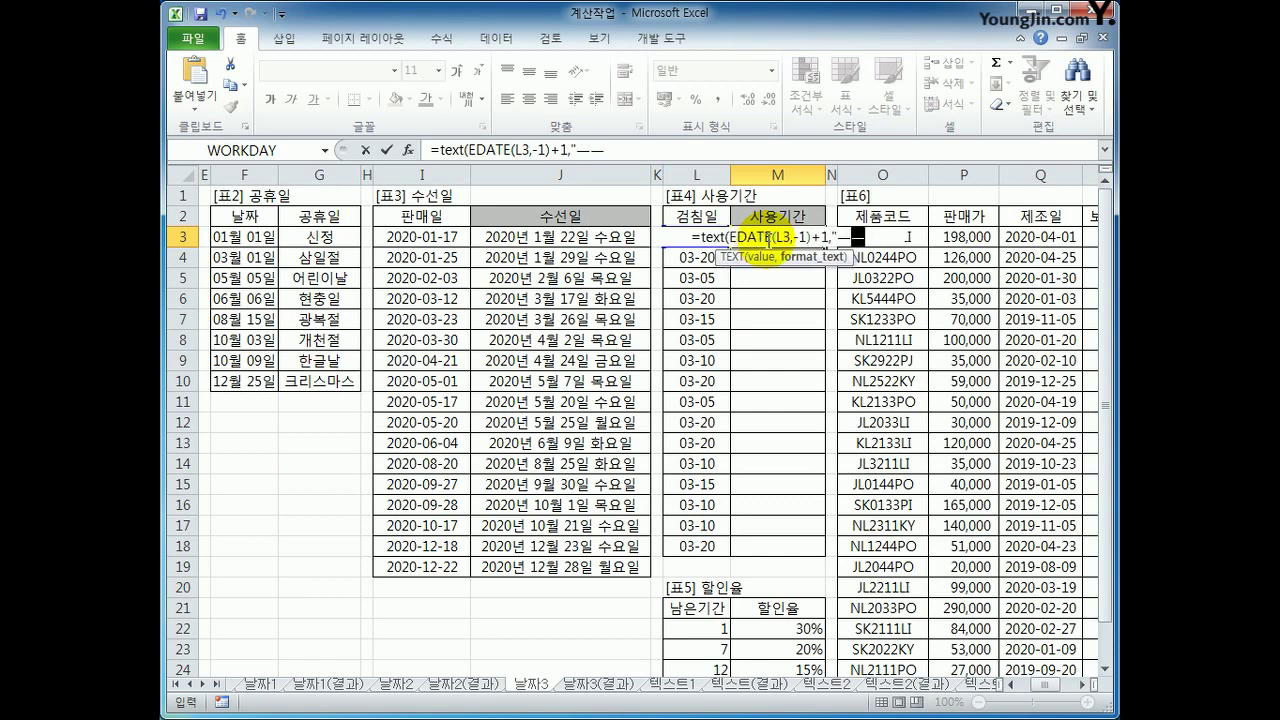
{"action": "type", "text": "mm/"}
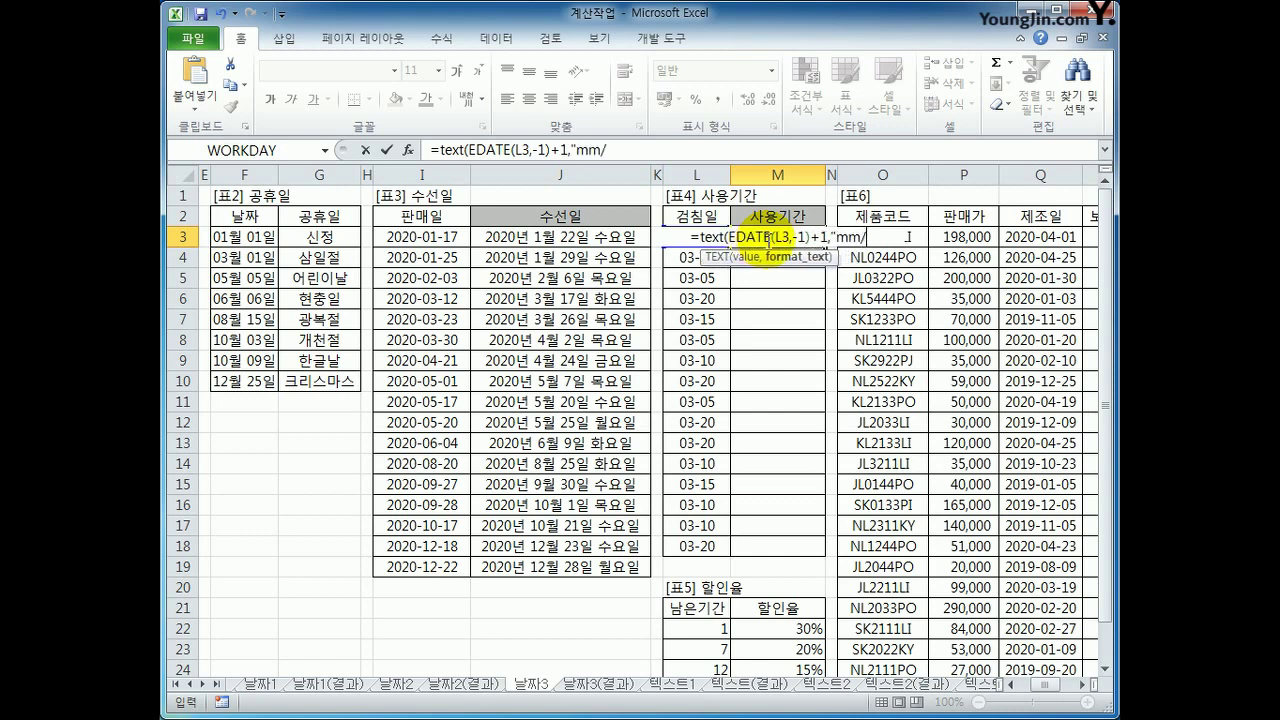
{"action": "type", "text": "dd\""}
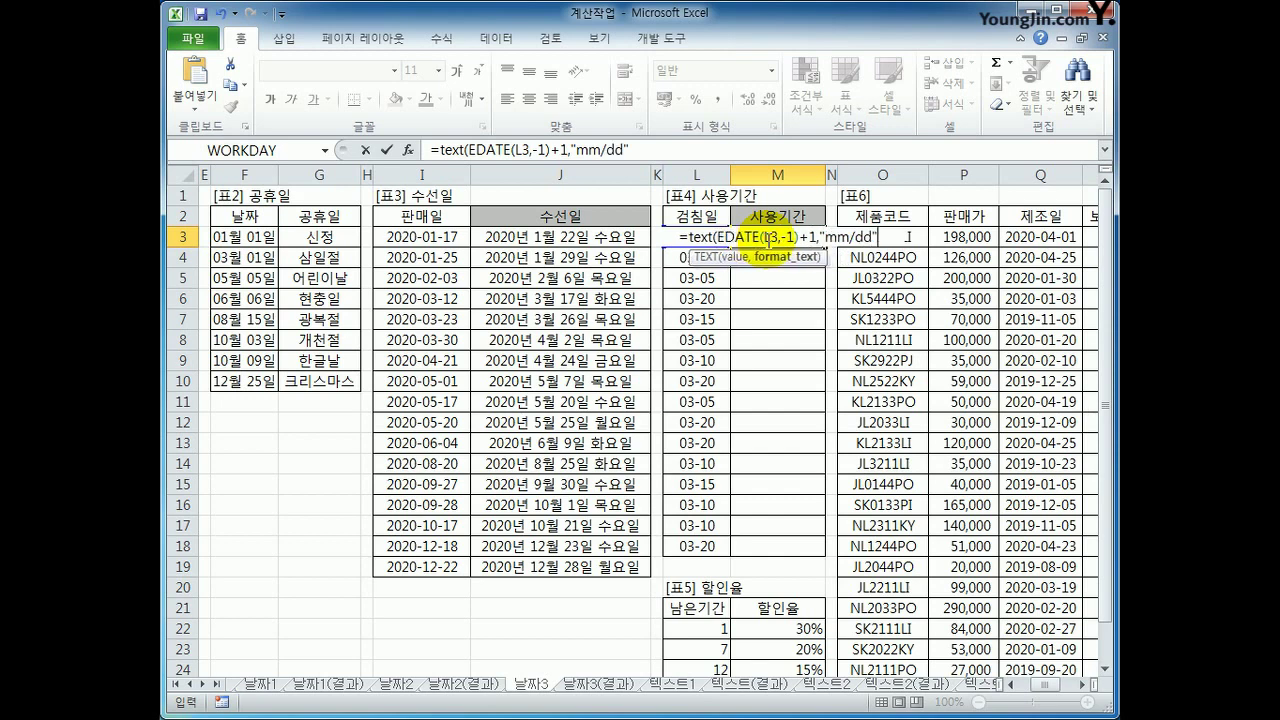
{"action": "type", "text": ")"}
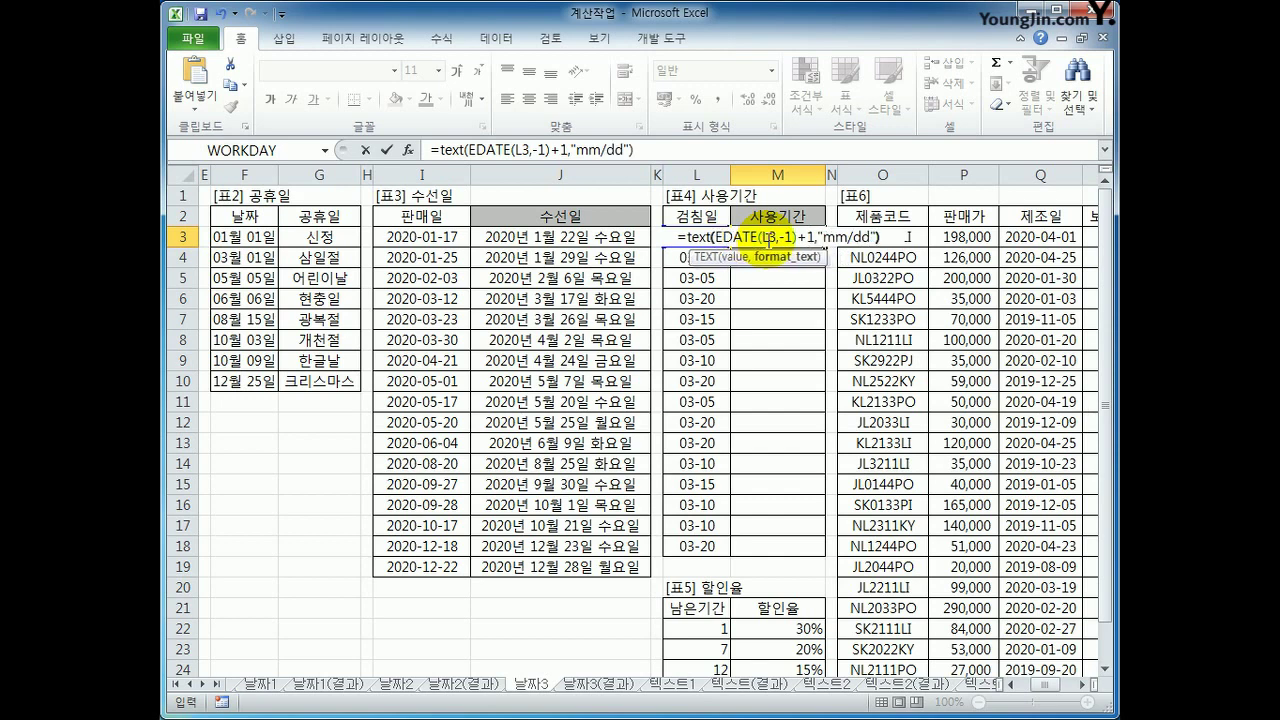
{"action": "key", "text": "Return"}
Extend the 사용기간 formula in M3 with &"~"& after the start-date TEXT expression
{"action": "left_click", "coordinate": [766, 240]}
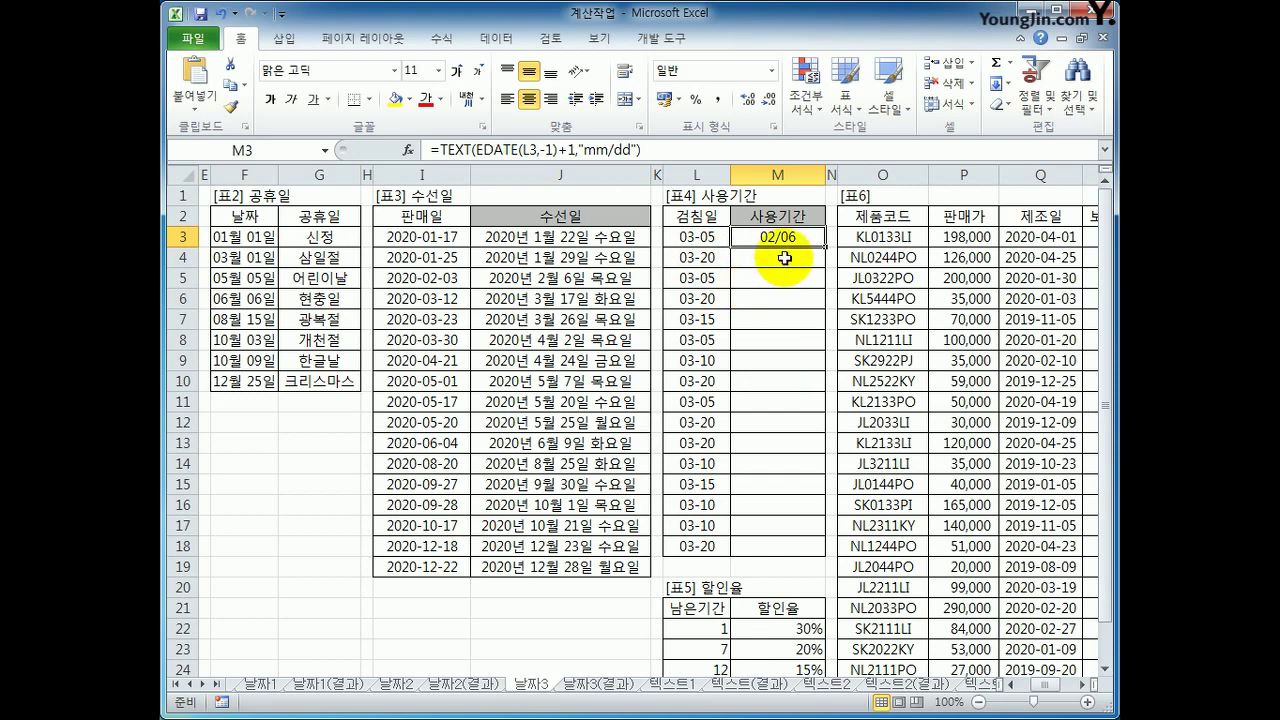
{"action": "left_click", "coordinate": [716, 149]}
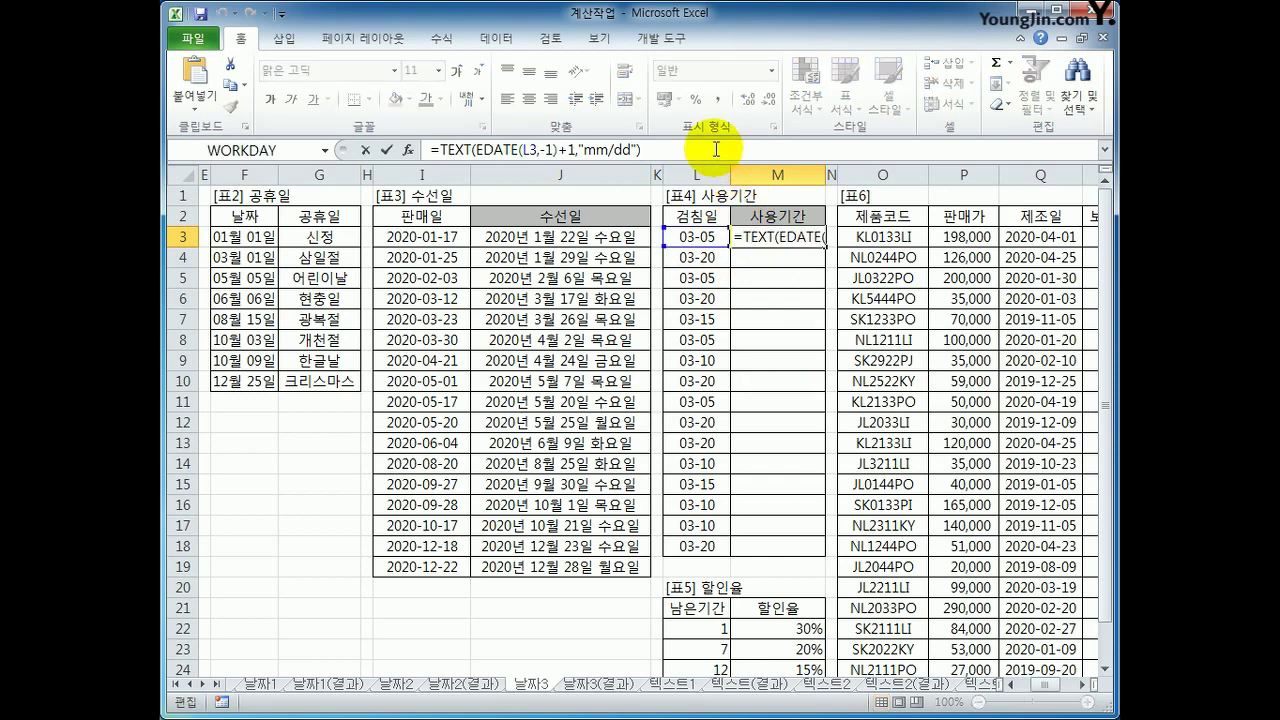
{"action": "type", "text": "&"}
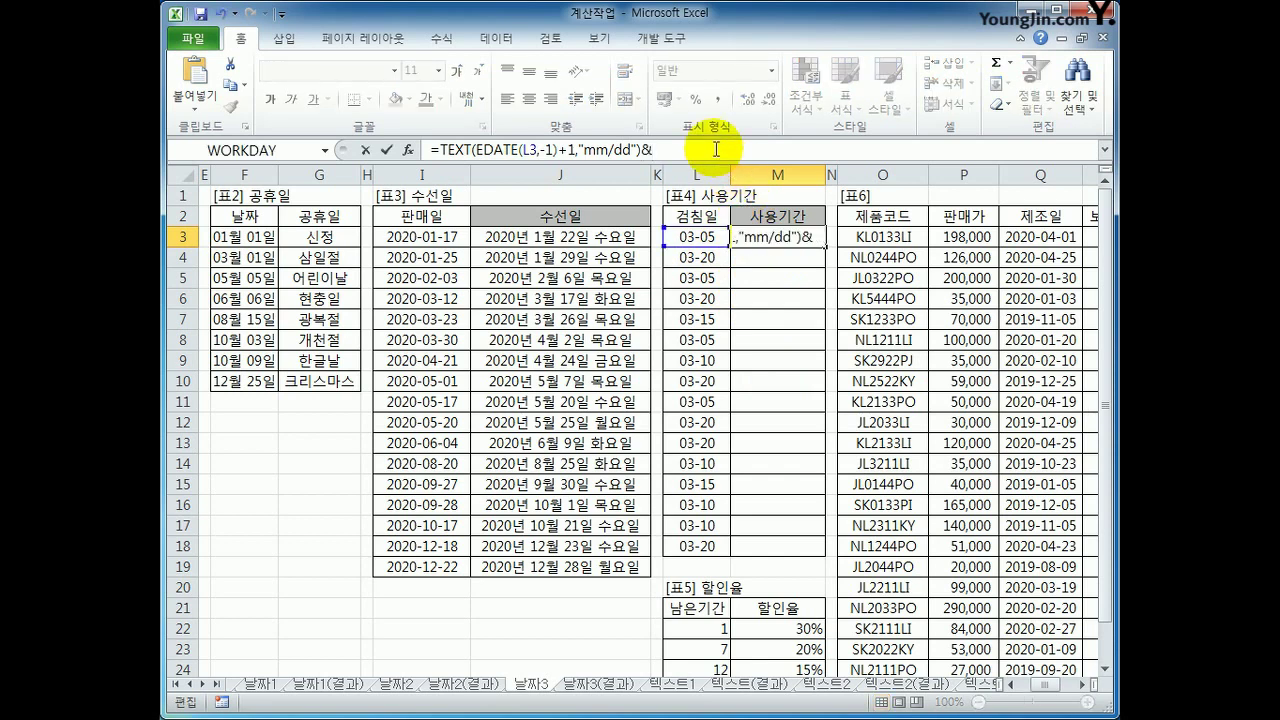
{"action": "type", "text": "\"~\"&"}
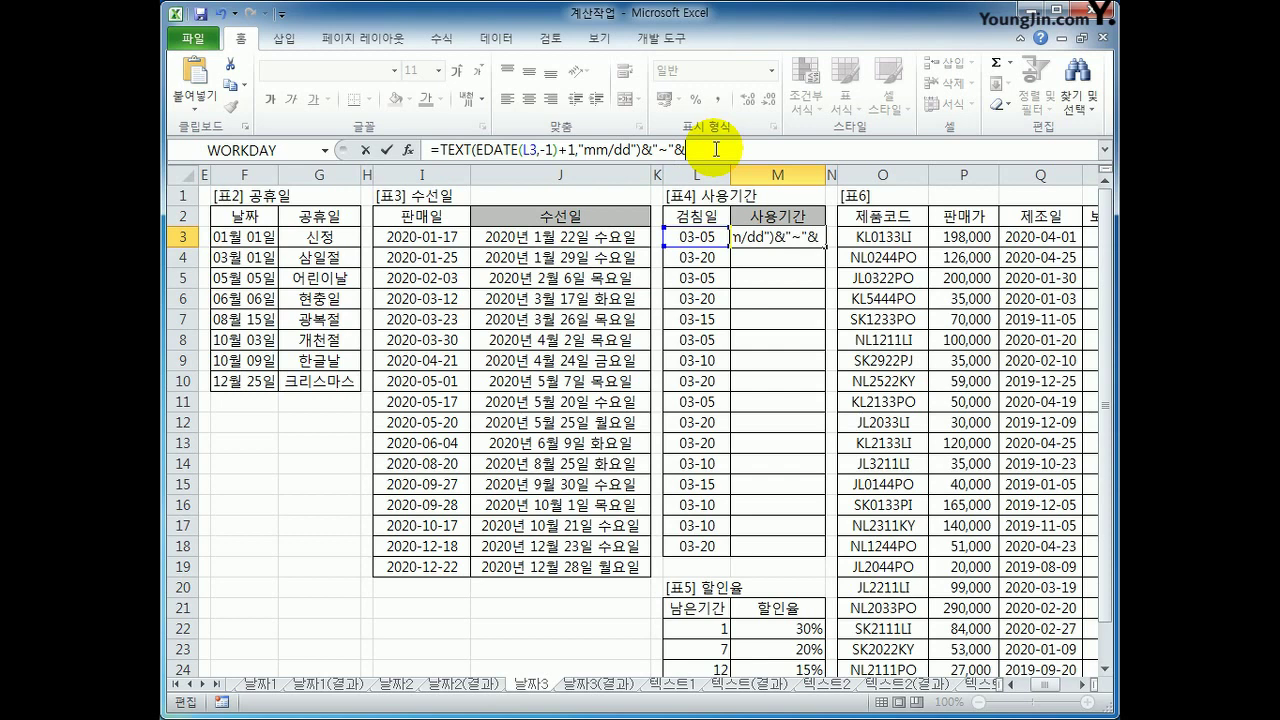
Append TEXT(L3,"mm/dd") as the end date in M3, enter the formula and fill it down to M18
{"action": "type", "text": "text("}
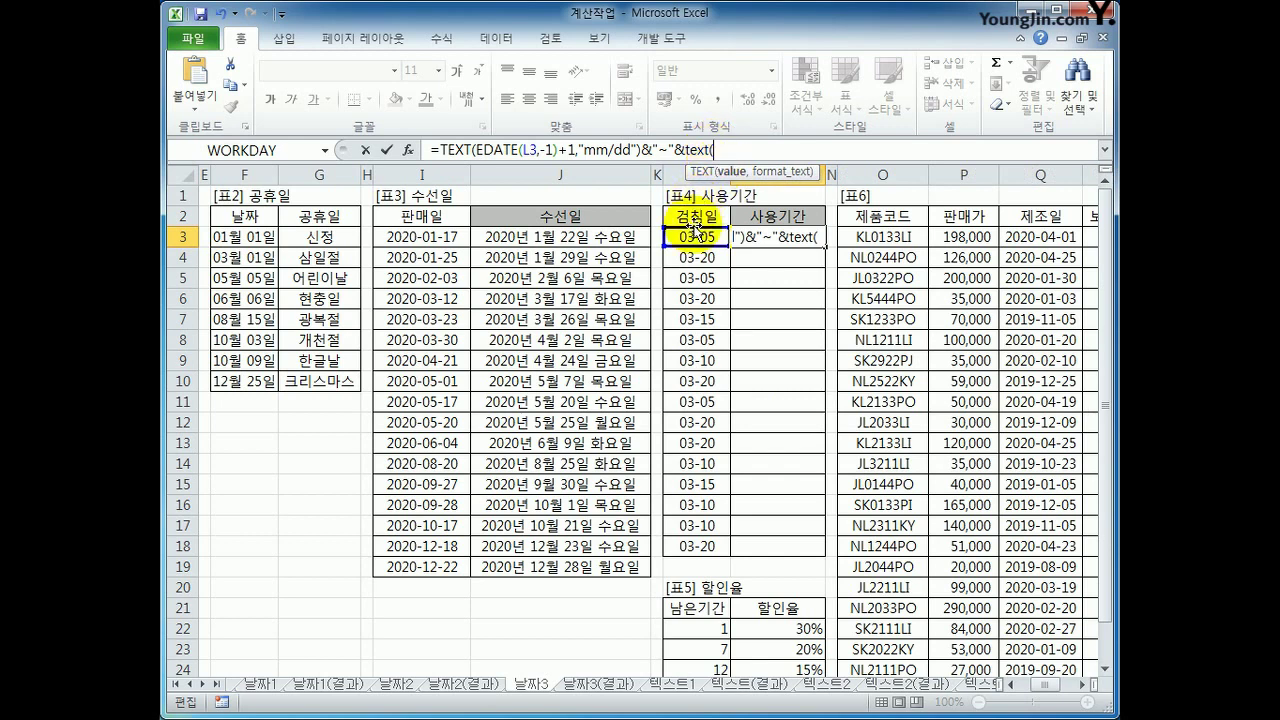
{"action": "left_click", "coordinate": [688, 238]}
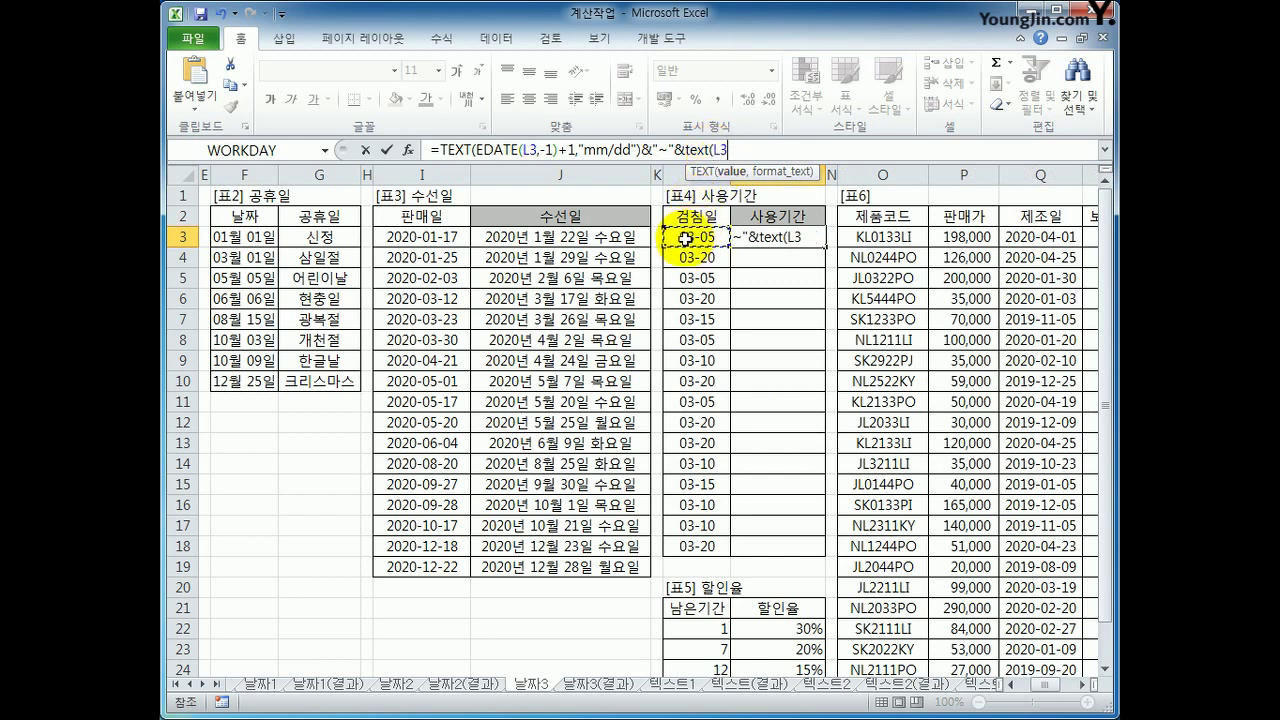
{"action": "type", "text": ",\"mm"}
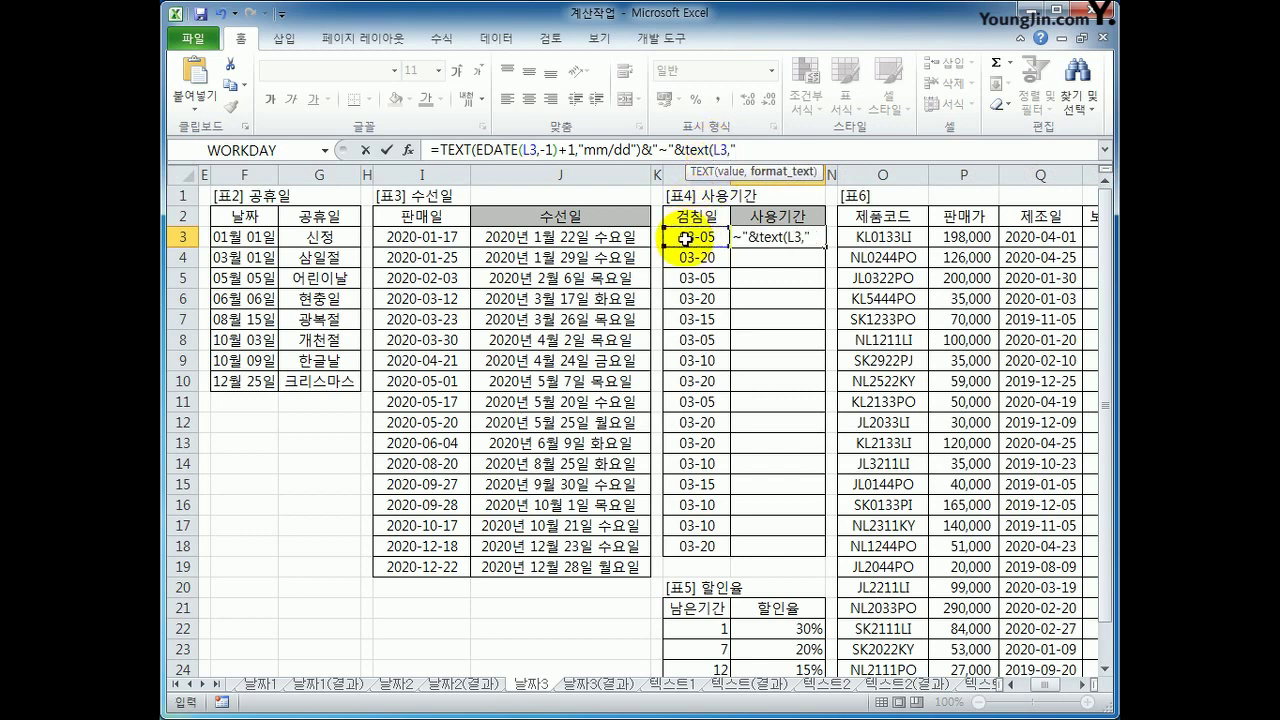
{"action": "type", "text": "/dd\""}
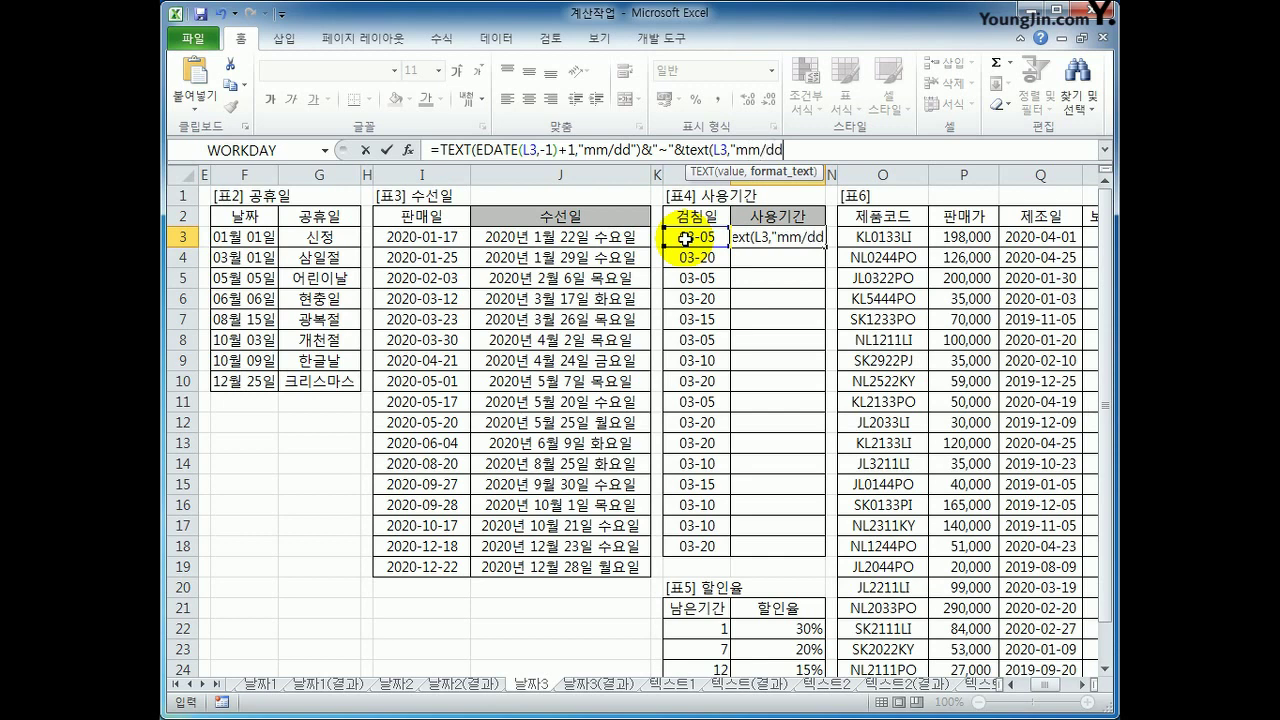
{"action": "type", "text": ")"}
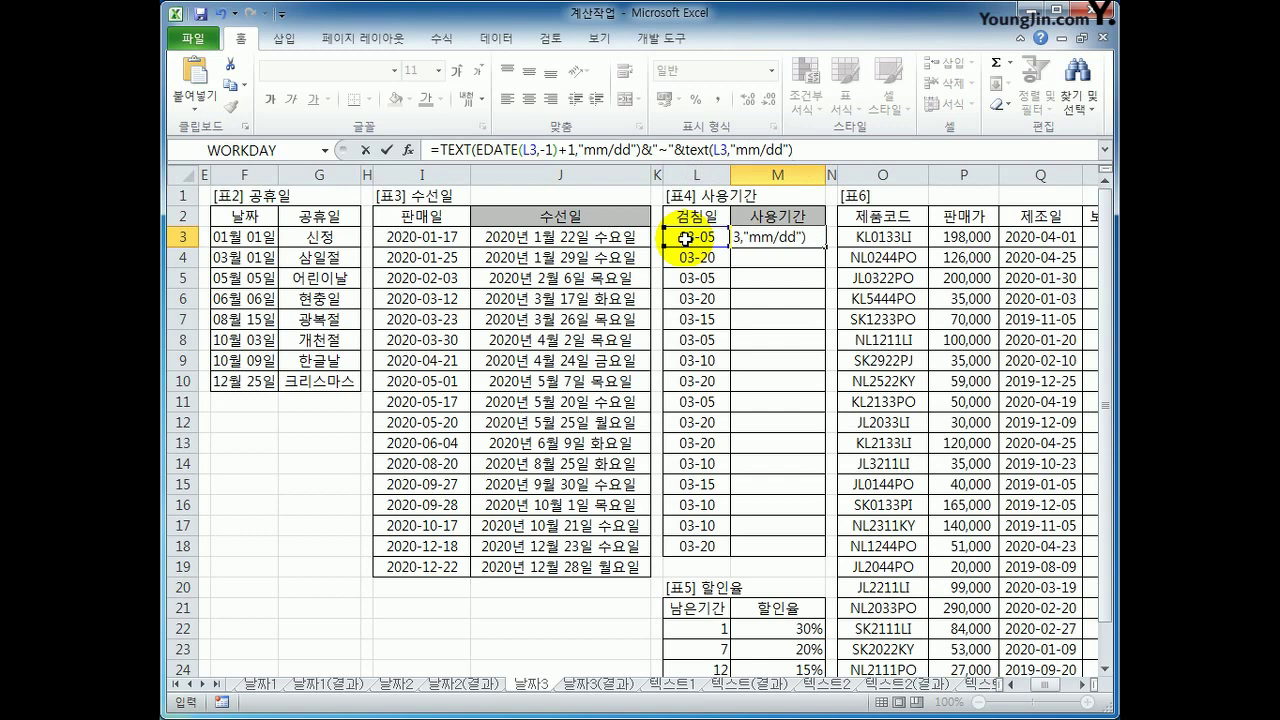
{"action": "key", "text": "Return"}
{"action": "key", "text": "Up"}
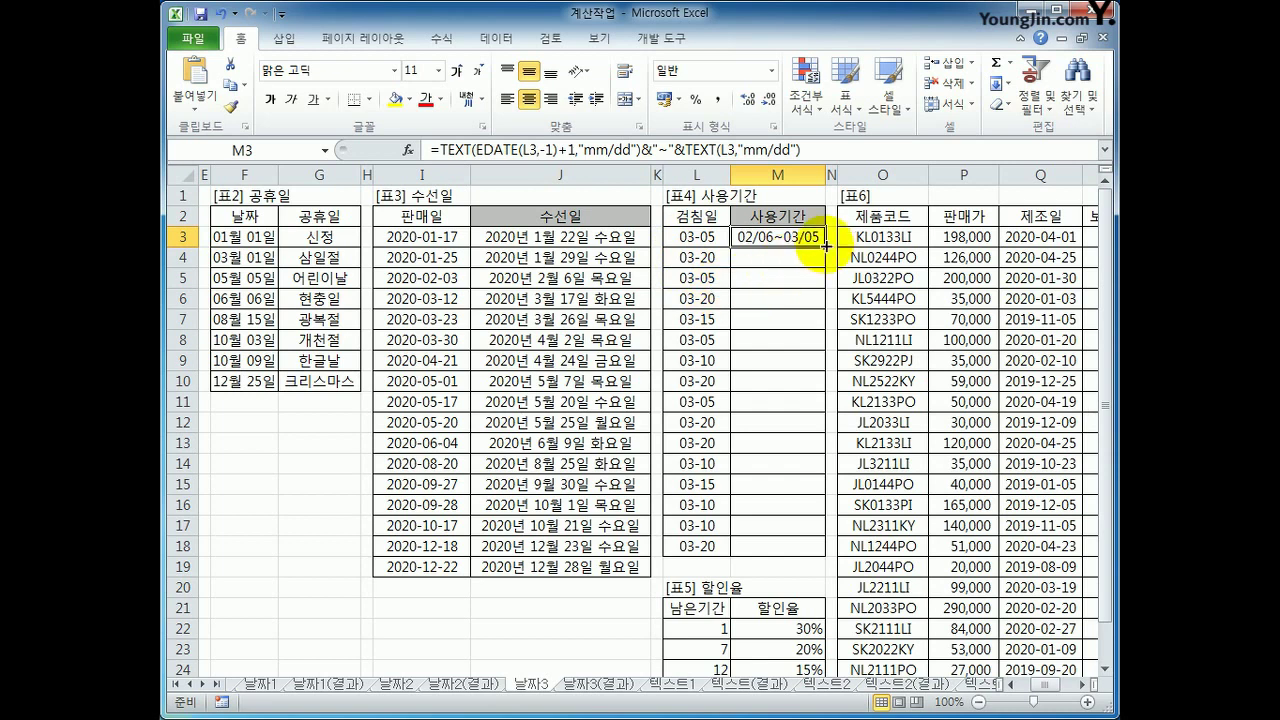
{"action": "left_click_drag", "start_coordinate": [825, 246], "coordinate": [817, 550]}
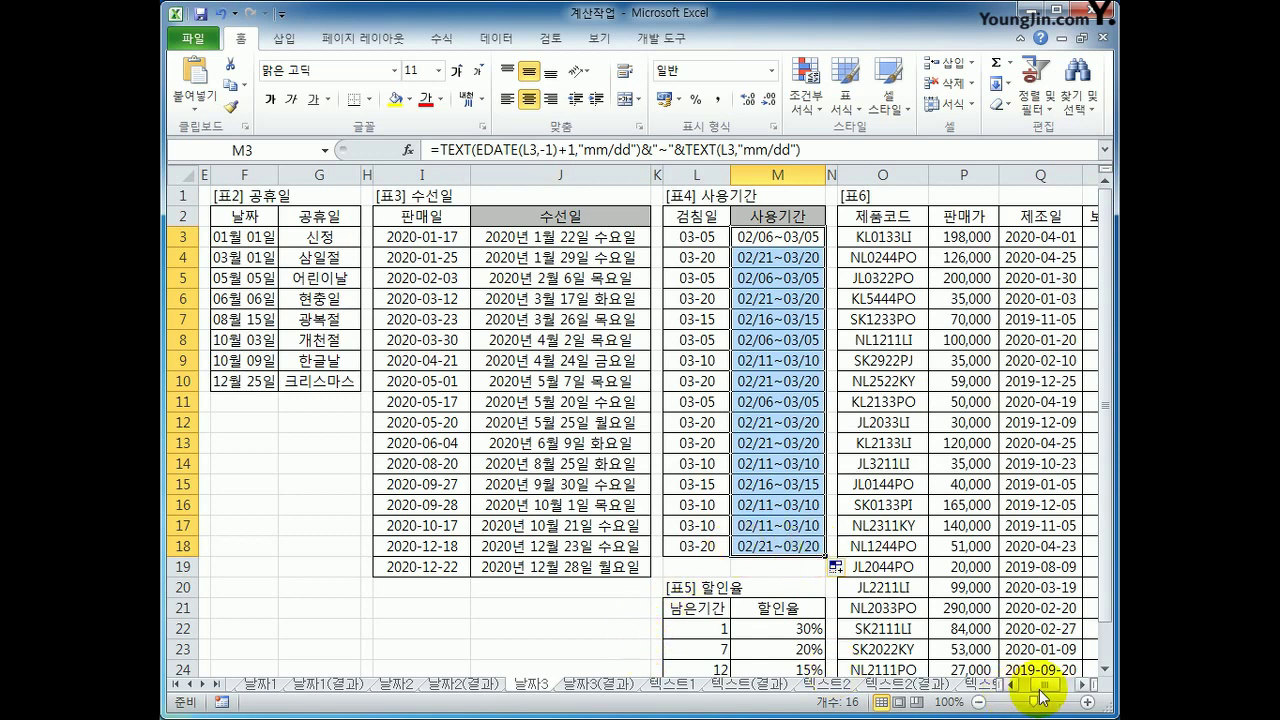
Review 표6's 제조일, 보존기간(개월) and empty 할인가 columns together with the 표5 할인율 range L22:M25
{"action": "left_click_drag", "start_coordinate": [1040, 692], "coordinate": [1057, 695]}
{"action": "left_click", "coordinate": [935, 238]}
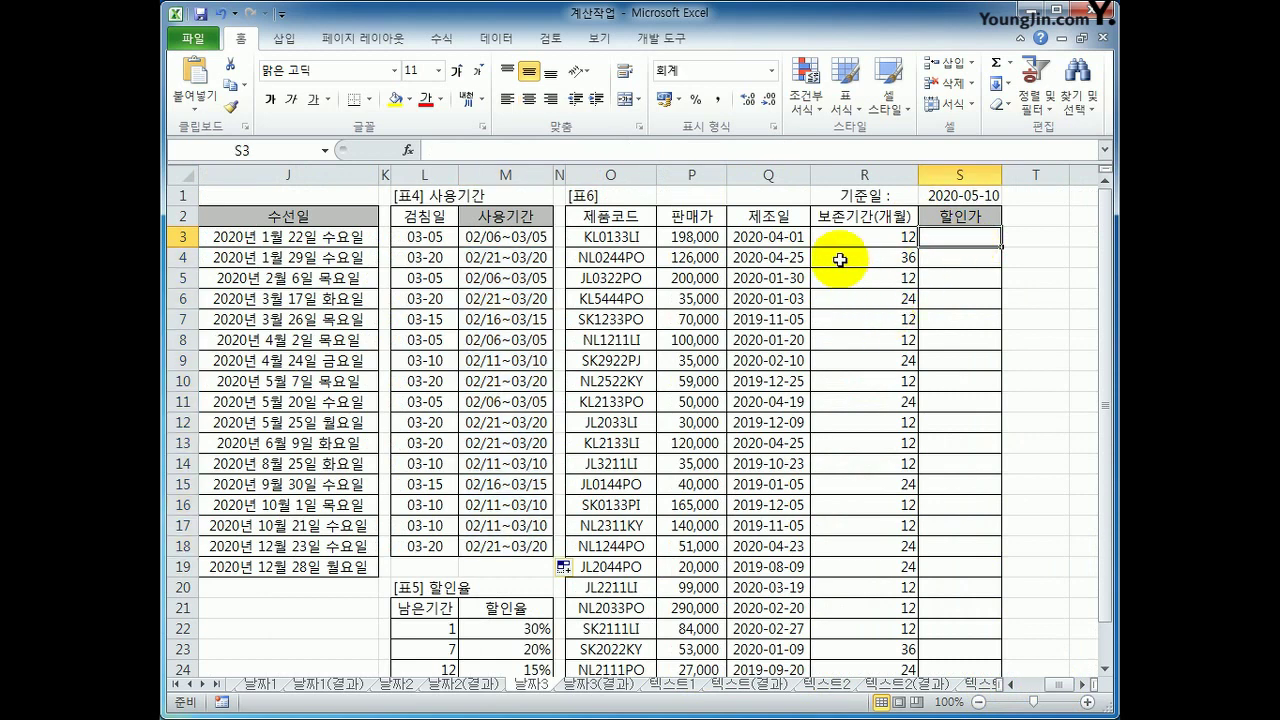
{"action": "left_click", "coordinate": [770, 238]}
{"action": "left_click", "coordinate": [850, 243]}
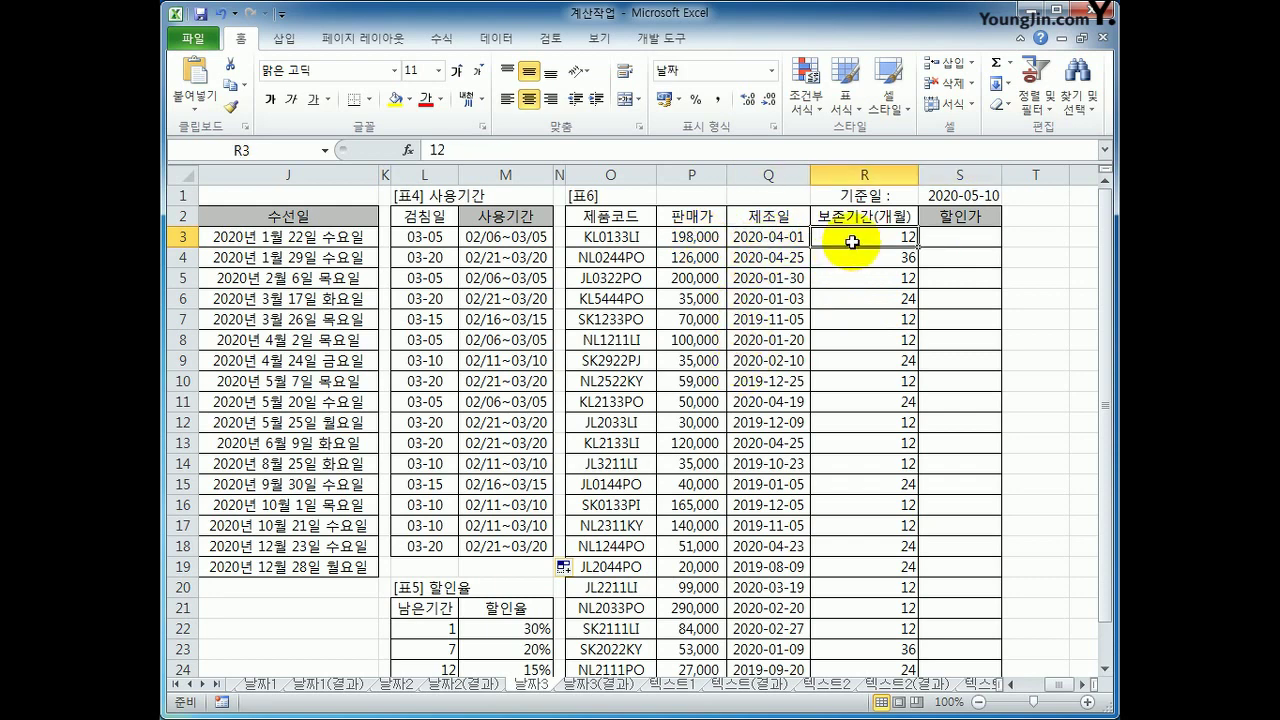
{"action": "scroll", "coordinate": [693, 432], "scroll_direction": "down", "scroll_amount": 1}
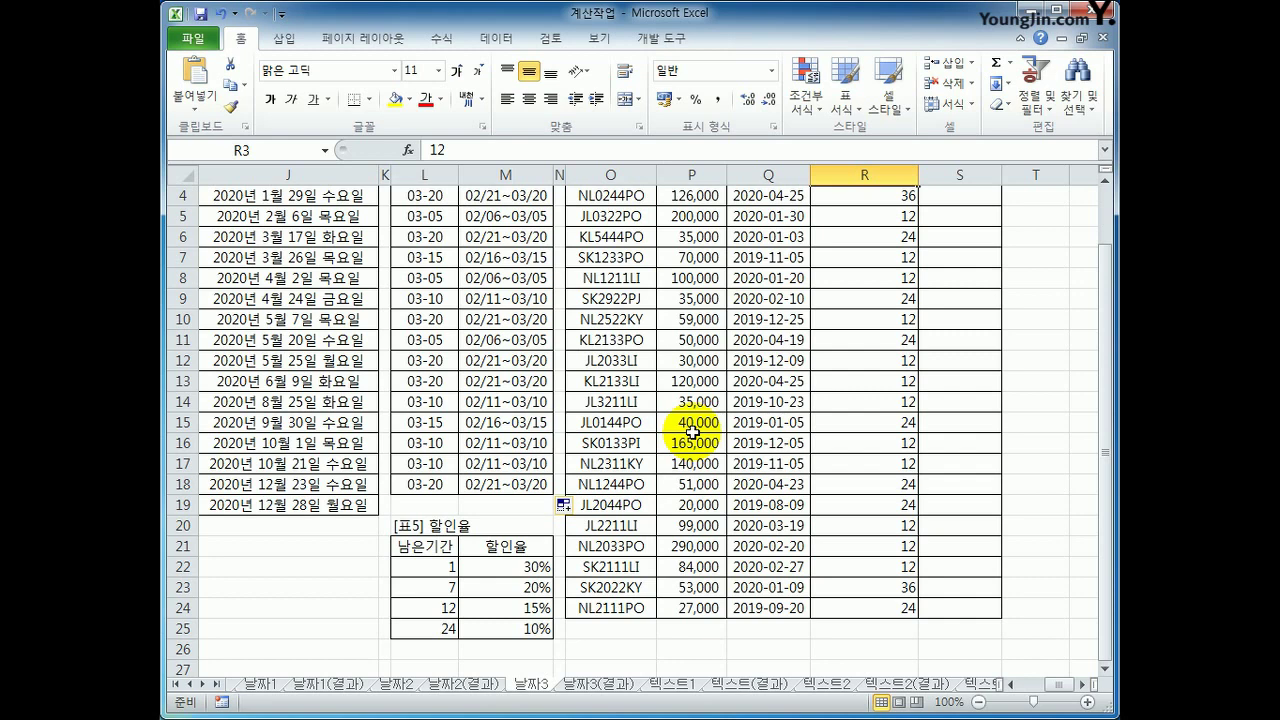
{"action": "scroll", "coordinate": [1080, 280], "scroll_direction": "up", "scroll_amount": 1}
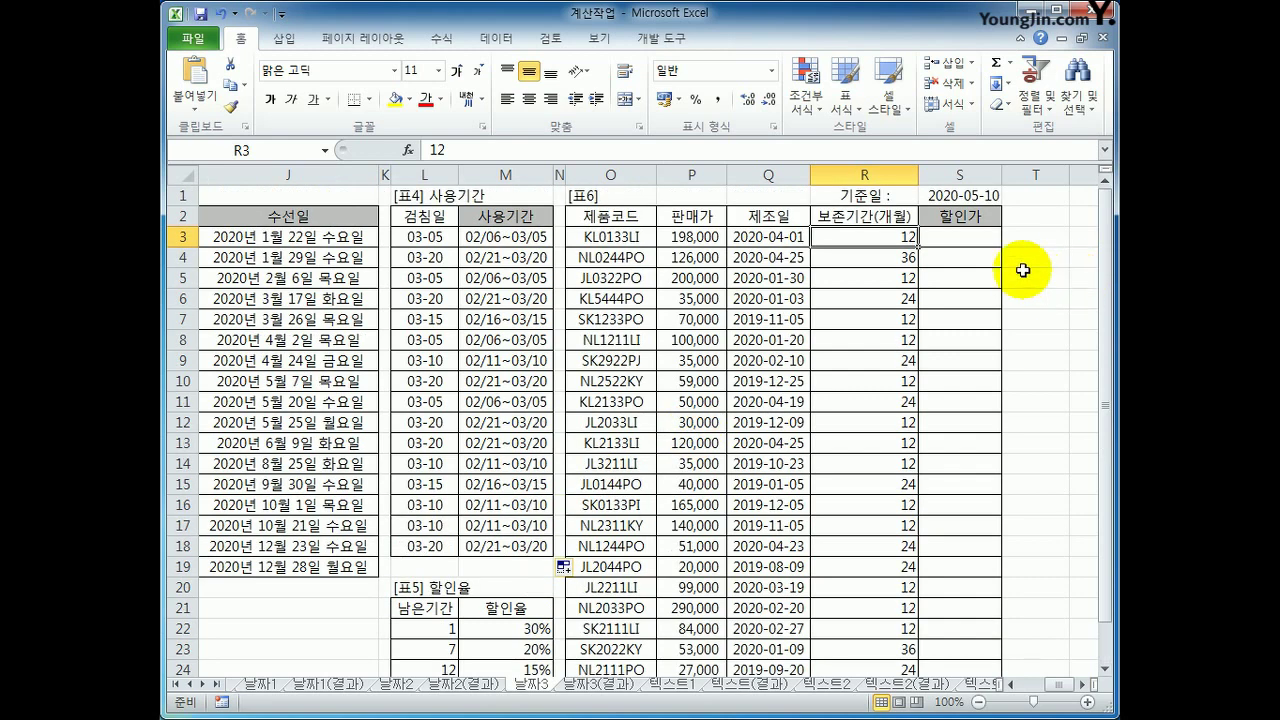
{"action": "left_click_drag", "start_coordinate": [971, 243], "coordinate": [986, 603]}
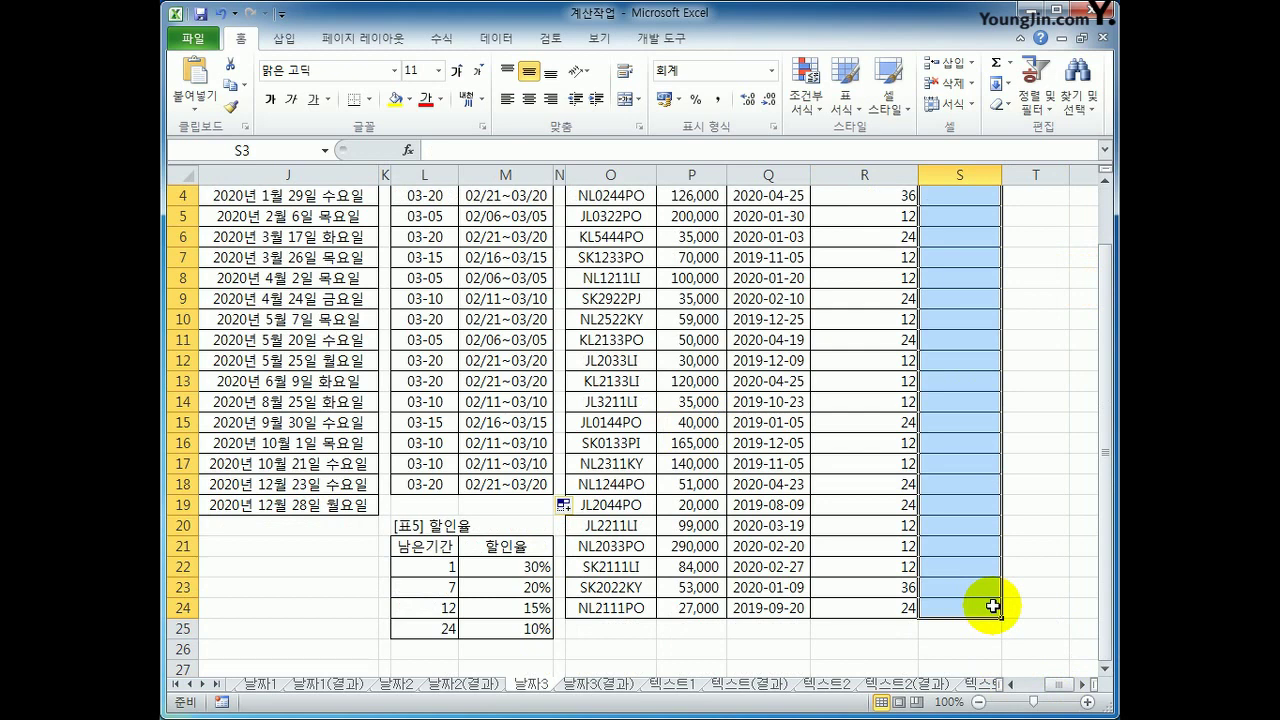
{"action": "scroll", "coordinate": [991, 600], "scroll_direction": "up", "scroll_amount": 1}
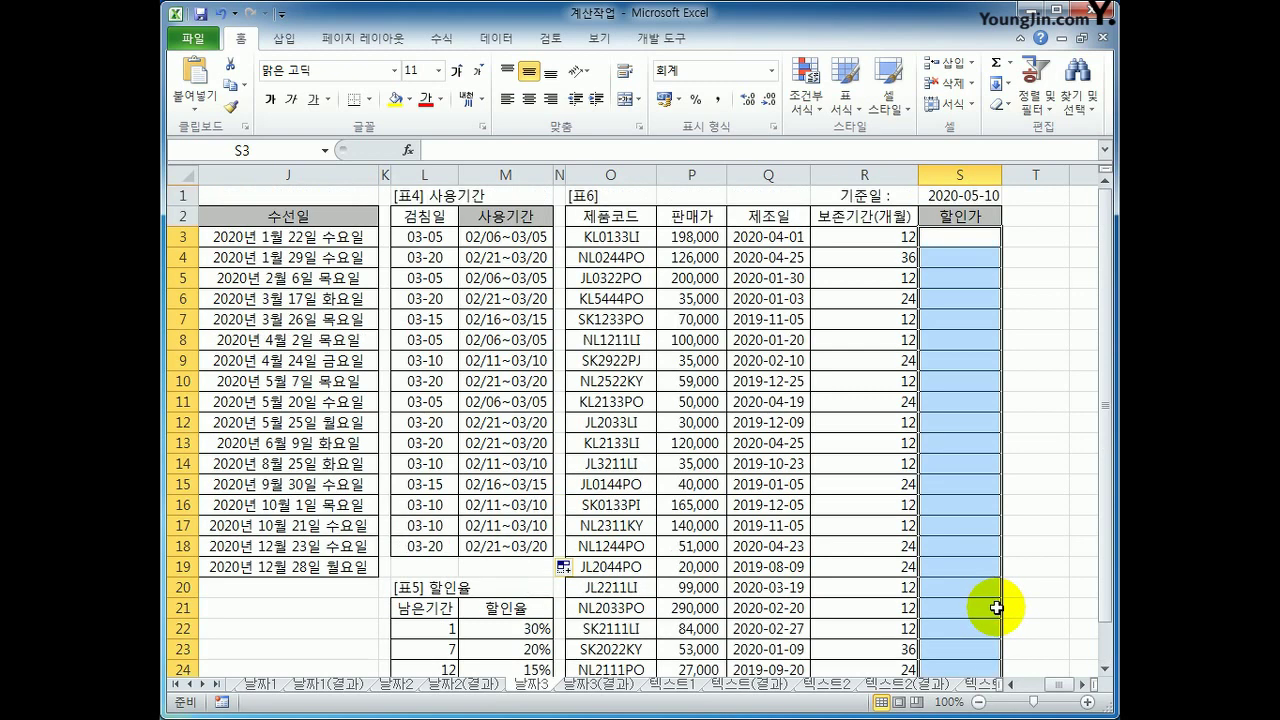
{"action": "scroll", "coordinate": [985, 605], "scroll_direction": "down", "scroll_amount": 3}
{"action": "left_click_drag", "start_coordinate": [426, 450], "coordinate": [475, 508]}
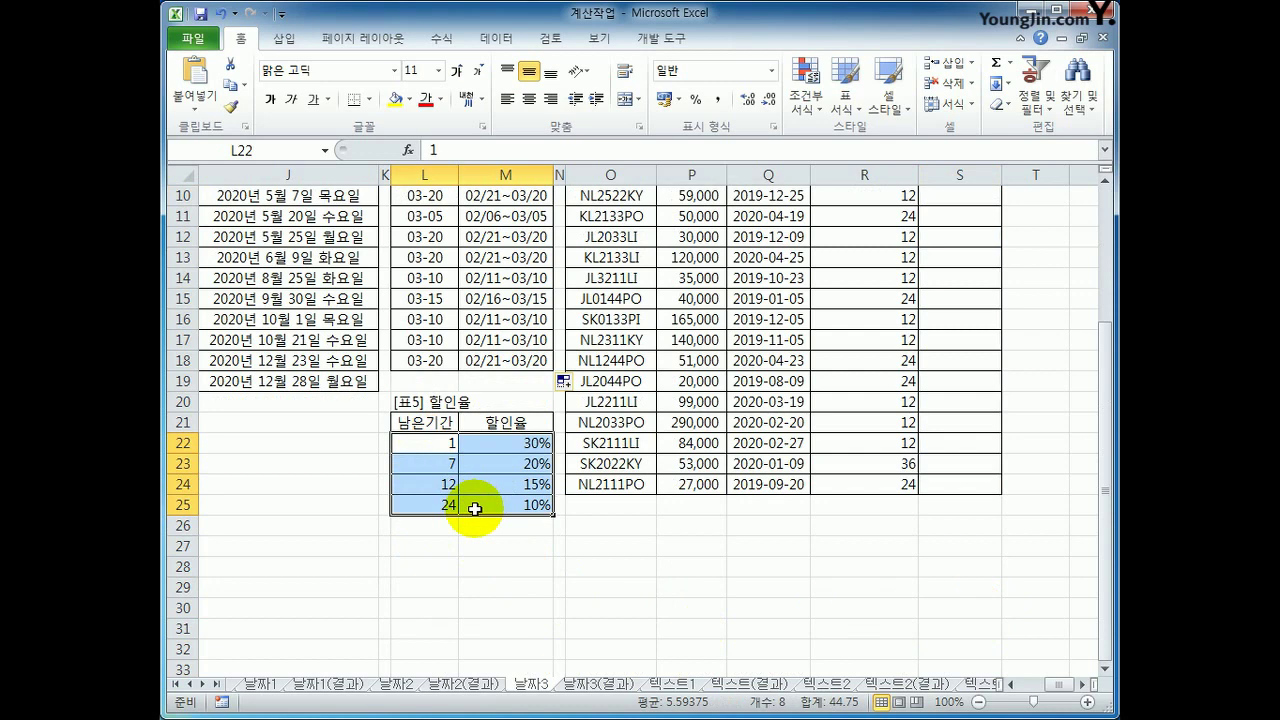
{"action": "scroll", "coordinate": [478, 515], "scroll_direction": "up", "scroll_amount": 3}
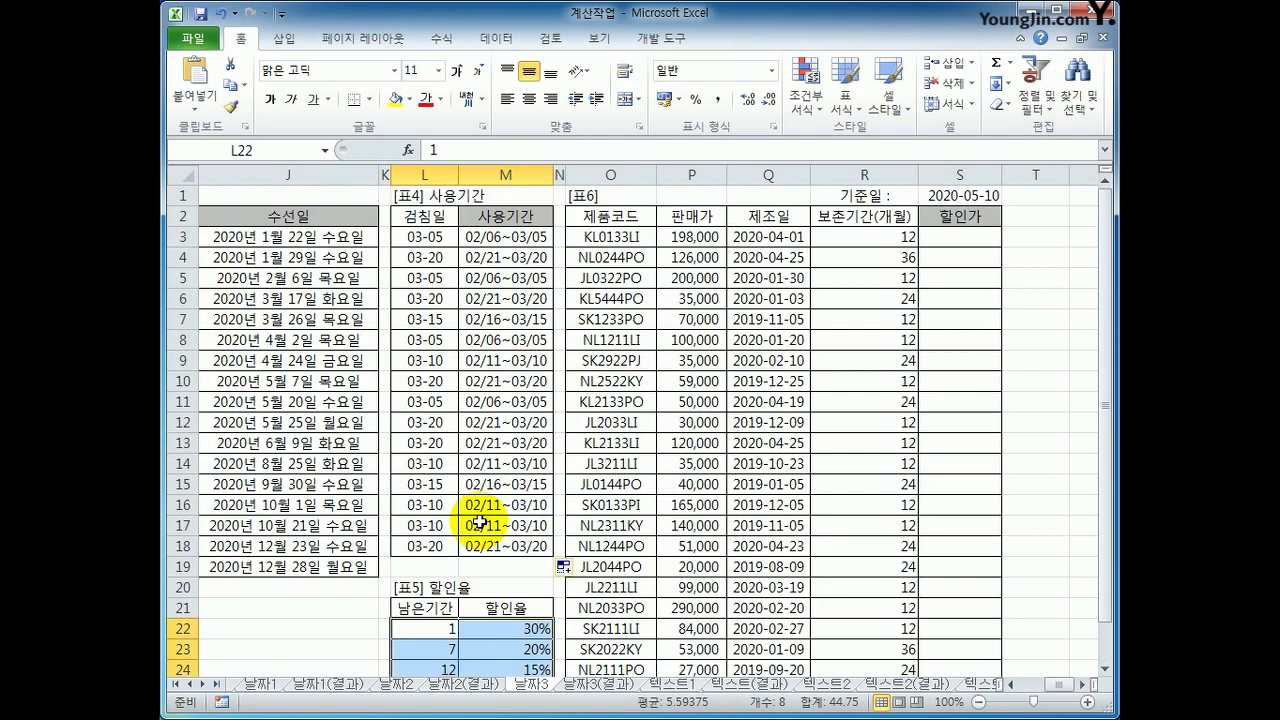
{"action": "left_click", "coordinate": [956, 240]}
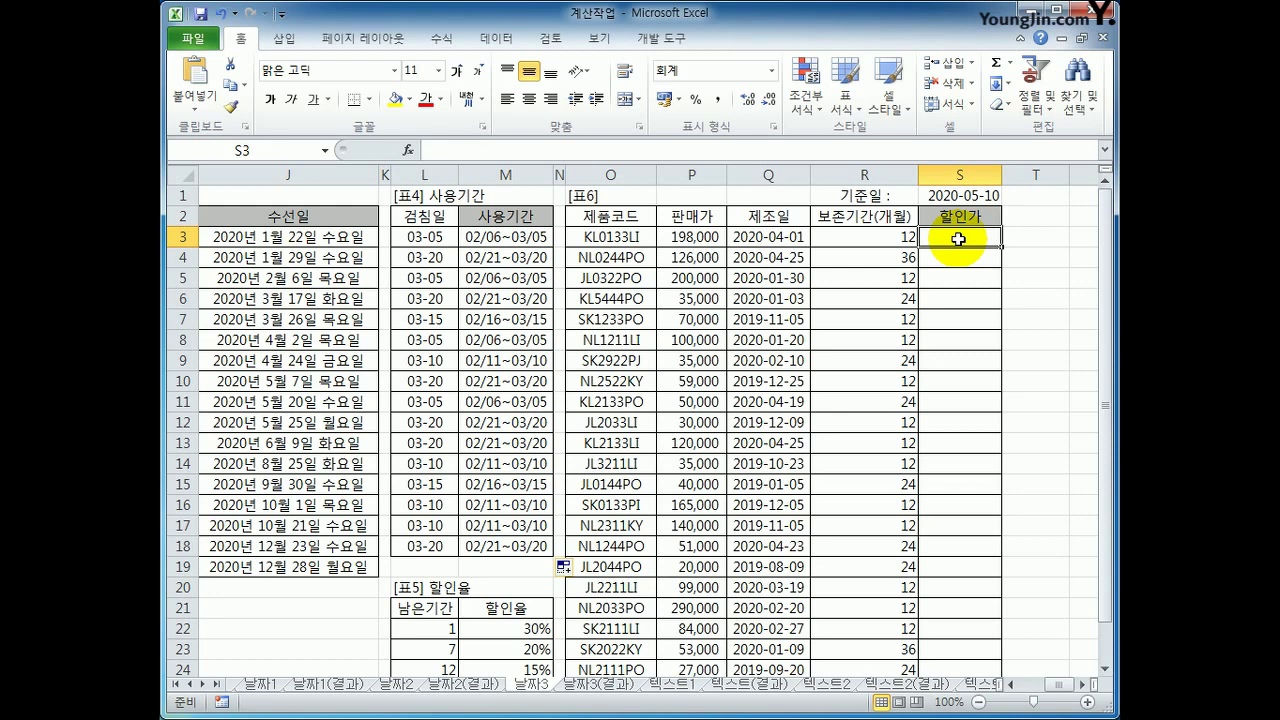
{"action": "type", "text": "="}
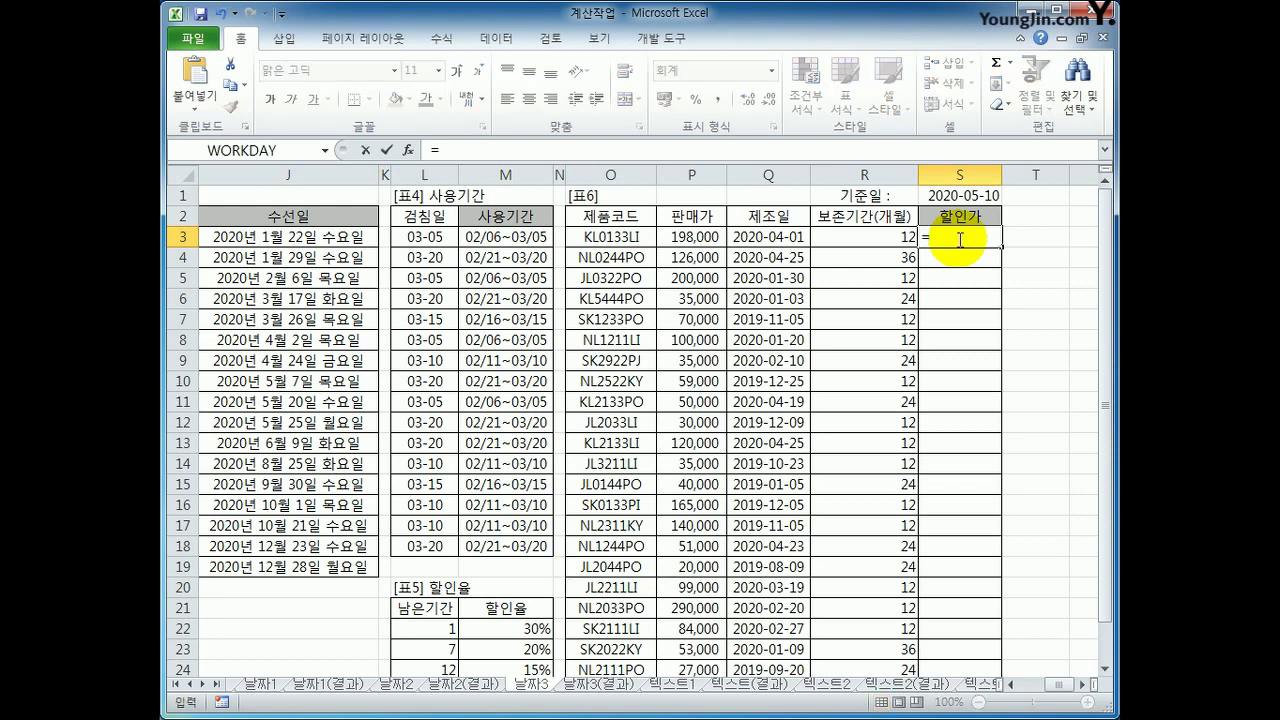
{"action": "left_click", "coordinate": [703, 236]}
{"action": "type", "text": "*"}
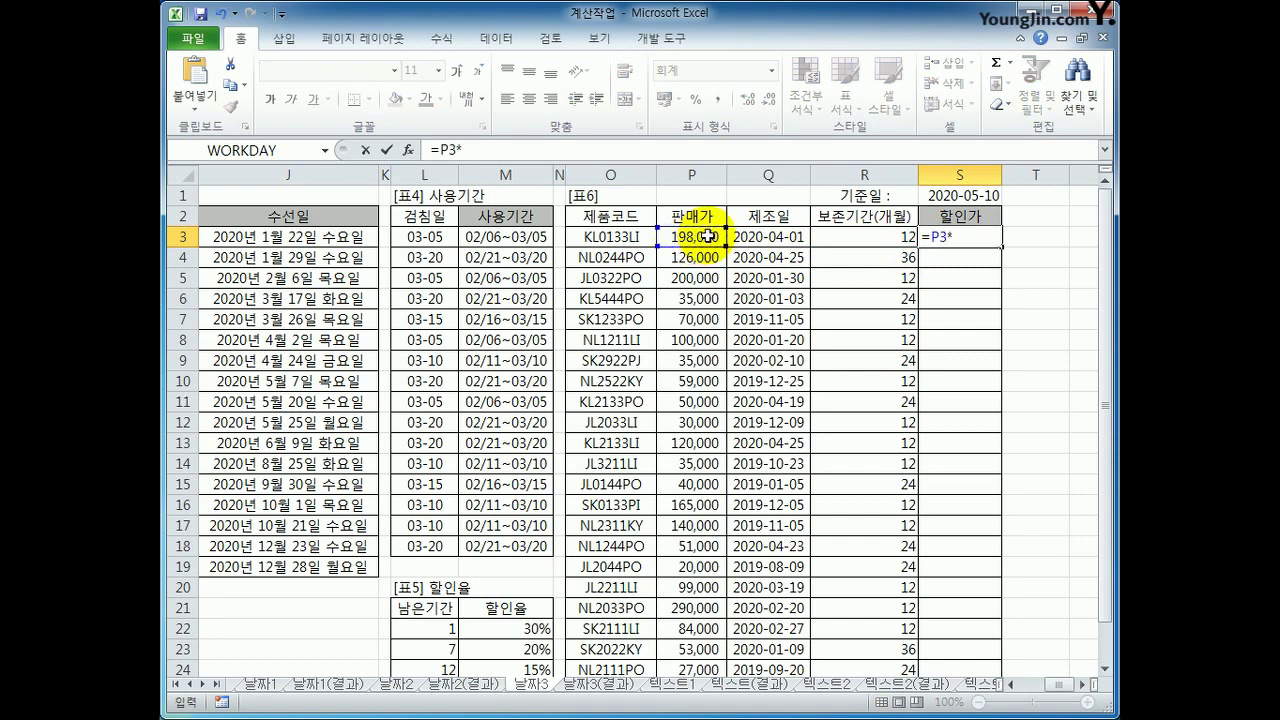
{"action": "type", "text": "(1-vl"}
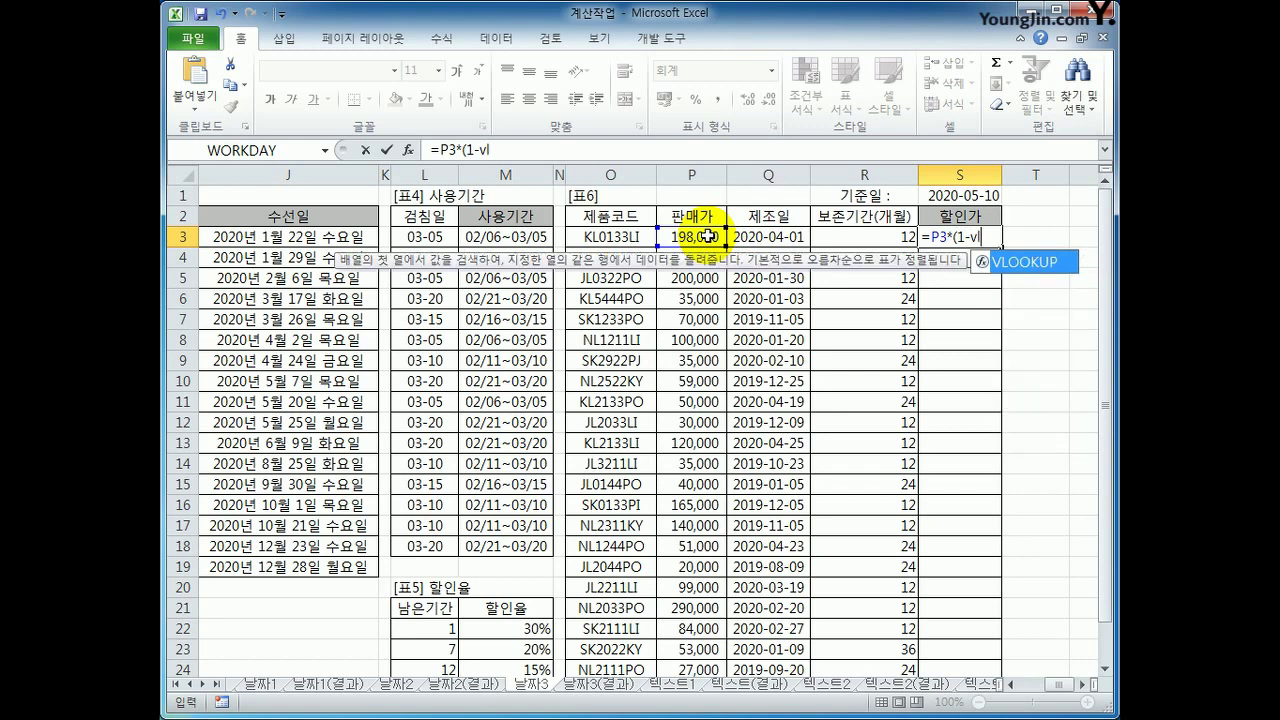
{"action": "key", "text": "Tab"}
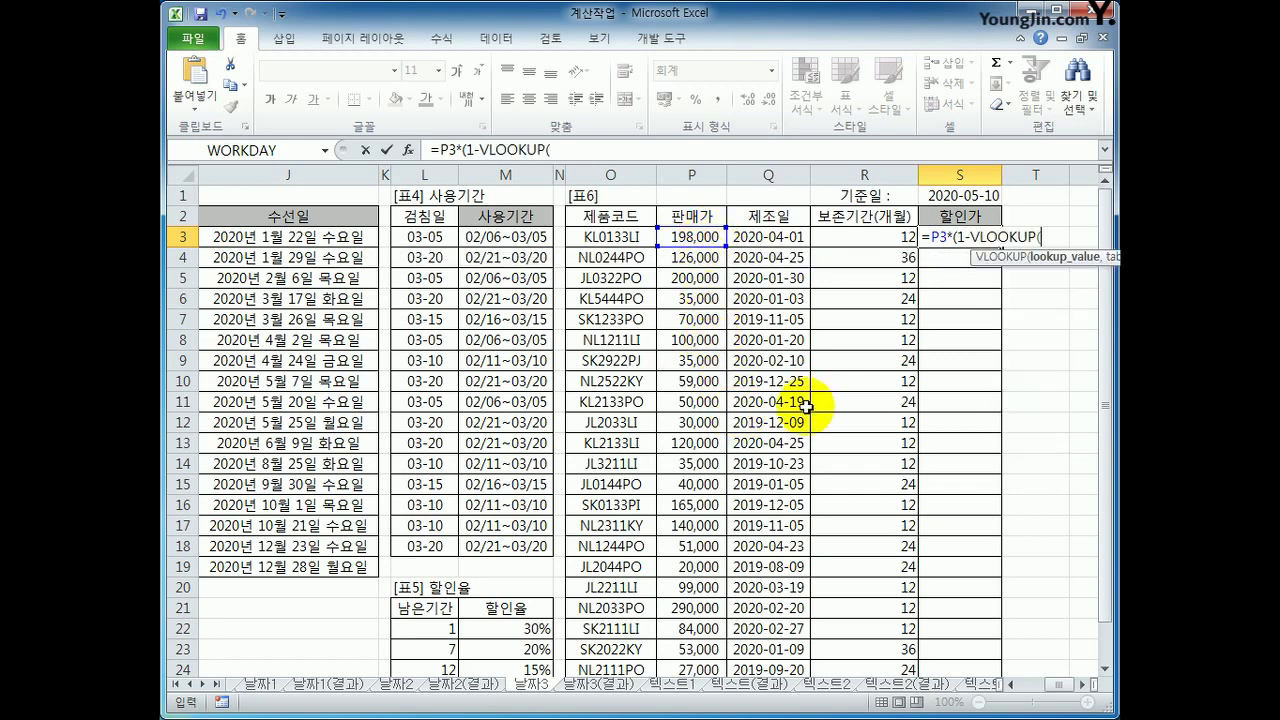
{"action": "scroll", "coordinate": [913, 403], "scroll_direction": "down", "scroll_amount": 1}
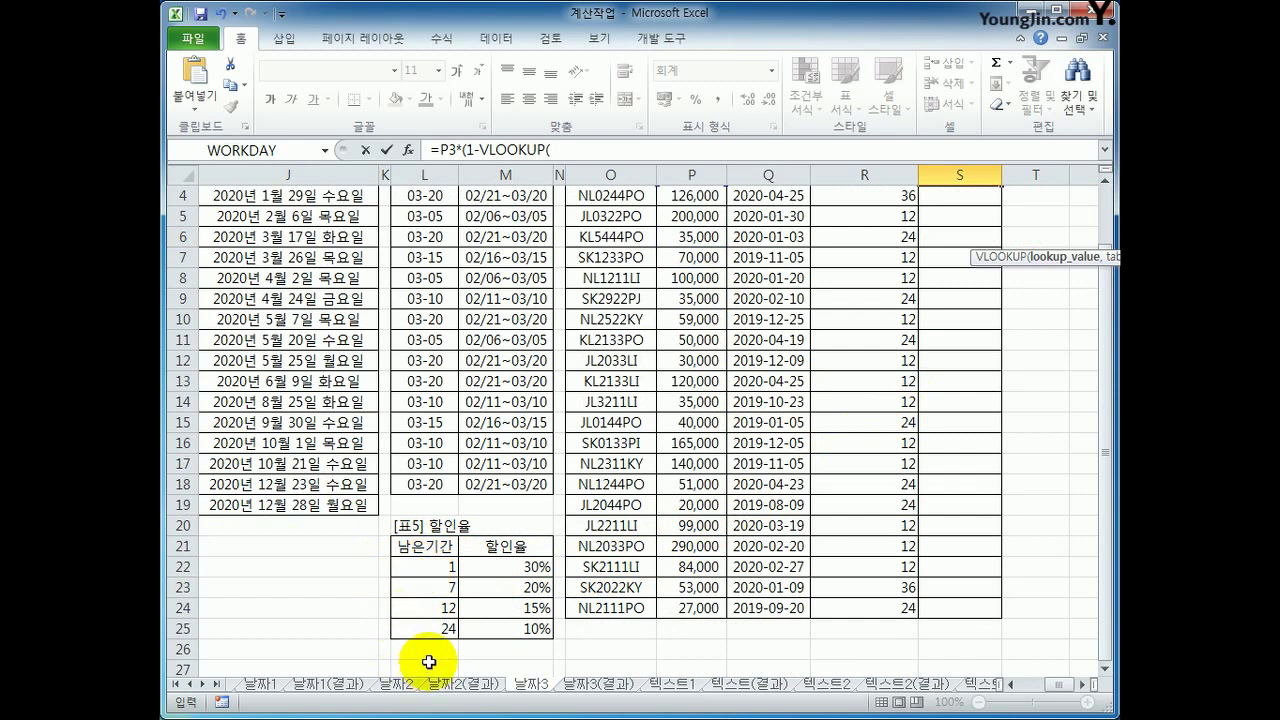
{"action": "scroll", "coordinate": [443, 634], "scroll_direction": "up", "scroll_amount": 1}
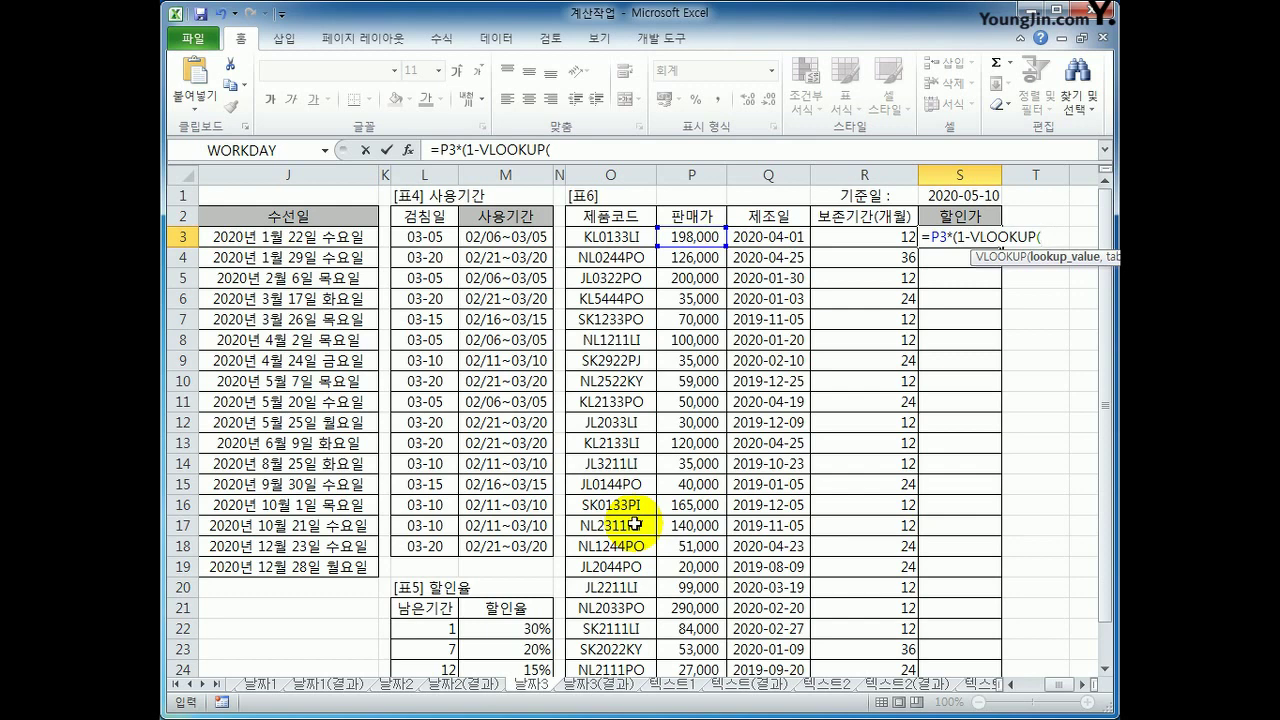
{"action": "key", "text": "Escape"}
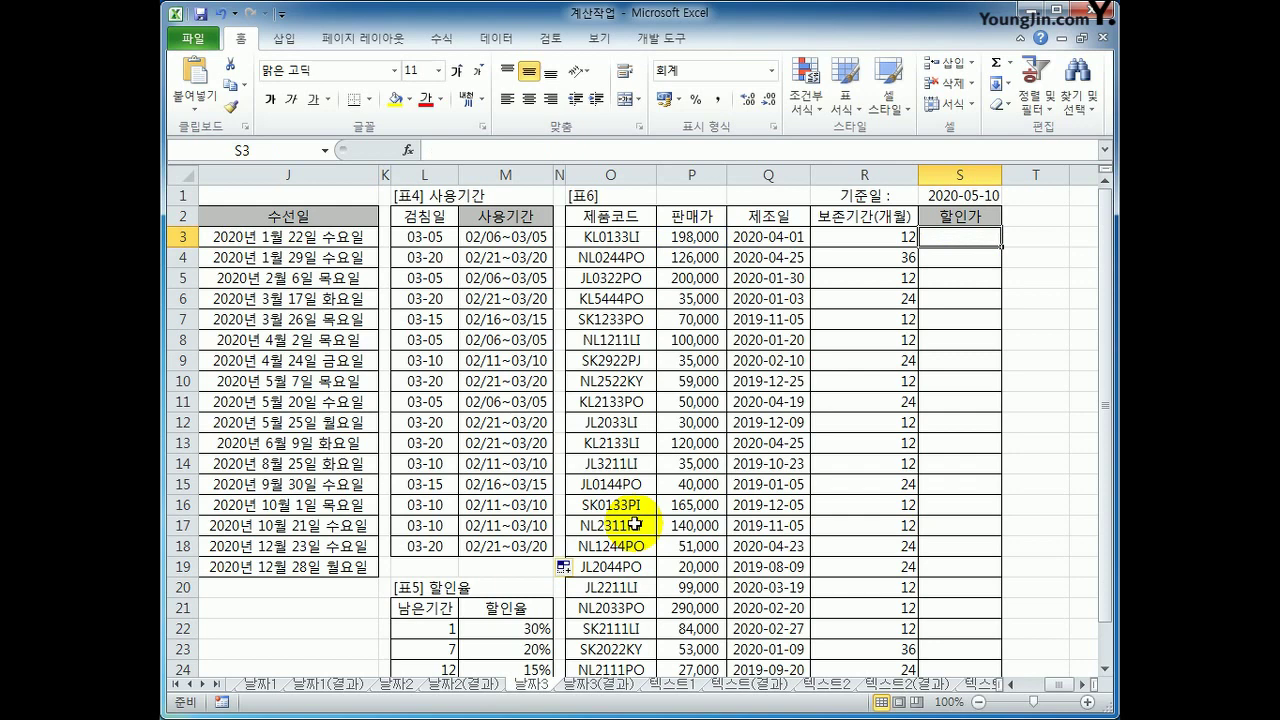
Examine the 남은기간 values in L22:L25 and the matching 할인율 values in M22:M25 of 표5
{"action": "scroll", "coordinate": [529, 646], "scroll_direction": "down", "scroll_amount": 2}
{"action": "left_click_drag", "start_coordinate": [425, 504], "coordinate": [426, 566]}
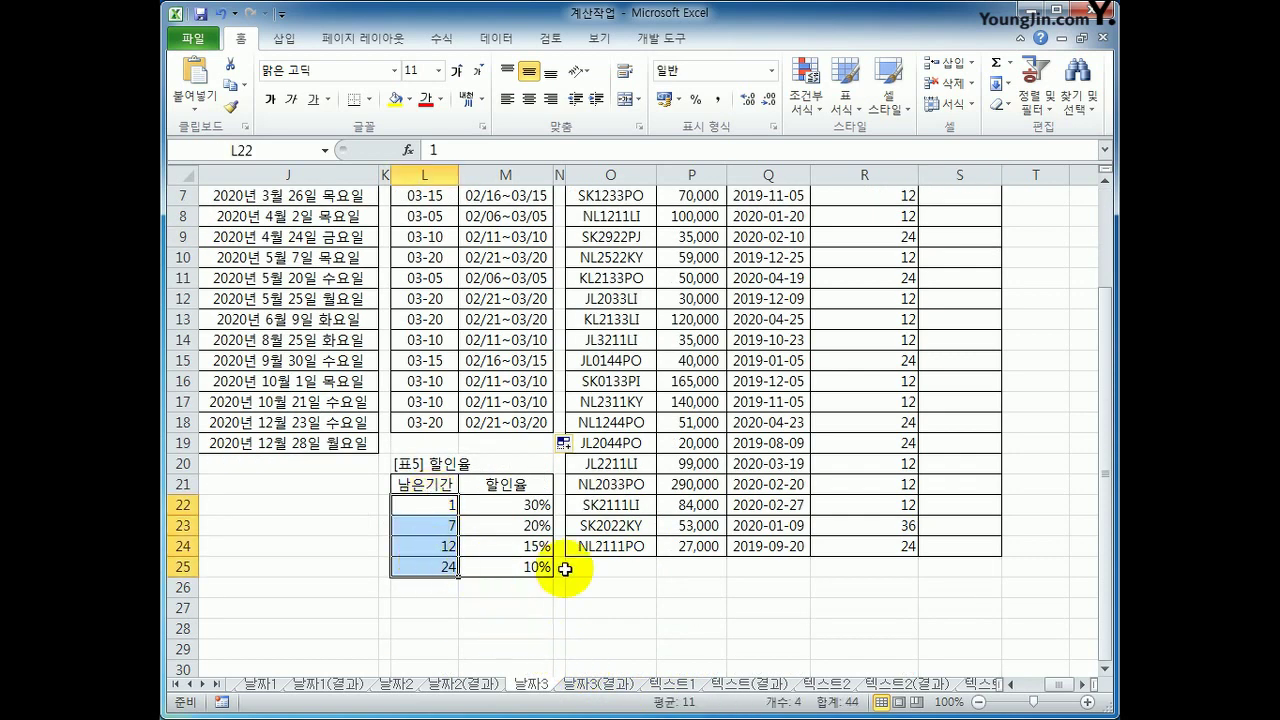
{"action": "left_click_drag", "start_coordinate": [529, 505], "coordinate": [529, 567]}
{"action": "scroll", "coordinate": [718, 561], "scroll_direction": "up", "scroll_amount": 2}
{"action": "mouse_move", "coordinate": [429, 634]}
{"action": "left_mouse_down"}
{"action": "mouse_move", "coordinate": [423, 680]}
{"action": "mouse_move", "coordinate": [429, 611]}
{"action": "mouse_move", "coordinate": [427, 634]}
{"action": "left_mouse_up"}
{"action": "scroll", "coordinate": [894, 480], "scroll_direction": "up", "scroll_amount": 1}
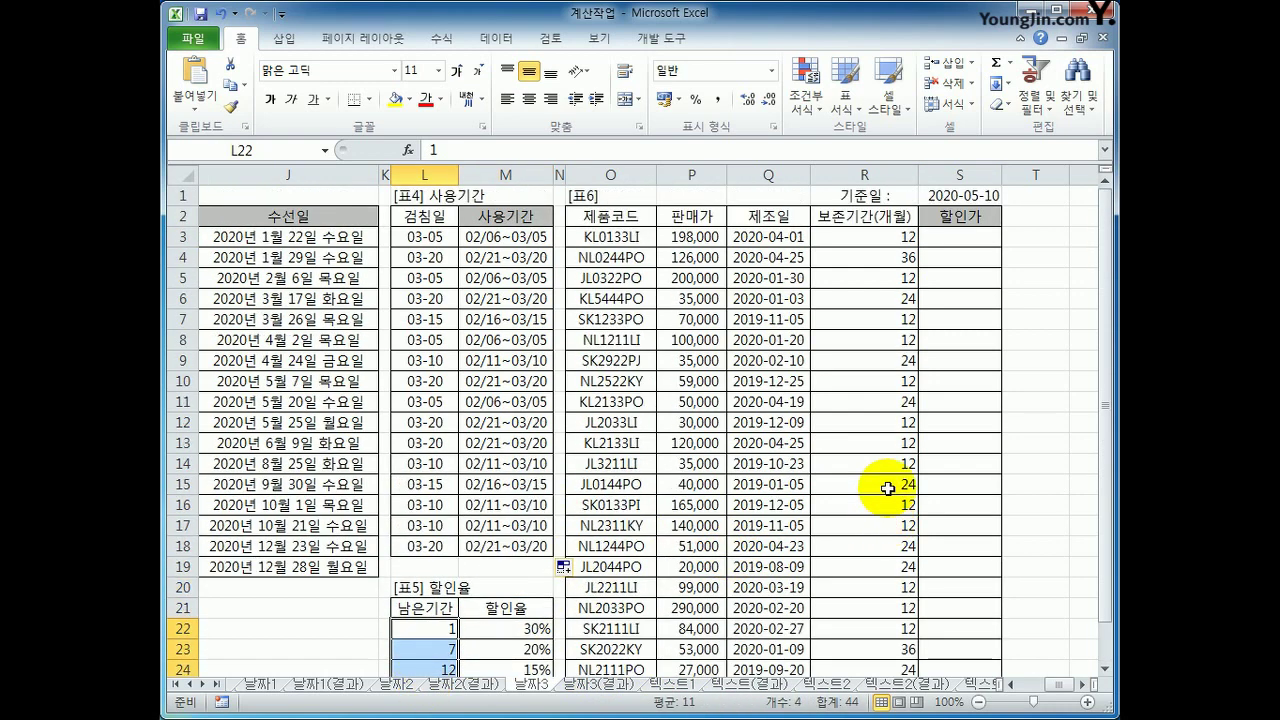
Enter =EDATE(Q3,R3) in S3, adding the 보존기간 months to the 제조일
{"action": "left_click", "coordinate": [960, 240]}
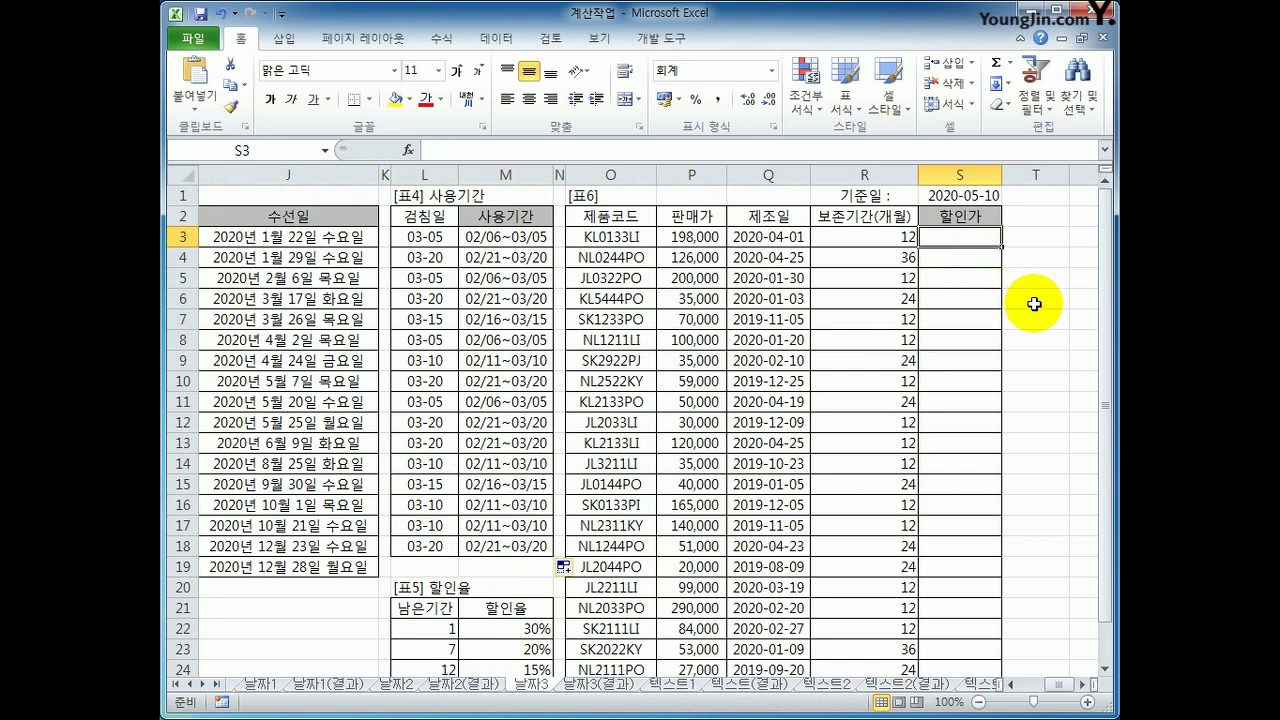
{"action": "type", "text": "="}
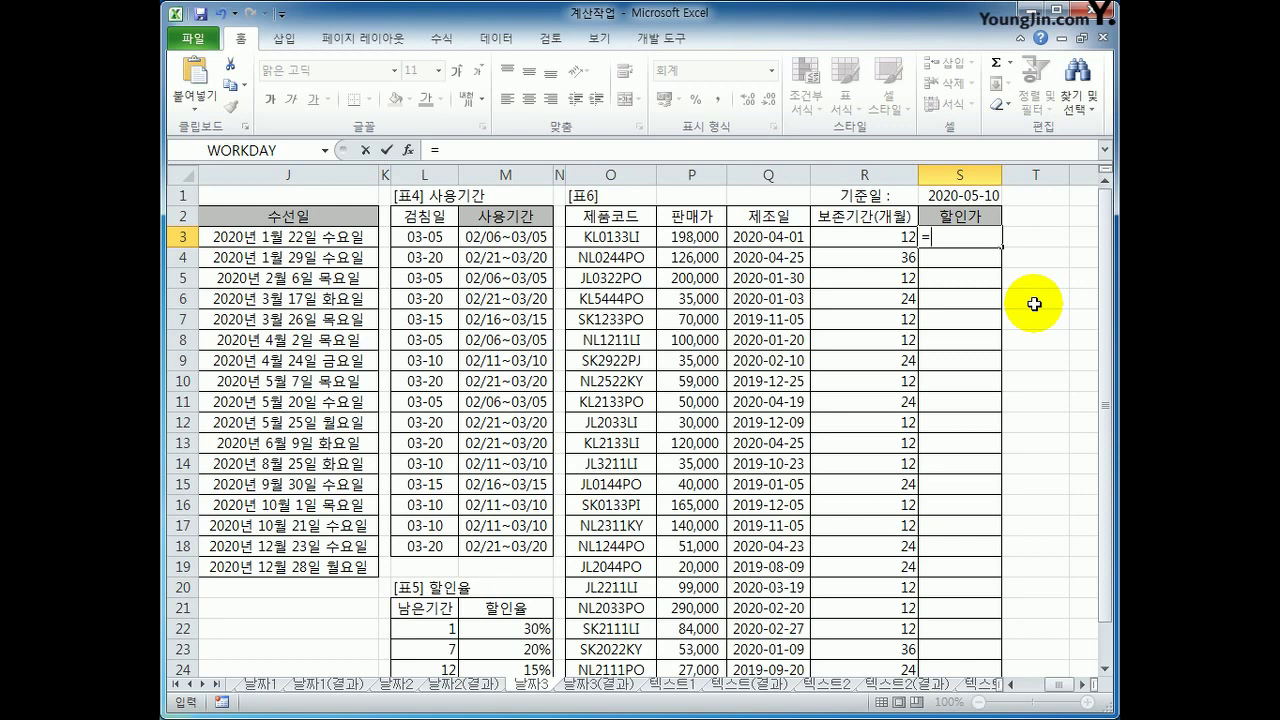
{"action": "type", "text": "e"}
{"action": "key", "text": "Tab"}
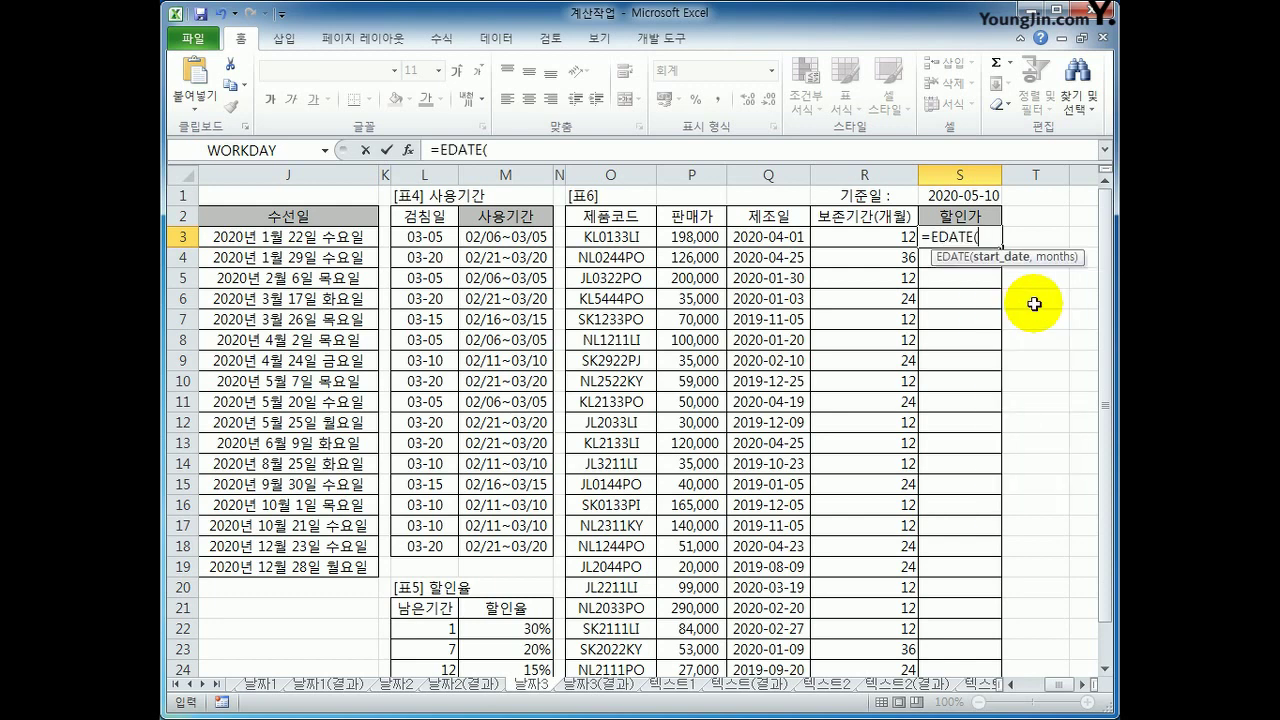
{"action": "key", "text": "Left"}
{"action": "key", "text": "Left"}
{"action": "type", "text": ","}
{"action": "key", "text": "Left"}
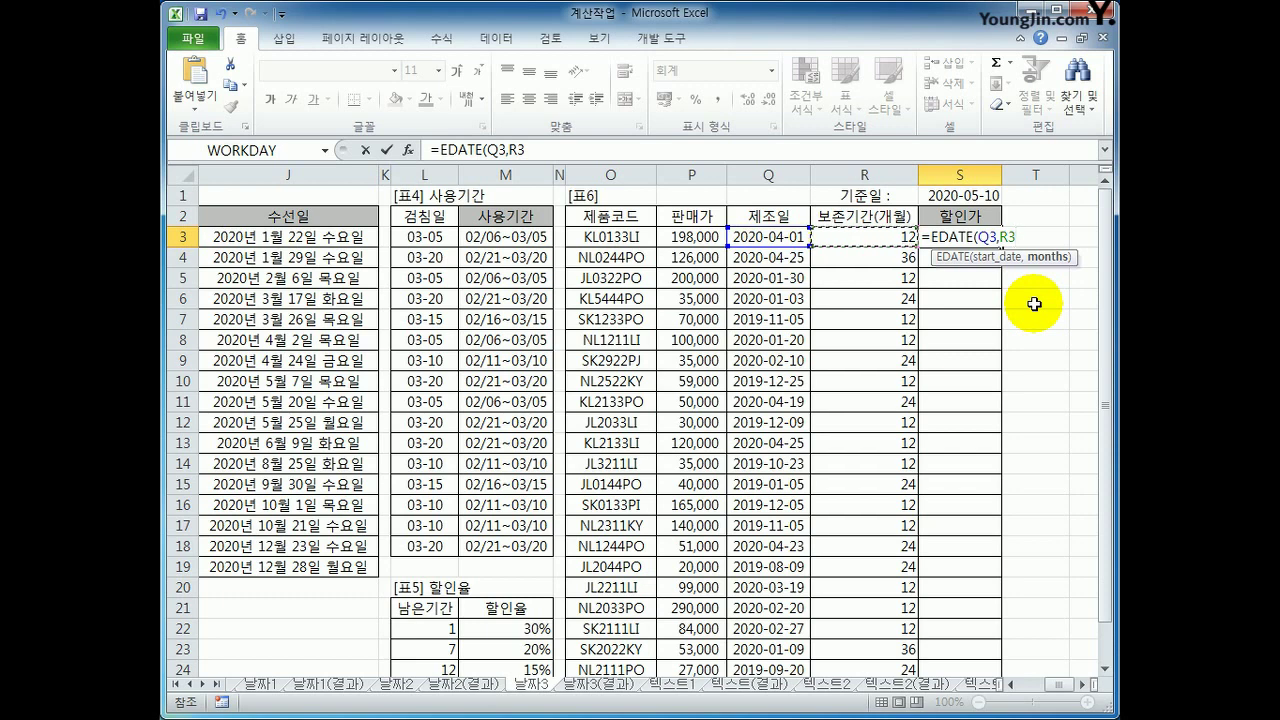
{"action": "type", "text": ")"}
{"action": "key", "text": "Return"}
{"action": "key", "text": "Up"}
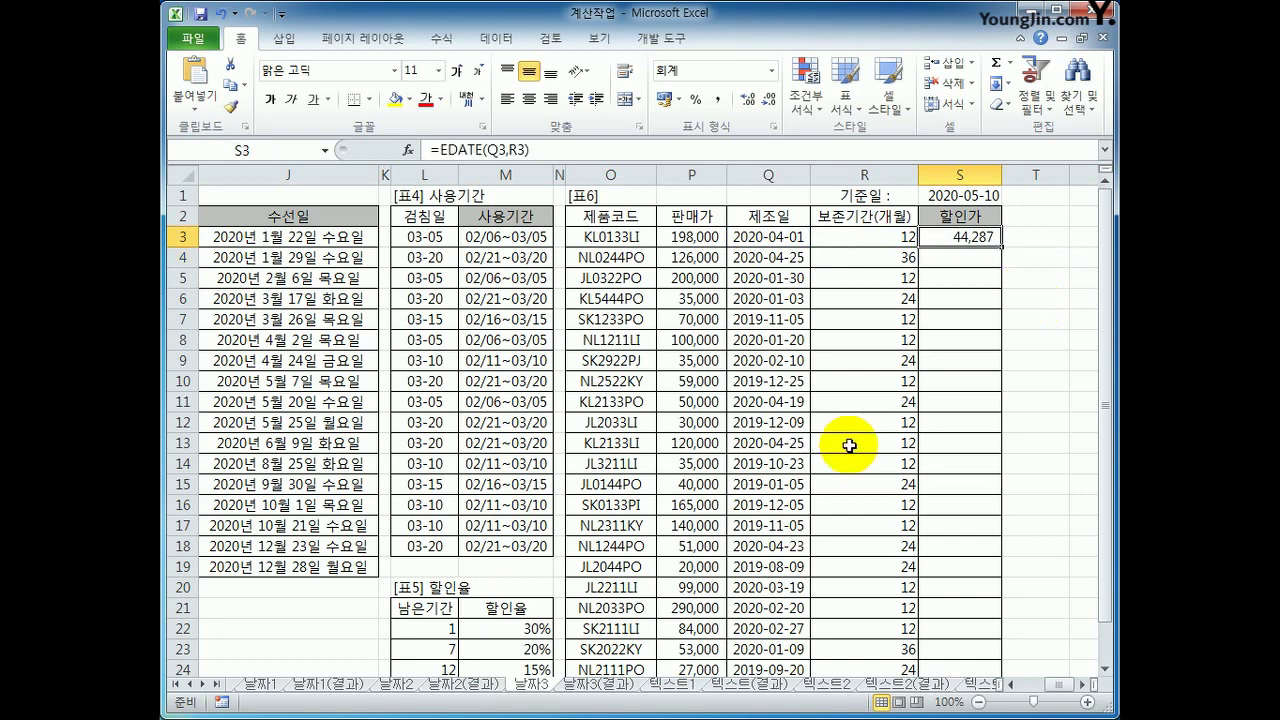
Subtract the 기준일 as the absolute reference $S$1 from the EDATE formula in S3
{"action": "left_click", "coordinate": [564, 151]}
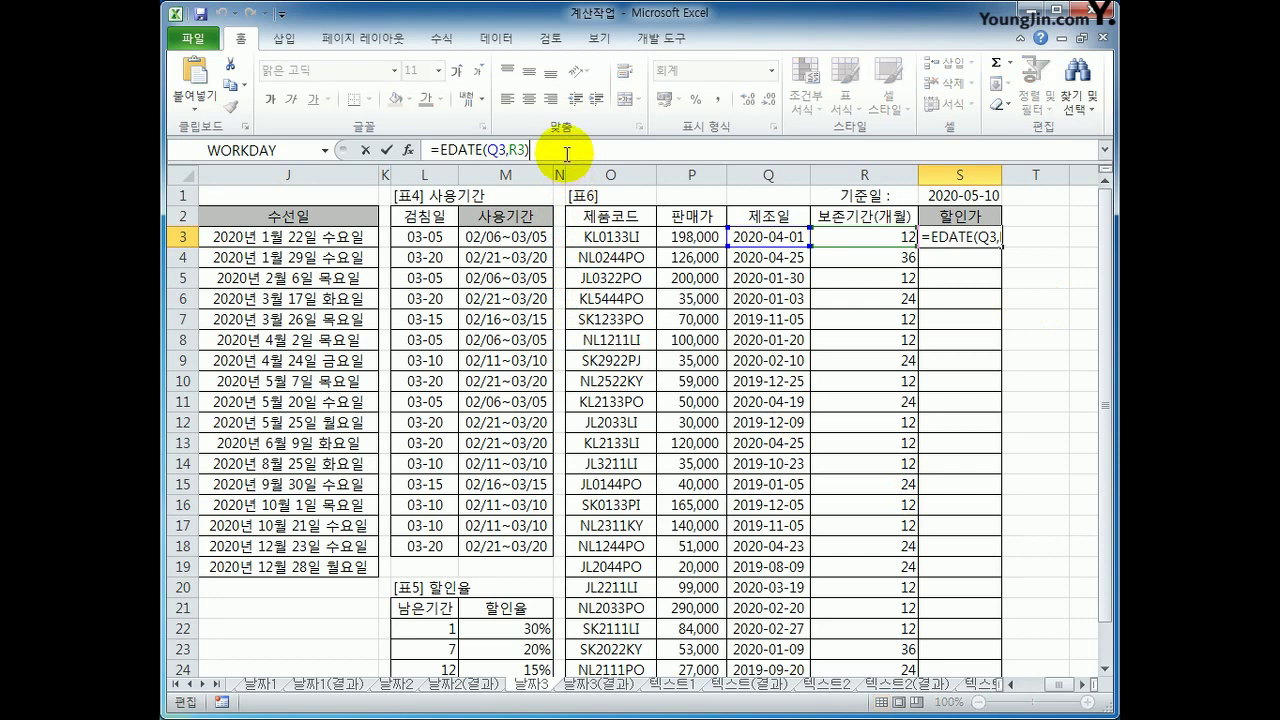
{"action": "type", "text": "-"}
{"action": "left_click", "coordinate": [933, 192]}
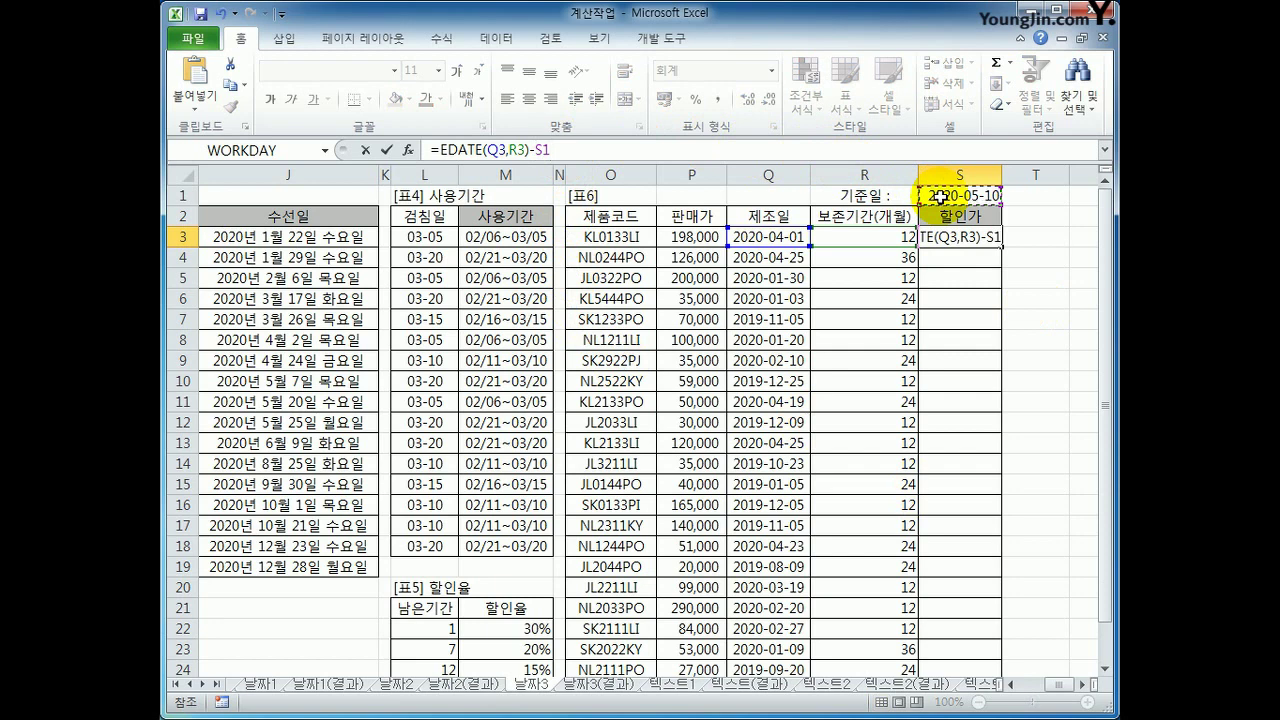
{"action": "key", "text": "F4"}
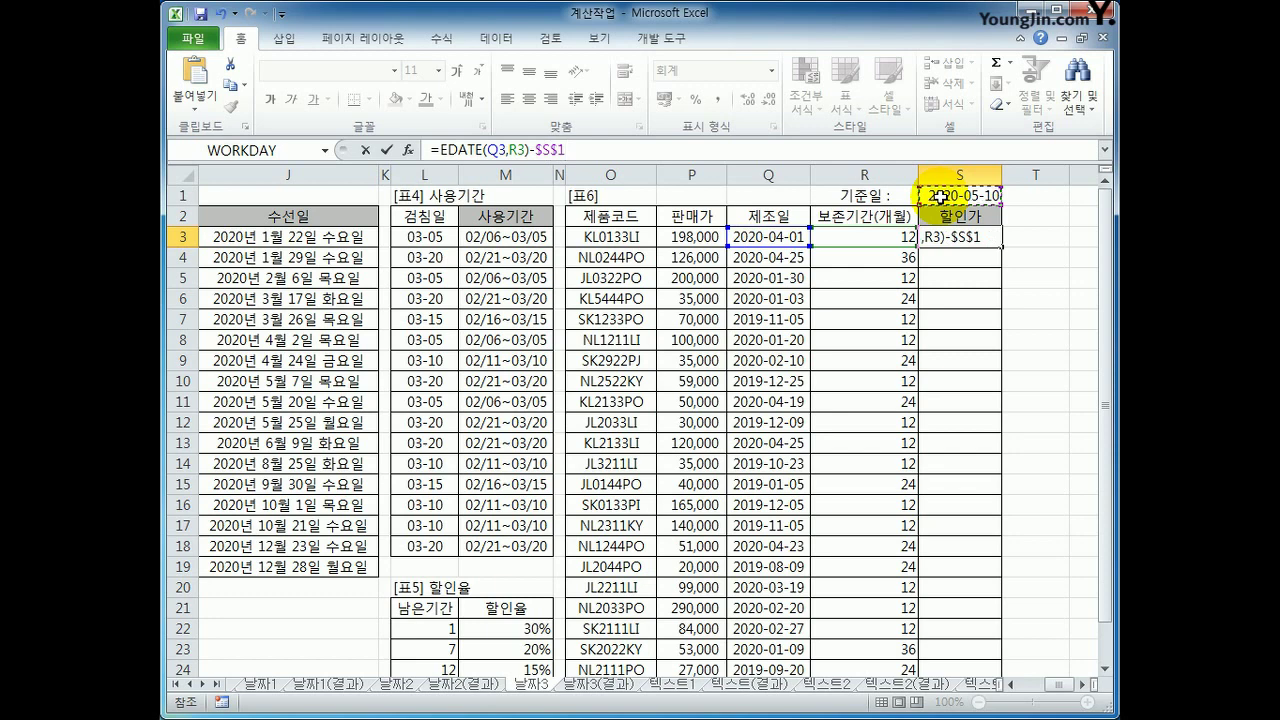
{"action": "key", "text": "Return"}
{"action": "key", "text": "Up"}
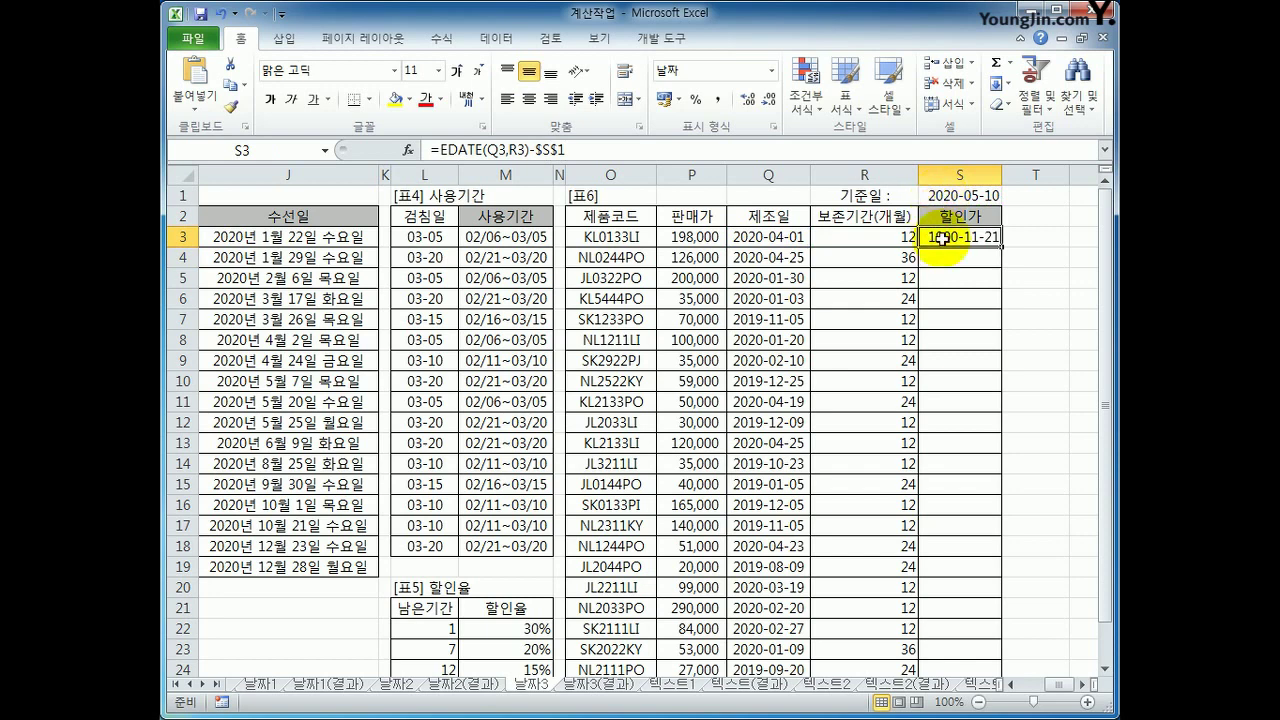
Wrap S3's date difference in QUOTIENT with 30 as the divisor, giving =QUOTIENT(EDATE(Q3,R3)-$S$1,30)
{"action": "left_click", "coordinate": [651, 149]}
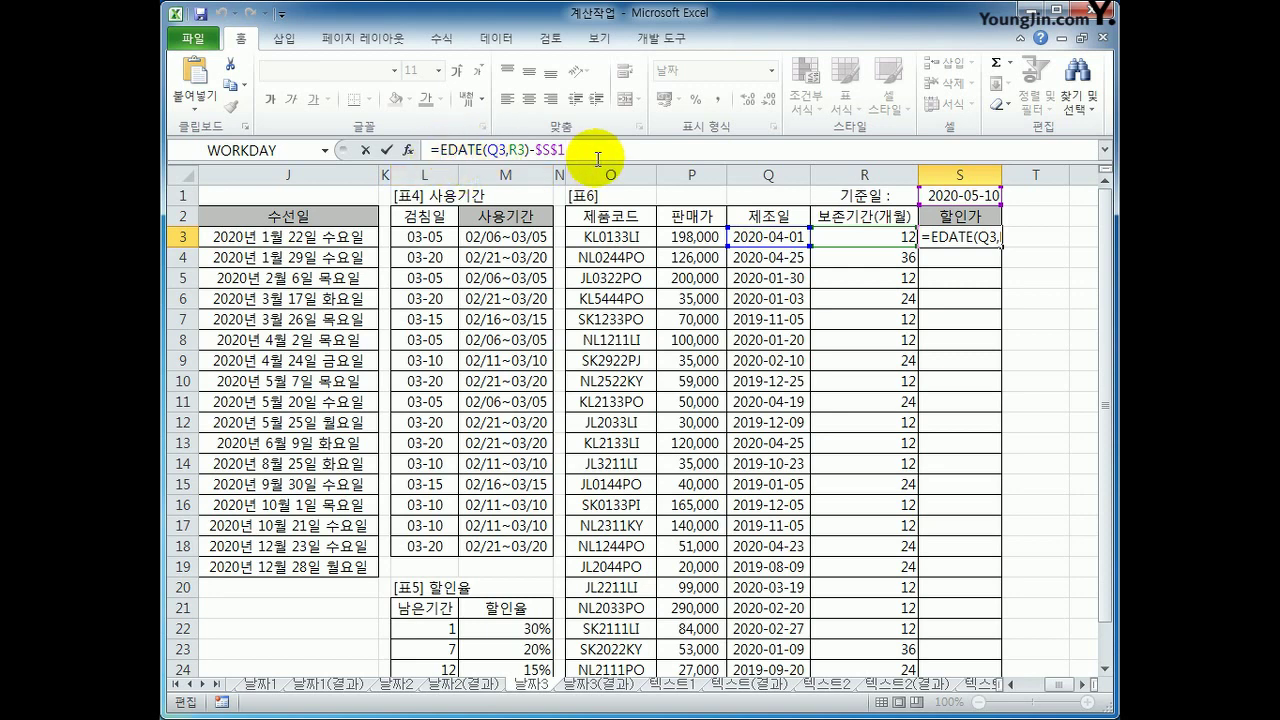
{"action": "type", "text": "qu"}
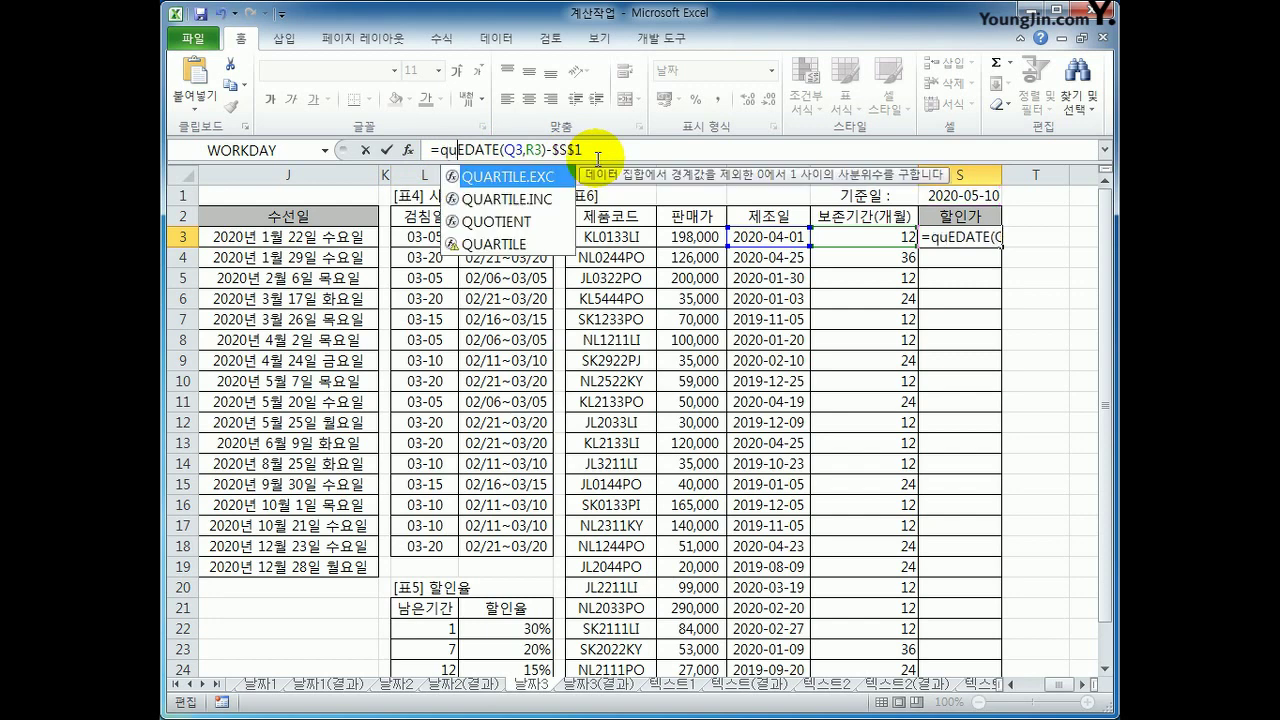
{"action": "type", "text": "o"}
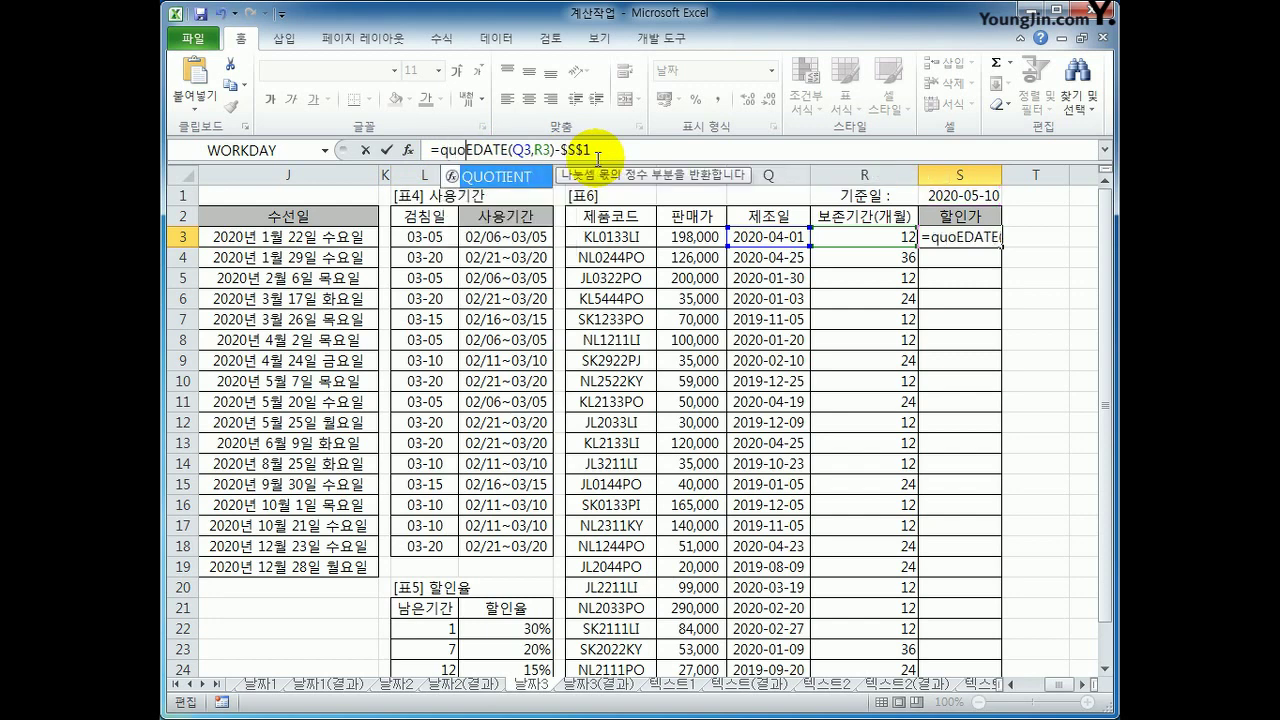
{"action": "key", "text": "Tab"}
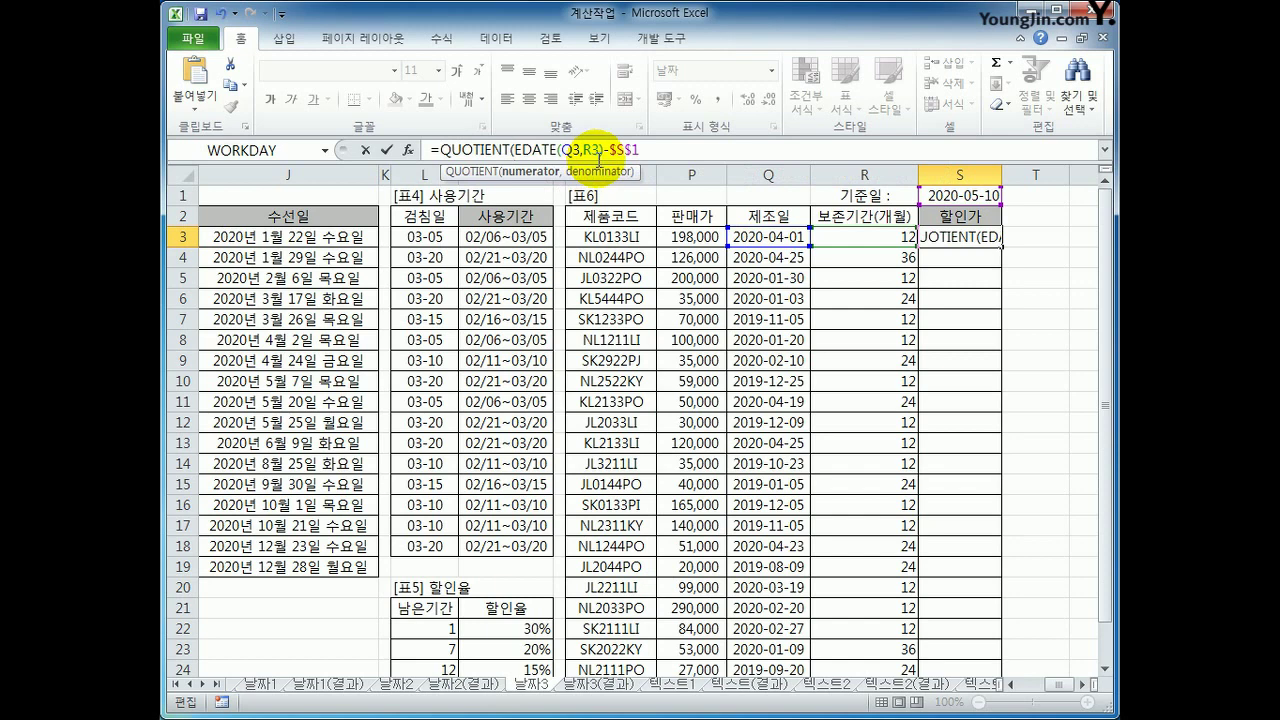
{"action": "left_click_drag", "start_coordinate": [515, 149], "coordinate": [597, 150]}
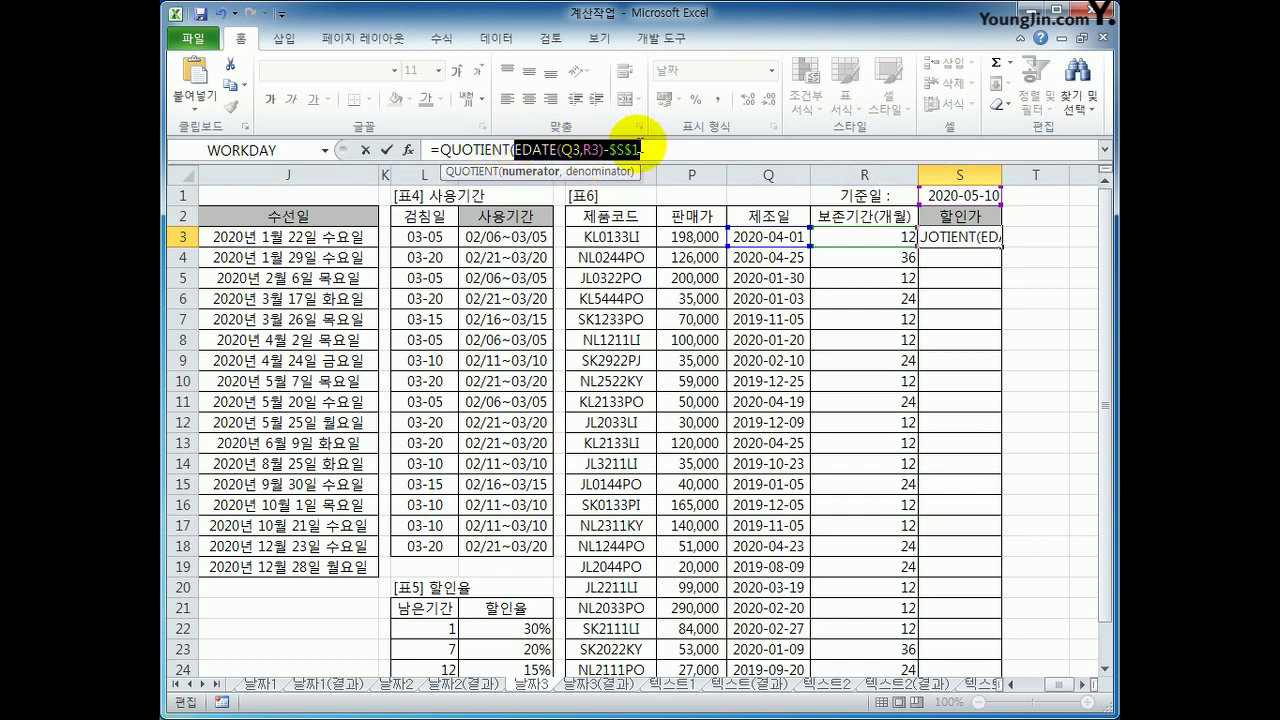
{"action": "left_click", "coordinate": [648, 149]}
{"action": "type", "text": ",30"}
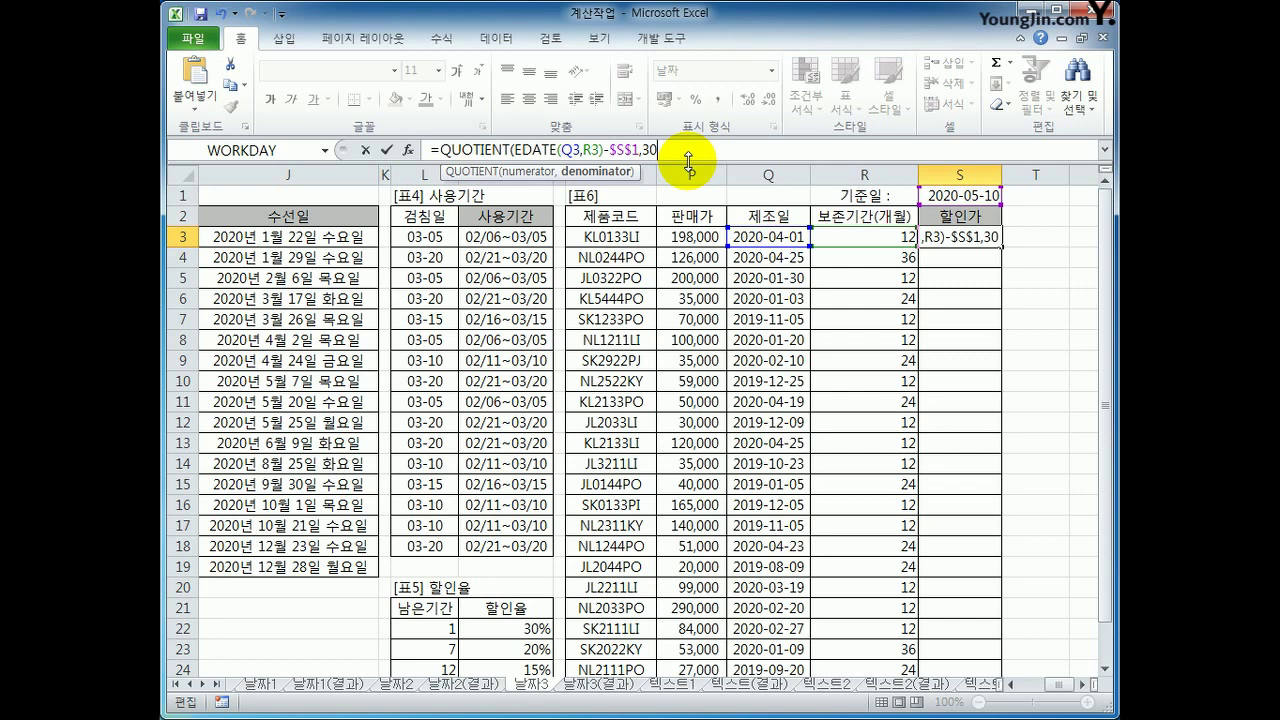
{"action": "type", "text": ")"}
{"action": "key", "text": "Return"}
{"action": "key", "text": "Up"}
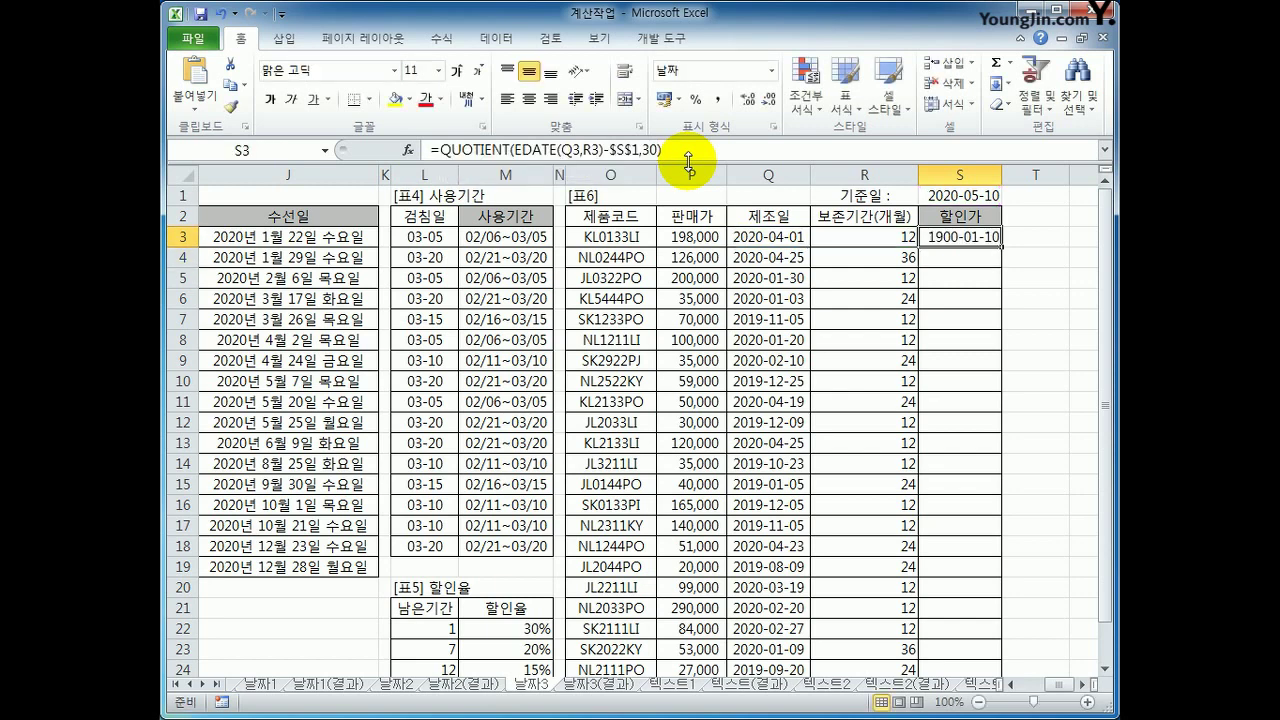
Set the number format of cell S3 to 일반
{"action": "right_click", "coordinate": [977, 243]}
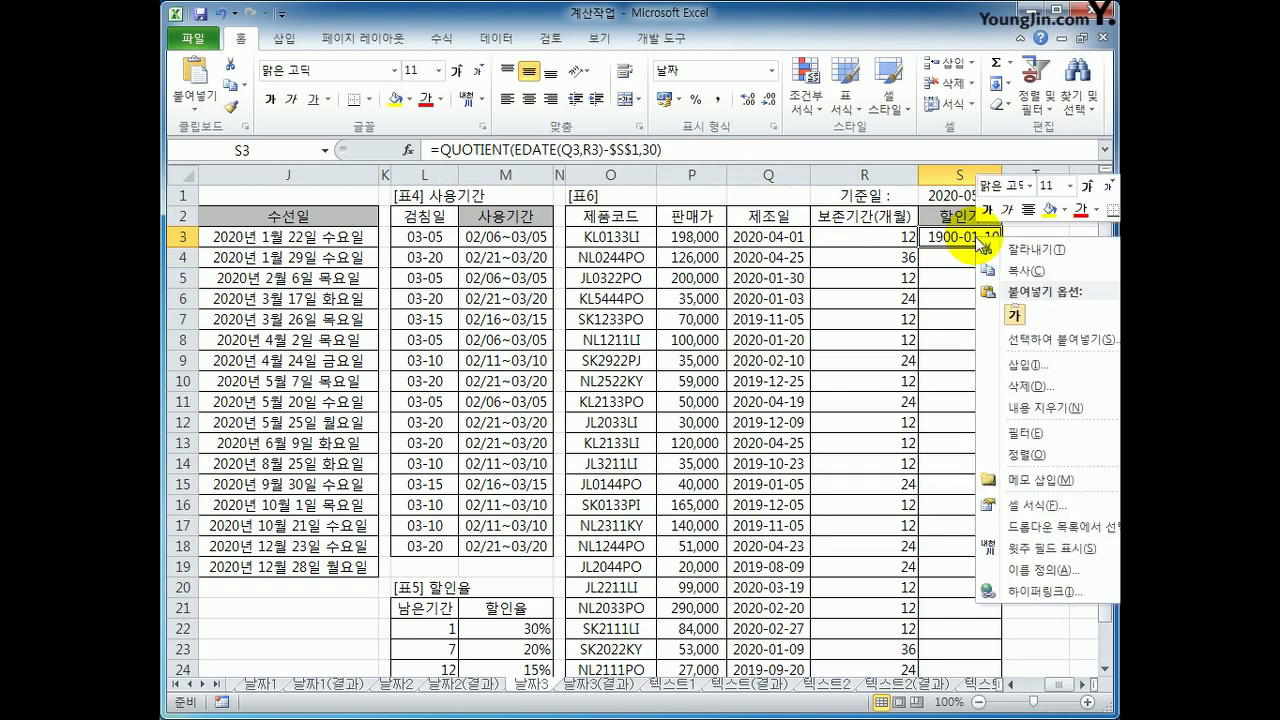
{"action": "left_click", "coordinate": [1030, 505]}
{"action": "left_click_drag", "start_coordinate": [814, 378], "coordinate": [444, 216]}
{"action": "left_click", "coordinate": [385, 278]}
{"action": "left_click", "coordinate": [748, 578]}
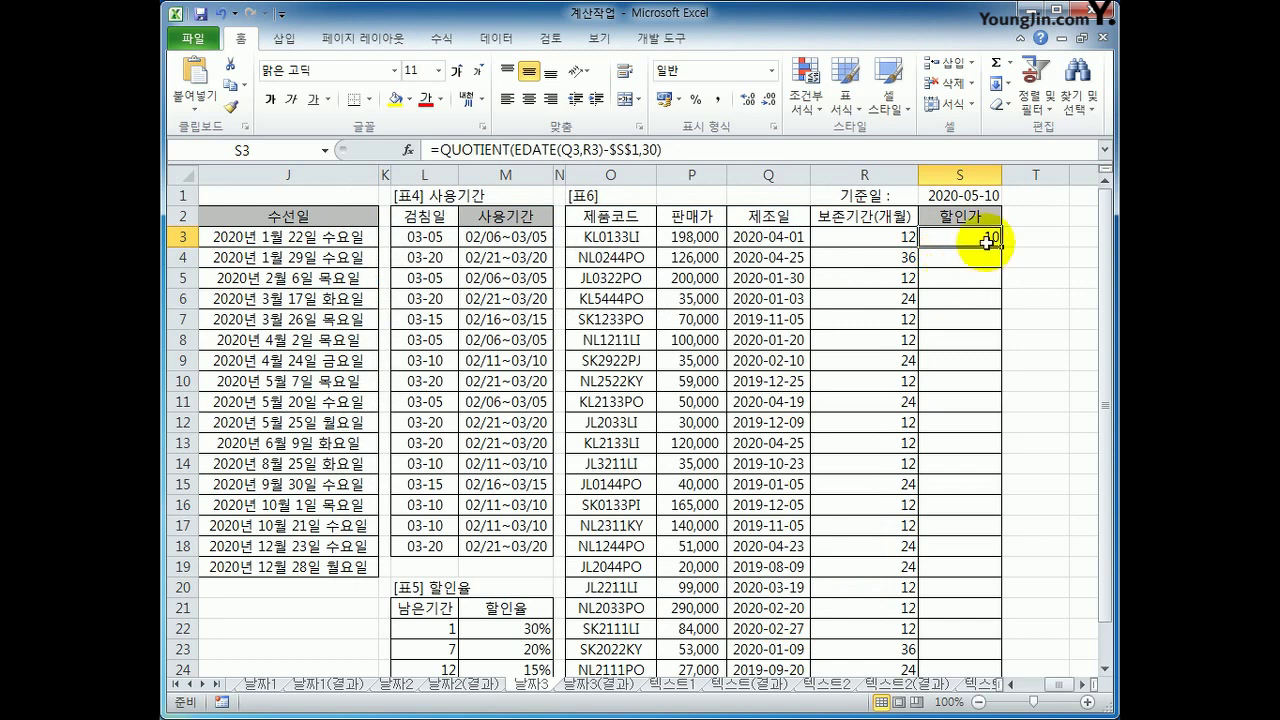
Compare the remaining months in S3 with the 남은기간 and 할인율 rows of 표5 to find the matching rate
{"action": "scroll", "coordinate": [962, 243], "scroll_direction": "down", "scroll_amount": 1}
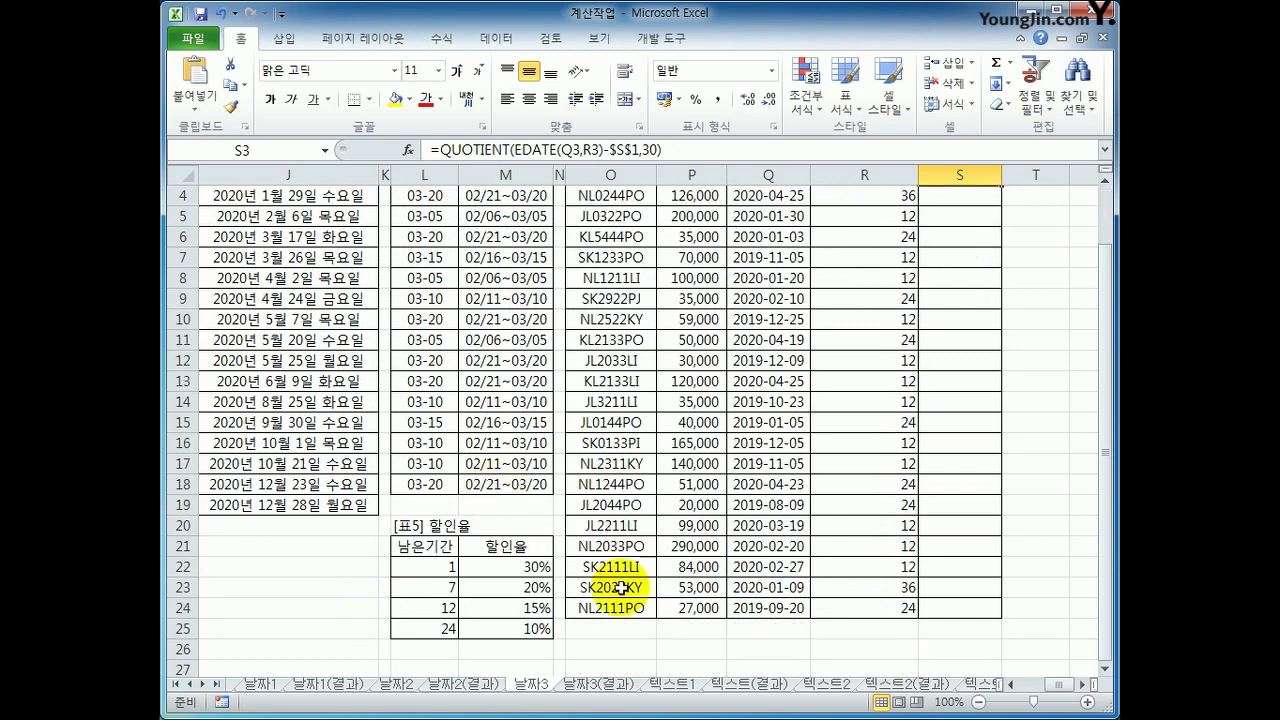
{"action": "scroll", "coordinate": [621, 587], "scroll_direction": "up", "scroll_amount": 1}
{"action": "scroll", "coordinate": [447, 589], "scroll_direction": "down", "scroll_amount": 1}
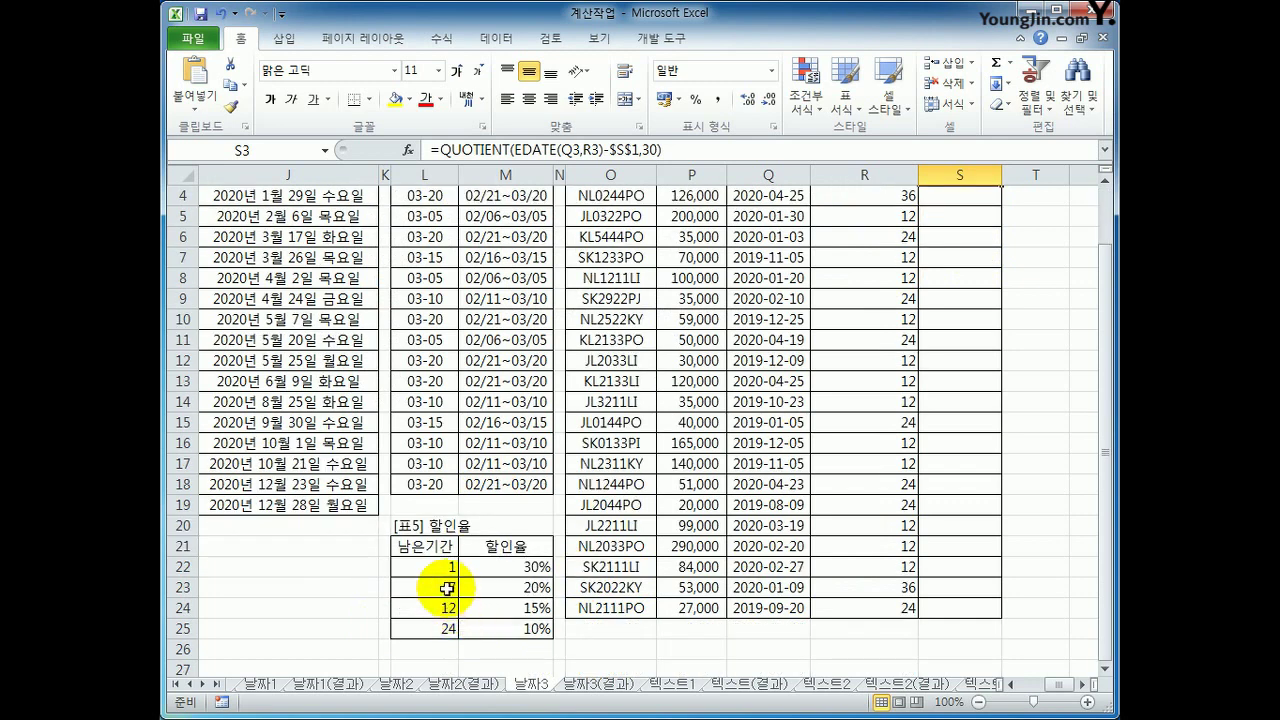
{"action": "left_click_drag", "start_coordinate": [447, 589], "coordinate": [491, 587]}
{"action": "left_click", "coordinate": [500, 588]}
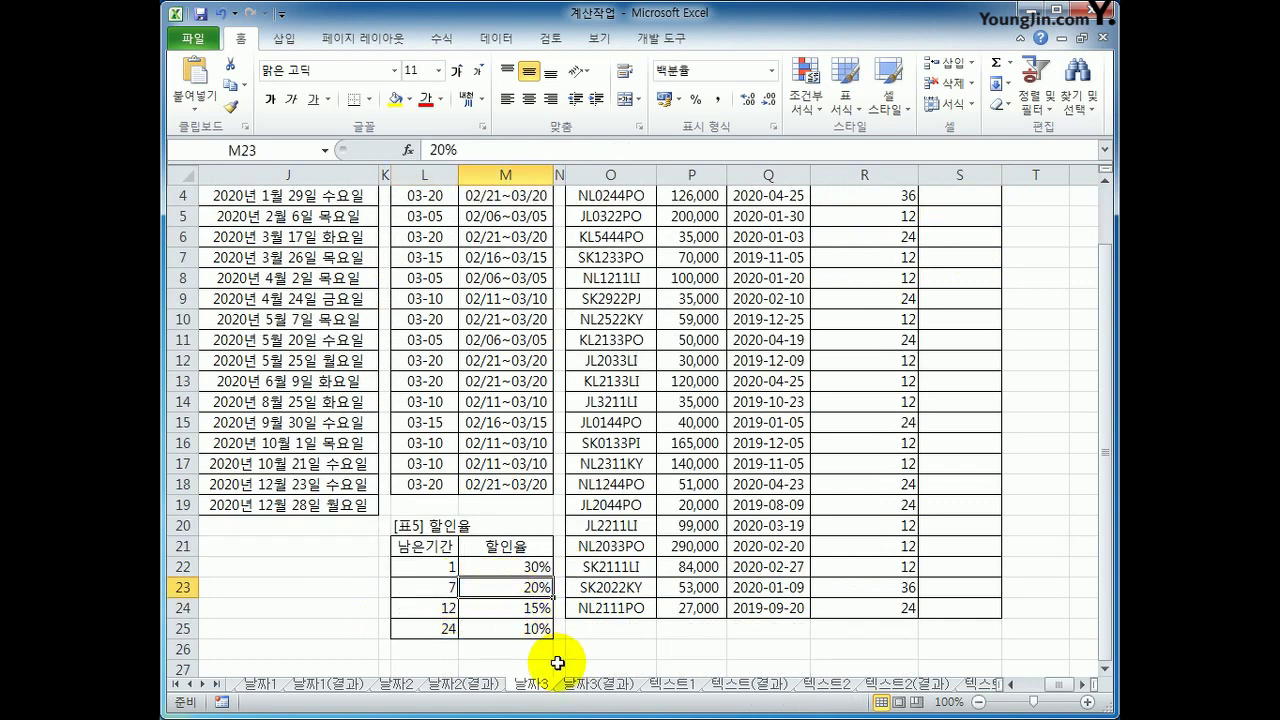
{"action": "scroll", "coordinate": [560, 650], "scroll_direction": "up", "scroll_amount": 1}
{"action": "left_click", "coordinate": [985, 237]}
{"action": "mouse_move", "coordinate": [1000, 247]}
{"action": "left_mouse_down"}
{"action": "mouse_move", "coordinate": [979, 509]}
{"action": "mouse_move", "coordinate": [950, 245]}
{"action": "mouse_move", "coordinate": [979, 250]}
{"action": "left_mouse_up"}
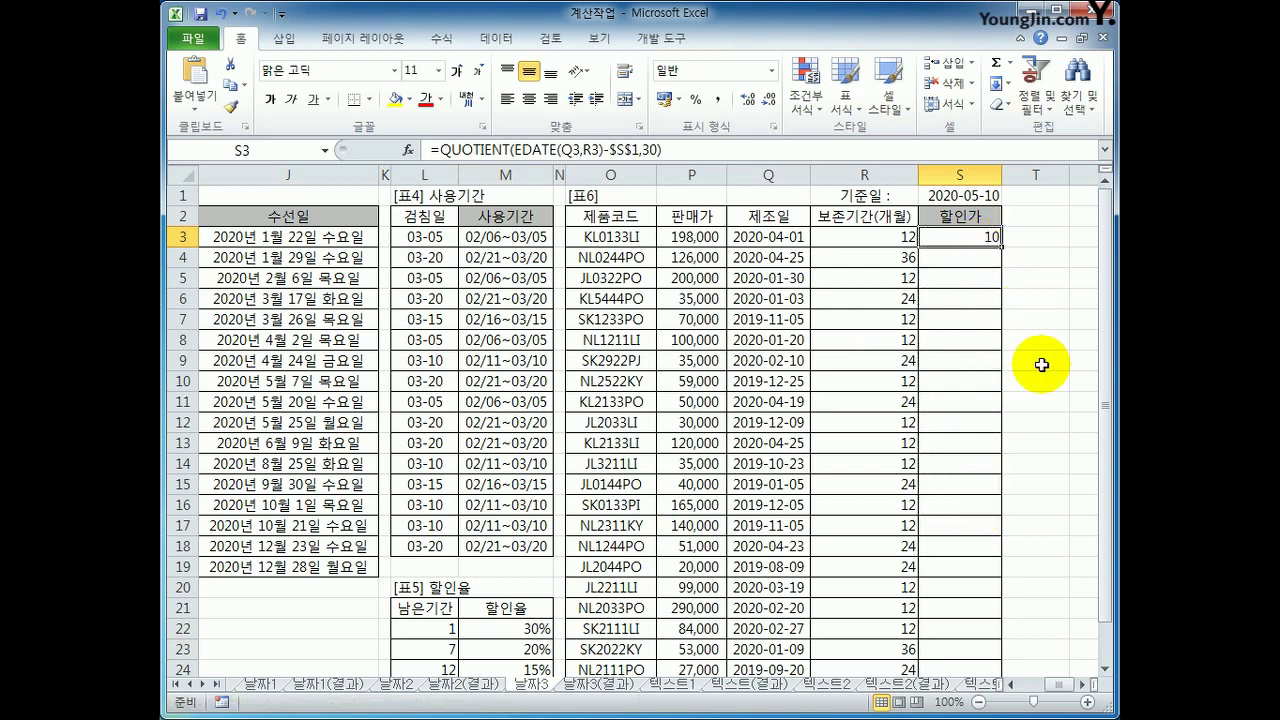
Insert P3*(1-VLOOKUP( before the QUOTIENT expression in S3, making the remaining months the lookup value
{"action": "left_click", "coordinate": [441, 150]}
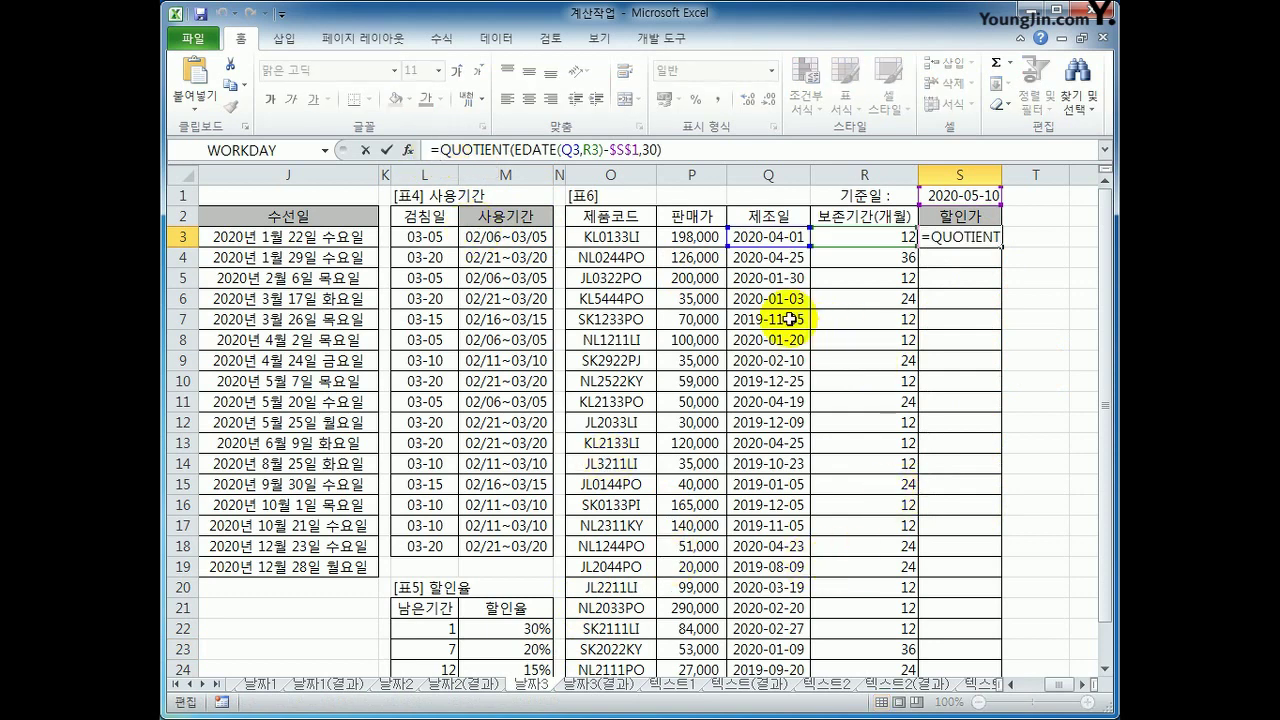
{"action": "left_click", "coordinate": [697, 237]}
{"action": "type", "text": "*(1-"}
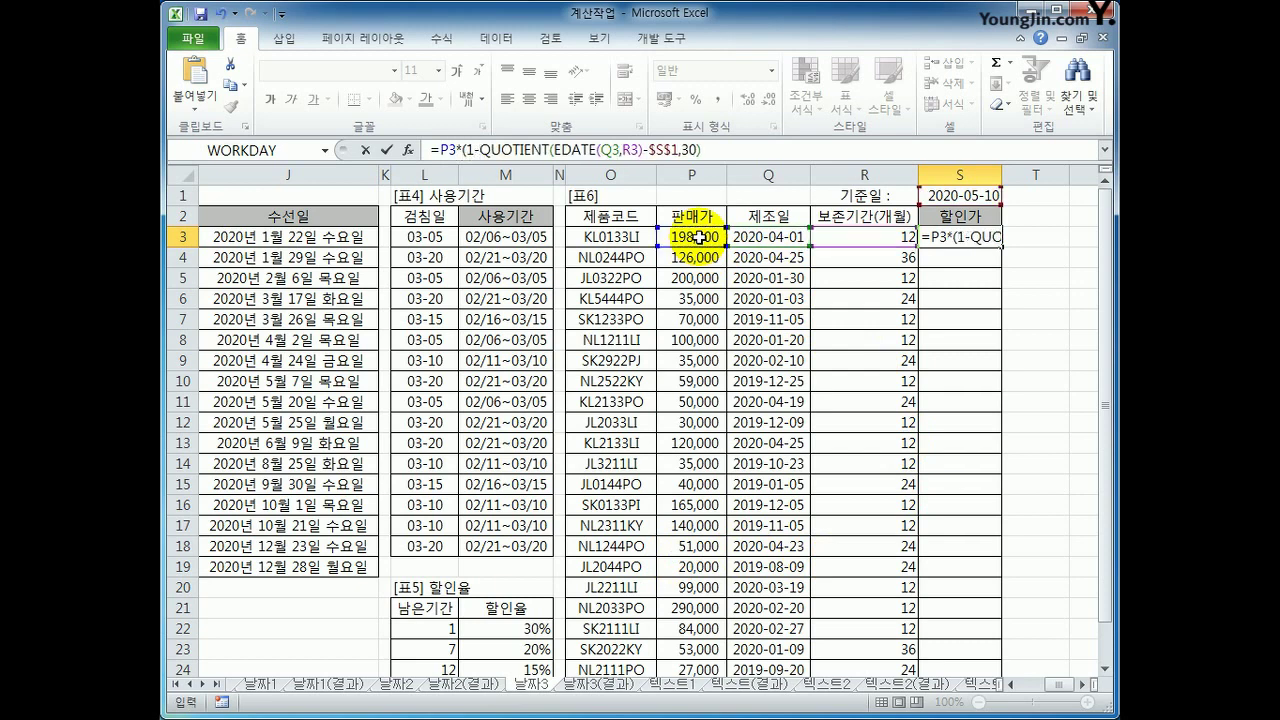
{"action": "type", "text": "vl"}
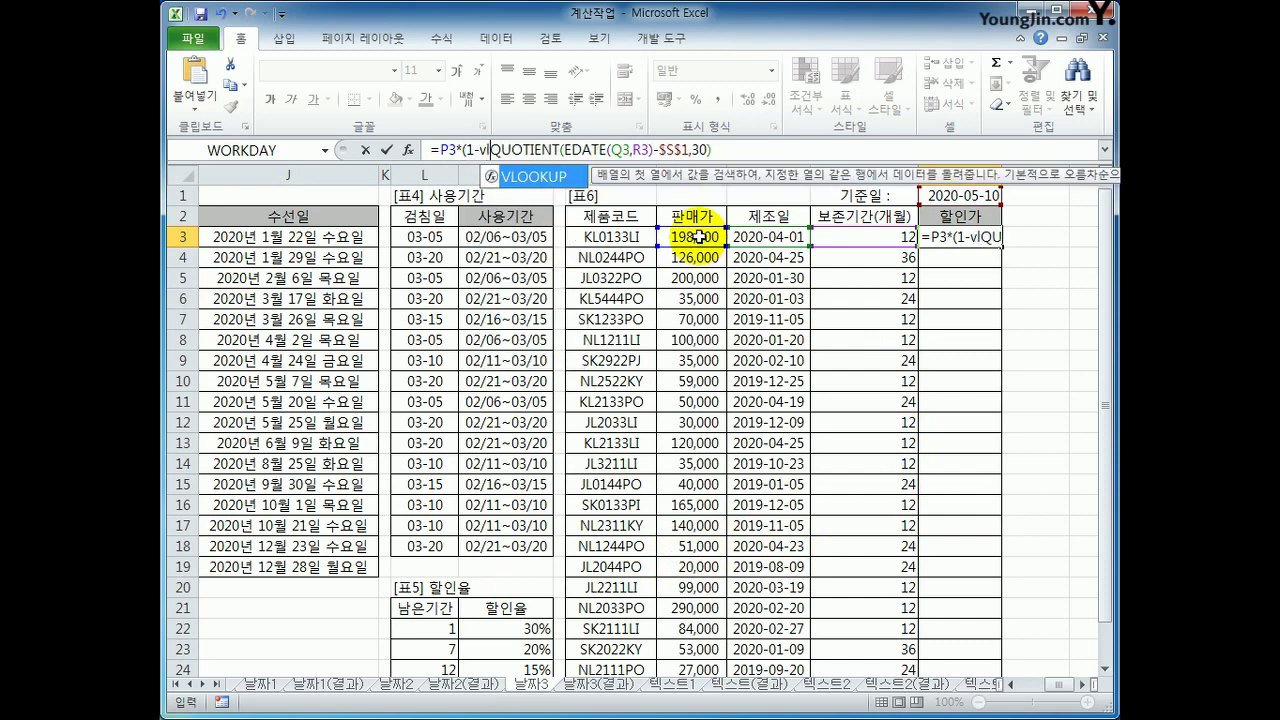
{"action": "key", "text": "Tab"}
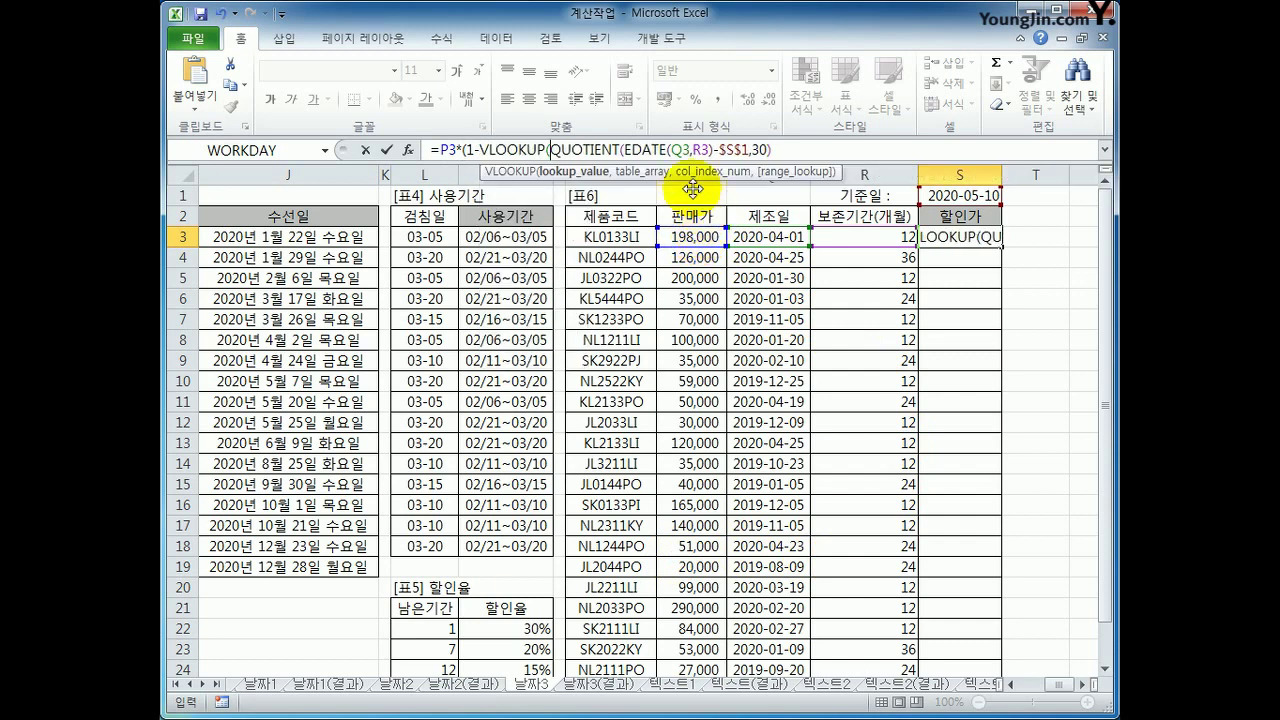
Complete S3's VLOOKUP with the absolute table $L$22:$M$25 and column 2, close both parentheses and enter the formula
{"action": "left_click_drag", "start_coordinate": [550, 149], "coordinate": [772, 149]}
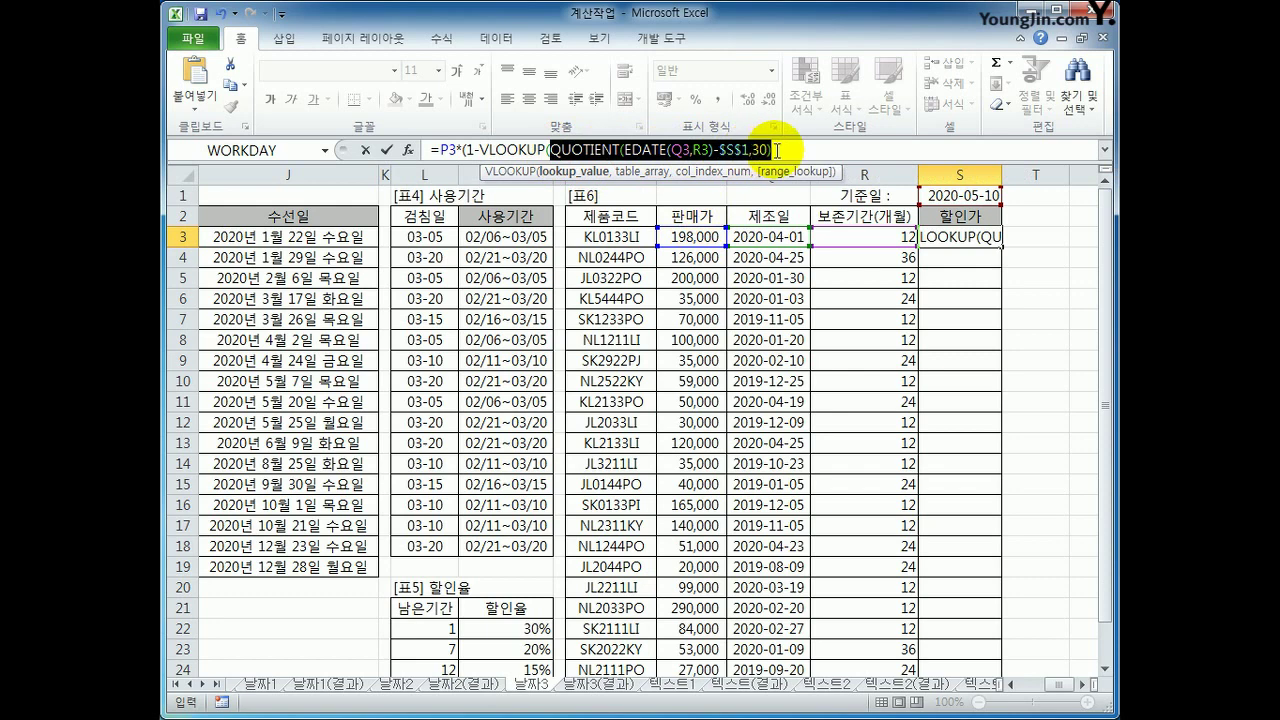
{"action": "left_click", "coordinate": [780, 149]}
{"action": "type", "text": ","}
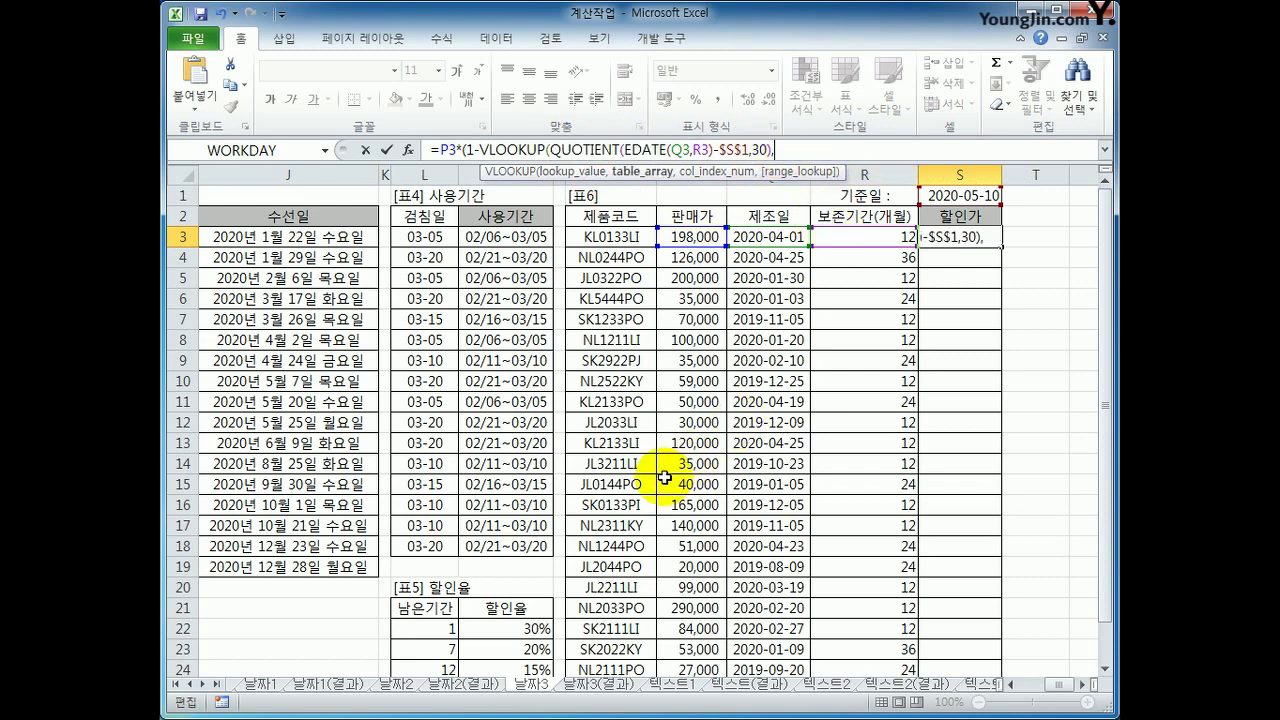
{"action": "left_click_drag", "start_coordinate": [424, 628], "coordinate": [492, 632]}
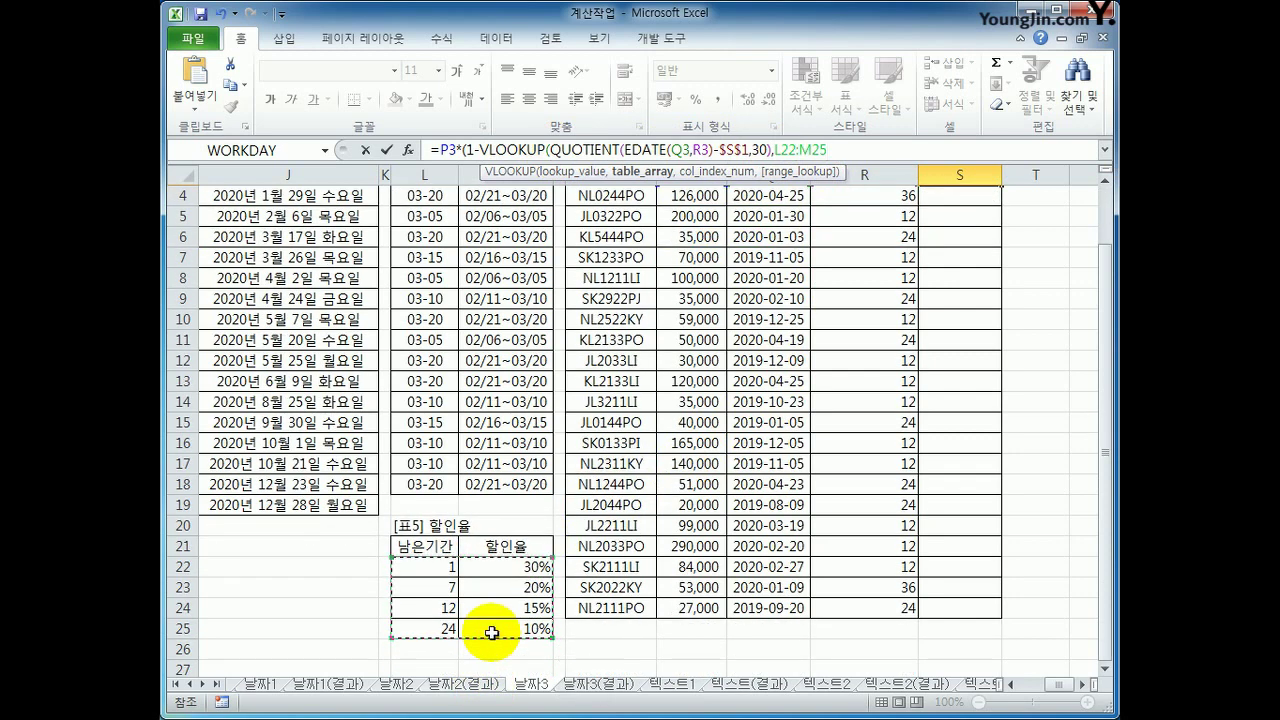
{"action": "key", "text": "F4"}
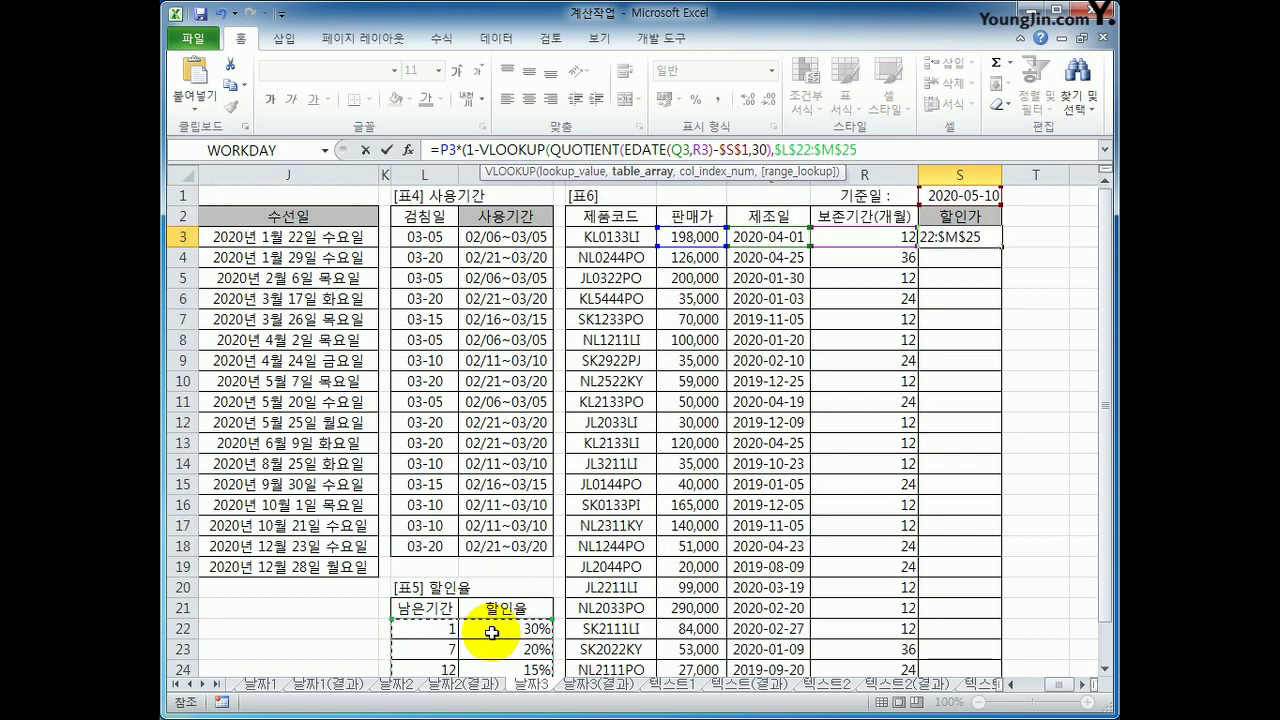
{"action": "type", "text": ","}
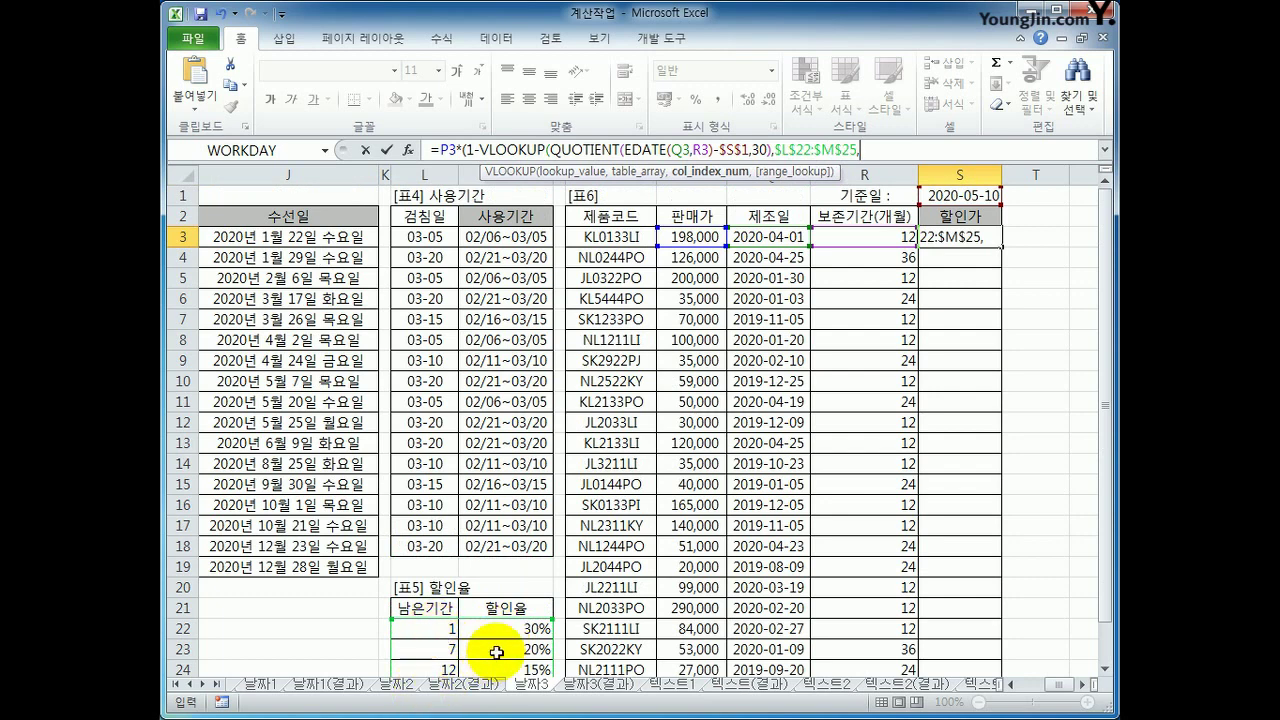
{"action": "type", "text": "2"}
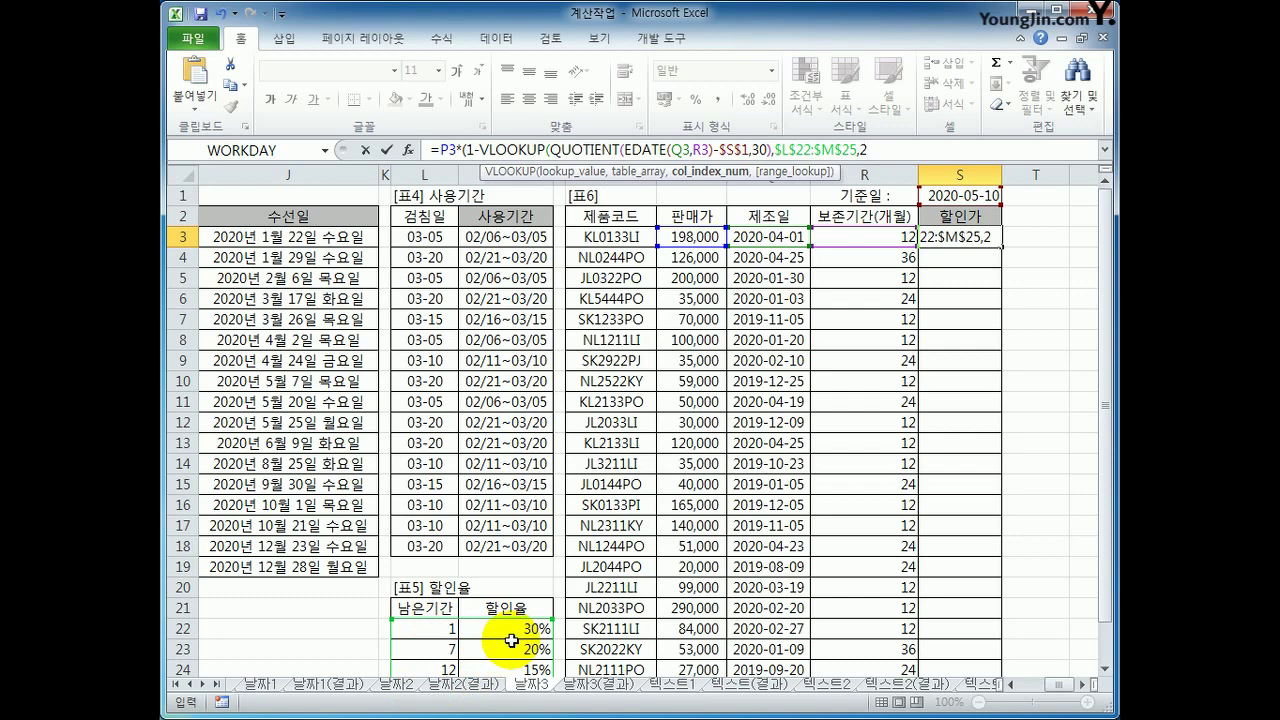
{"action": "type", "text": "))"}
{"action": "key", "text": "Return"}
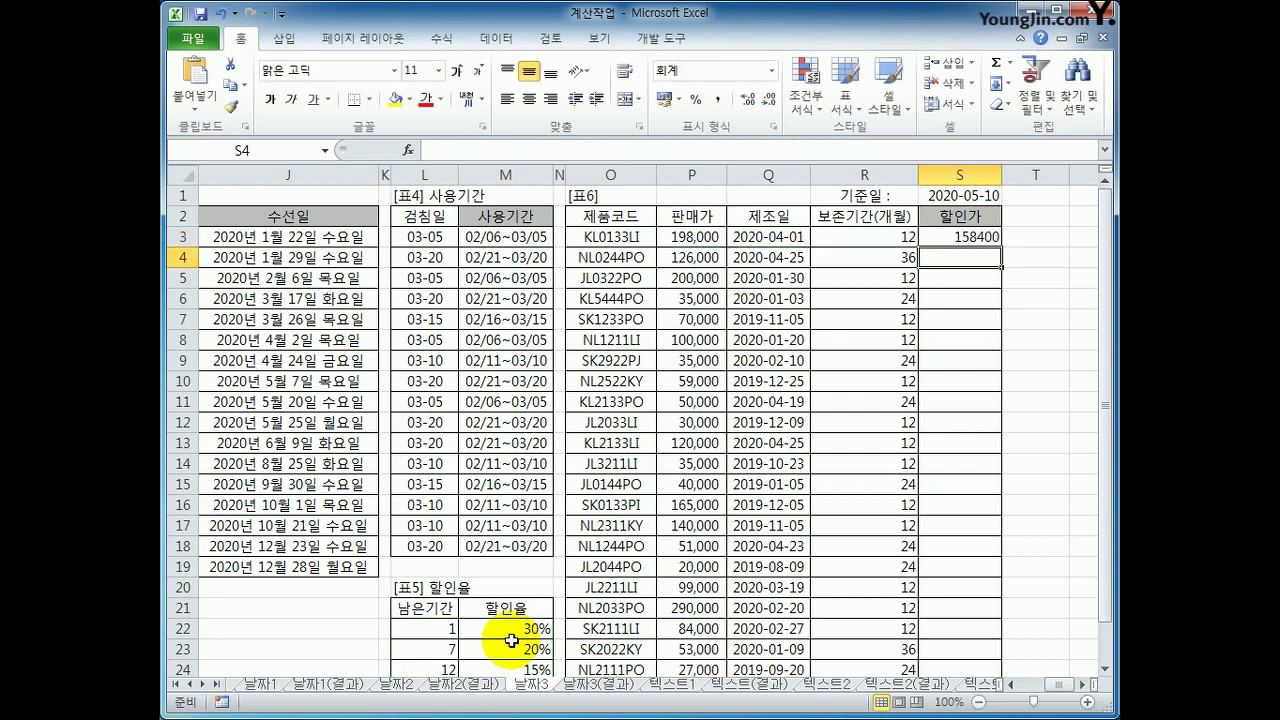
{"action": "key", "text": "Up"}
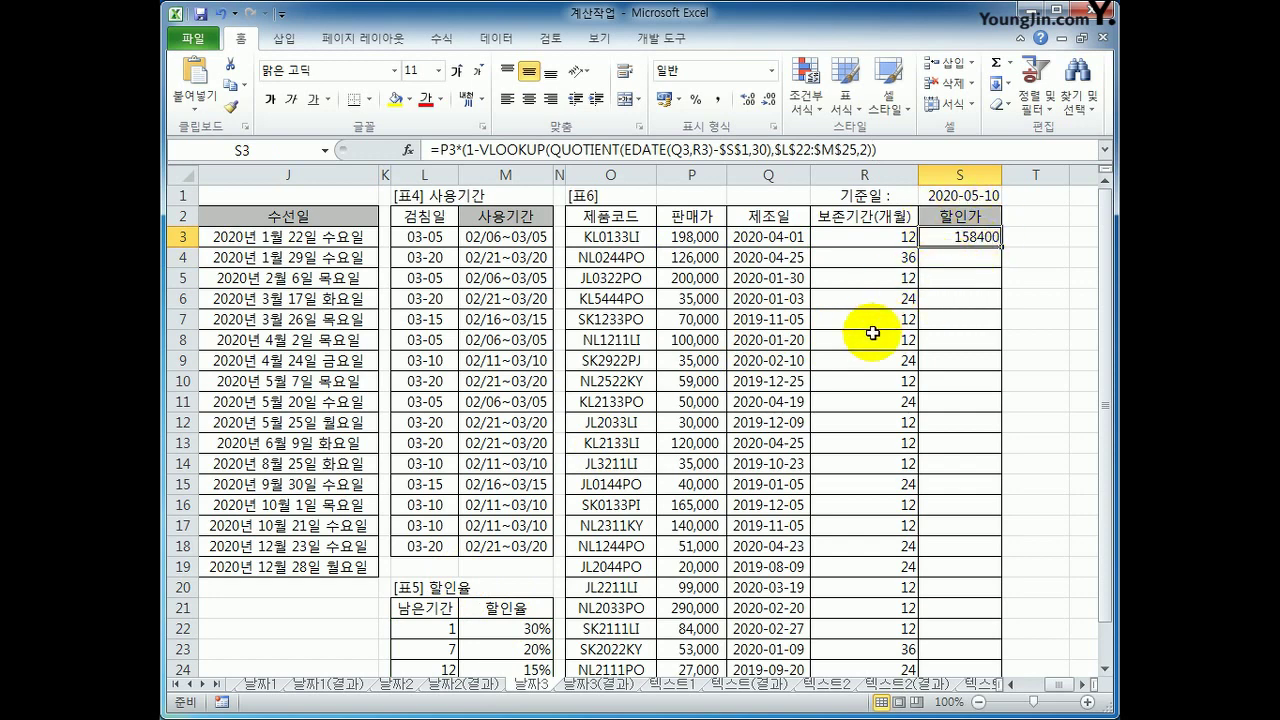
Copy the 회계 number format from S4 onto S3 with Format Painter
{"action": "left_click", "coordinate": [946, 259]}
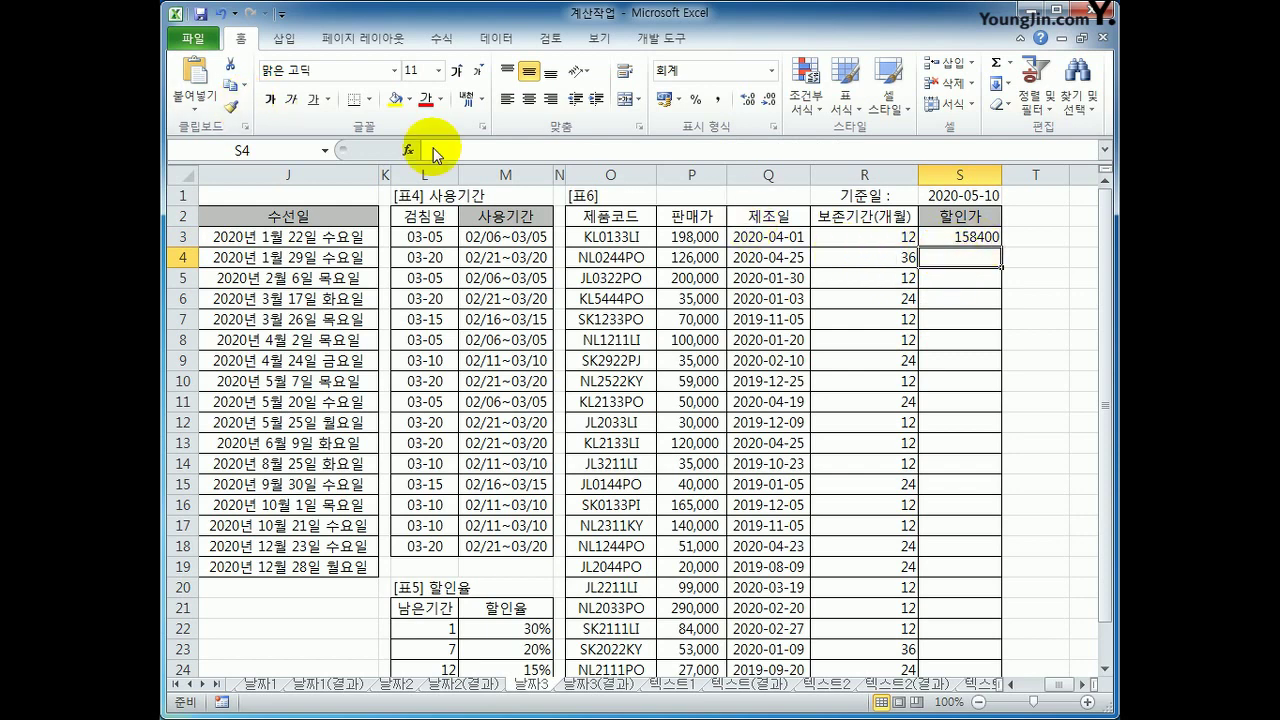
{"action": "left_click", "coordinate": [233, 110]}
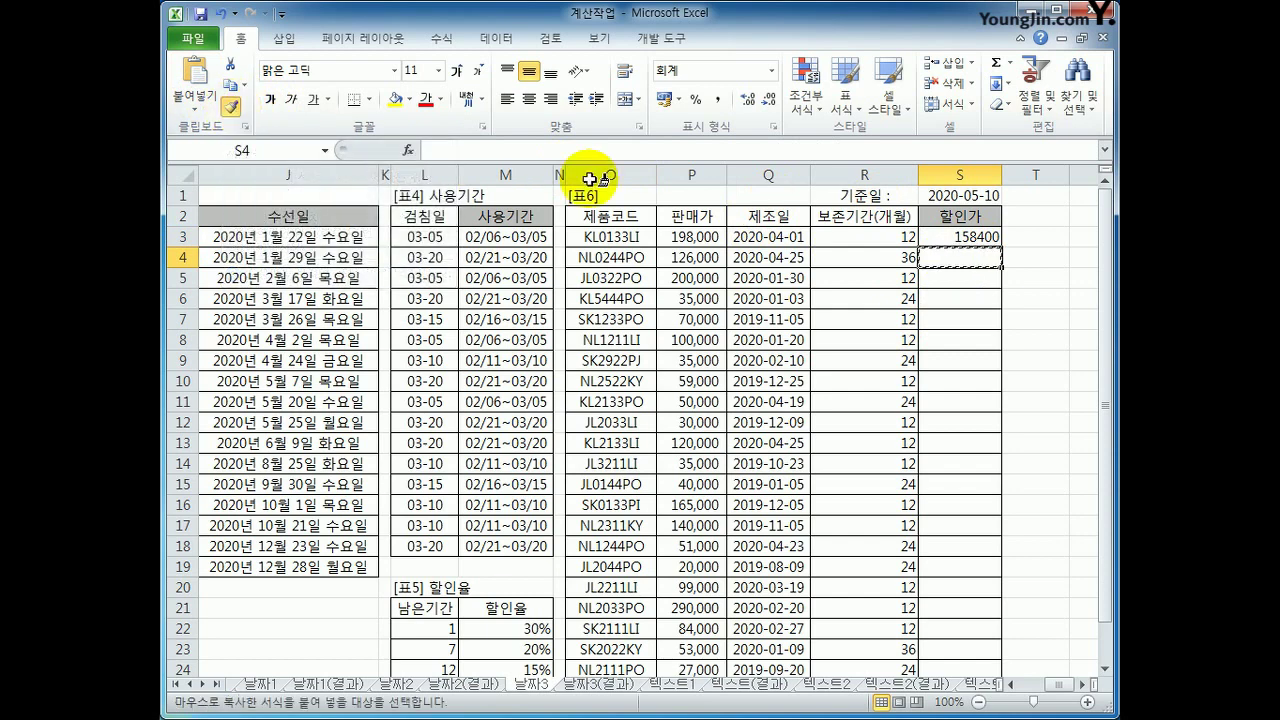
{"action": "left_click", "coordinate": [955, 237]}
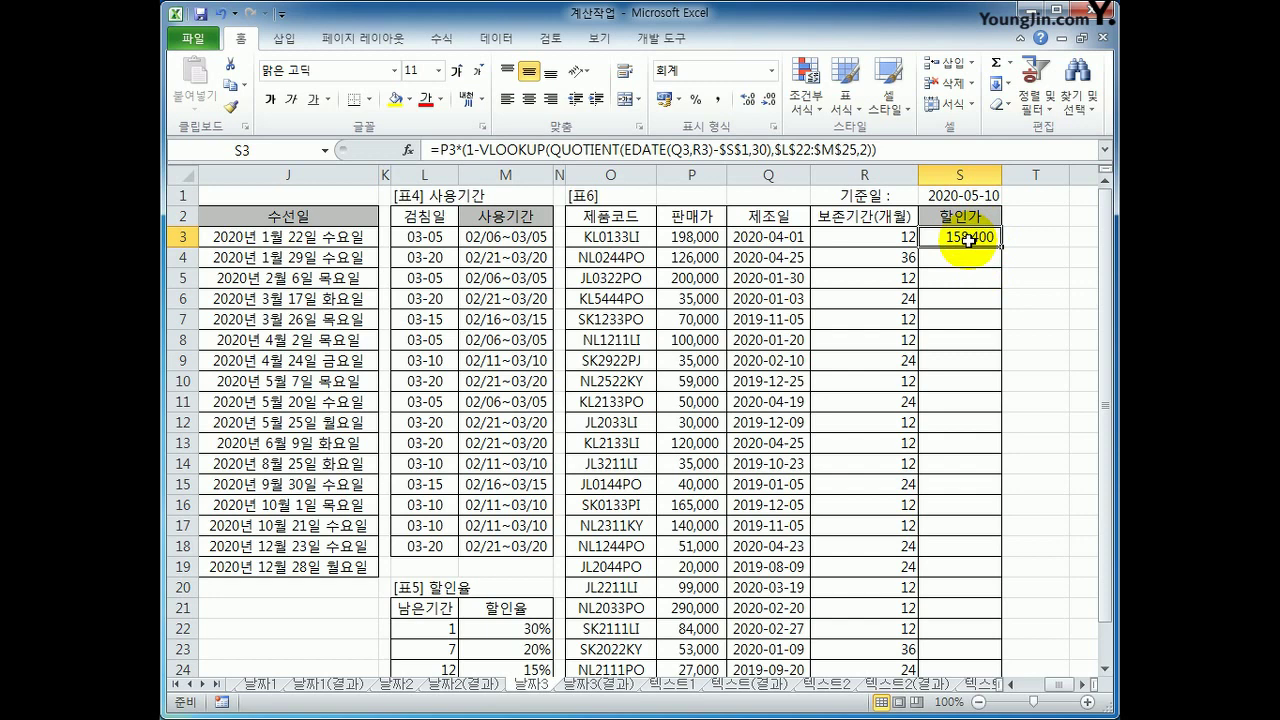
Fill the 할인가 formula from S3 down to S24 and check the last and first rows
{"action": "left_click_drag", "start_coordinate": [1003, 247], "coordinate": [991, 479]}
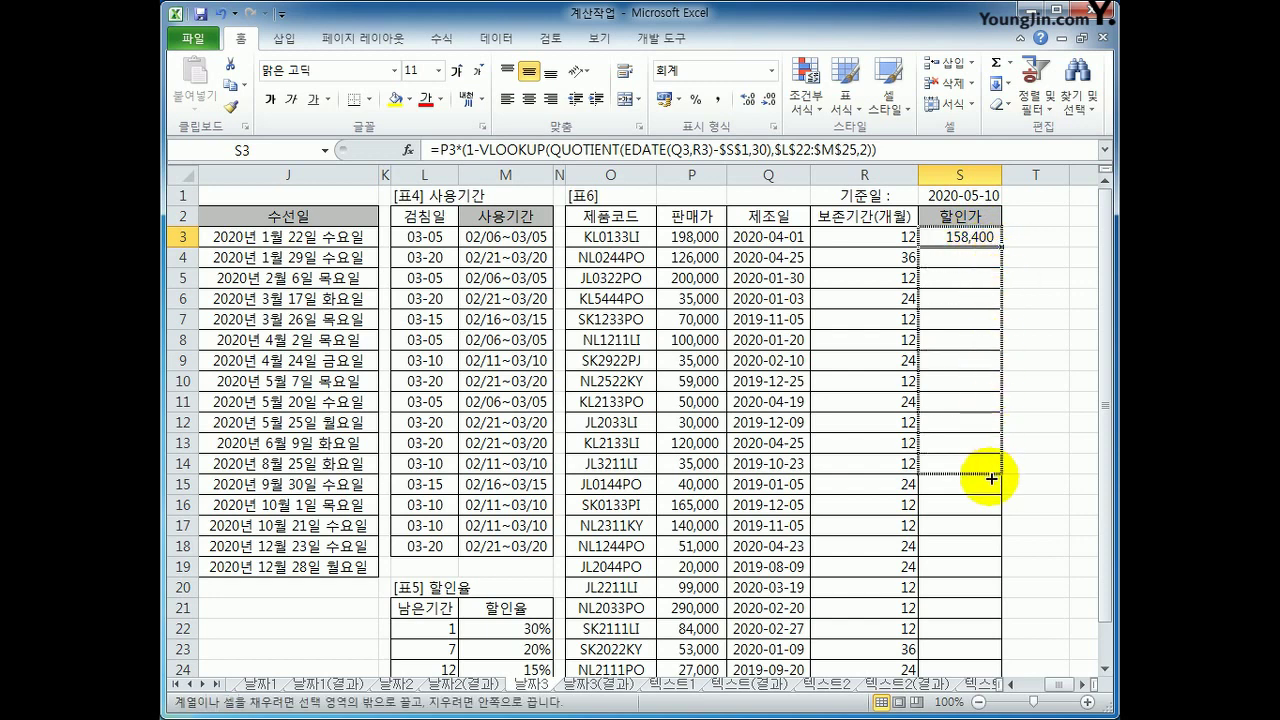
{"action": "double_click", "coordinate": [1000, 253]}
{"action": "scroll", "coordinate": [998, 390], "scroll_direction": "down", "scroll_amount": 3}
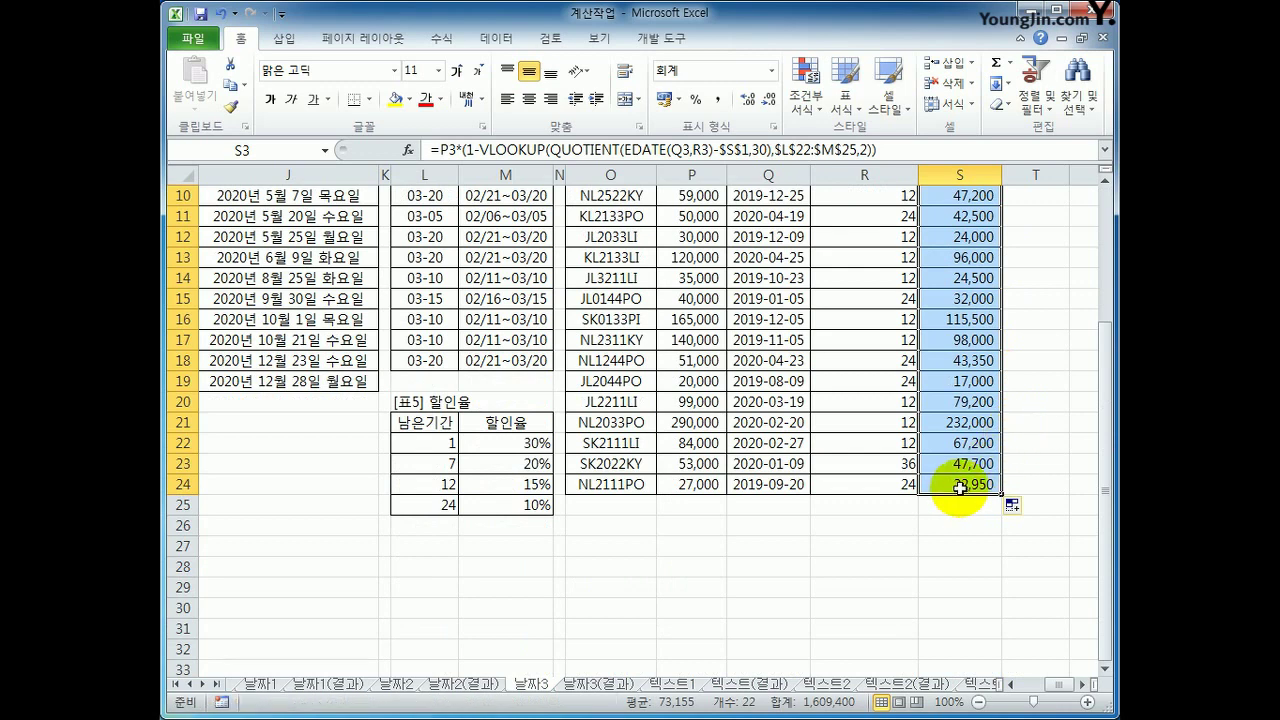
{"action": "left_click", "coordinate": [958, 488]}
{"action": "scroll", "coordinate": [958, 470], "scroll_direction": "up", "scroll_amount": 3}
{"action": "left_click", "coordinate": [967, 237]}
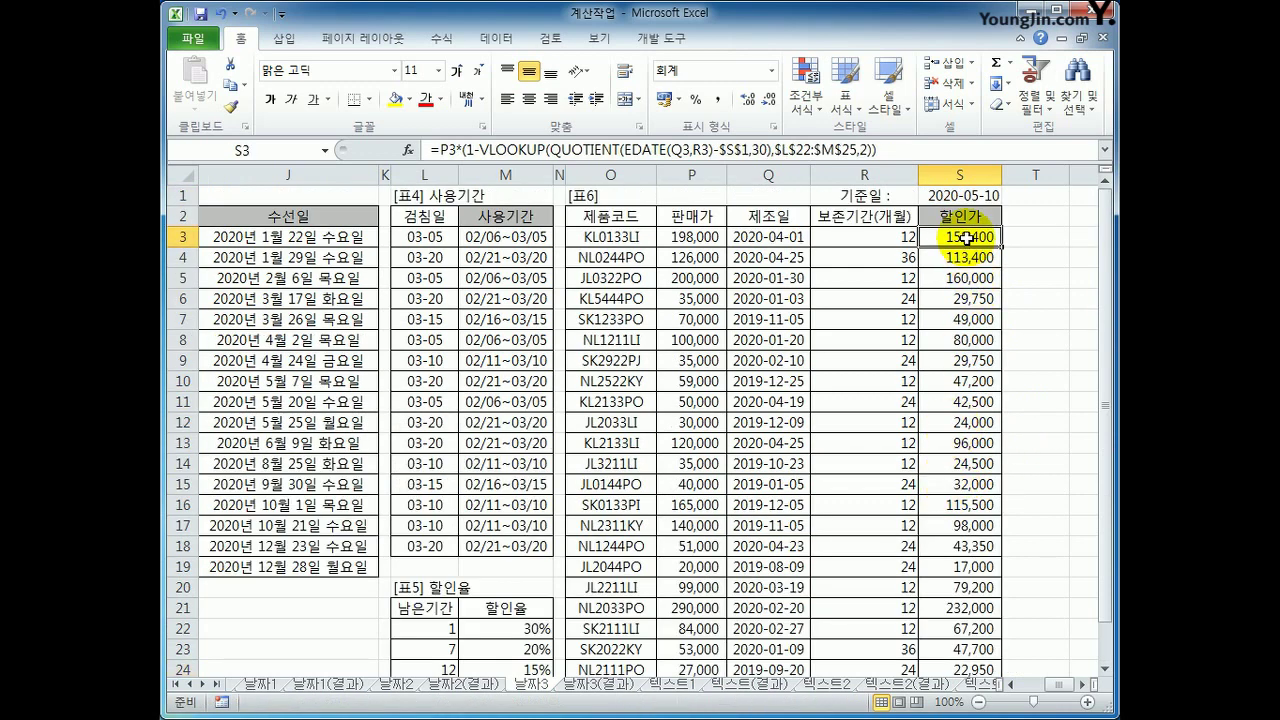